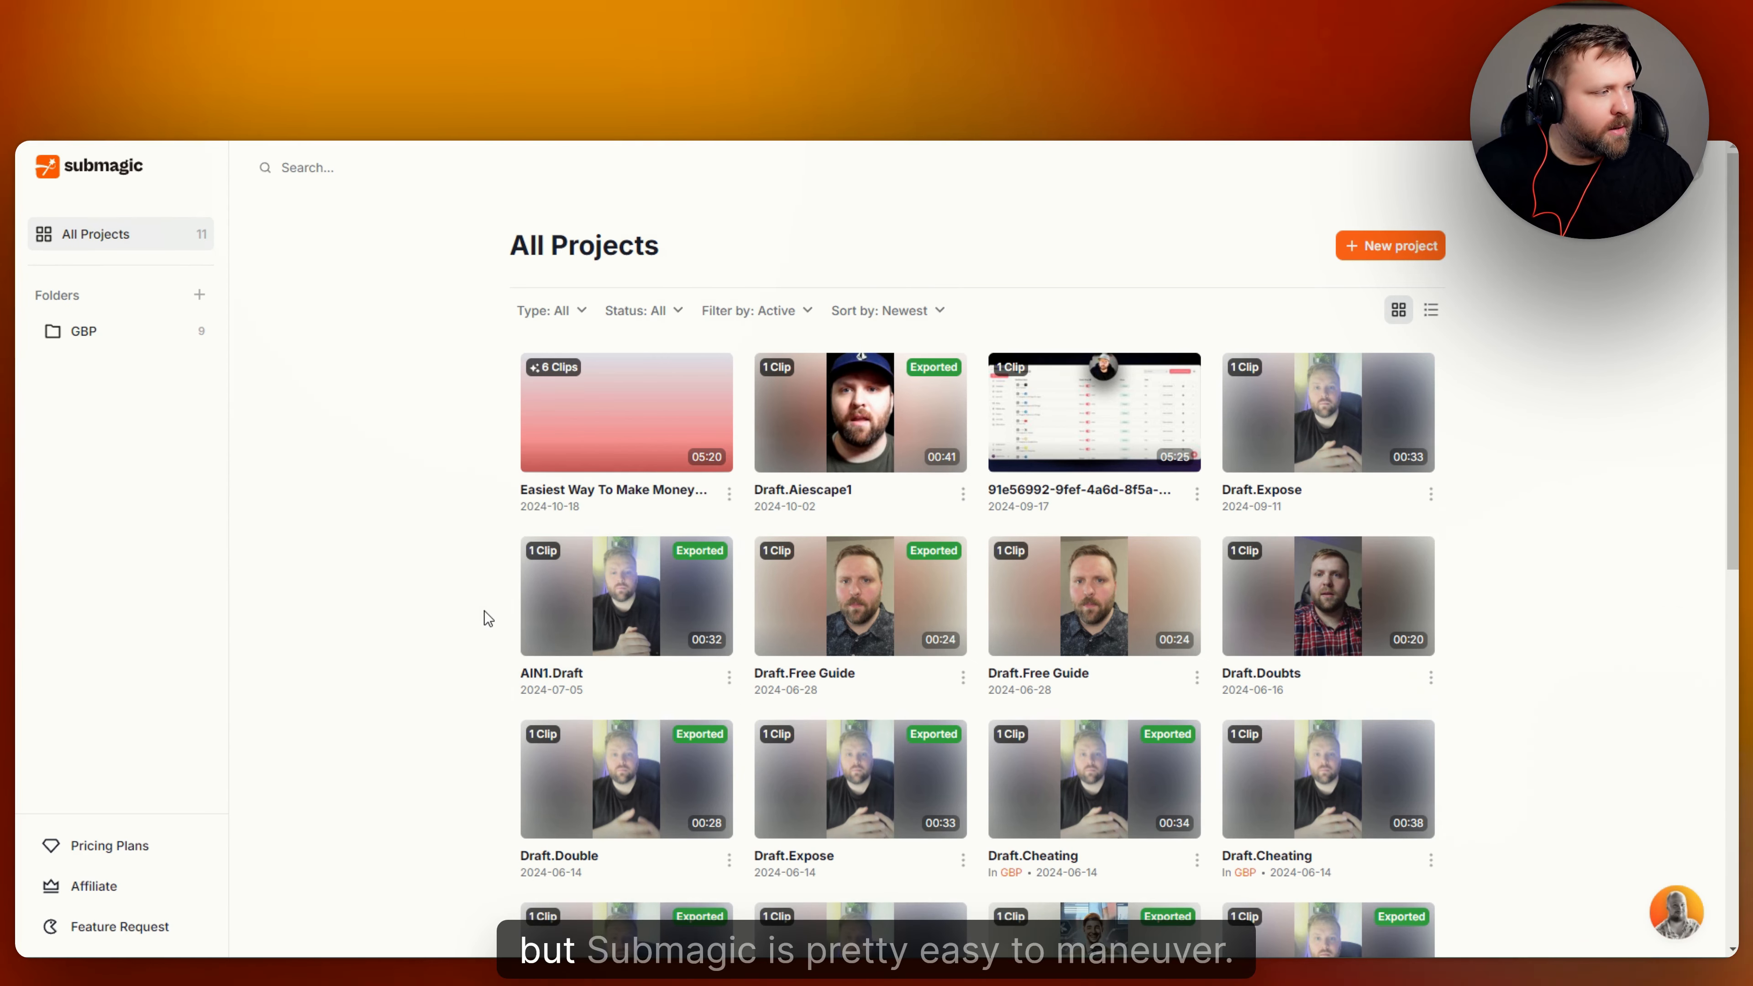
Look over the All Projects list and the dialog for creating a new folder.
scroll(475, 593, down, 3)
scroll(472, 598, up, 3)
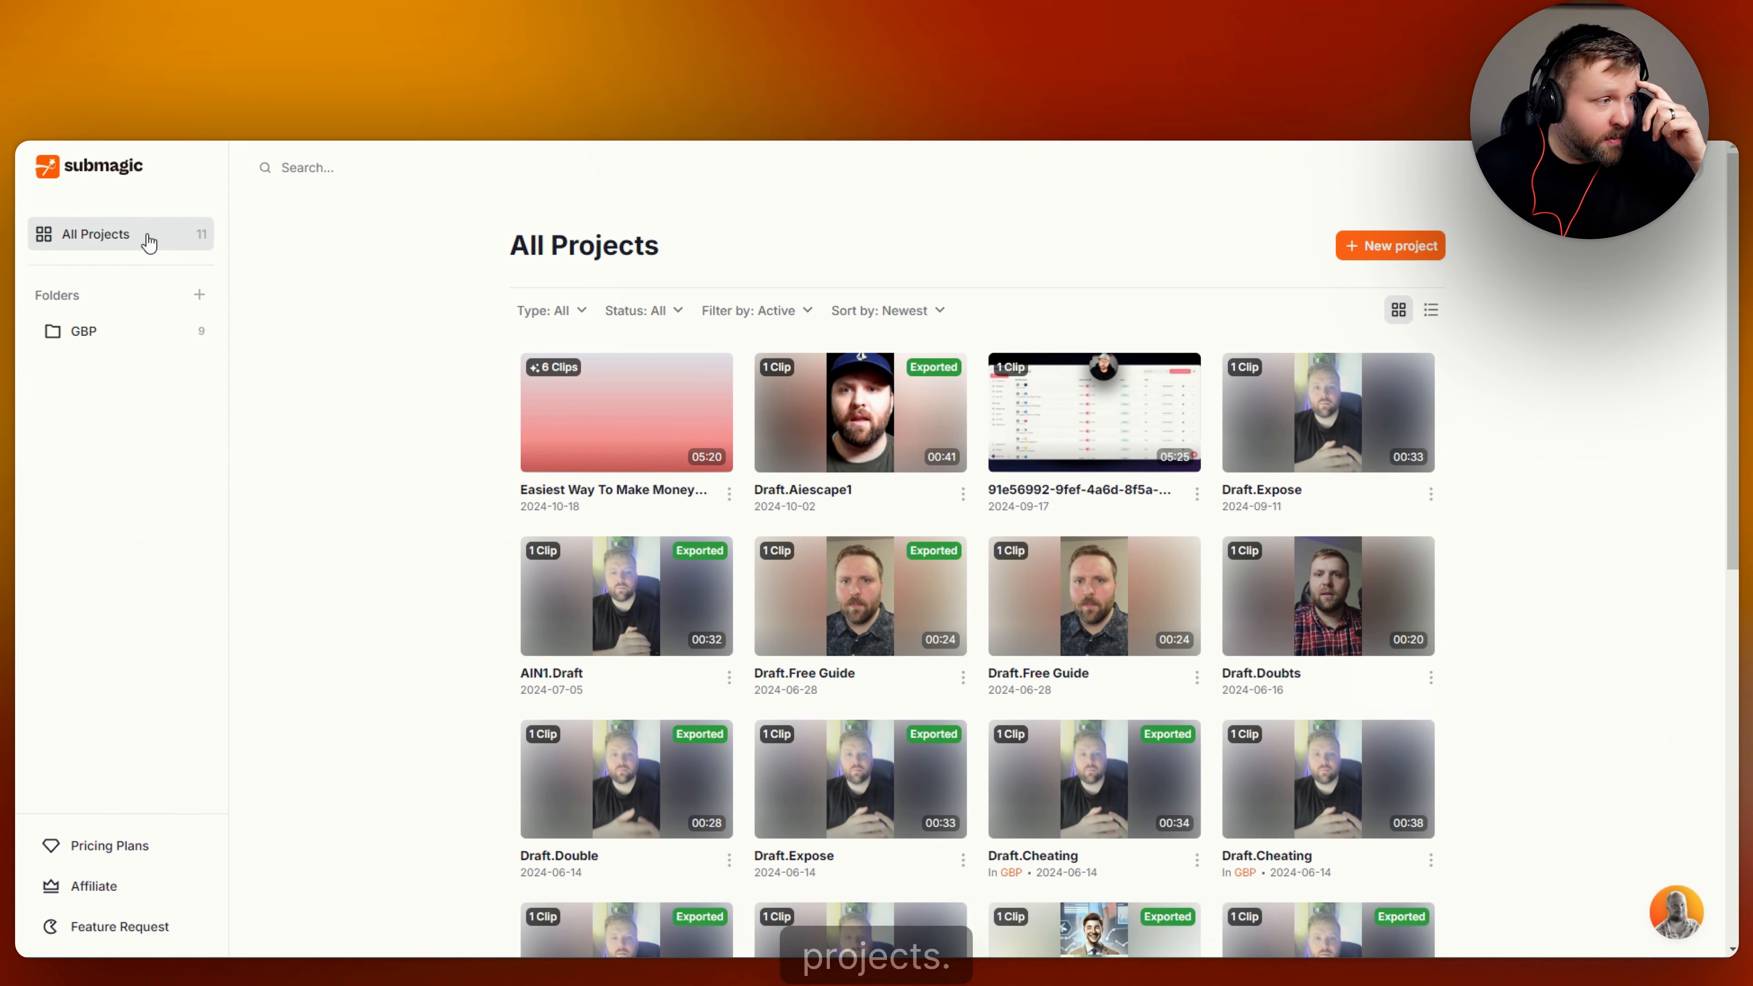
click(200, 299)
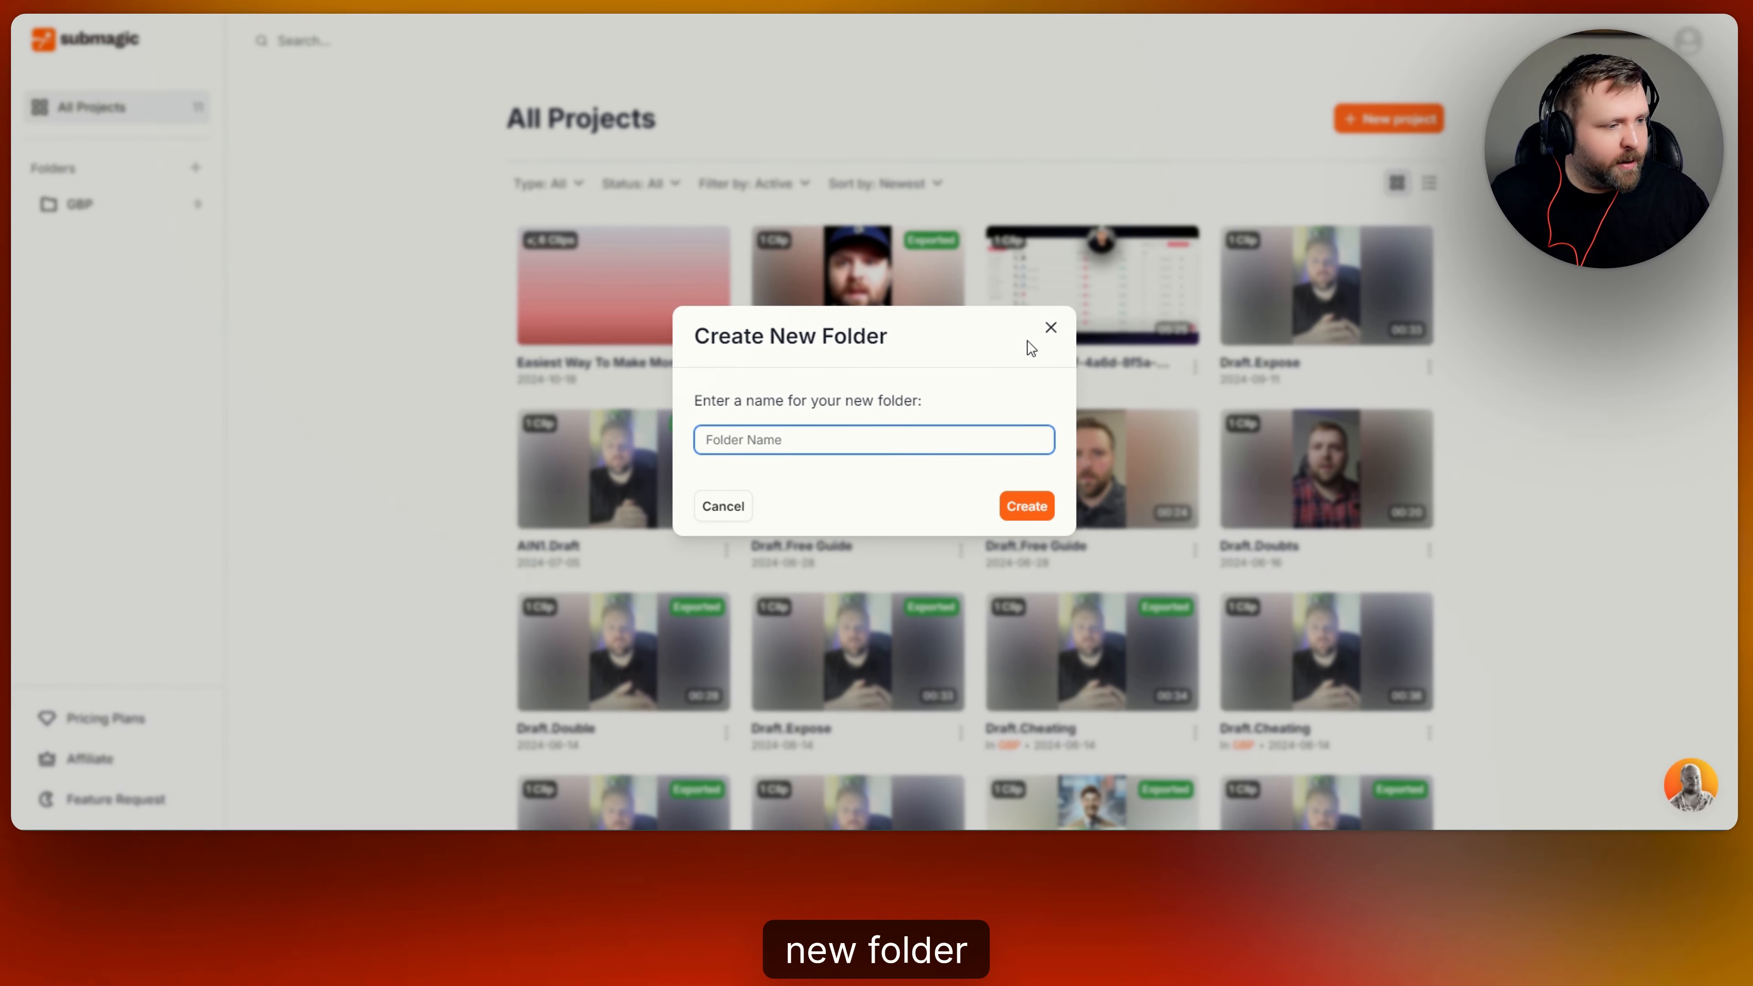
click(1051, 328)
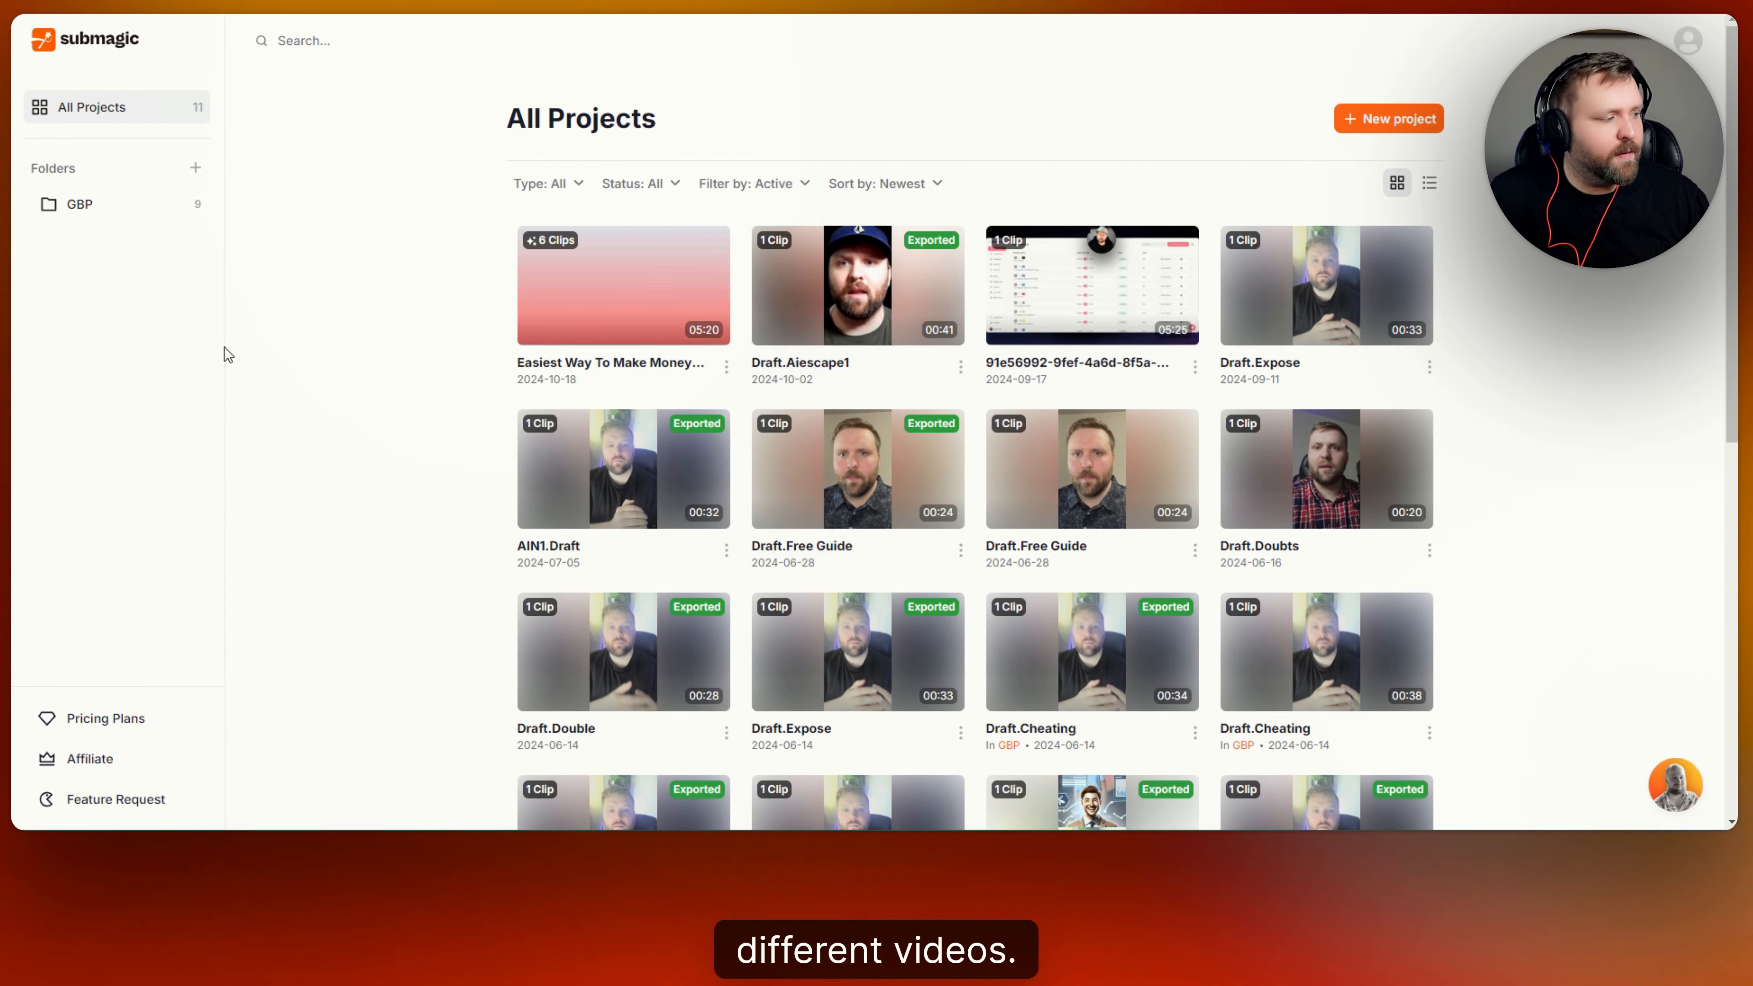
Review the pricing plans and compare their features with monthly and yearly billing.
click(135, 721)
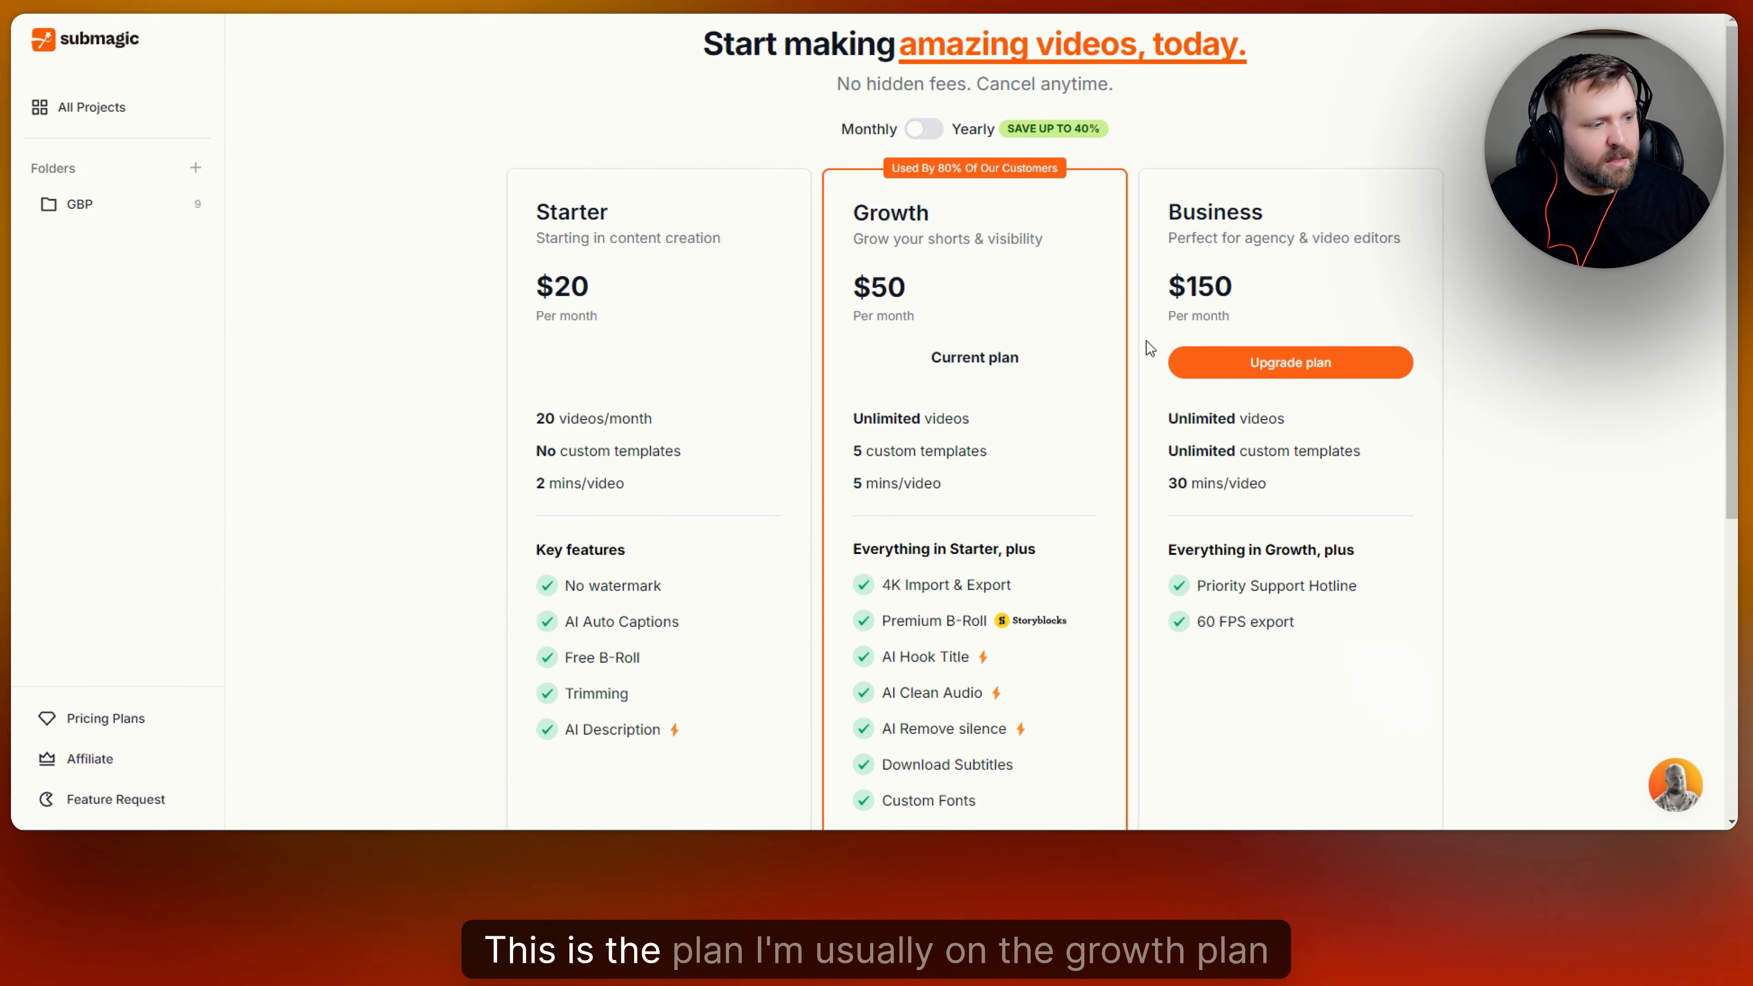
scroll(911, 352, down, 3)
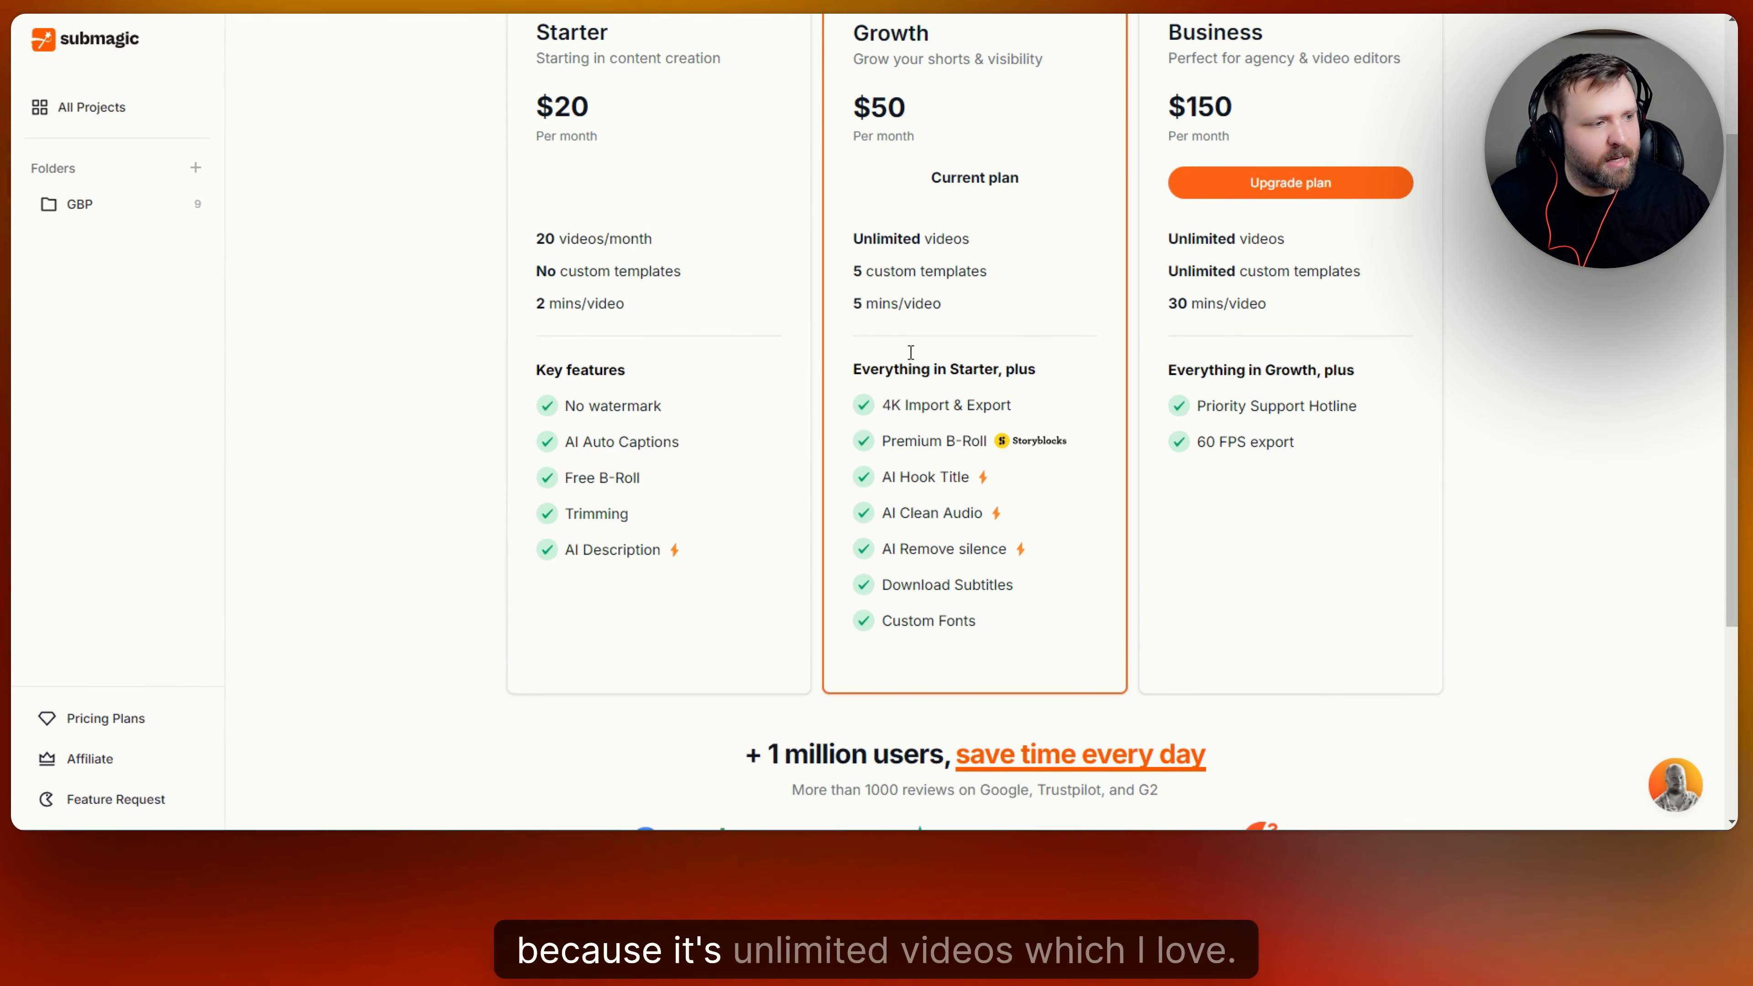
scroll(1055, 468, up, 2)
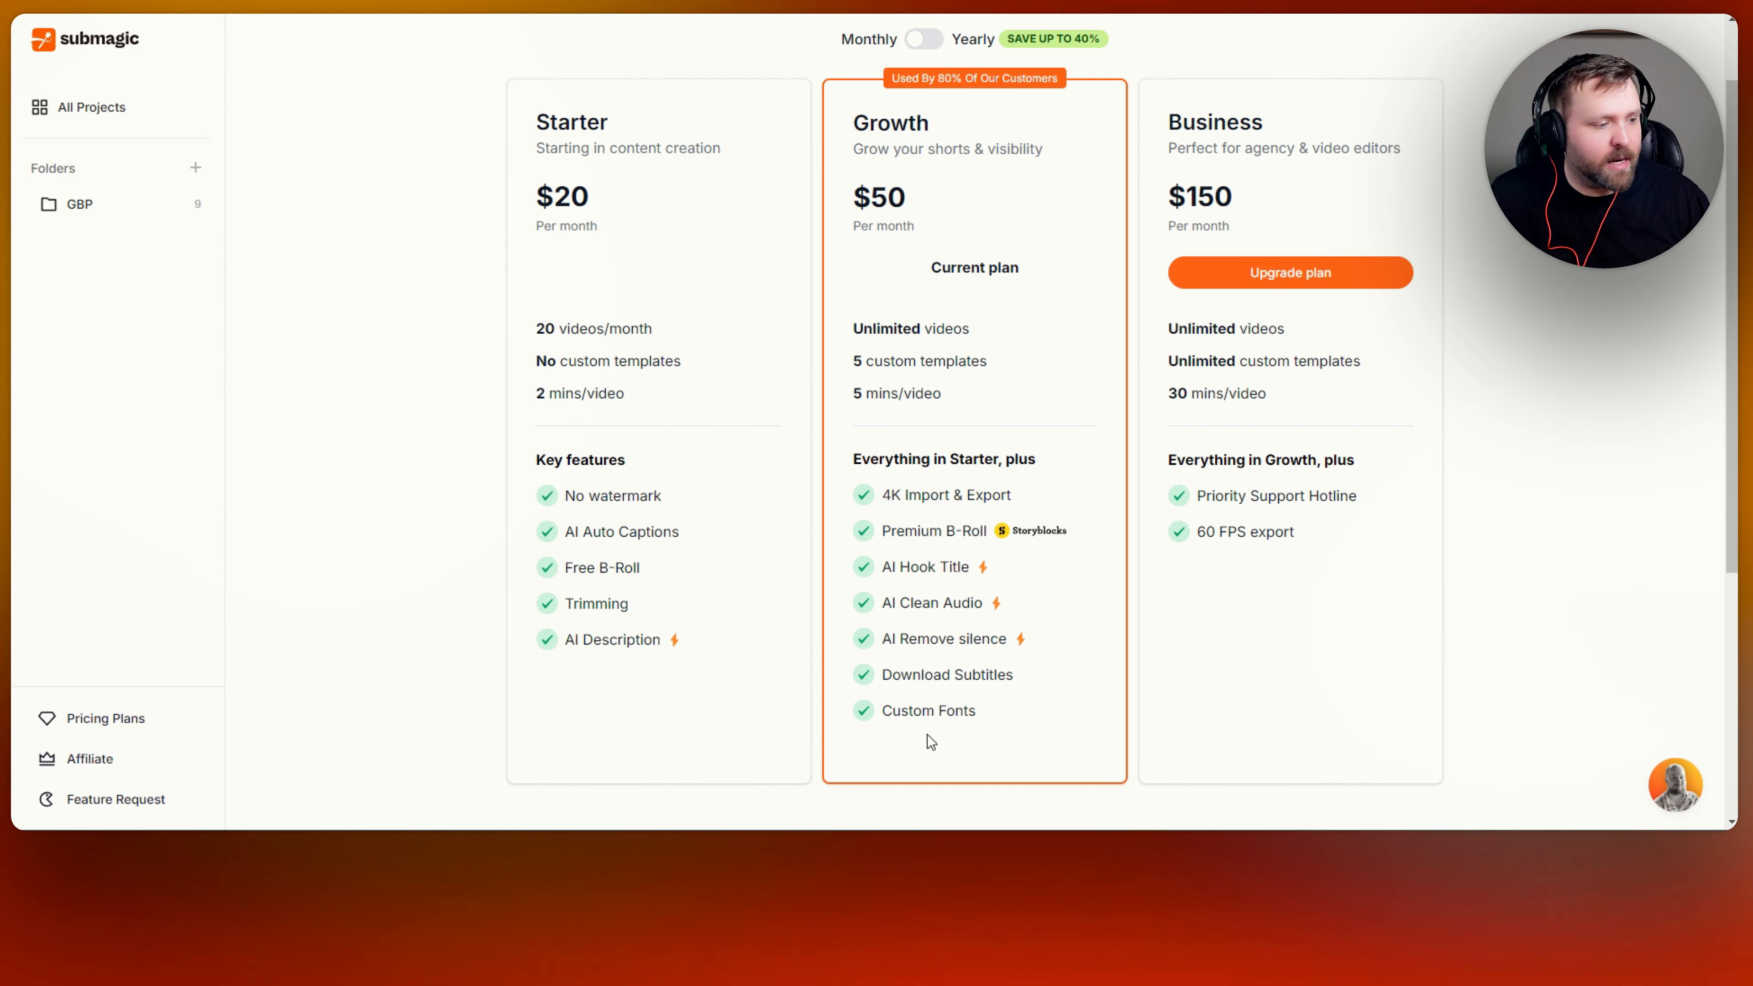
scroll(911, 545, up, 2)
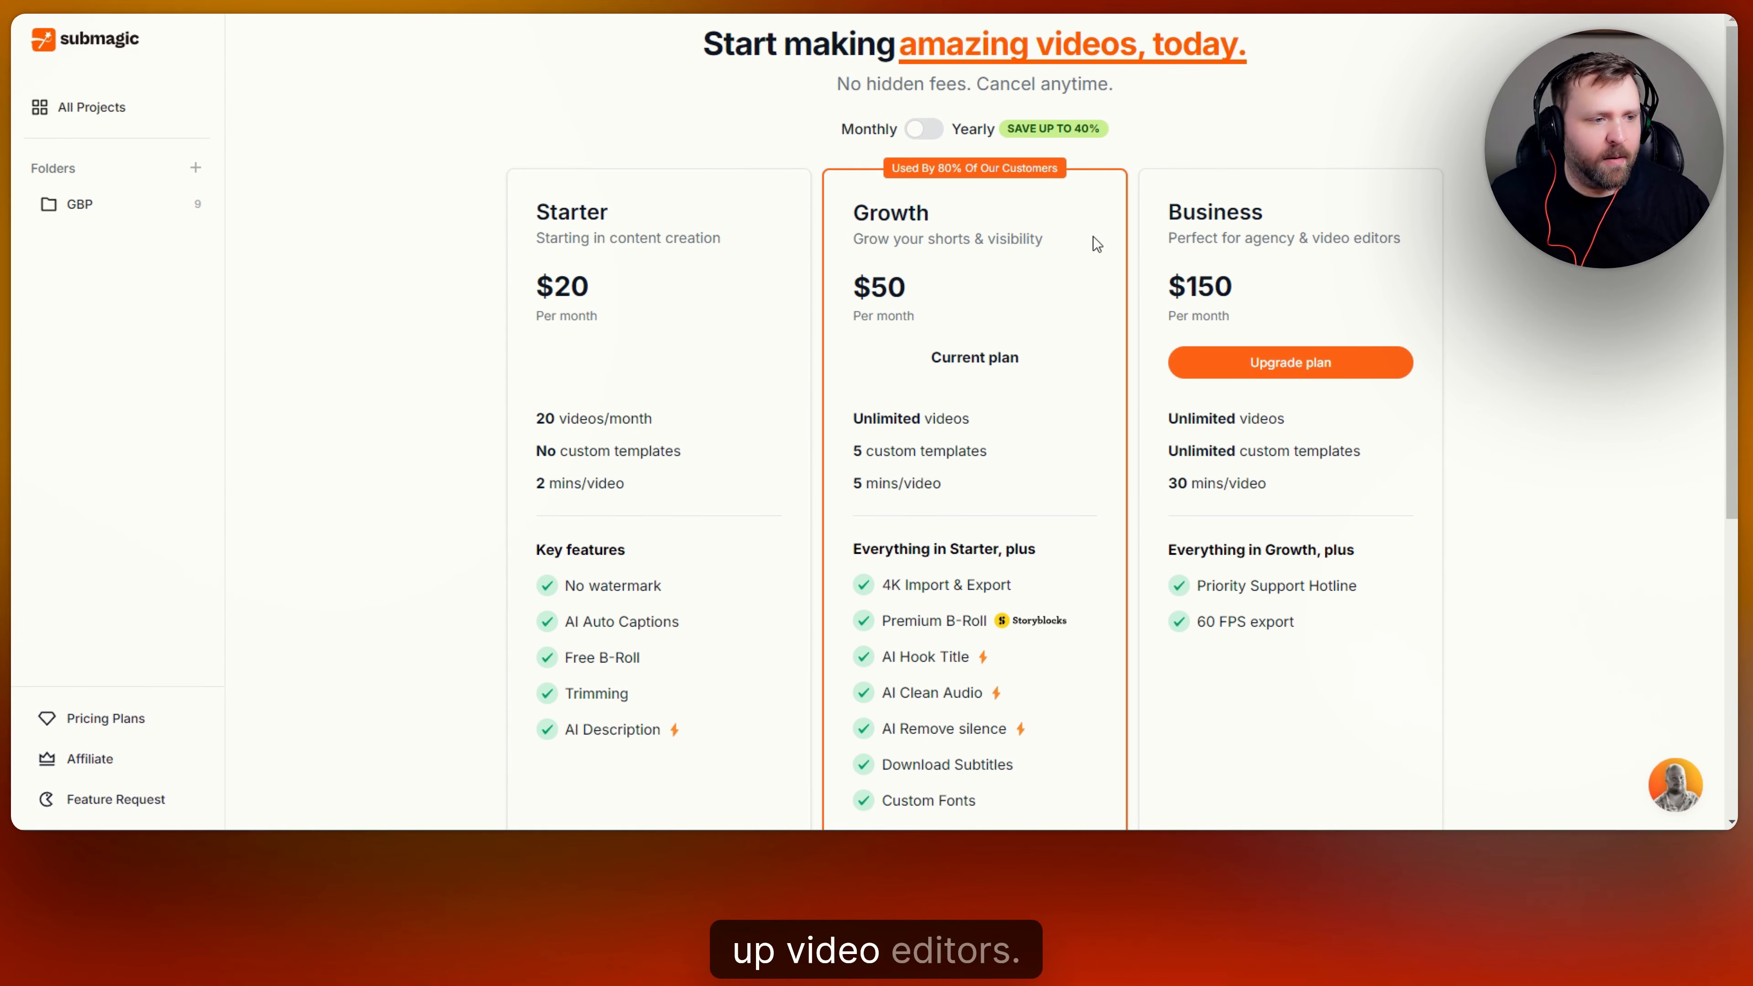
click(935, 135)
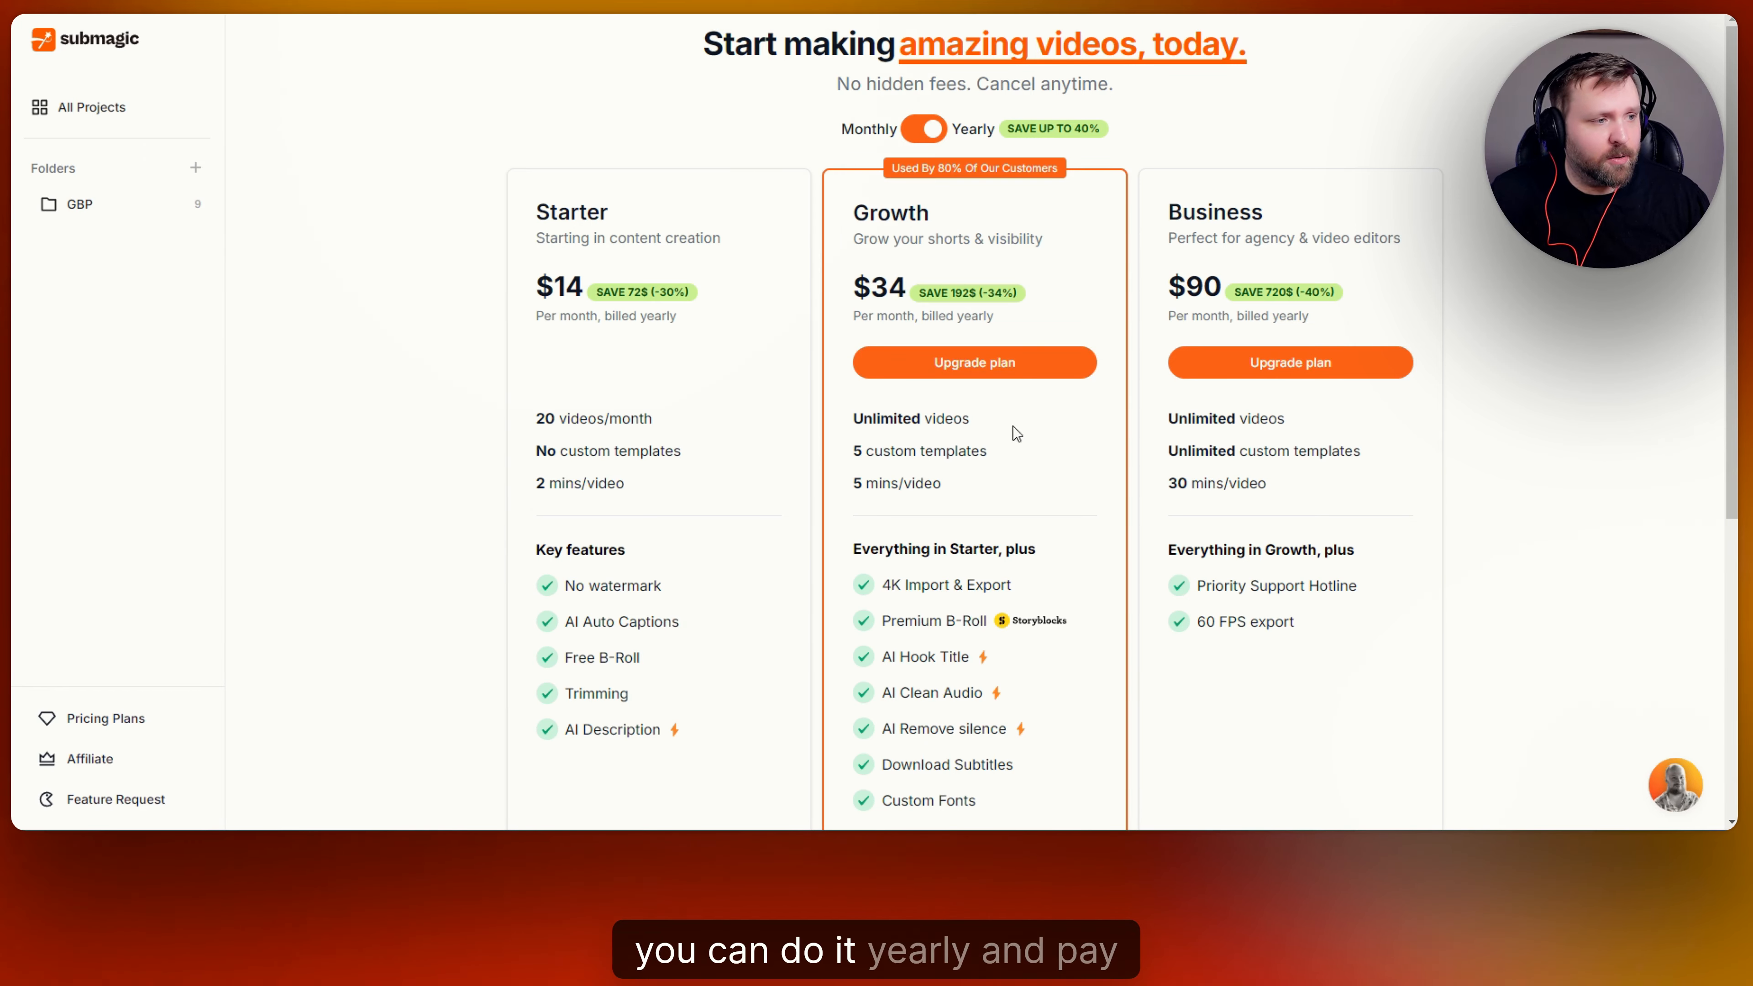
scroll(1068, 321, down, 5)
scroll(1021, 321, up, 5)
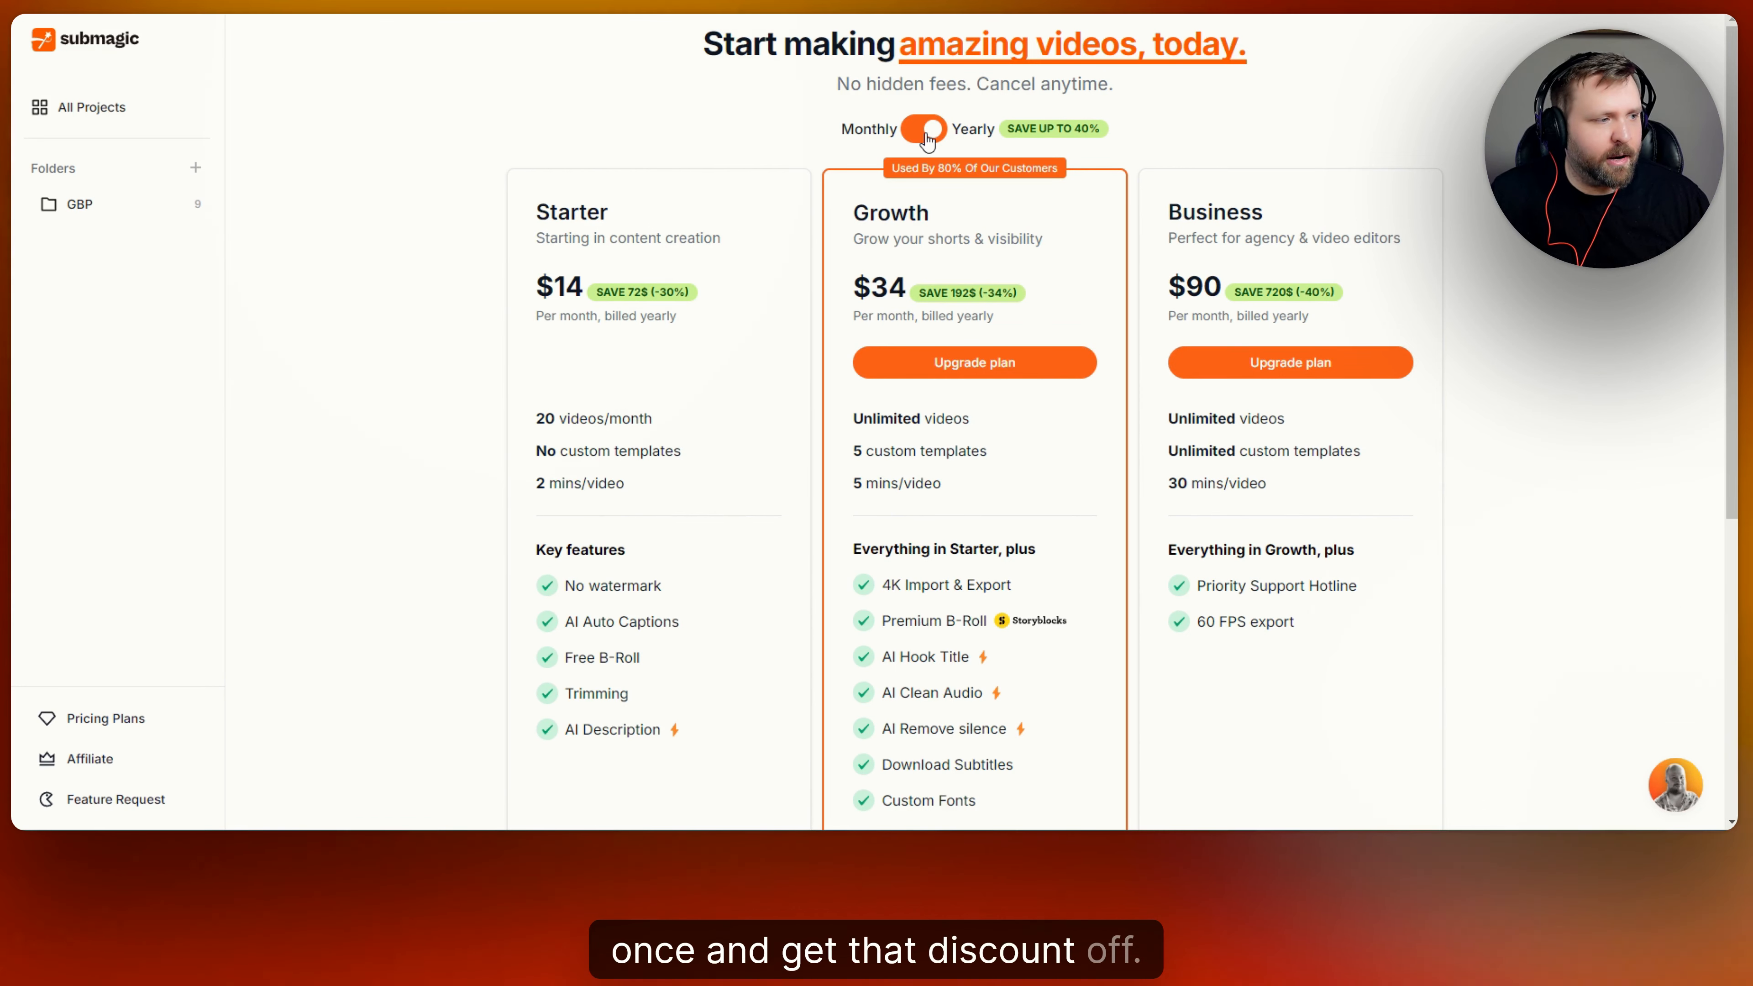
click(925, 131)
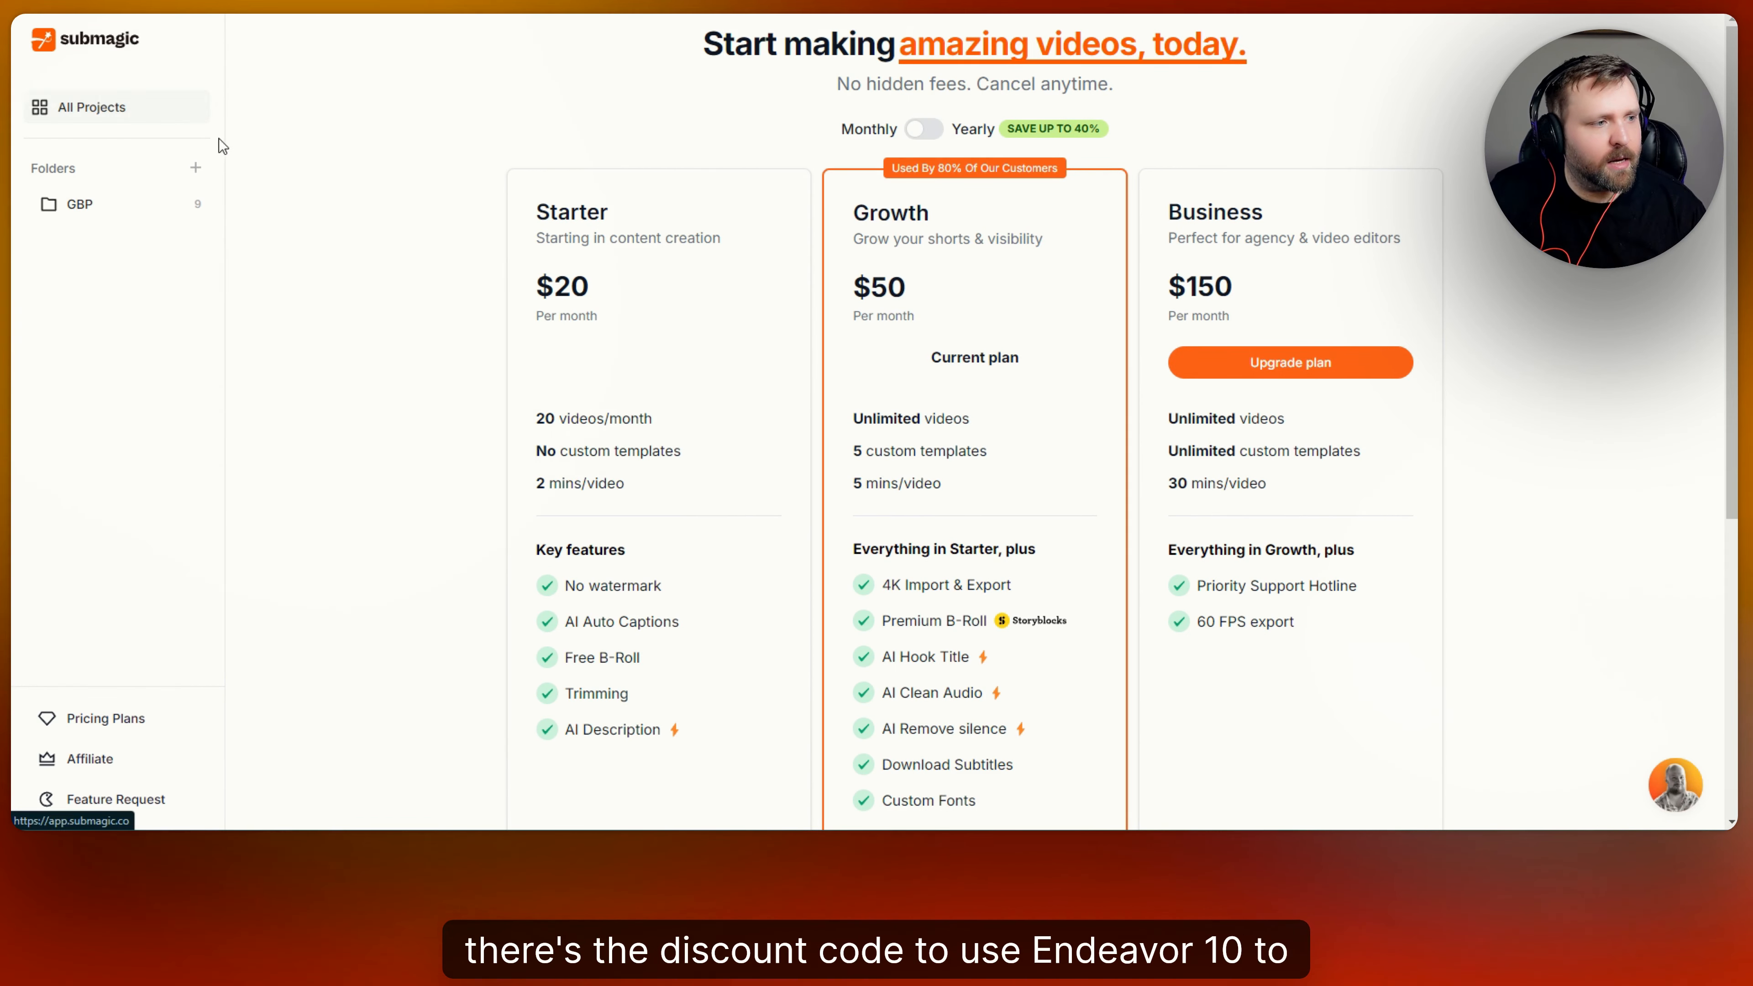
Return to All Projects and compare its list and grid layouts, ending on the grid.
click(204, 116)
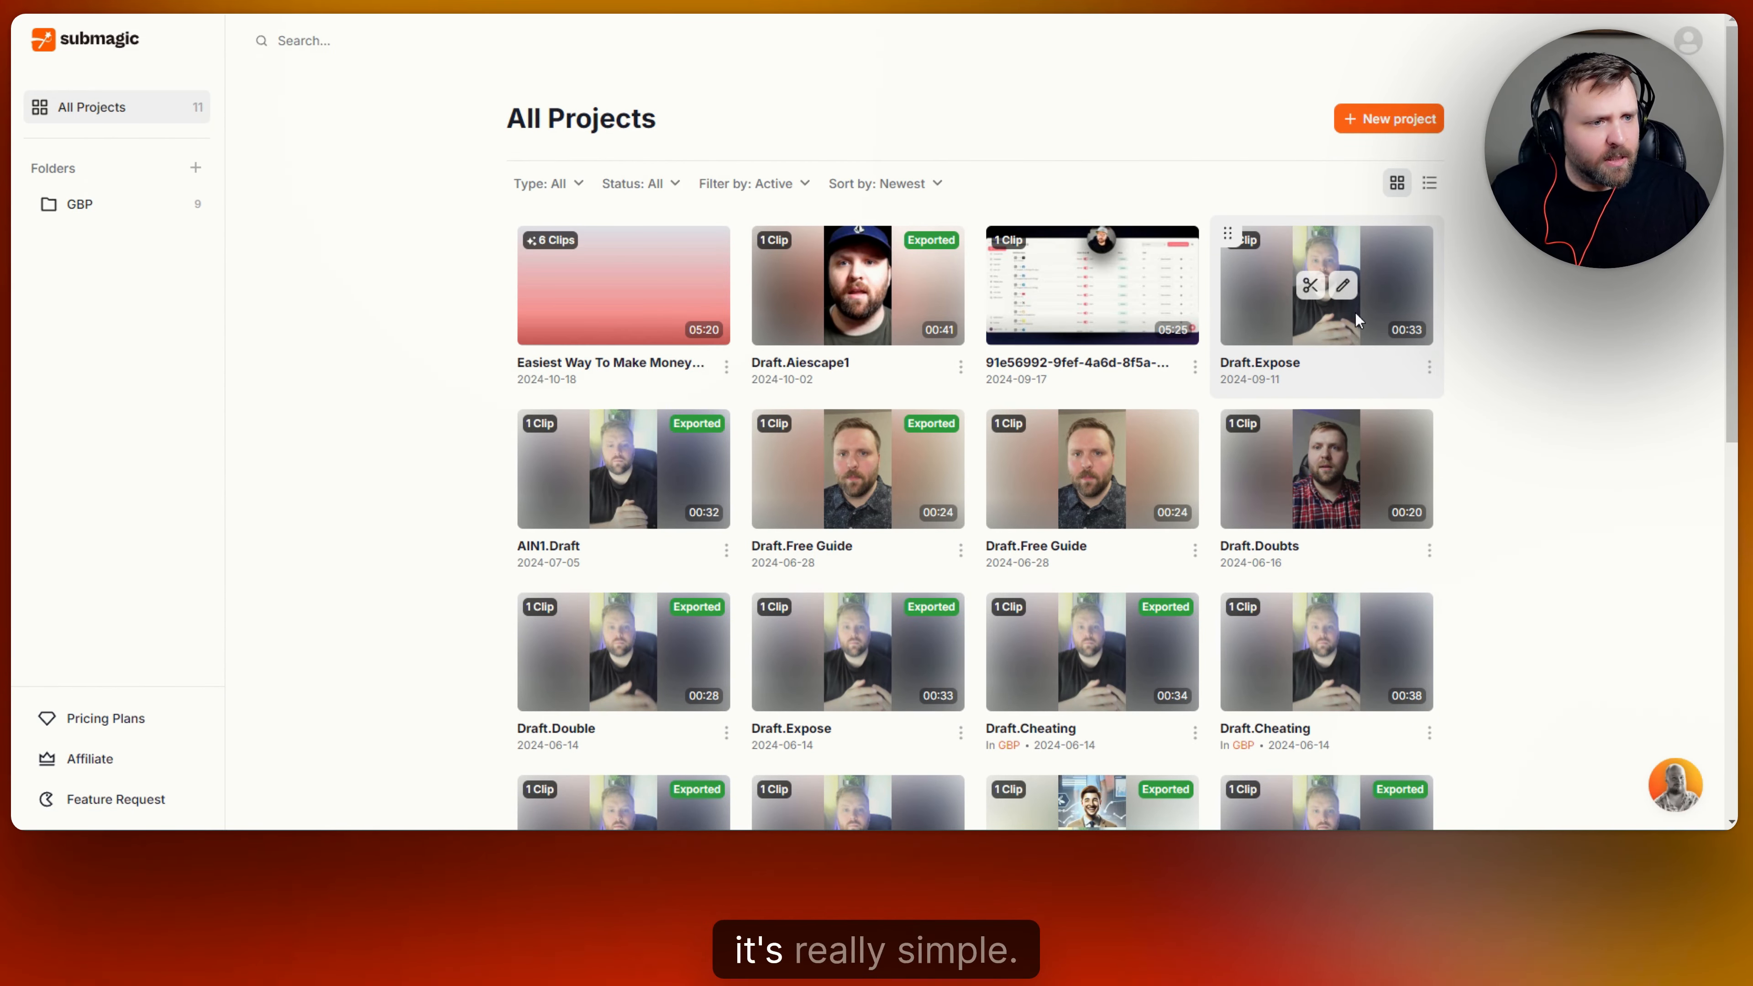
click(1429, 186)
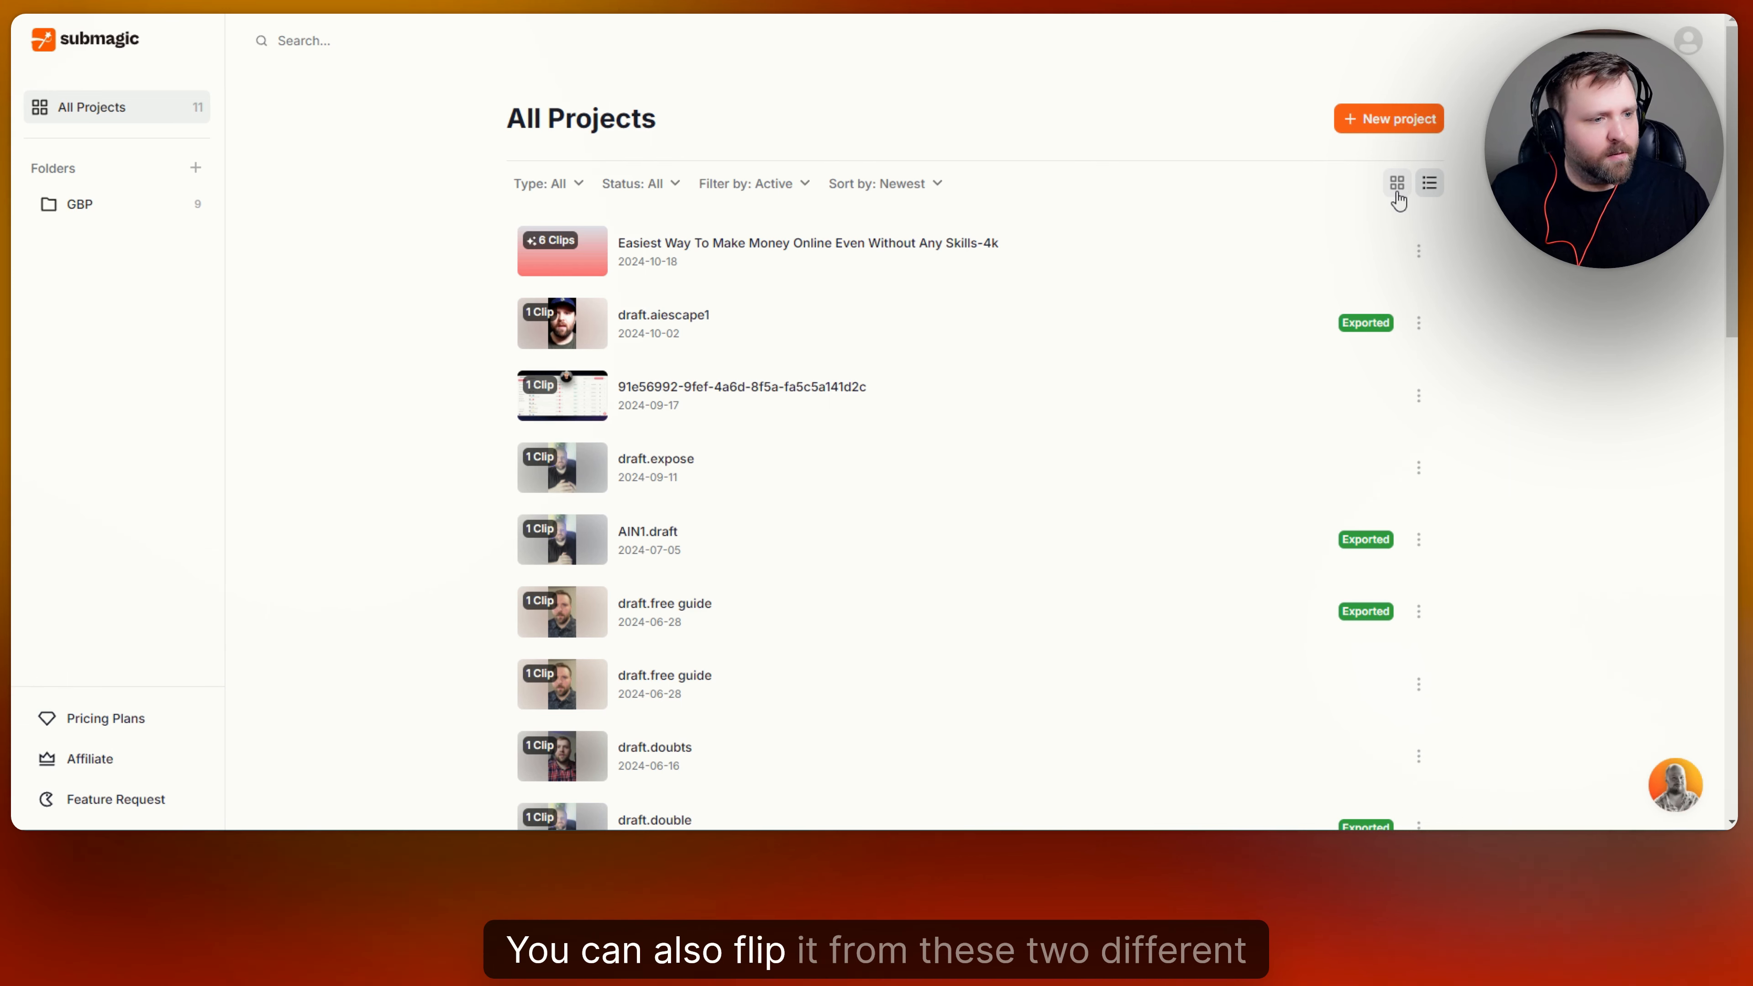
click(1397, 183)
click(1429, 183)
click(1397, 183)
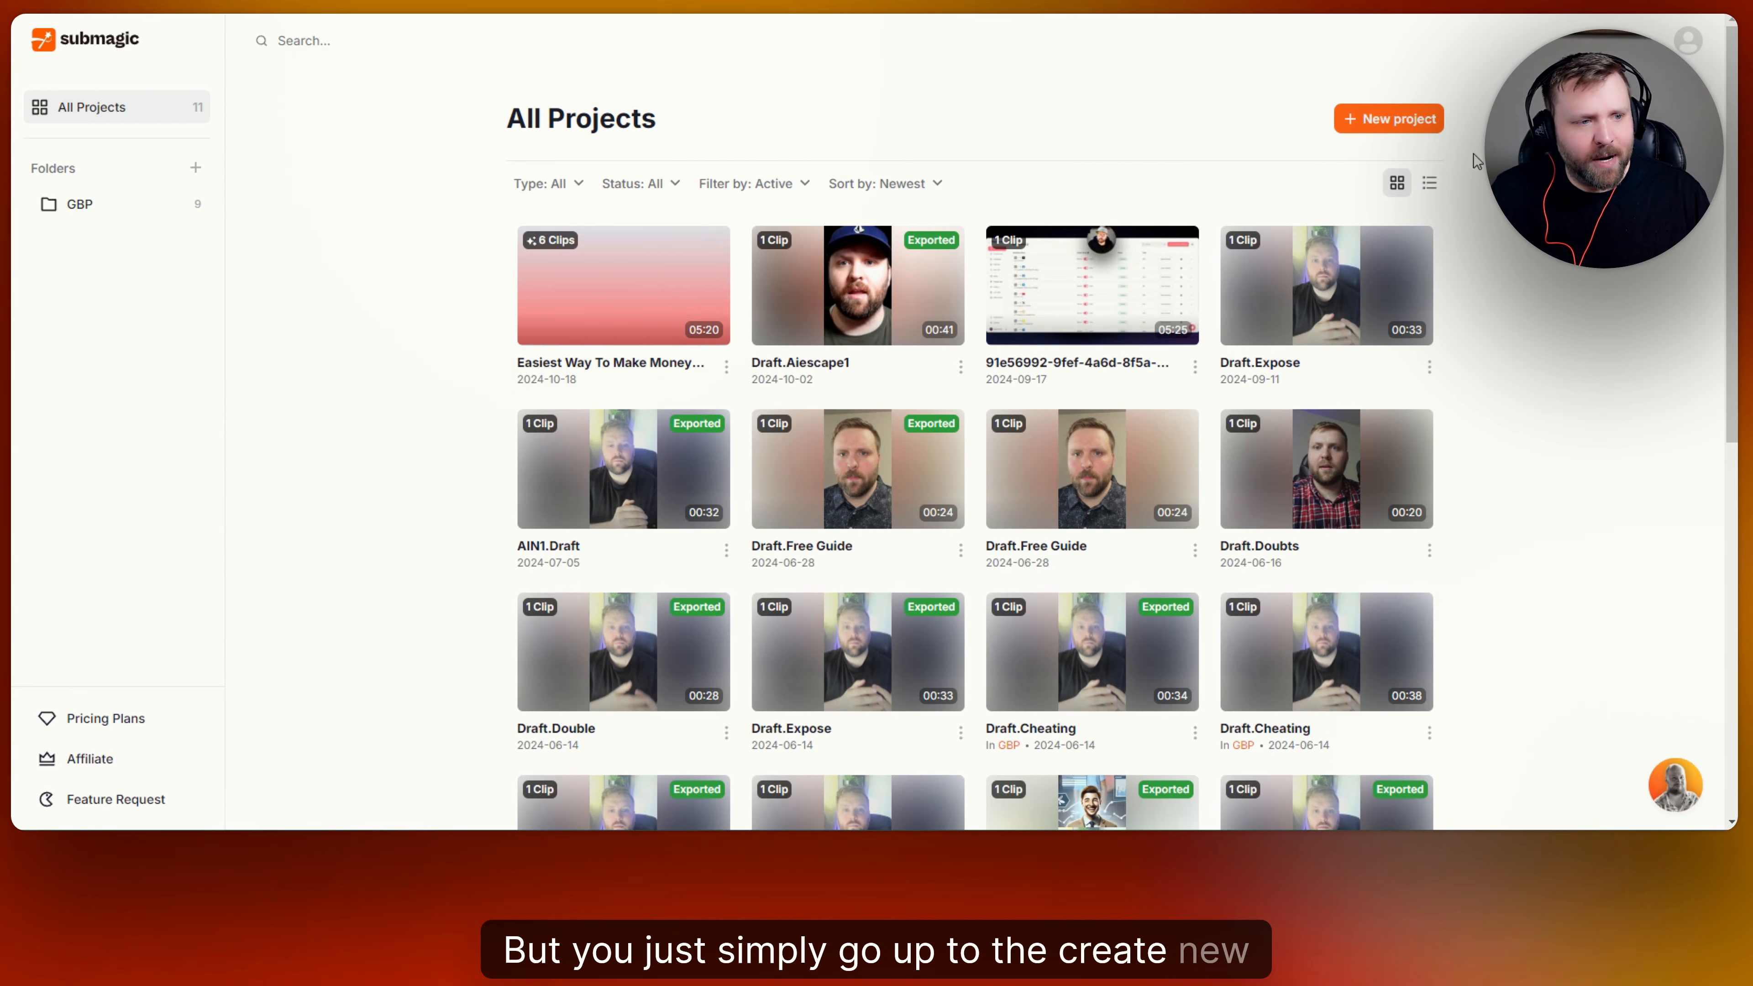
click(1388, 118)
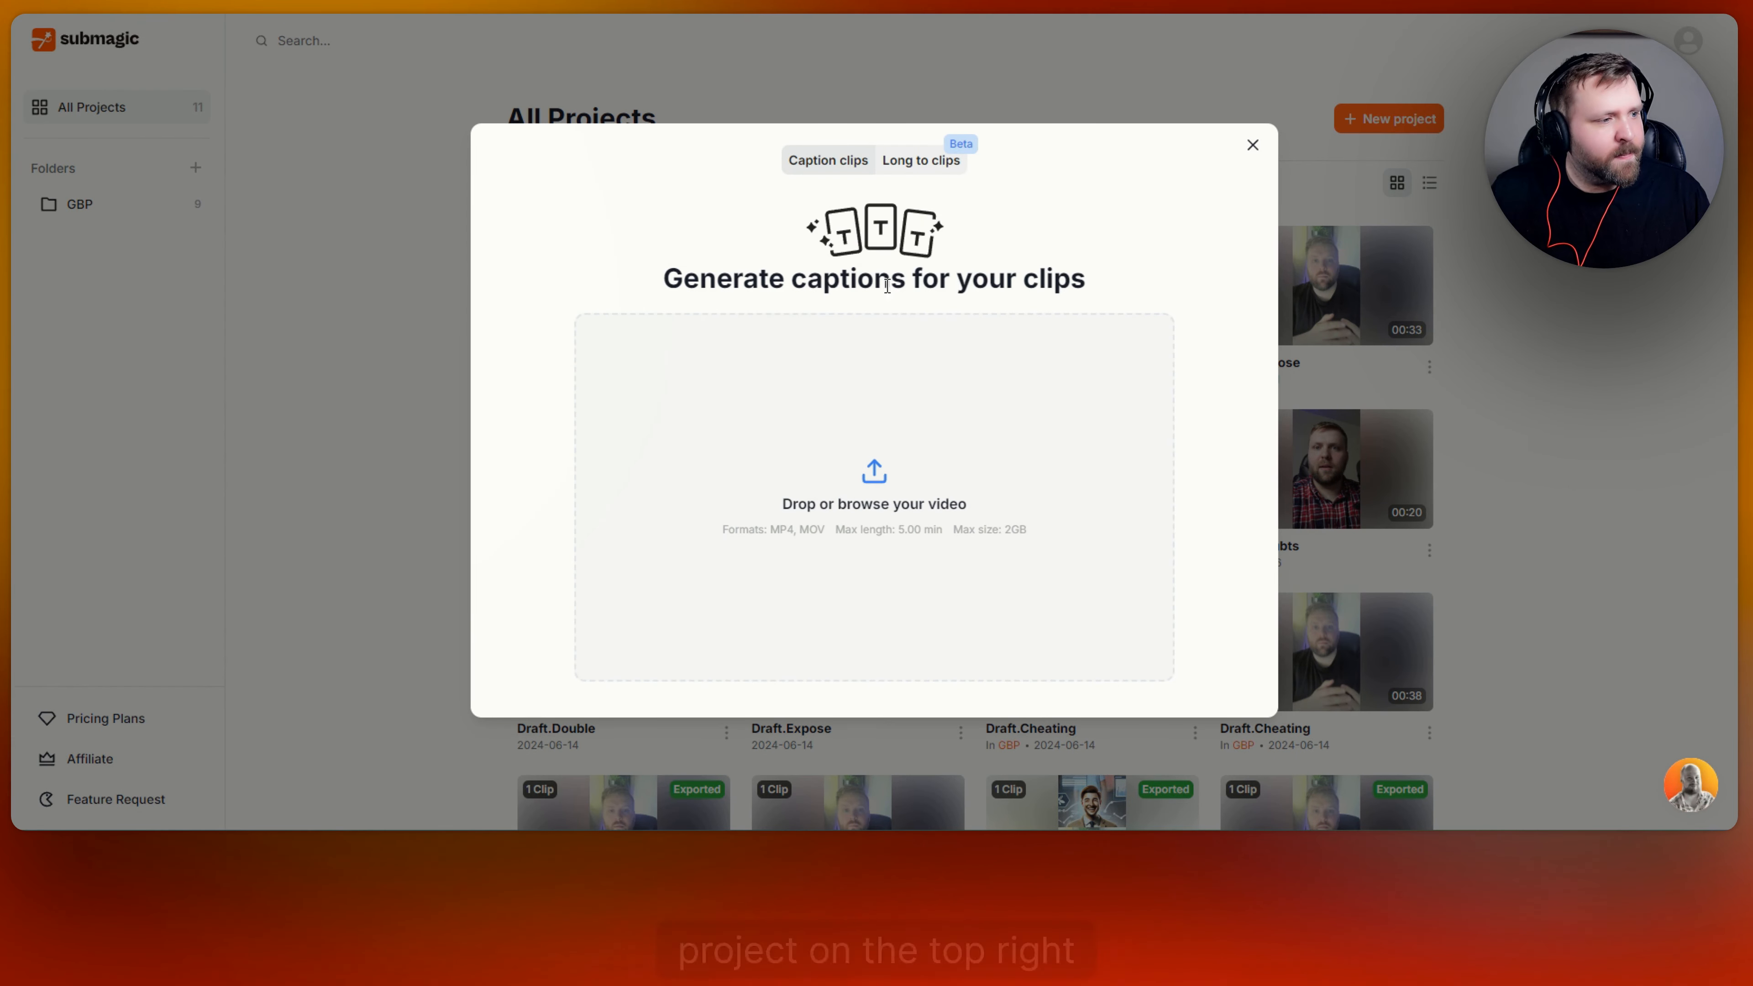
click(875, 473)
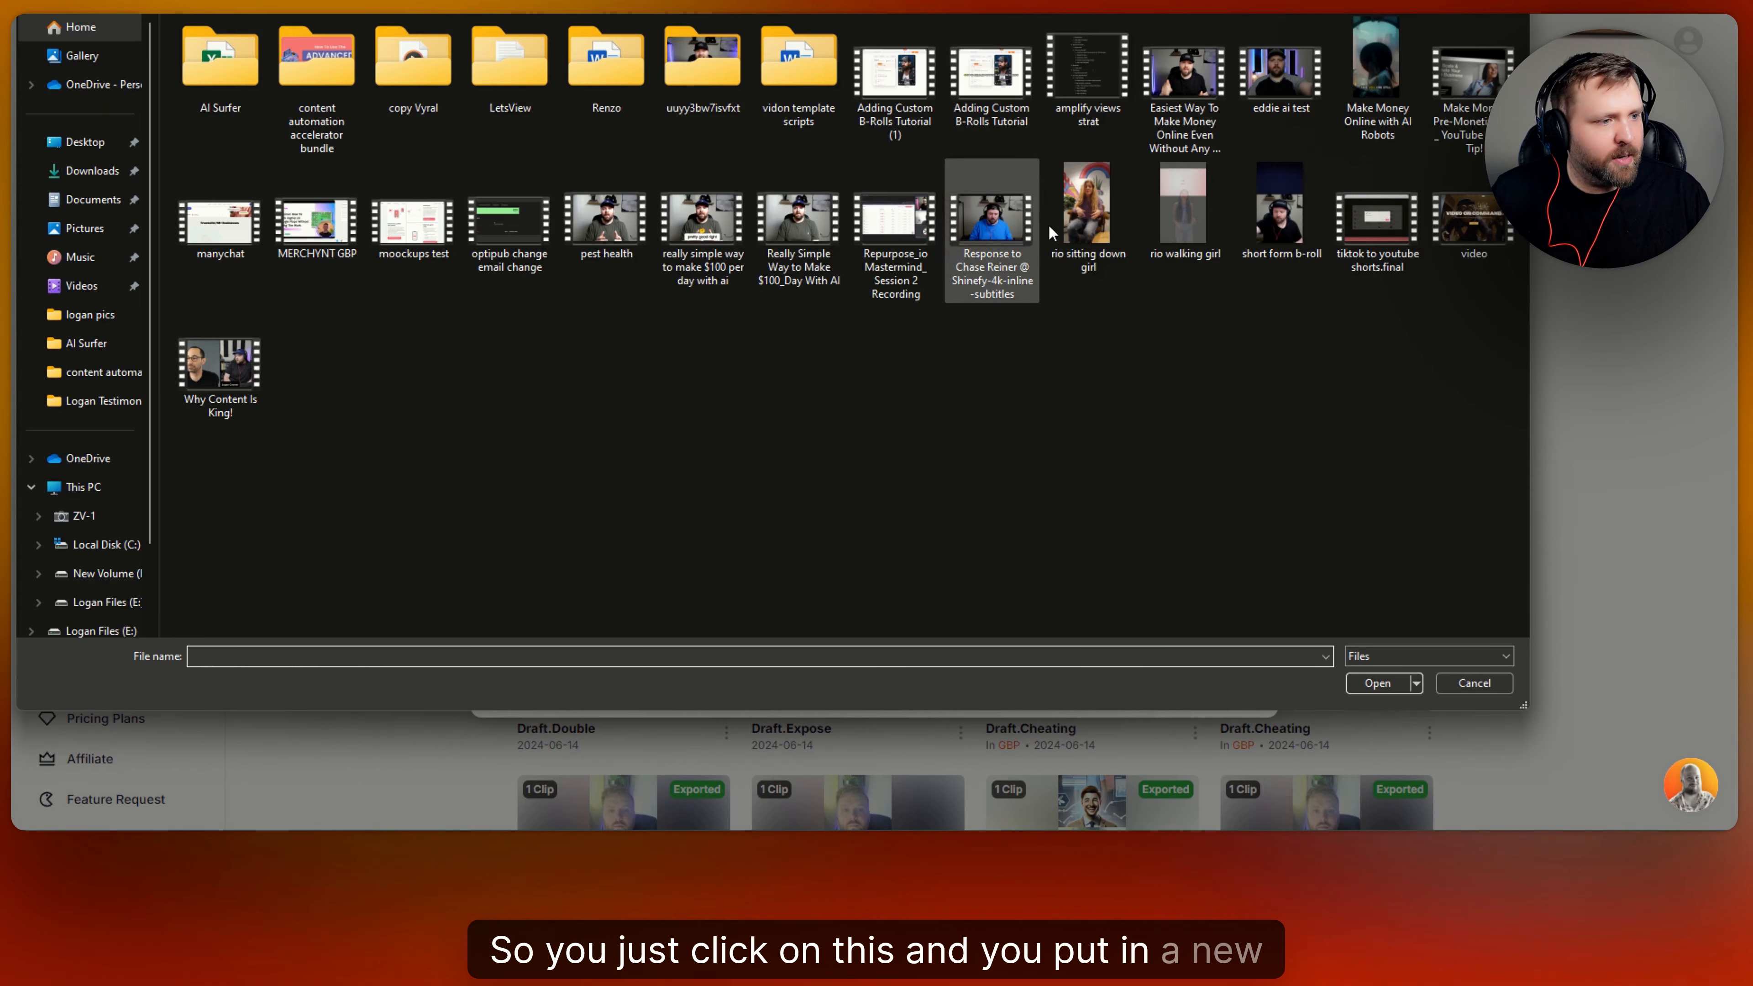
click(1087, 214)
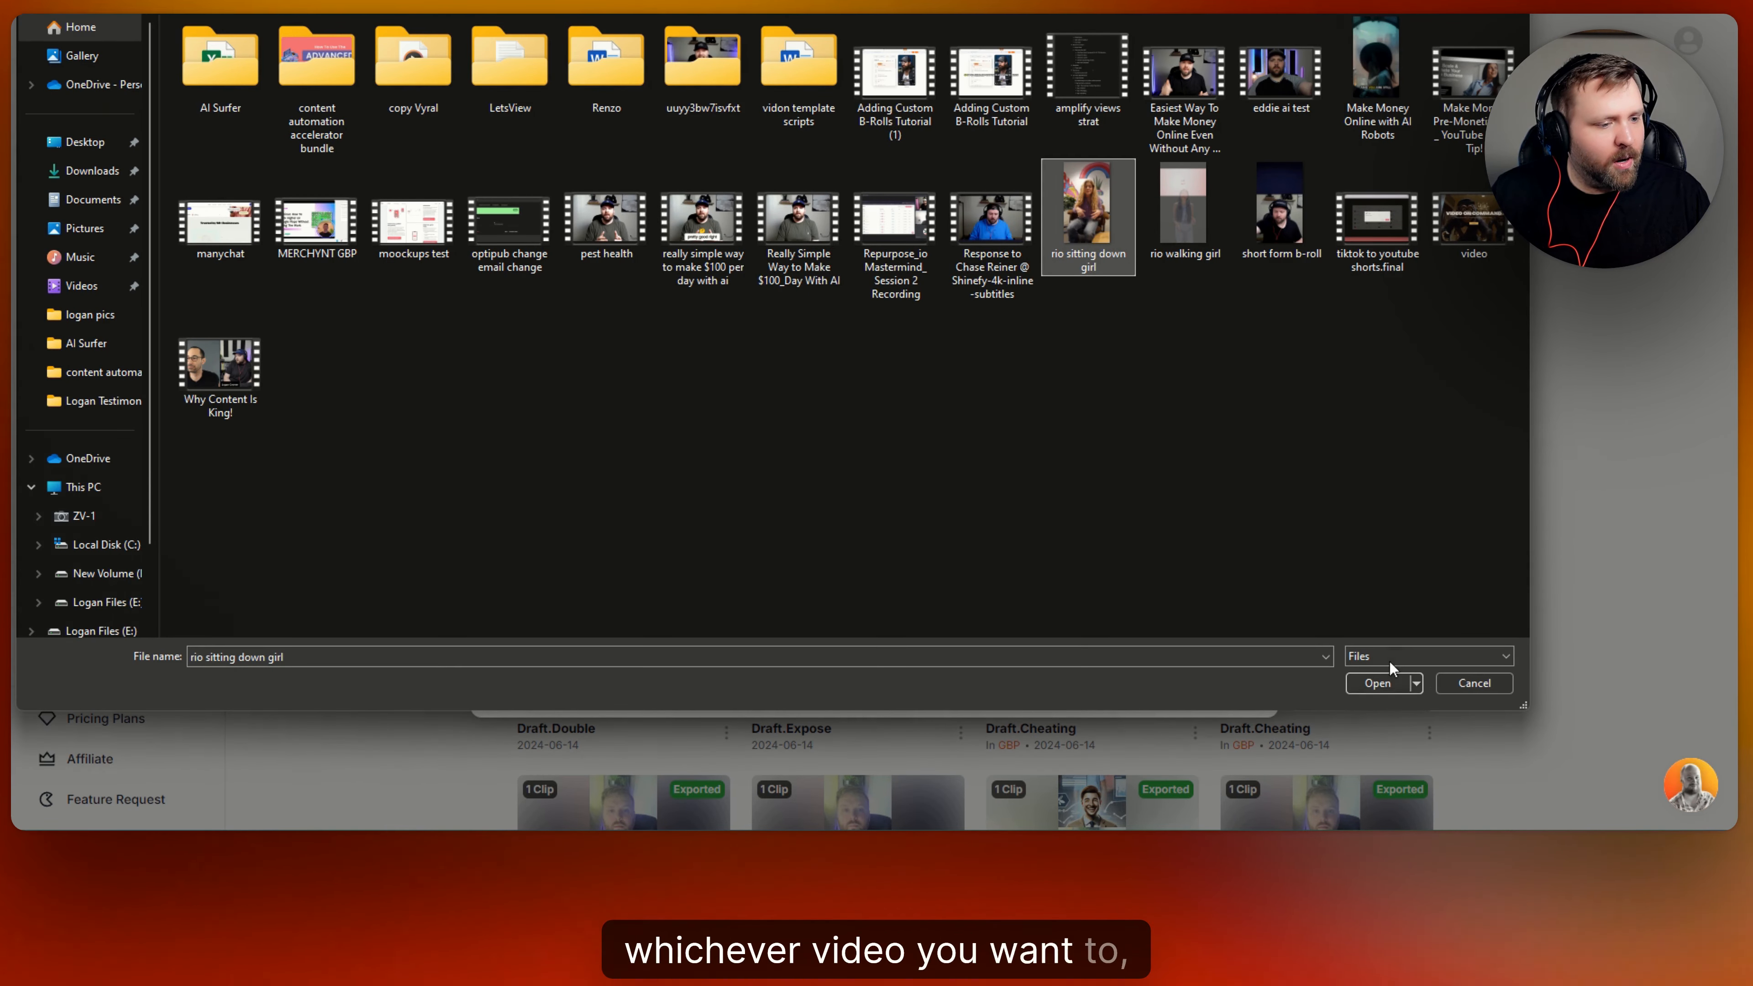
click(1380, 684)
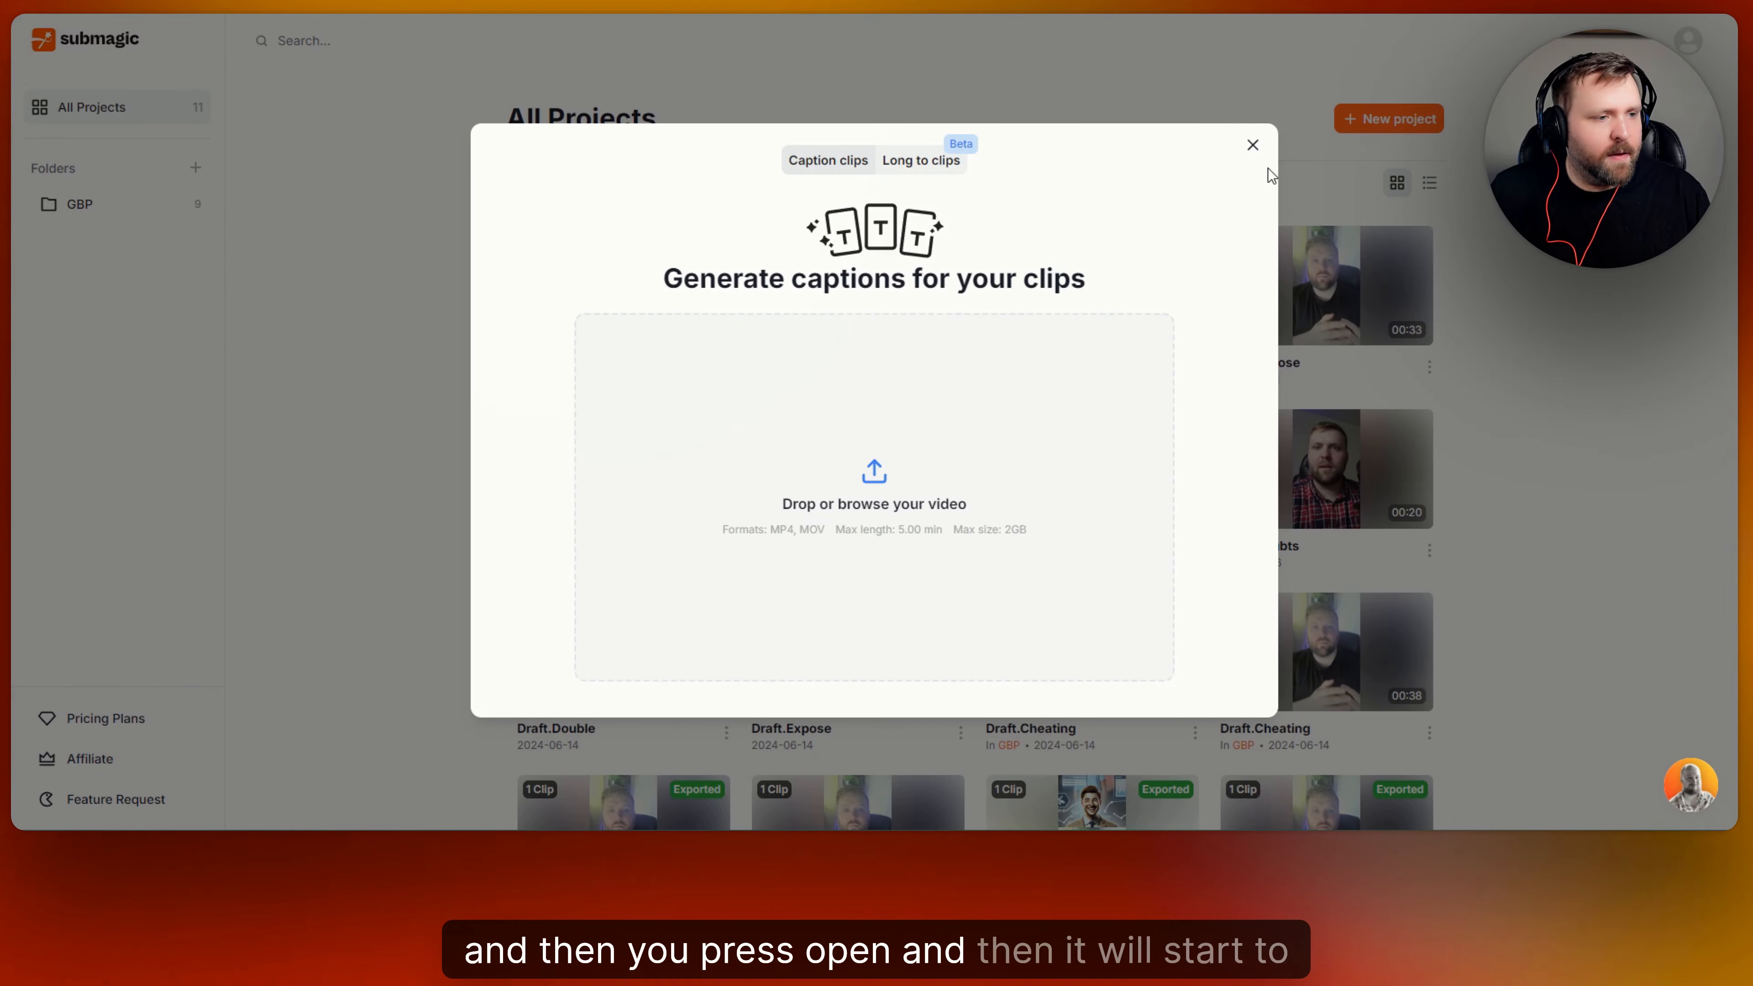
click(1252, 145)
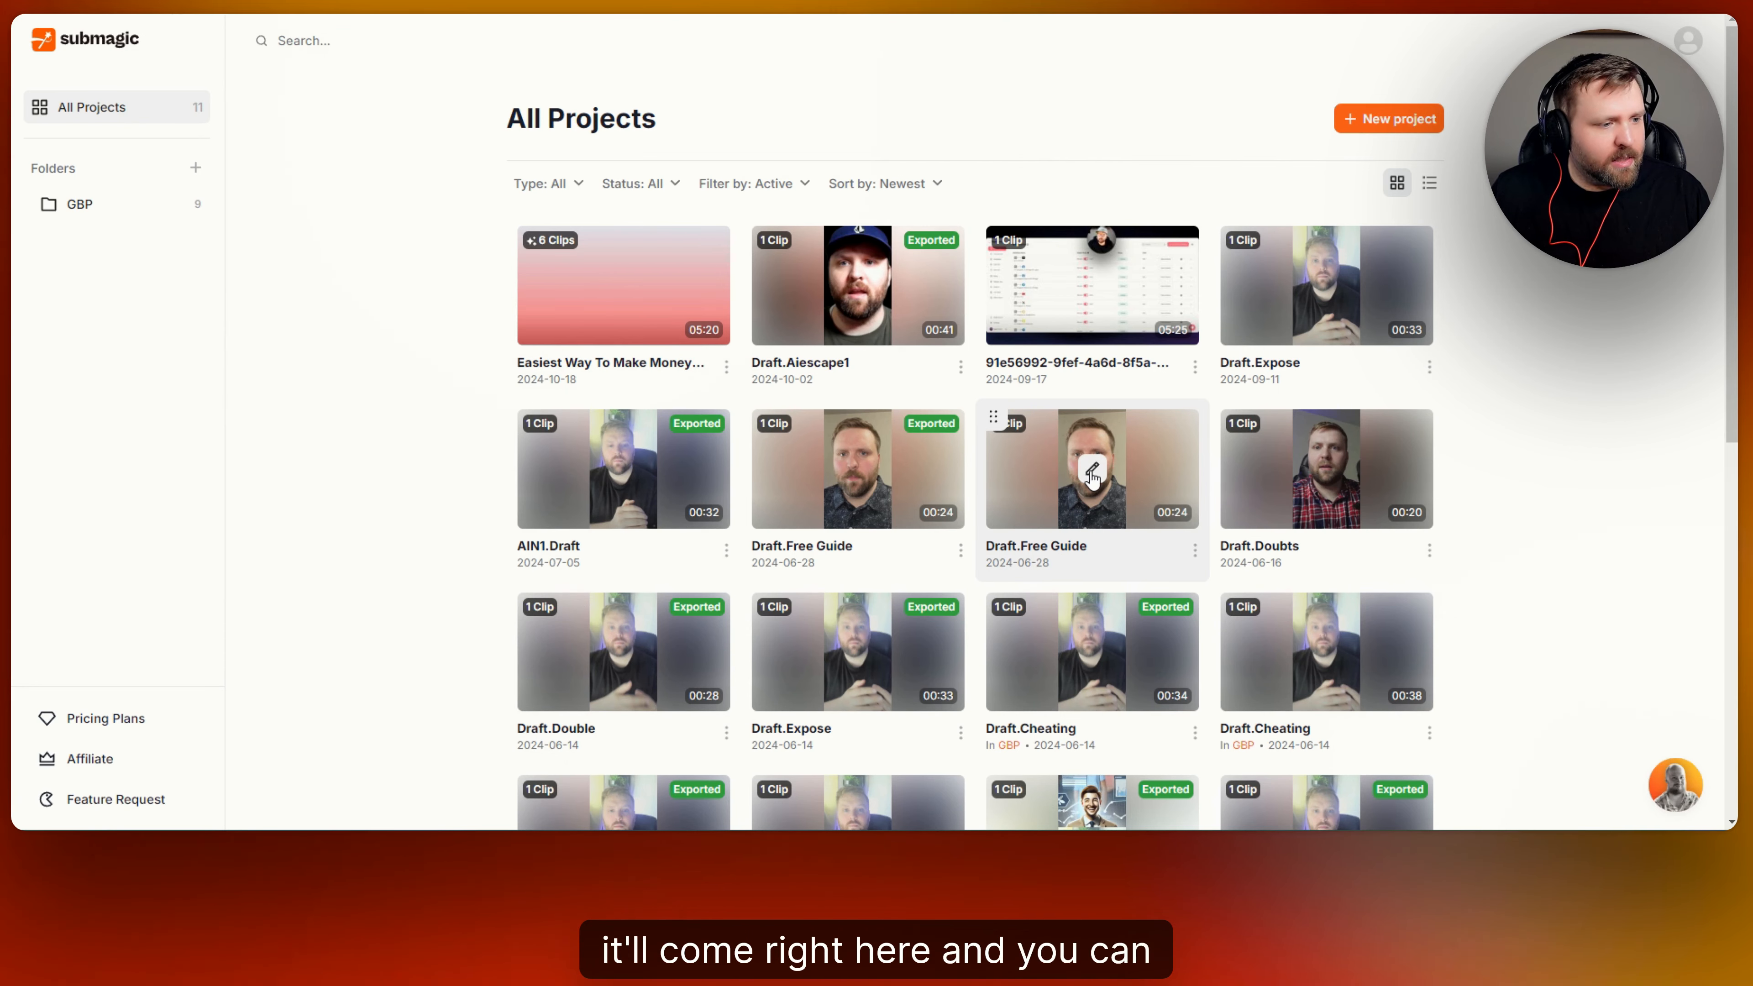
Create a new caption project from the video "rio sitting down girl" and upload it with English as the language.
click(1399, 122)
click(907, 443)
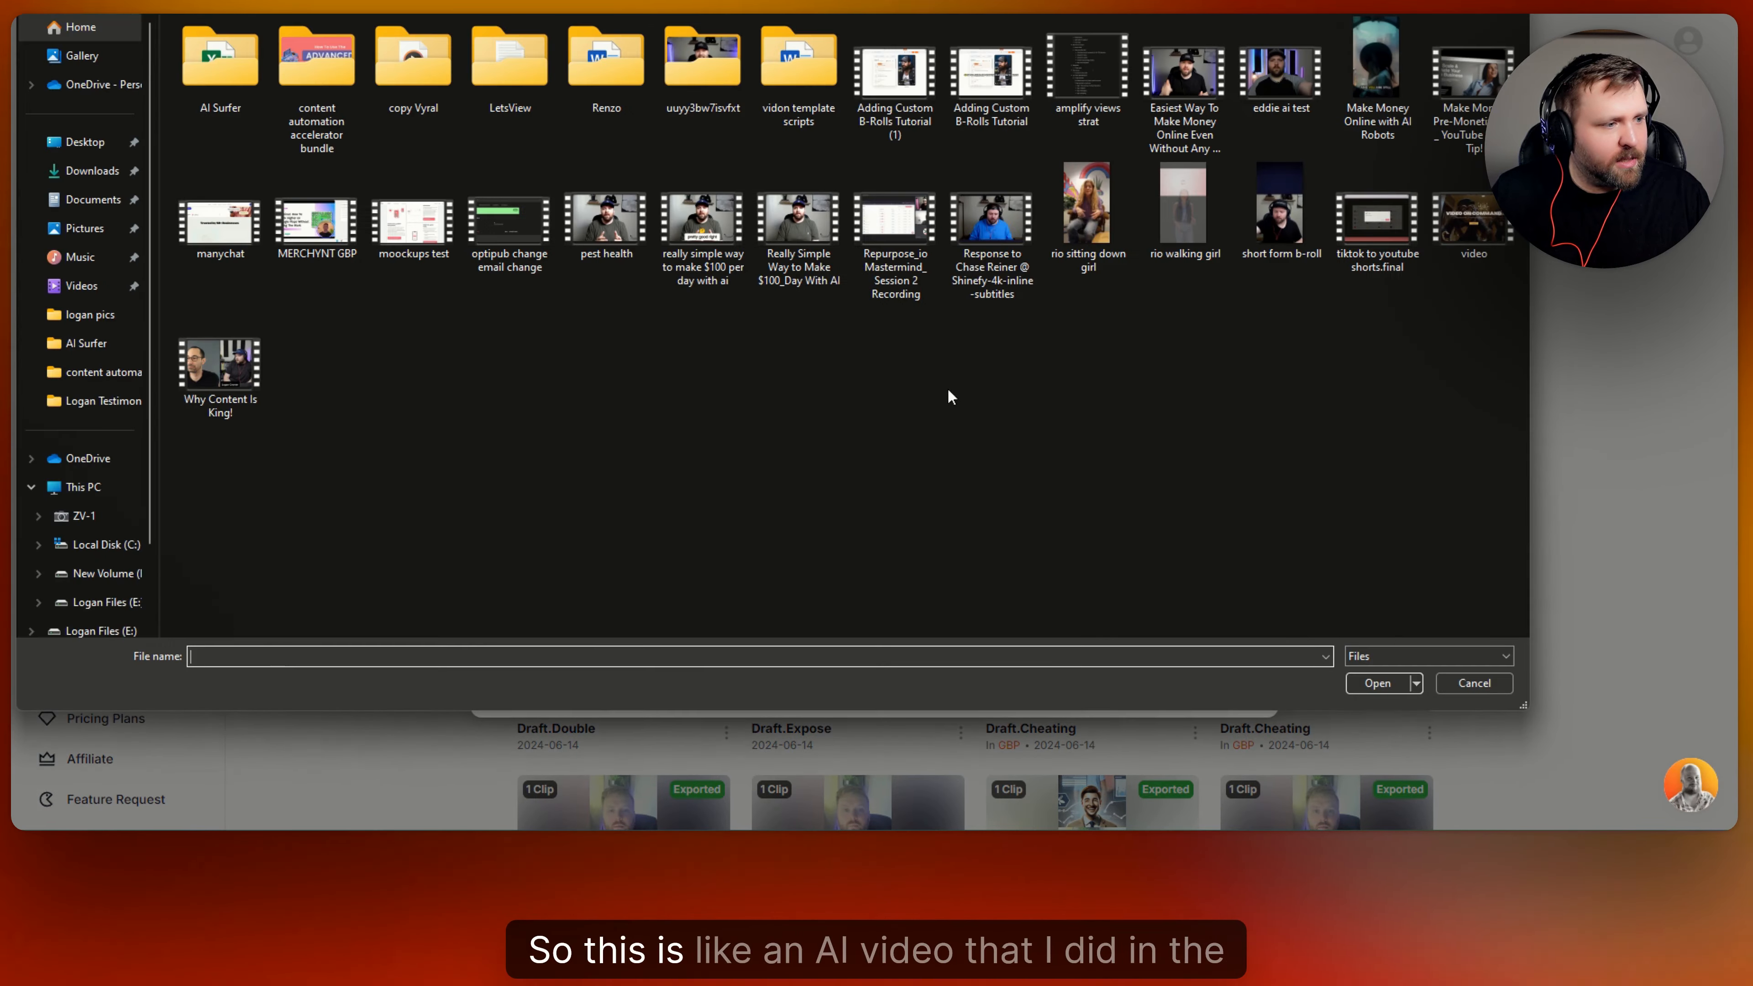
click(1088, 207)
click(1375, 683)
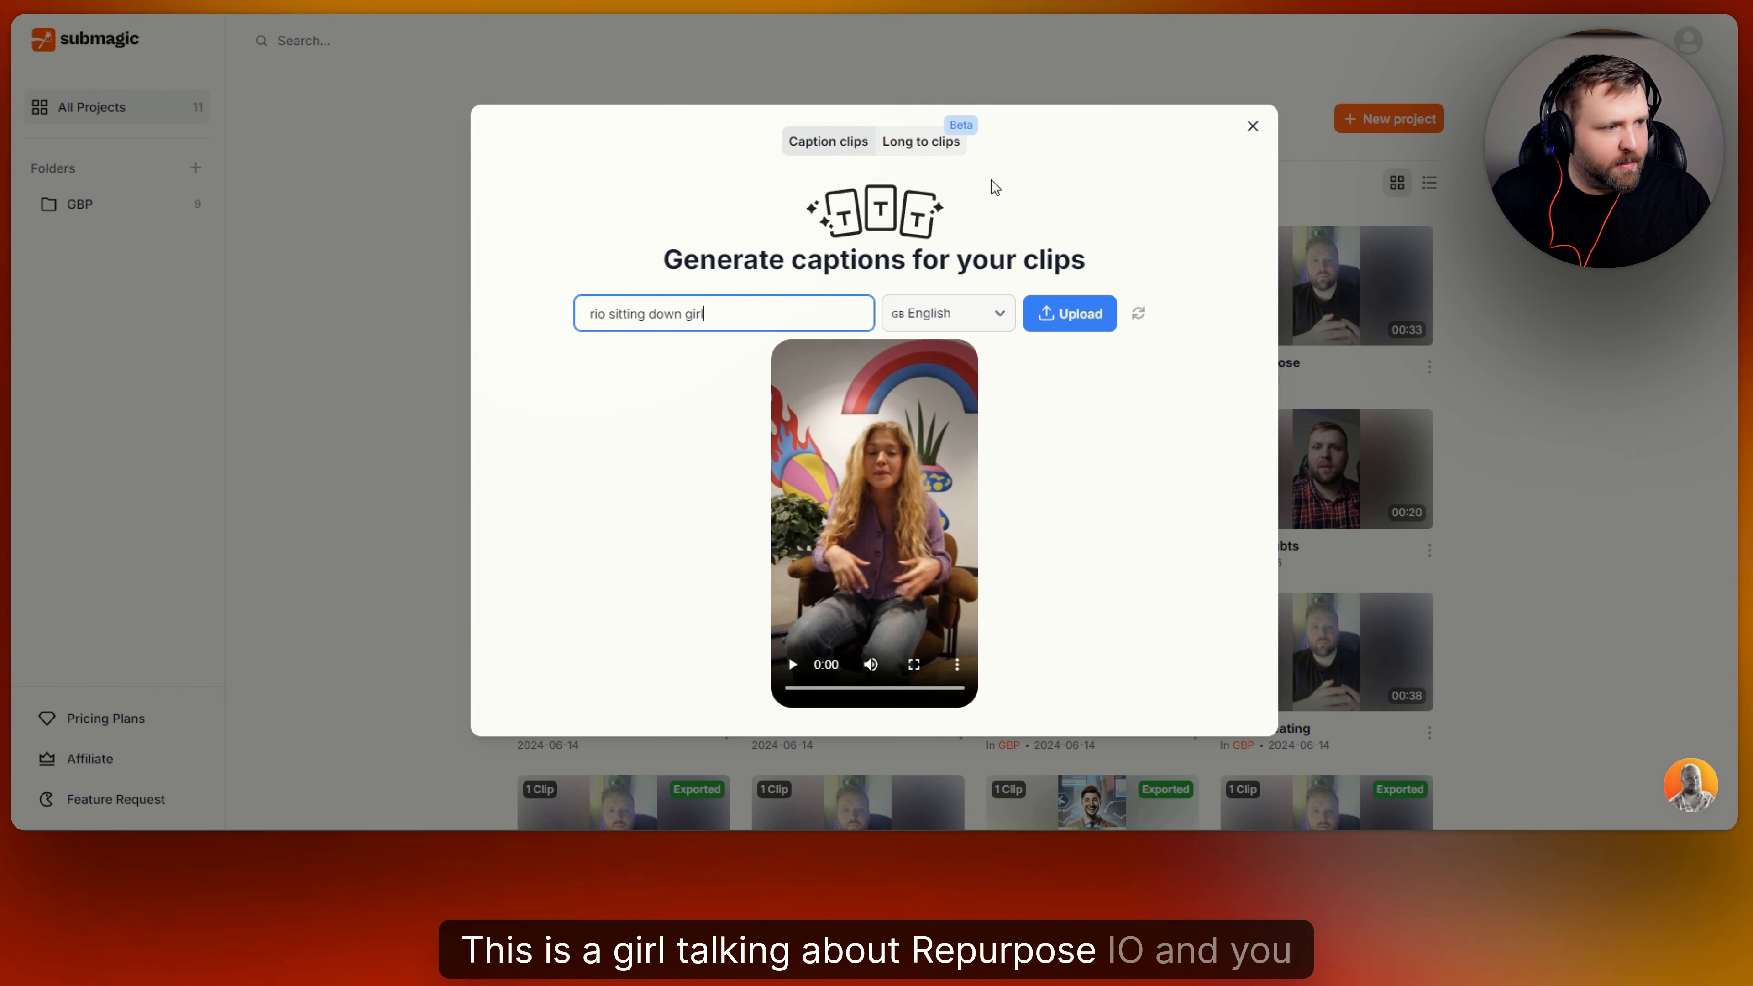
click(1083, 319)
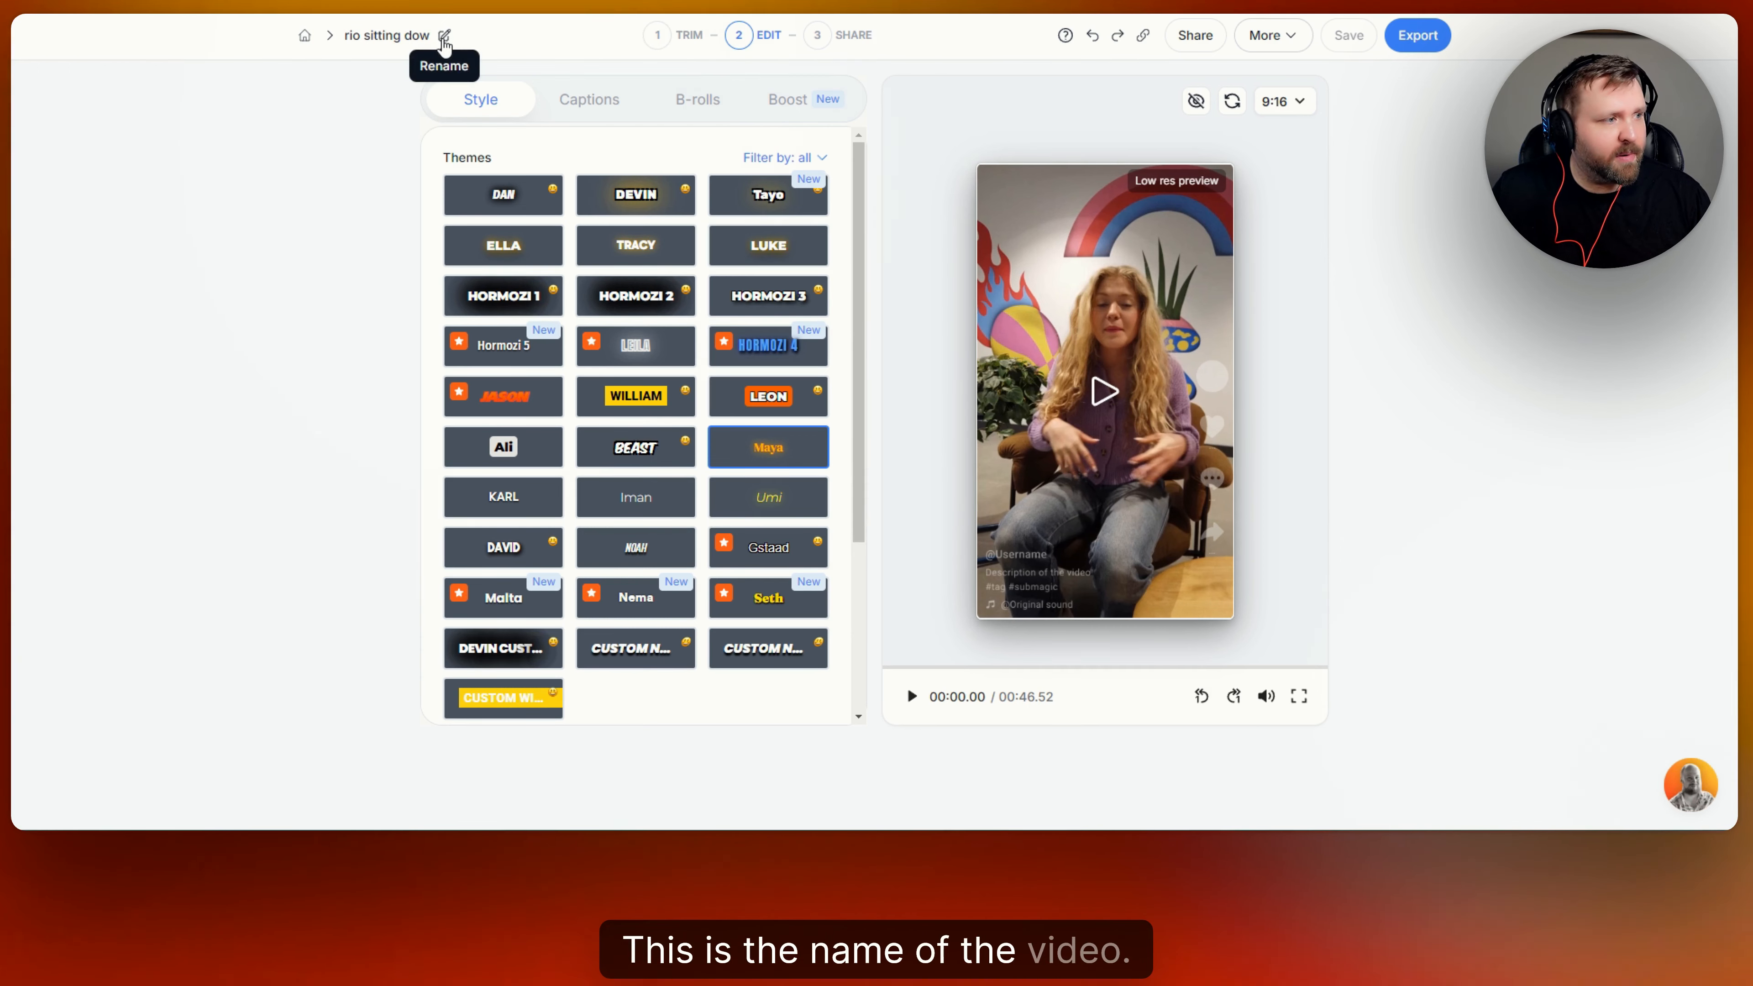
Go to the Trim stage and remove the detected silences from the video with the Fast setting.
click(666, 38)
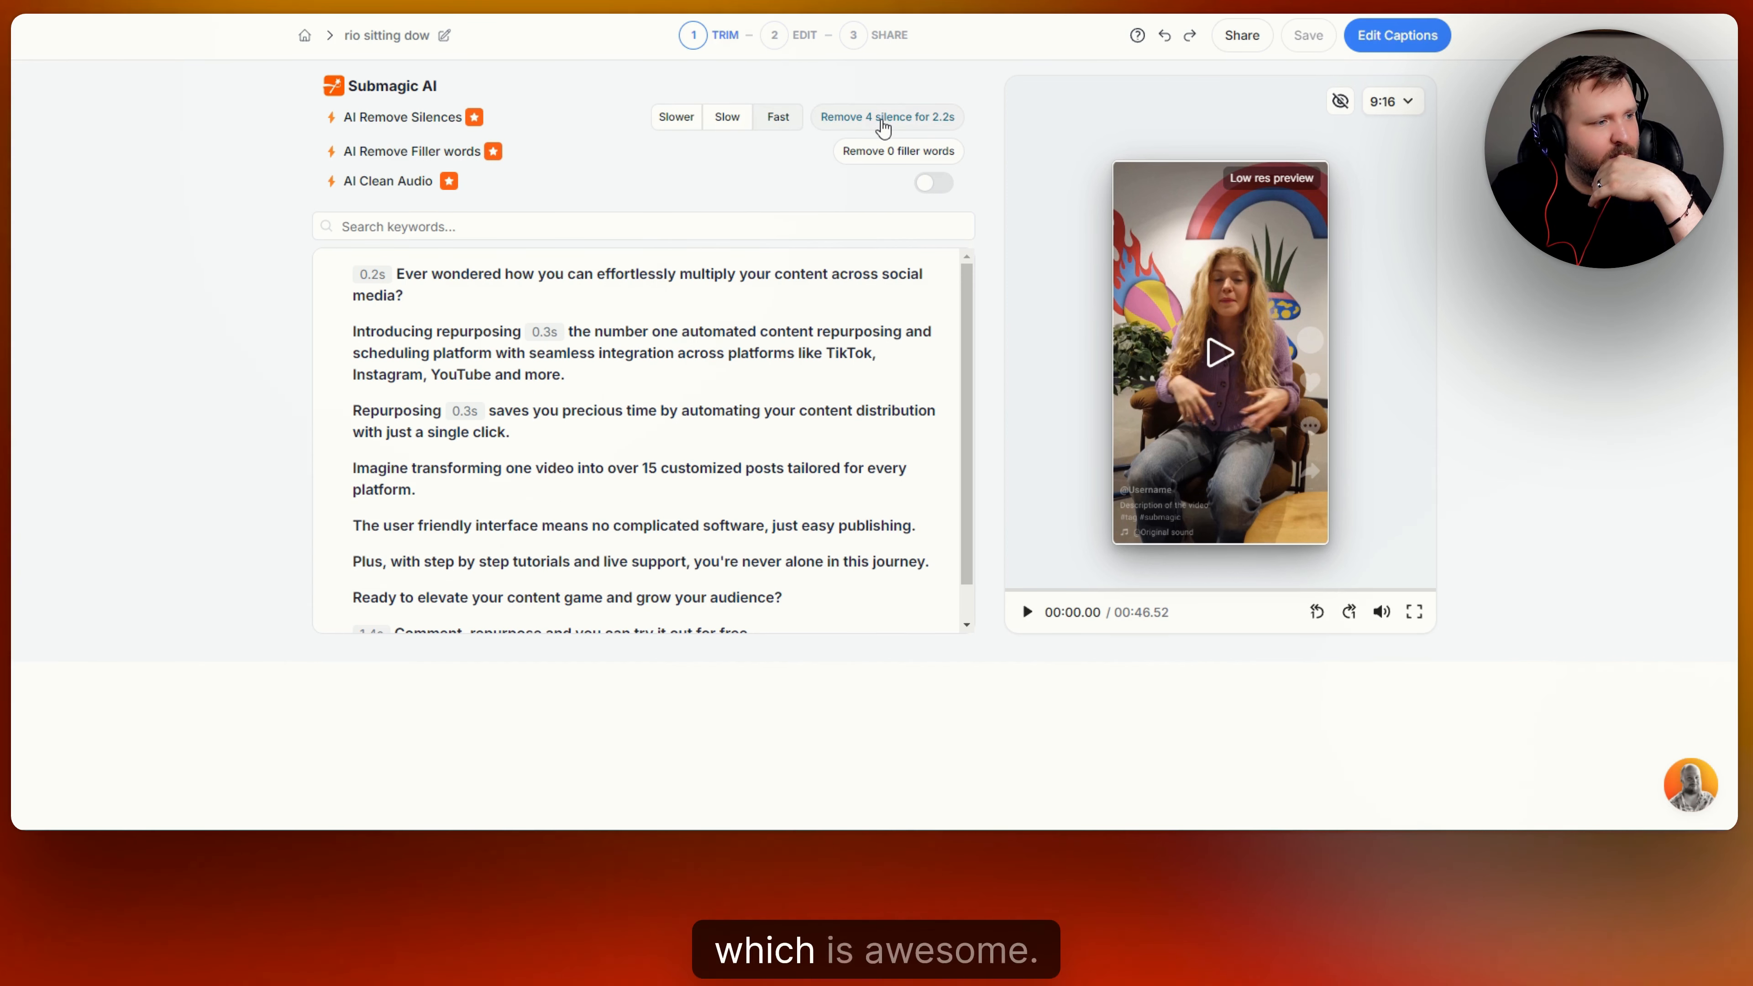
click(883, 124)
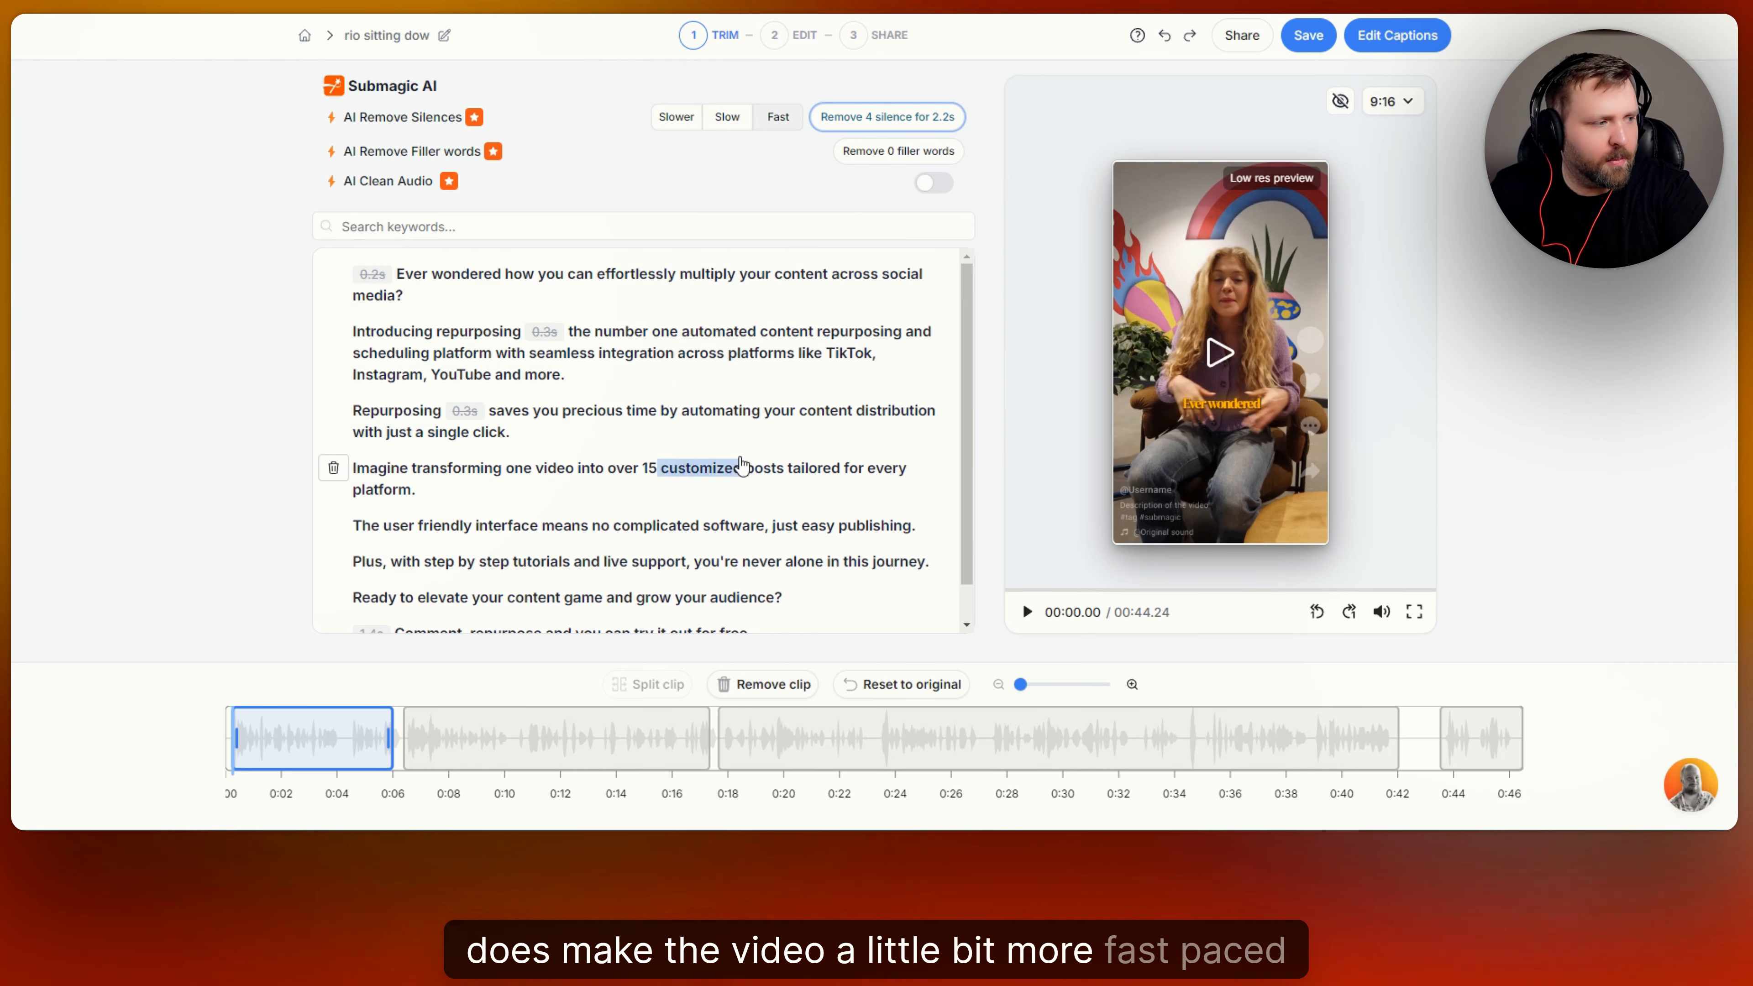
scroll(749, 449, down, 1)
scroll(751, 445, up, 1)
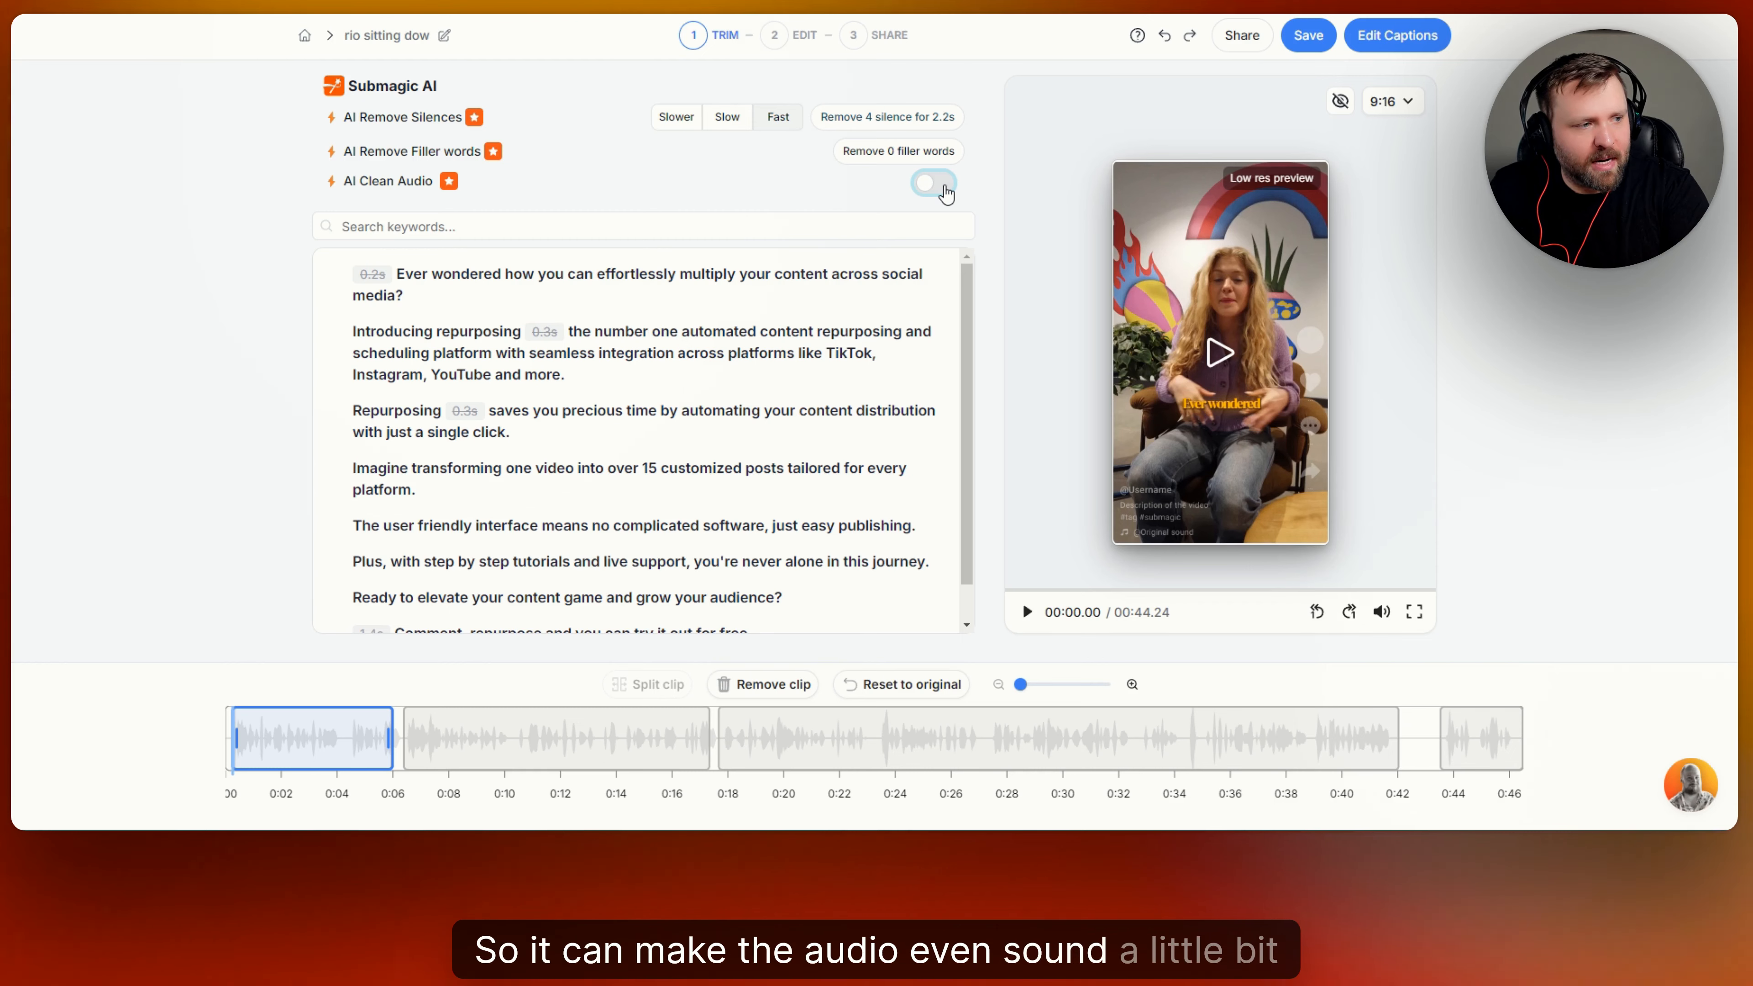
Try AI Clean Audio on the video and search the transcript for "precious", clearing the search and switching the audio cleaning off again.
click(935, 183)
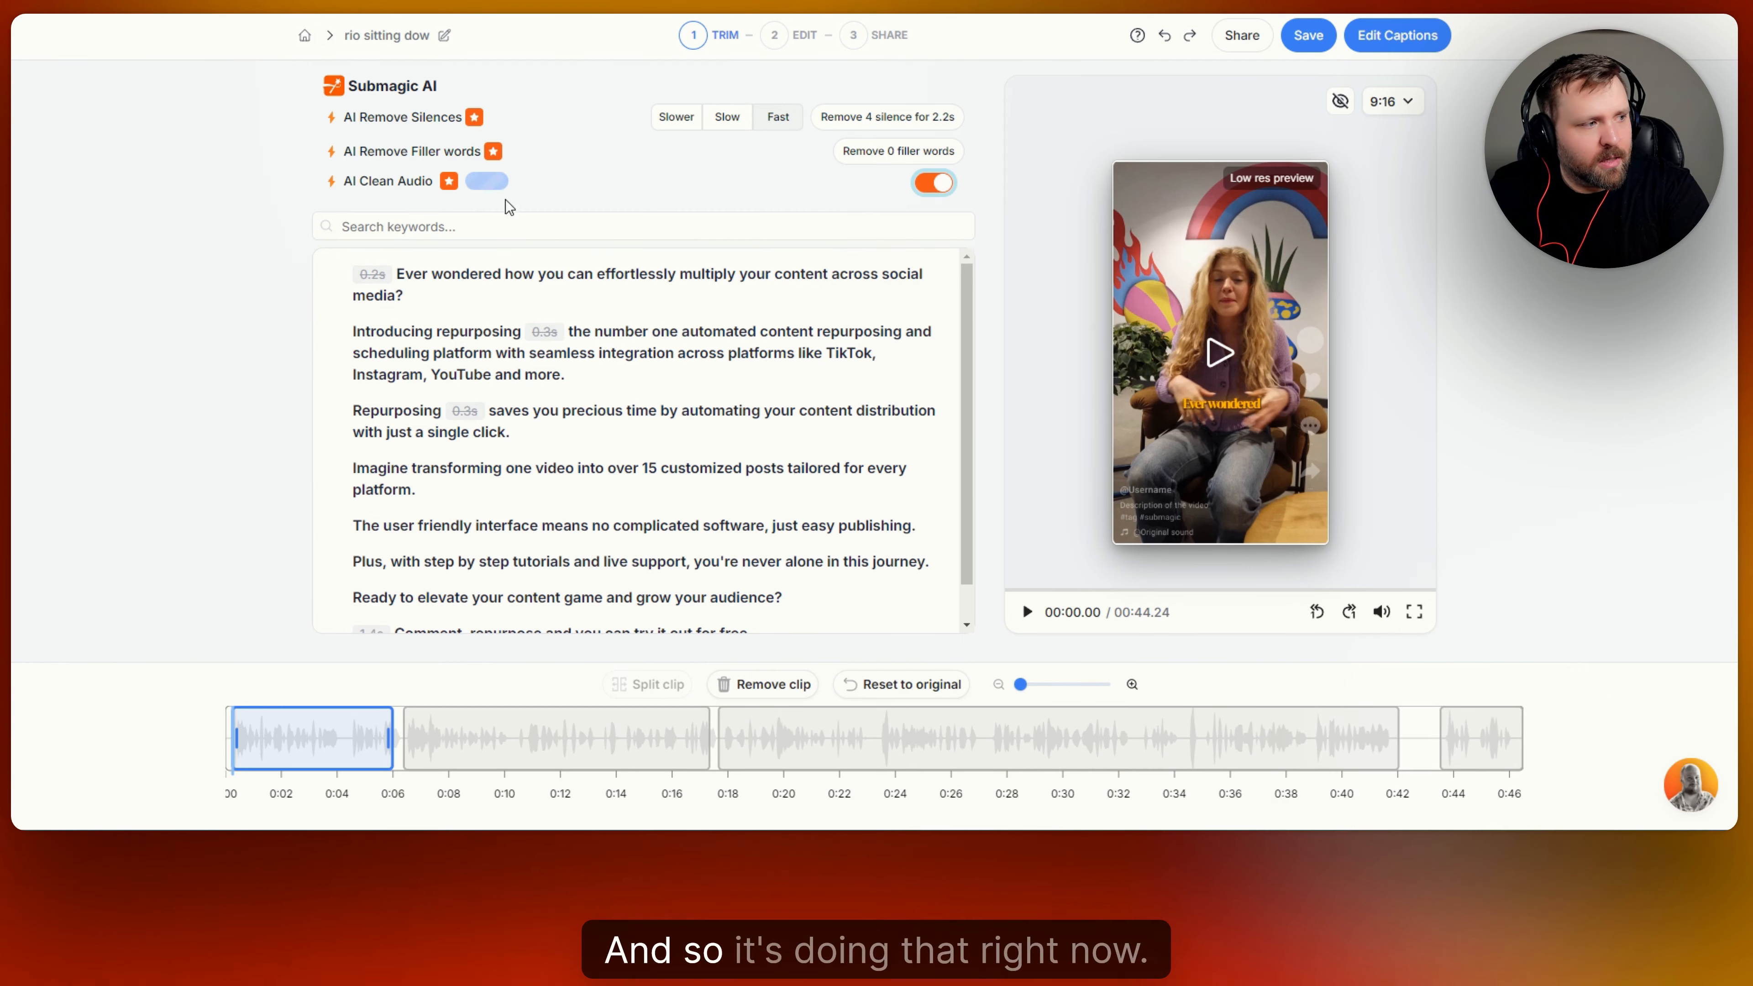
click(533, 227)
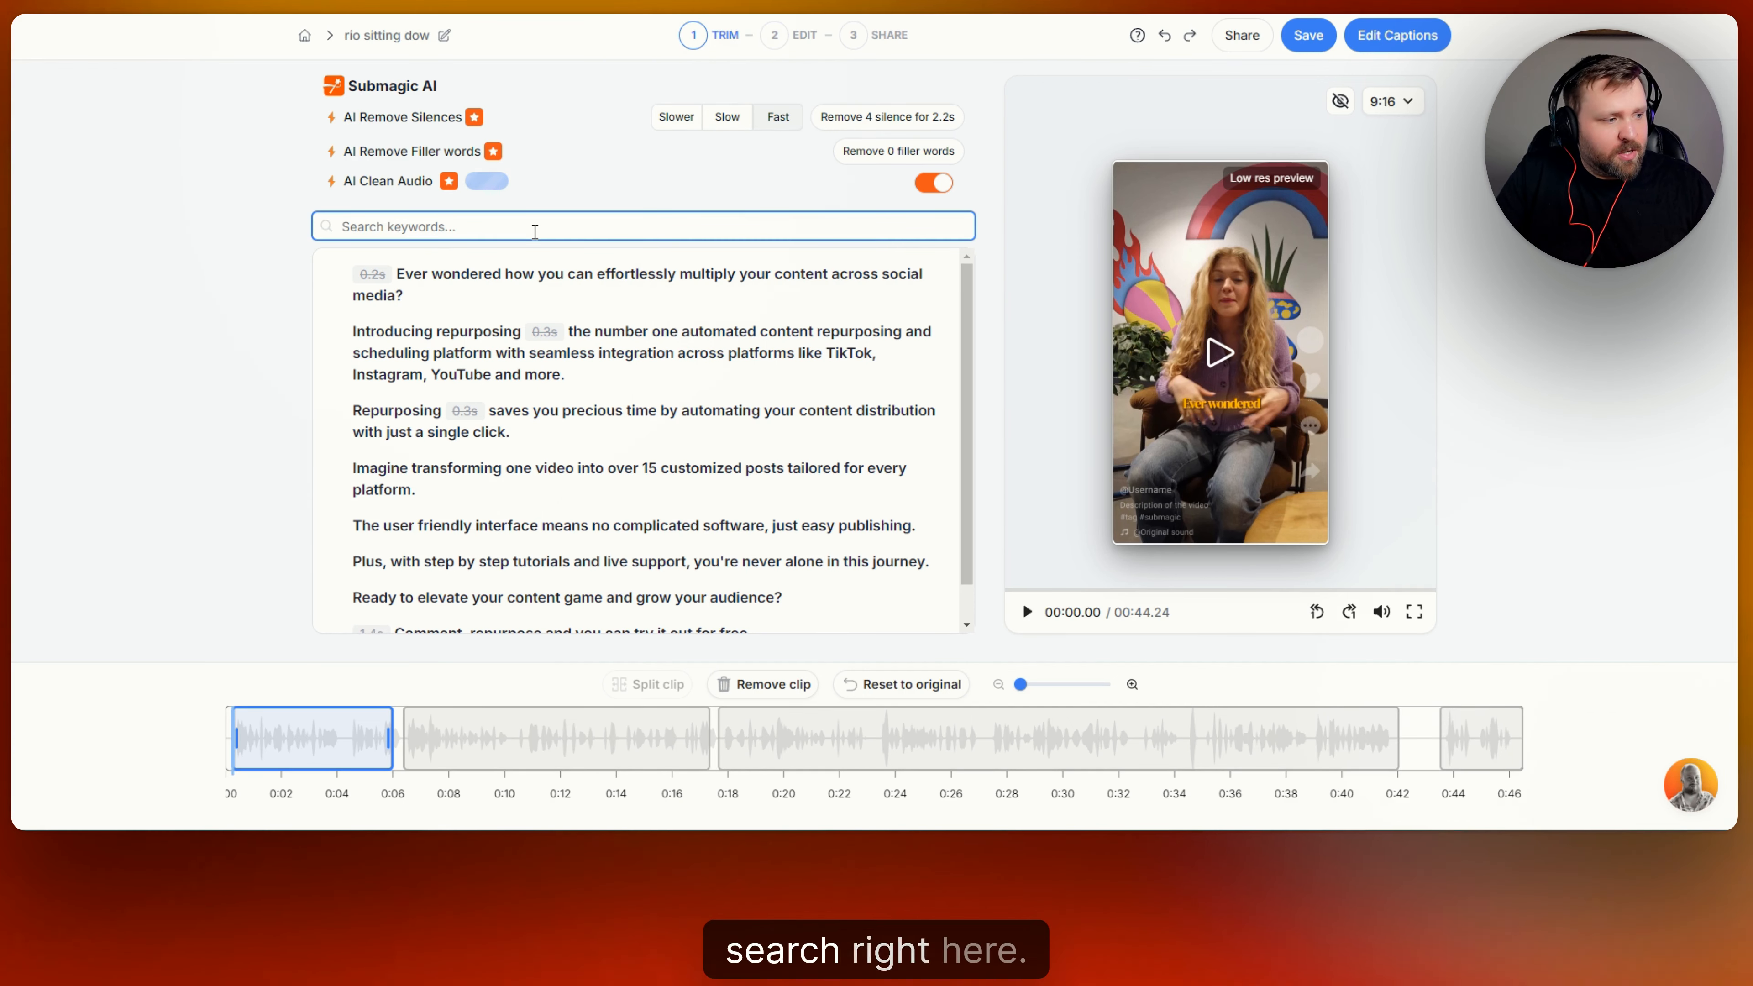
text(pred)
text(ous)
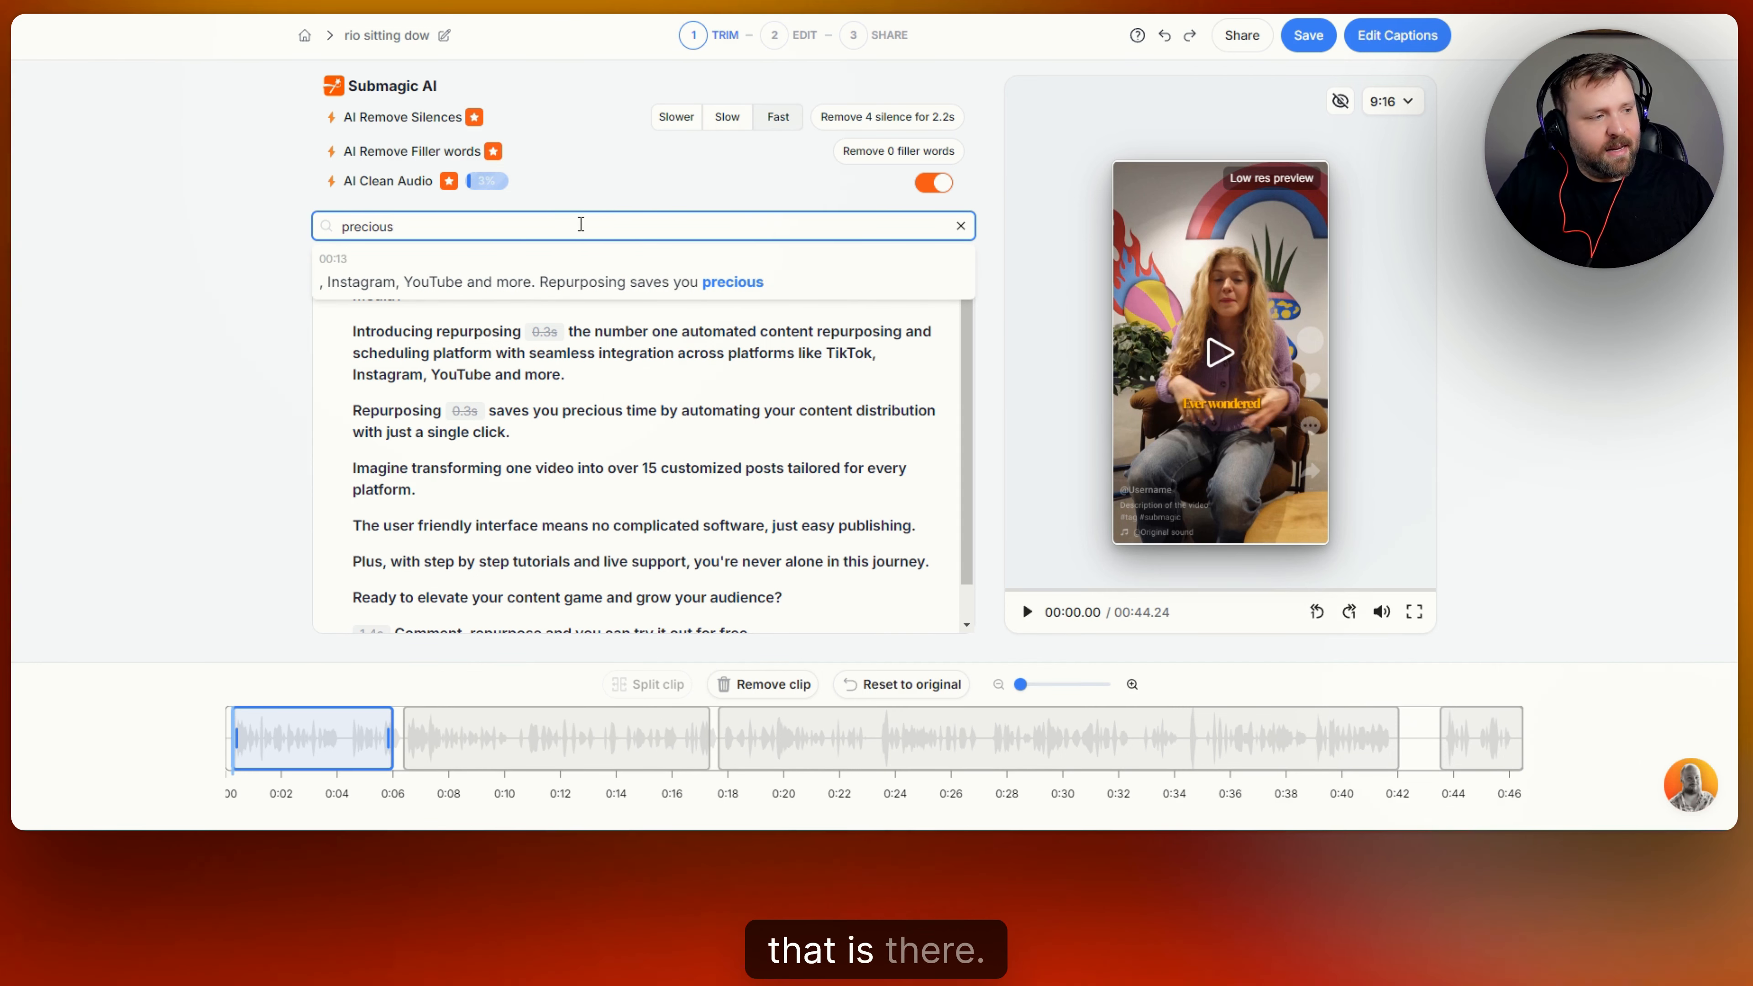
key(BackSpace)
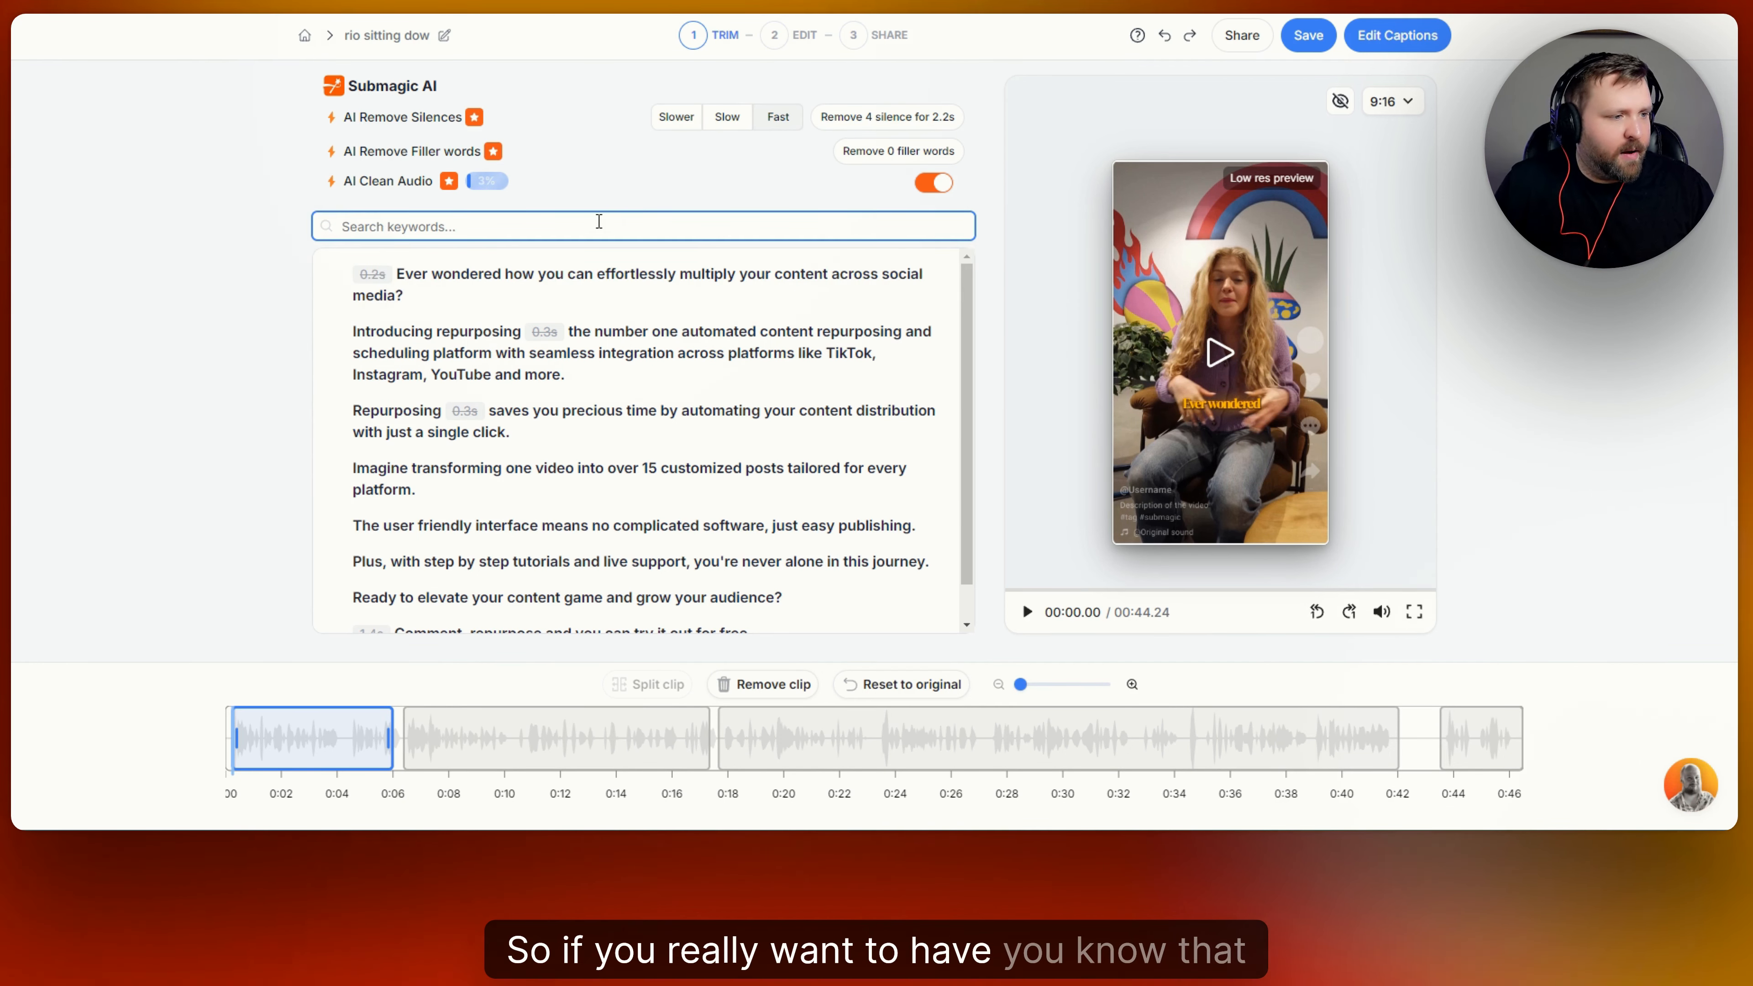
click(933, 183)
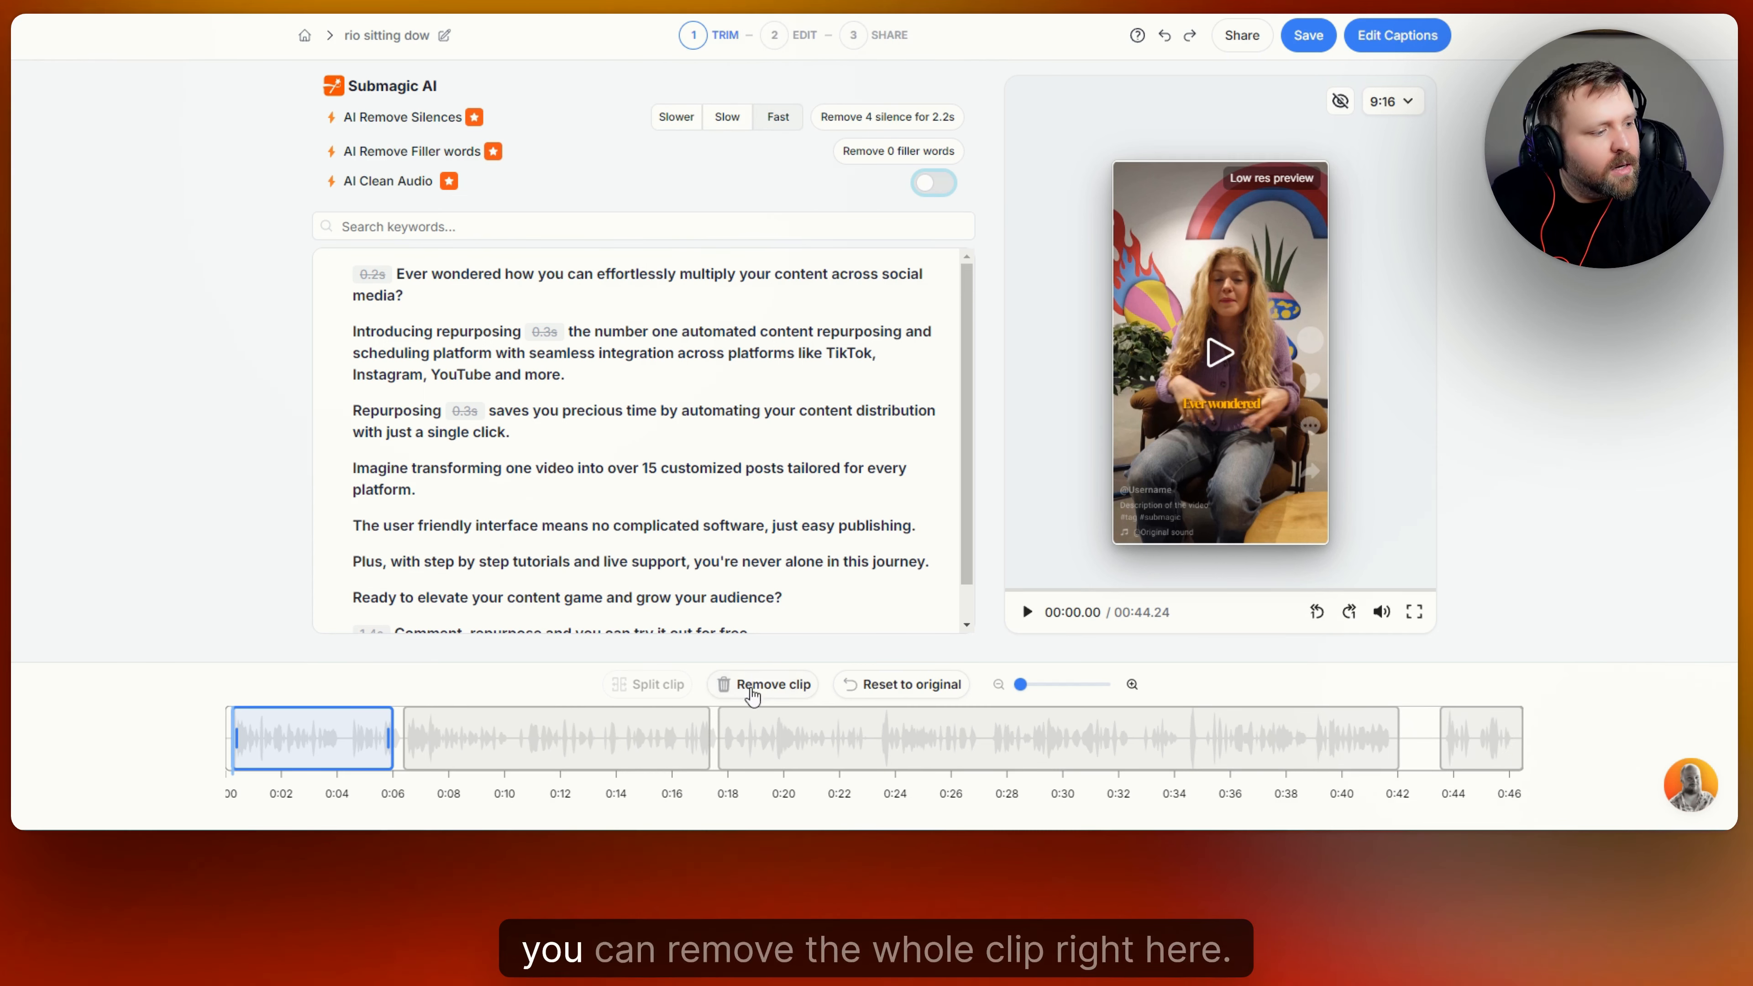
Select the second clip on the timeline and place the playhead at 00:12:30 within it.
click(411, 736)
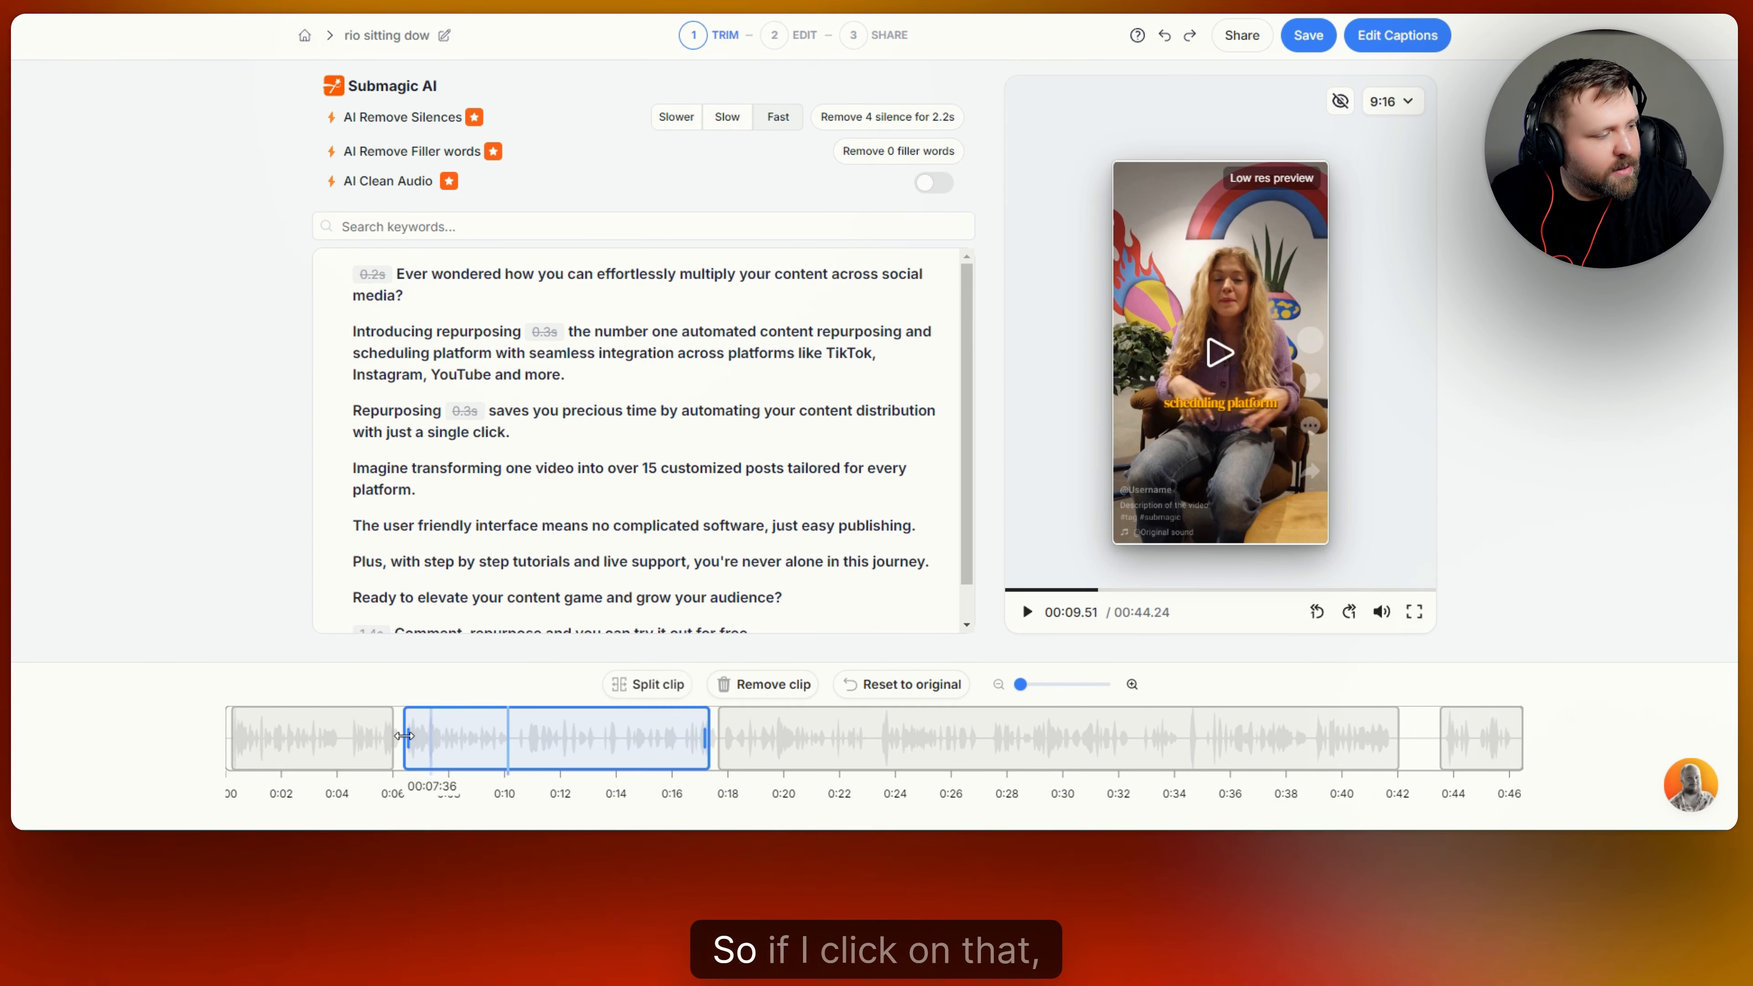
click(570, 752)
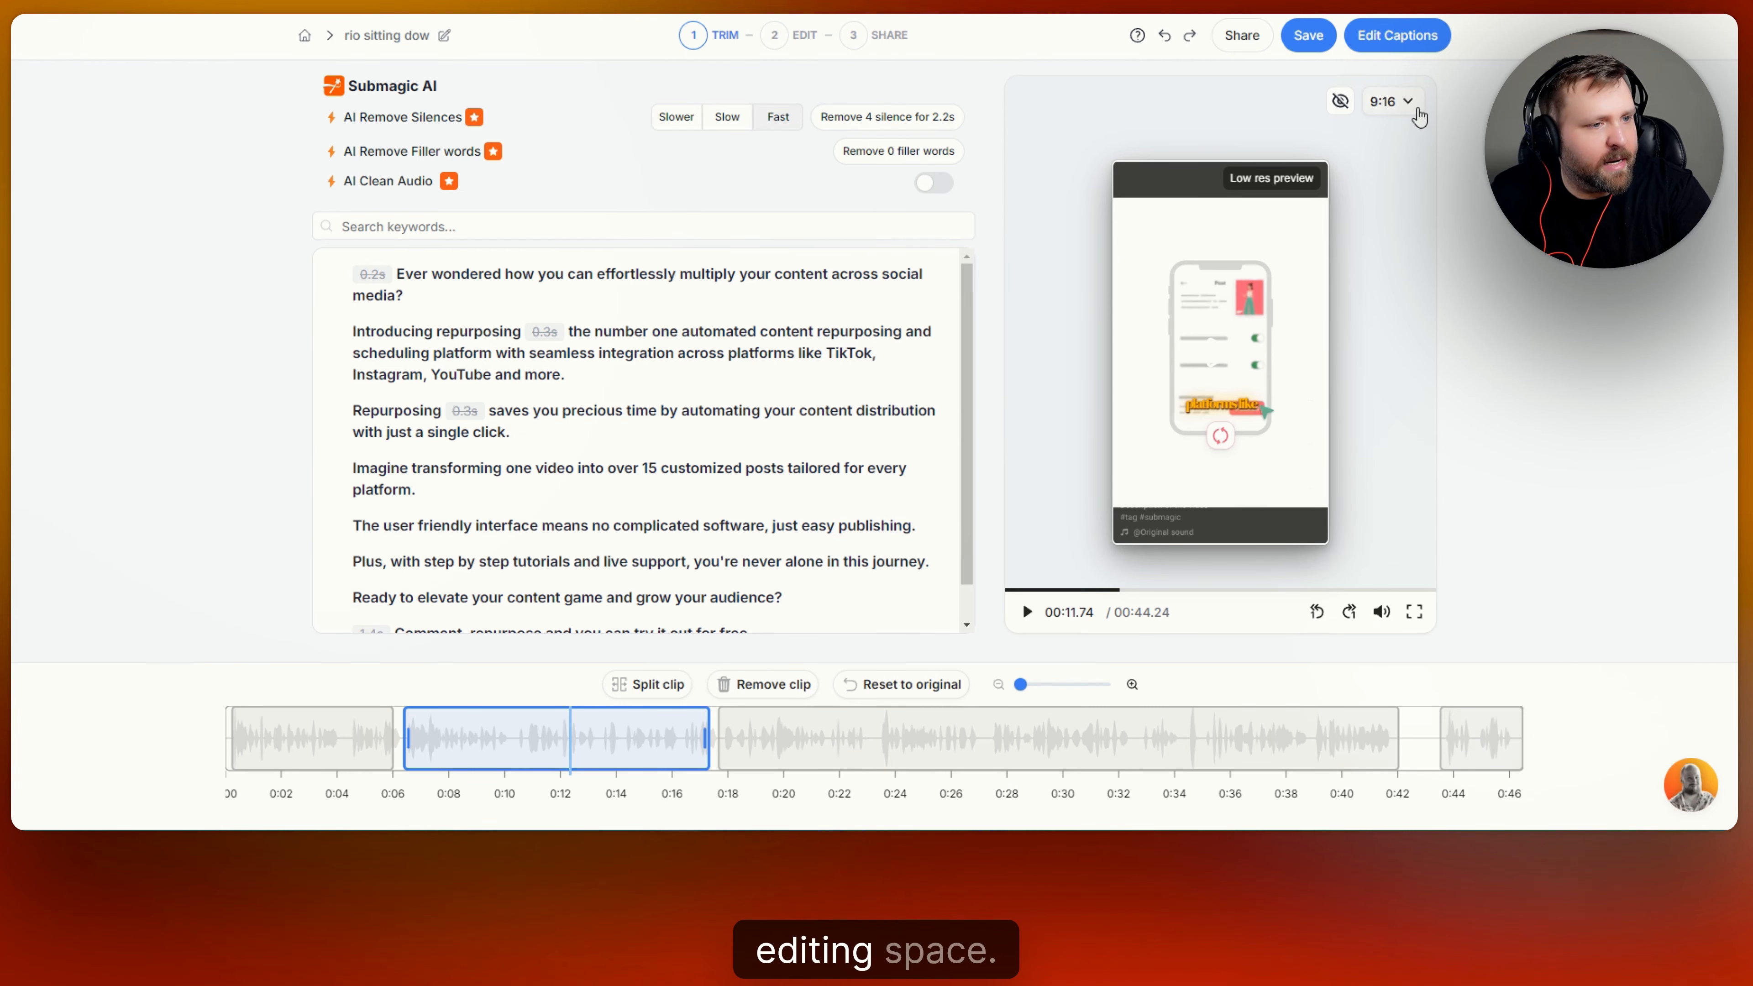
Try the 16:9 aspect ratio for the video and restore 9:16.
click(1415, 109)
click(1374, 111)
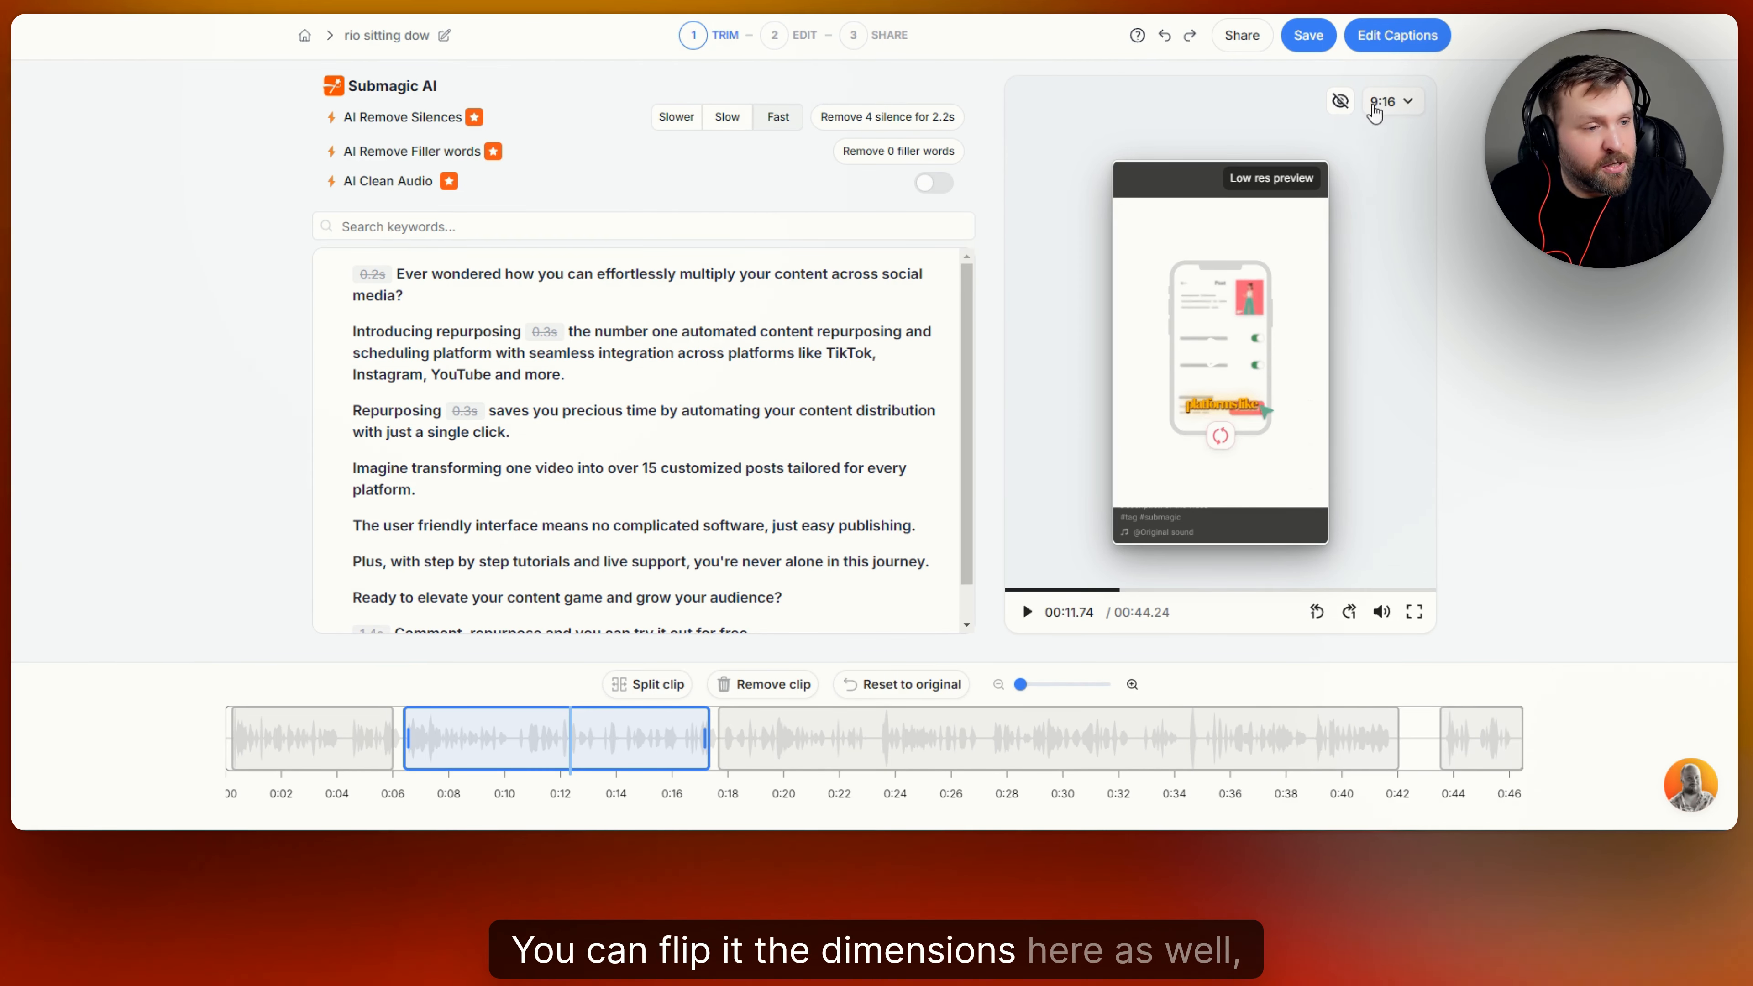
click(1406, 109)
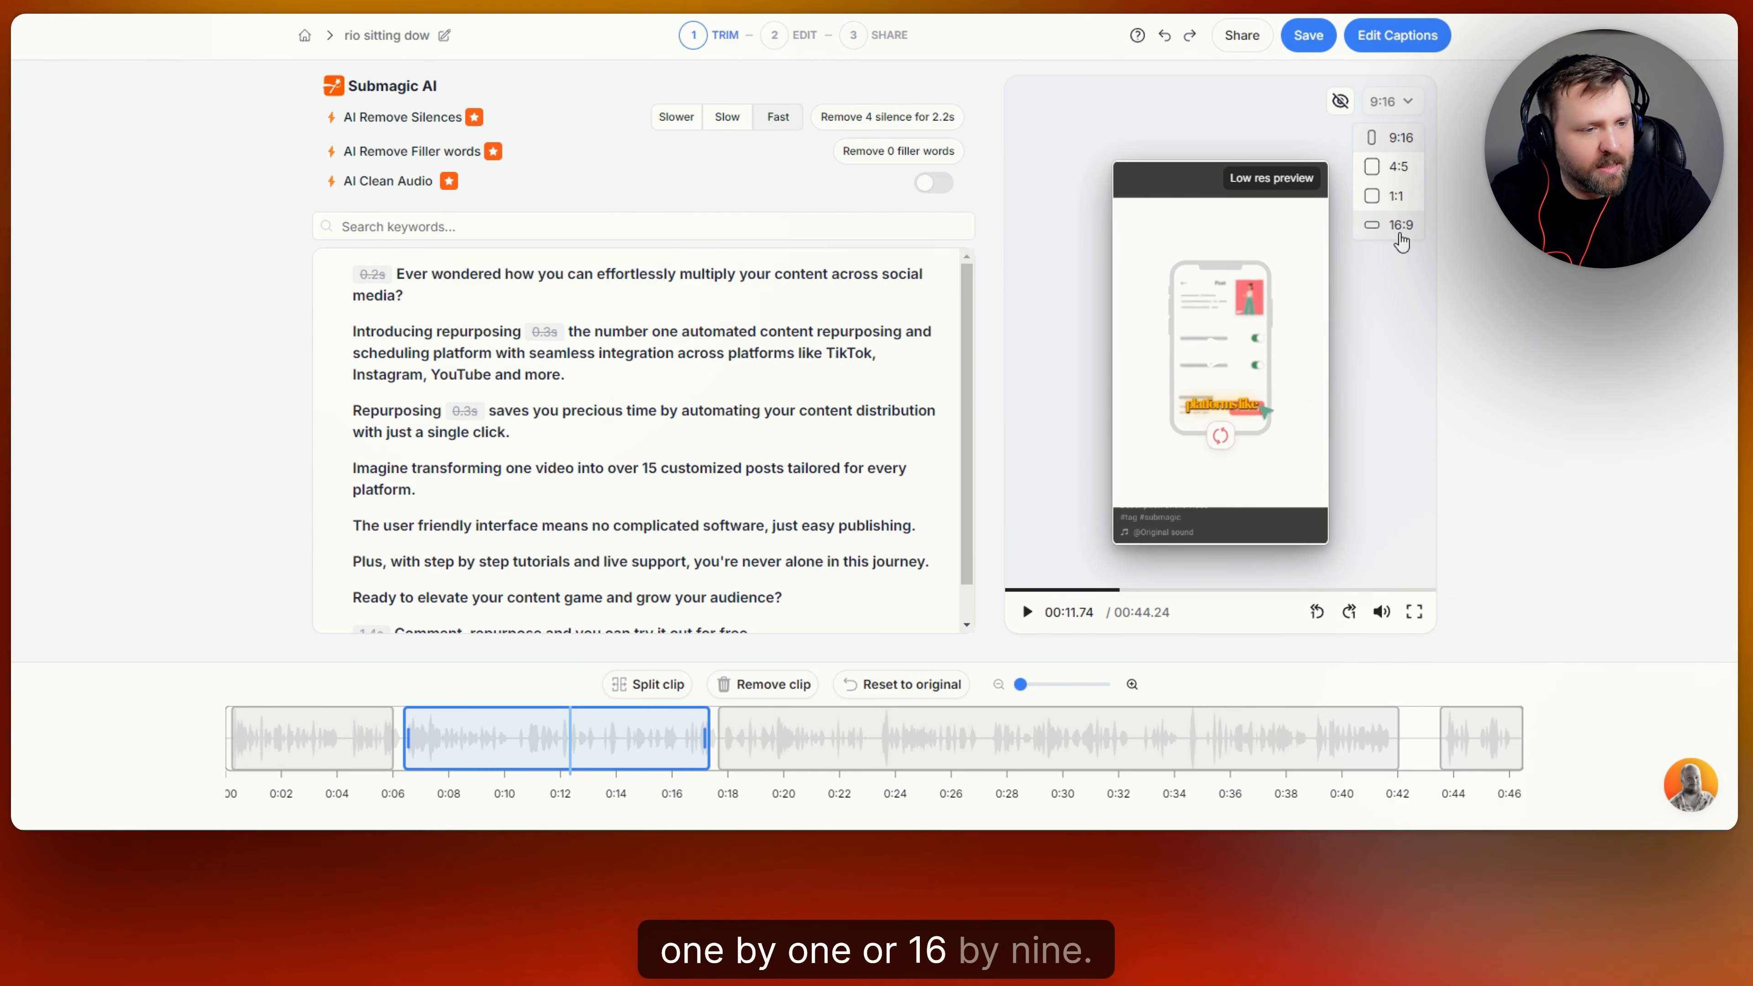
click(1401, 230)
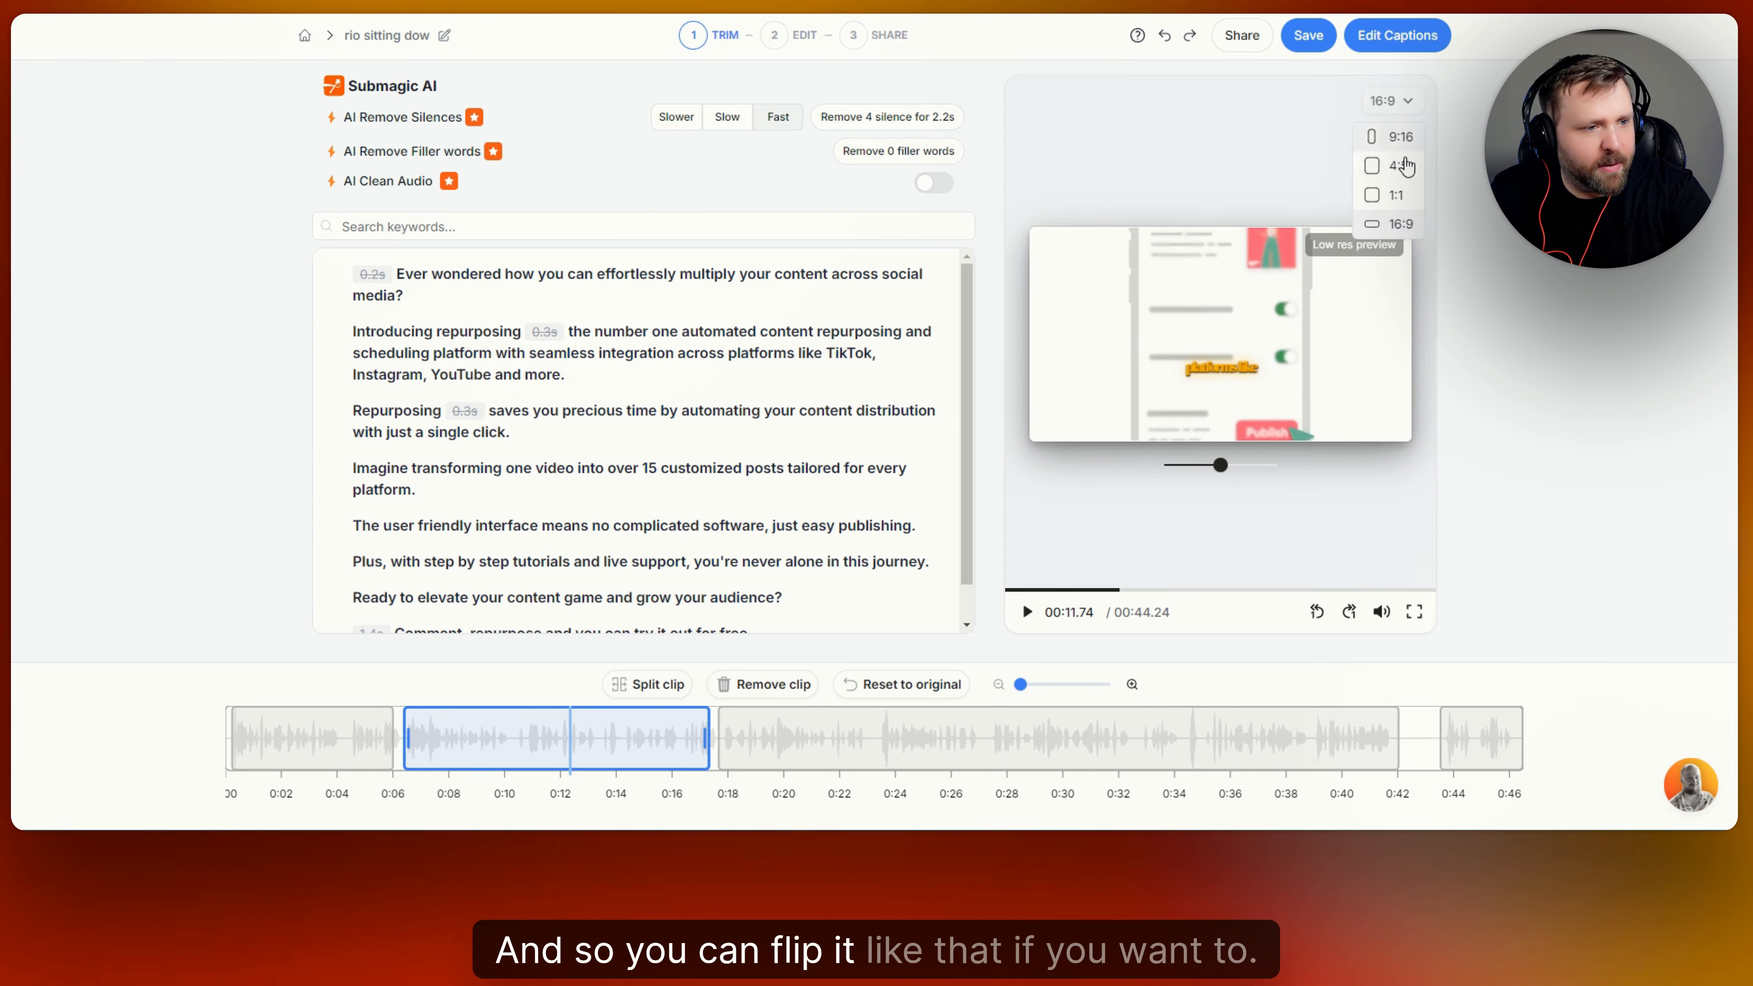
click(1397, 136)
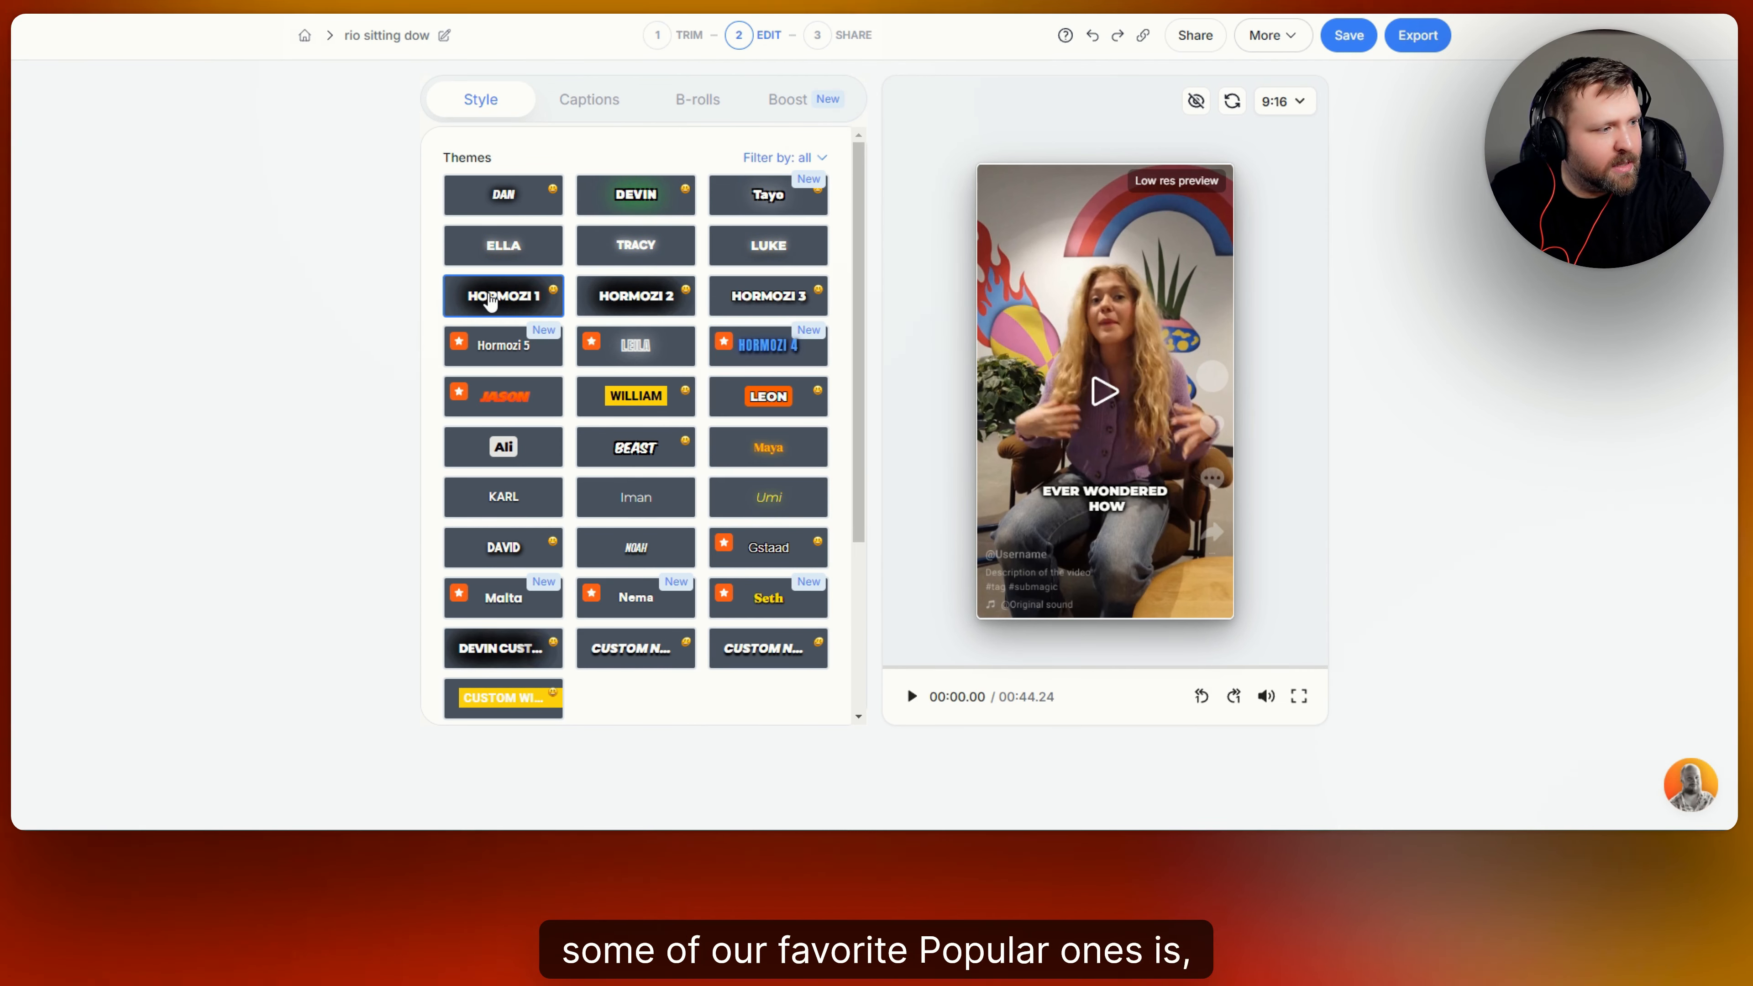
Try the Hormozi 2 and Hormozi 3 caption themes, return to Hormozi 2 and play a few seconds of the video with it.
click(643, 302)
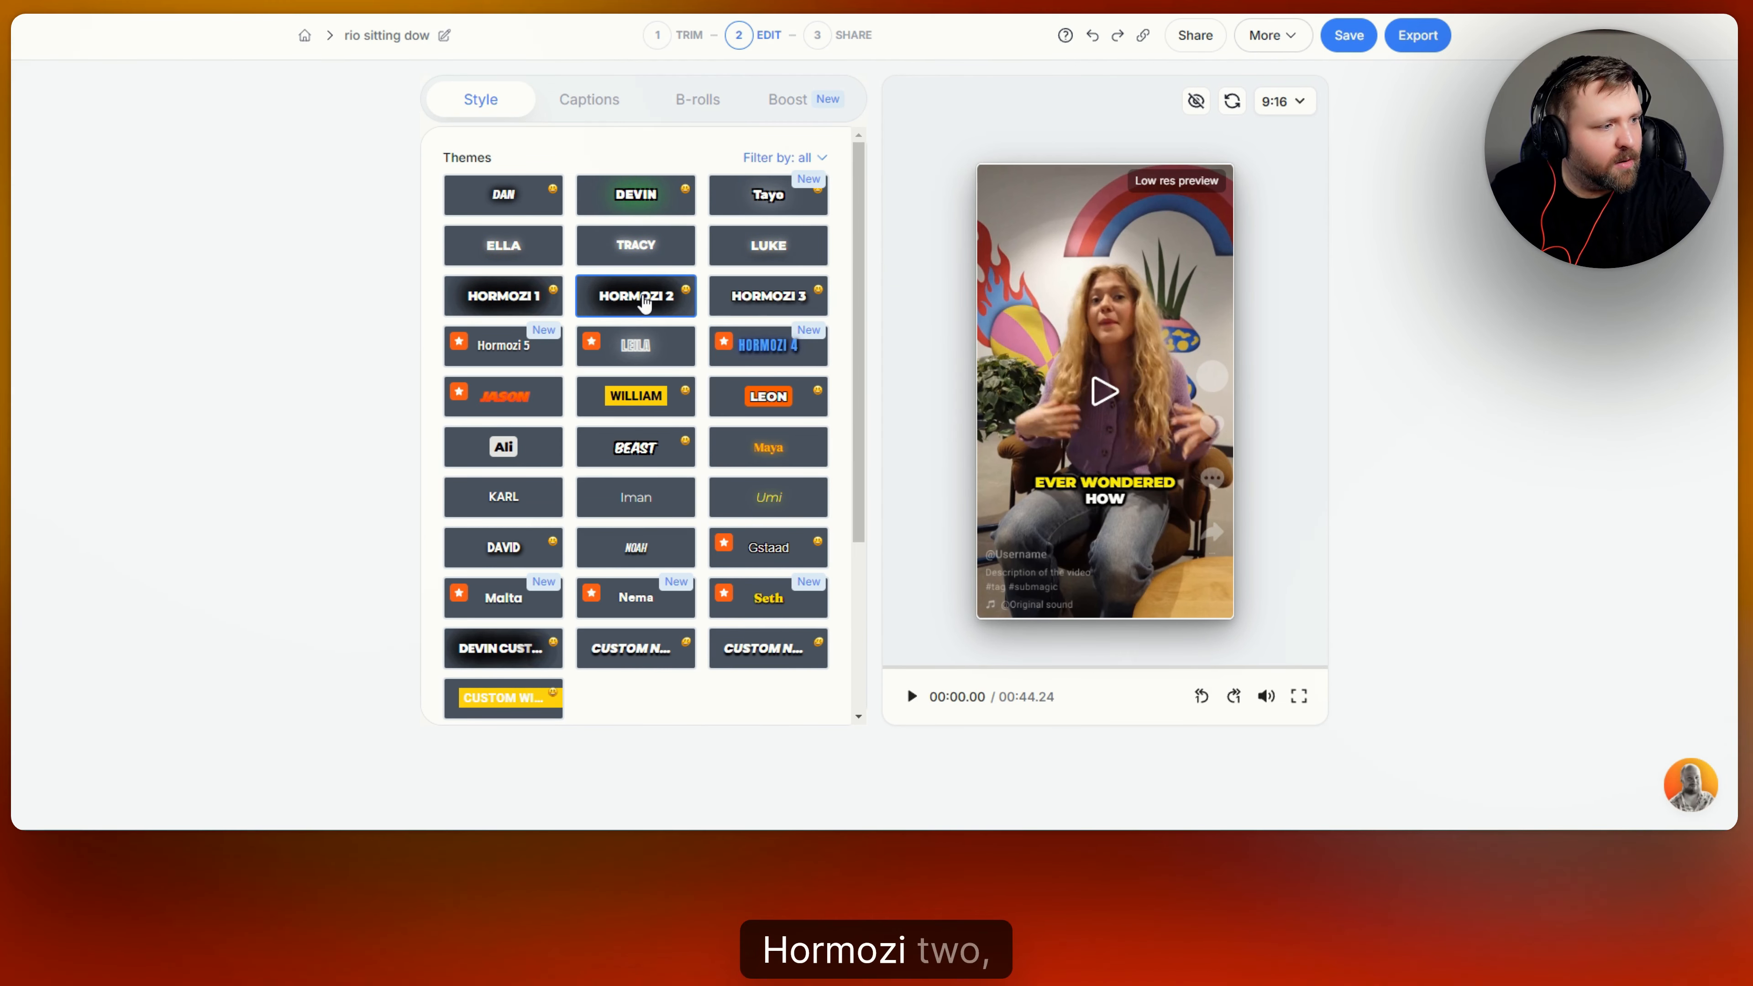
click(775, 303)
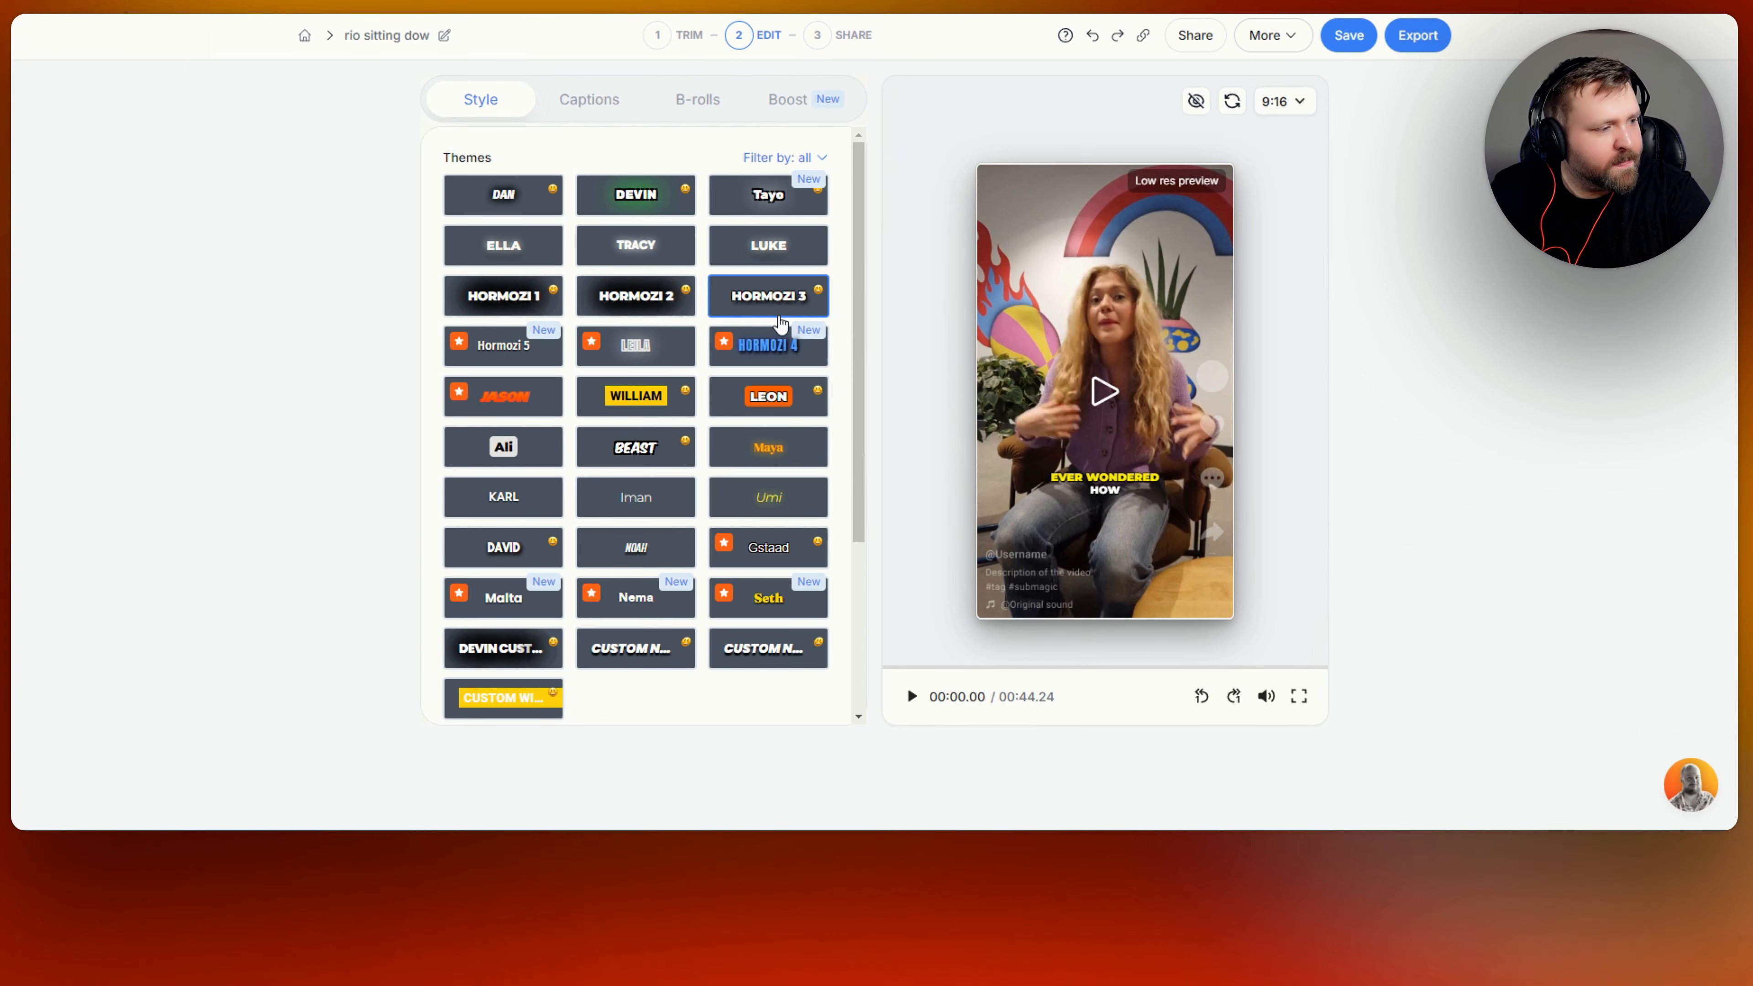
click(669, 311)
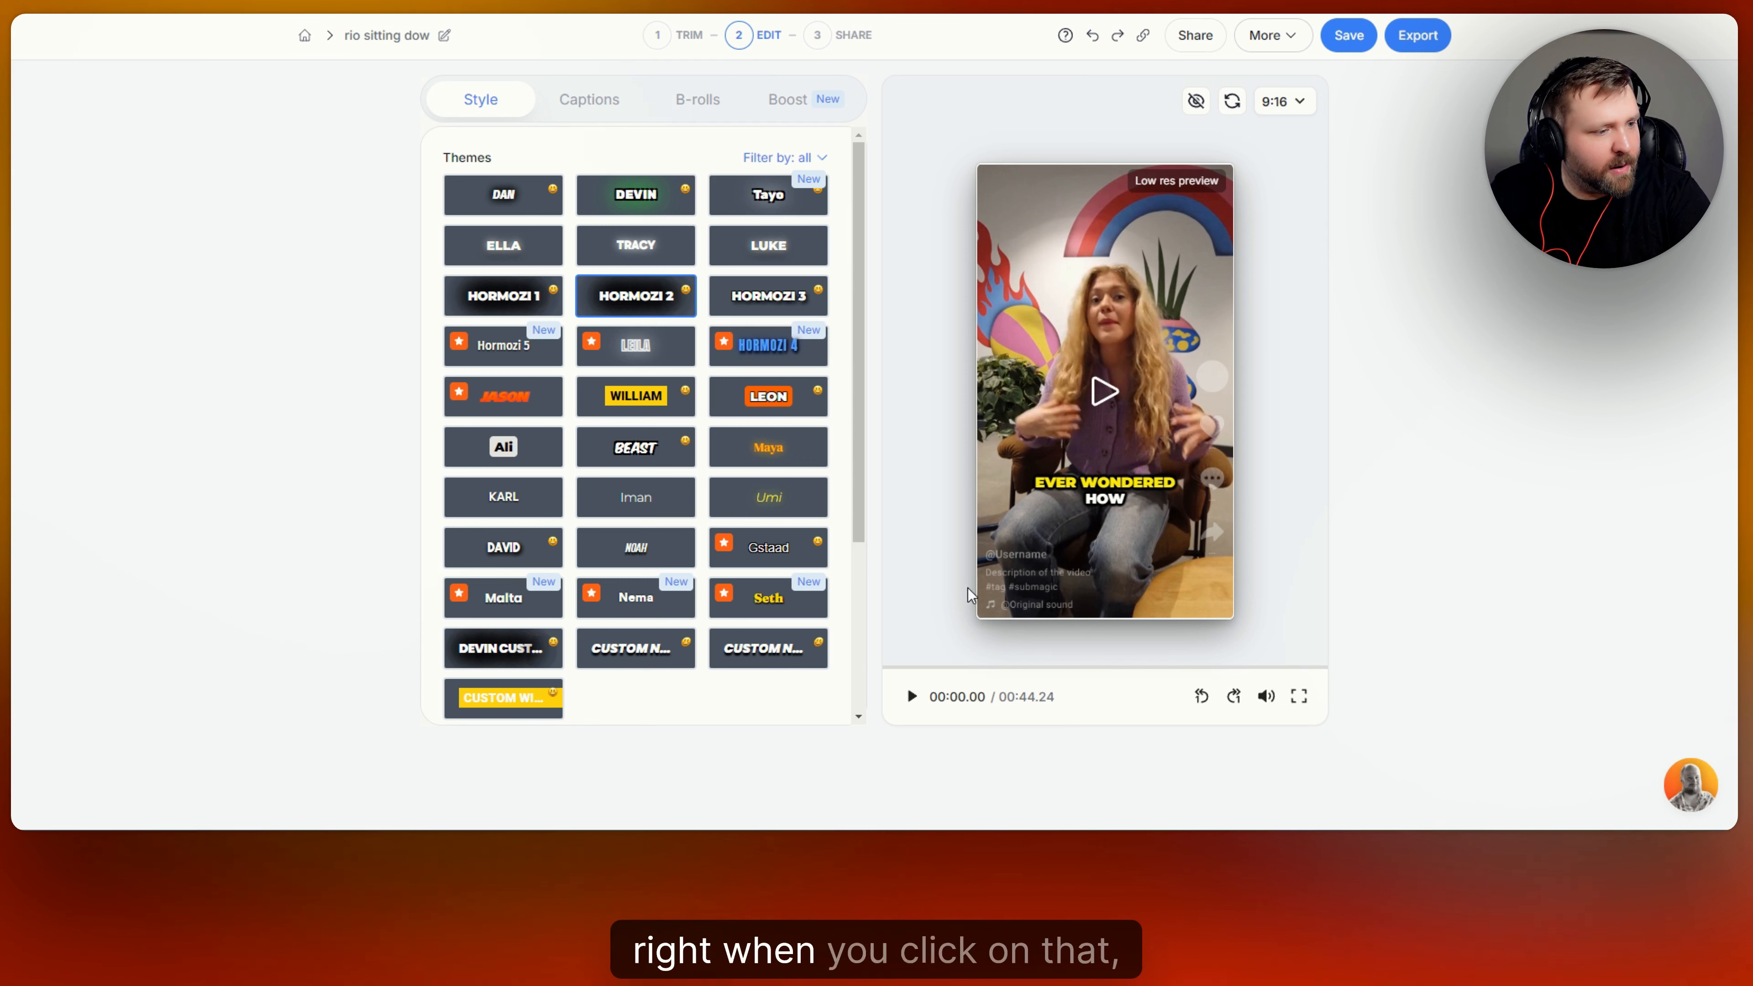
click(910, 697)
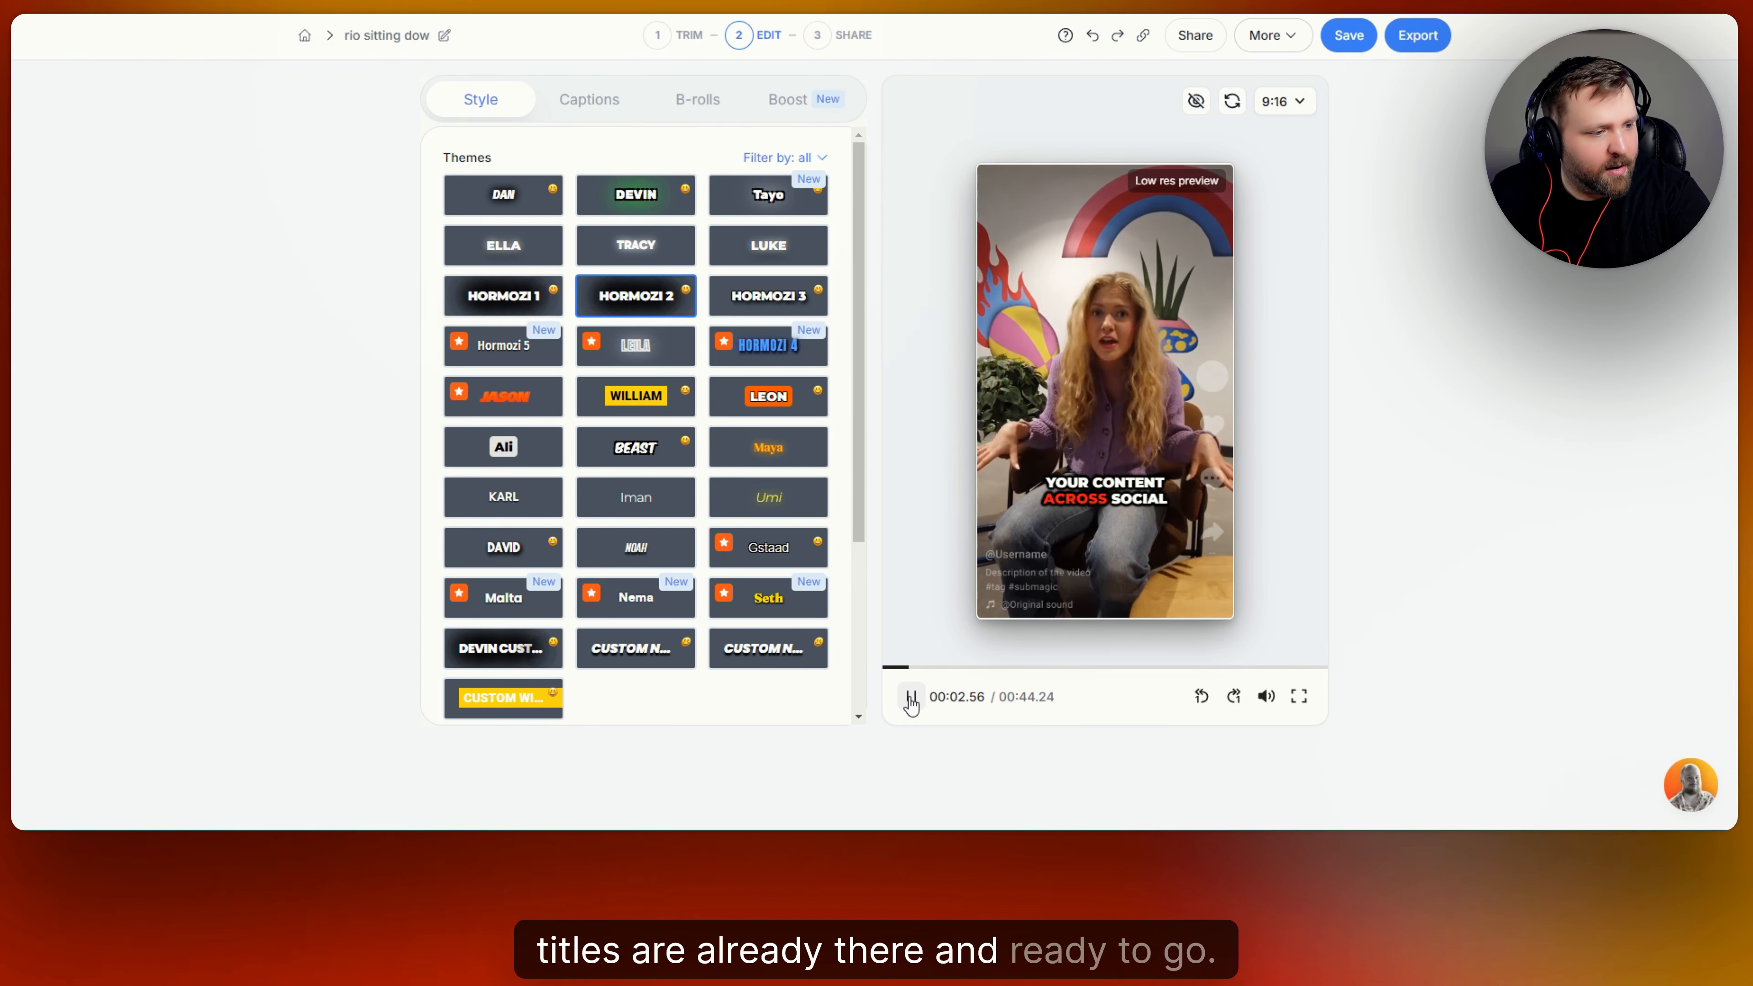
click(910, 698)
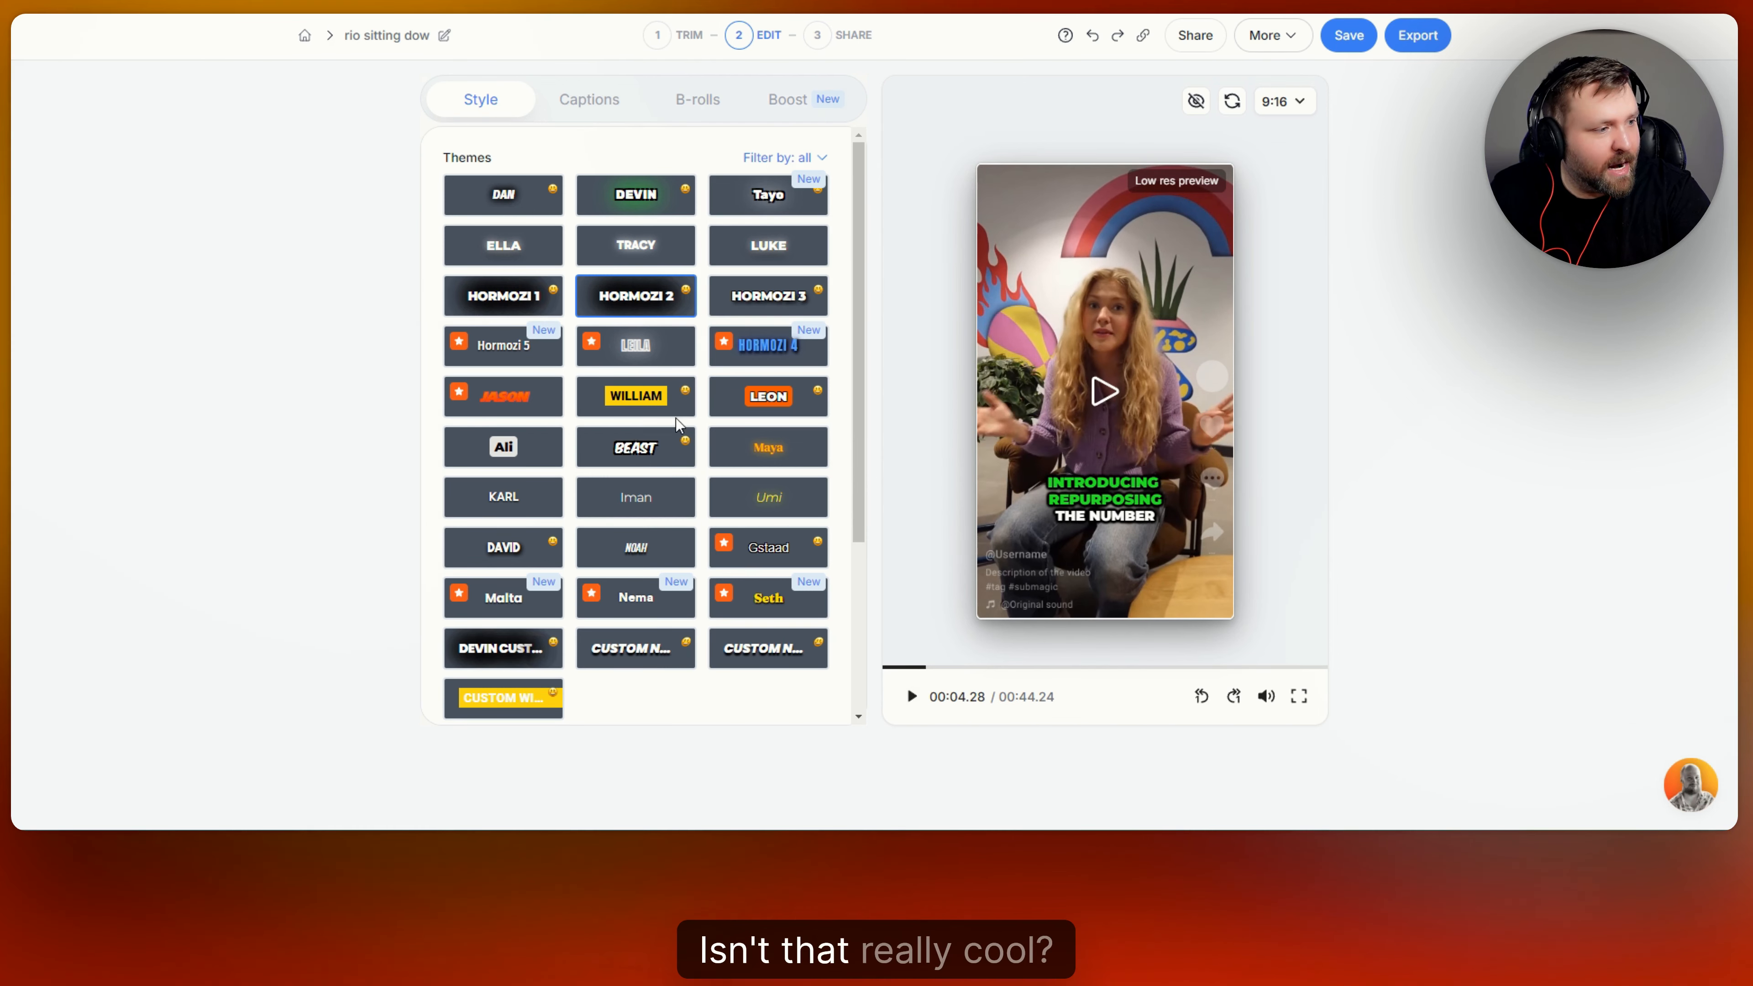
Try the Hormozi 3 and Ali caption themes, playing a short part of the video with each.
click(741, 297)
click(909, 698)
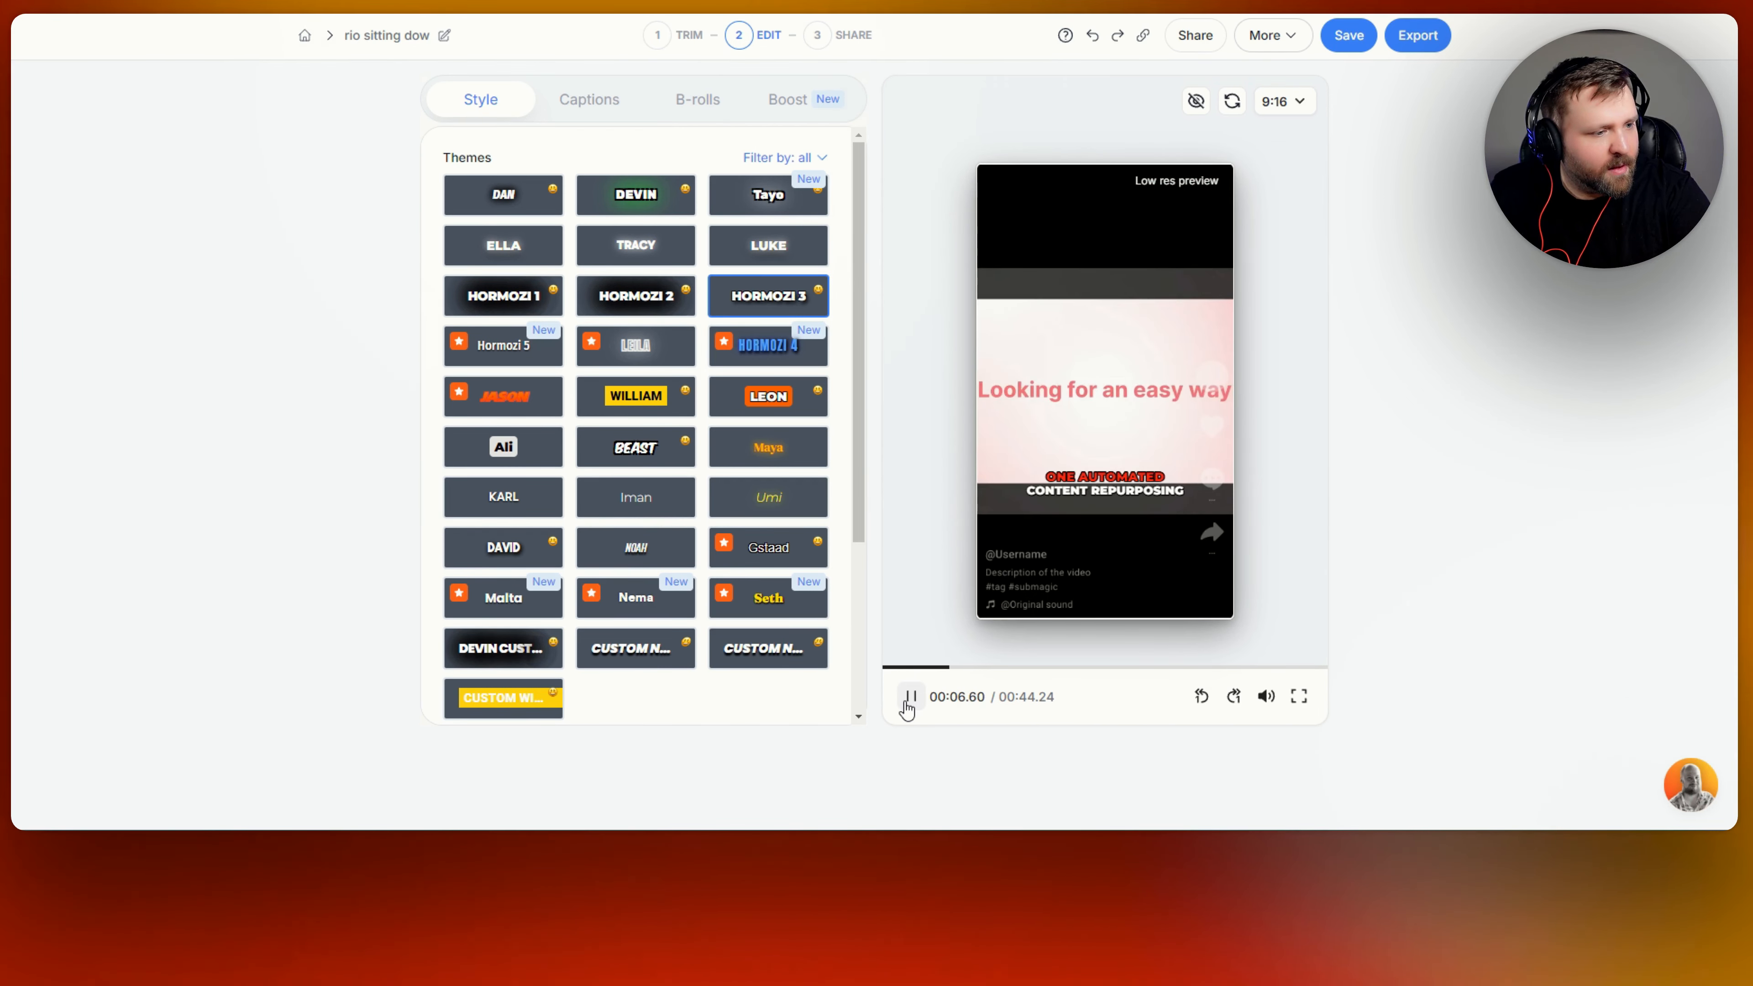
click(909, 697)
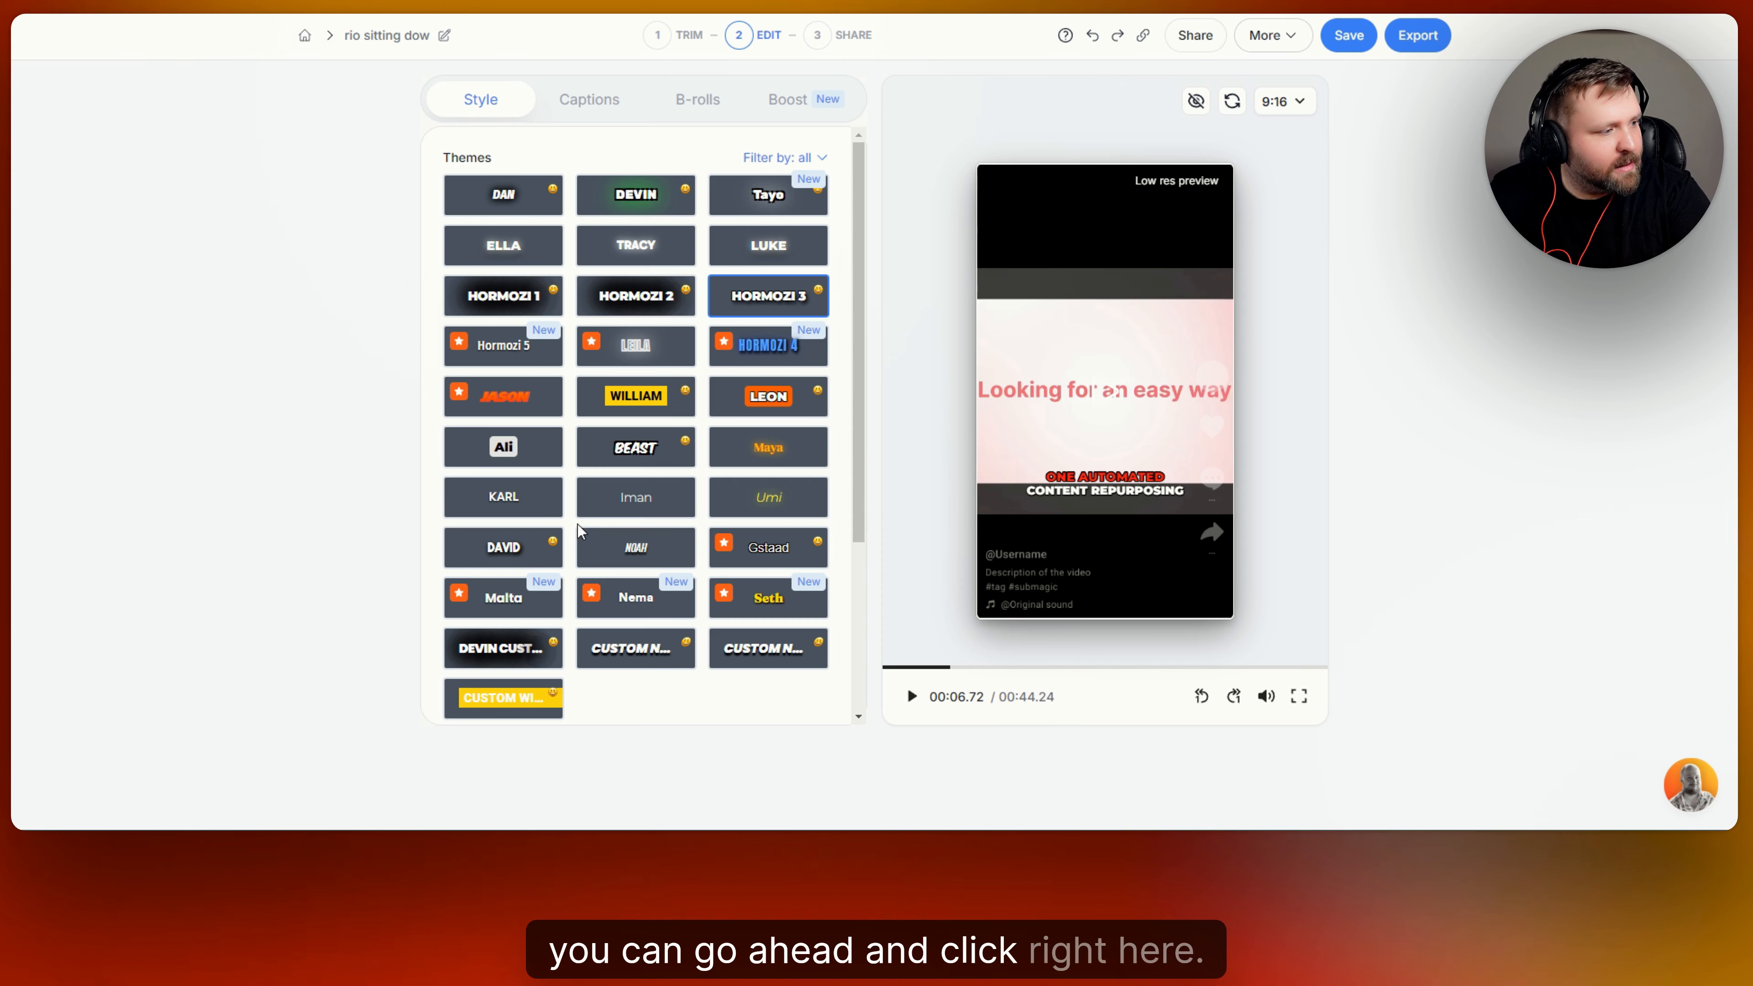
click(503, 447)
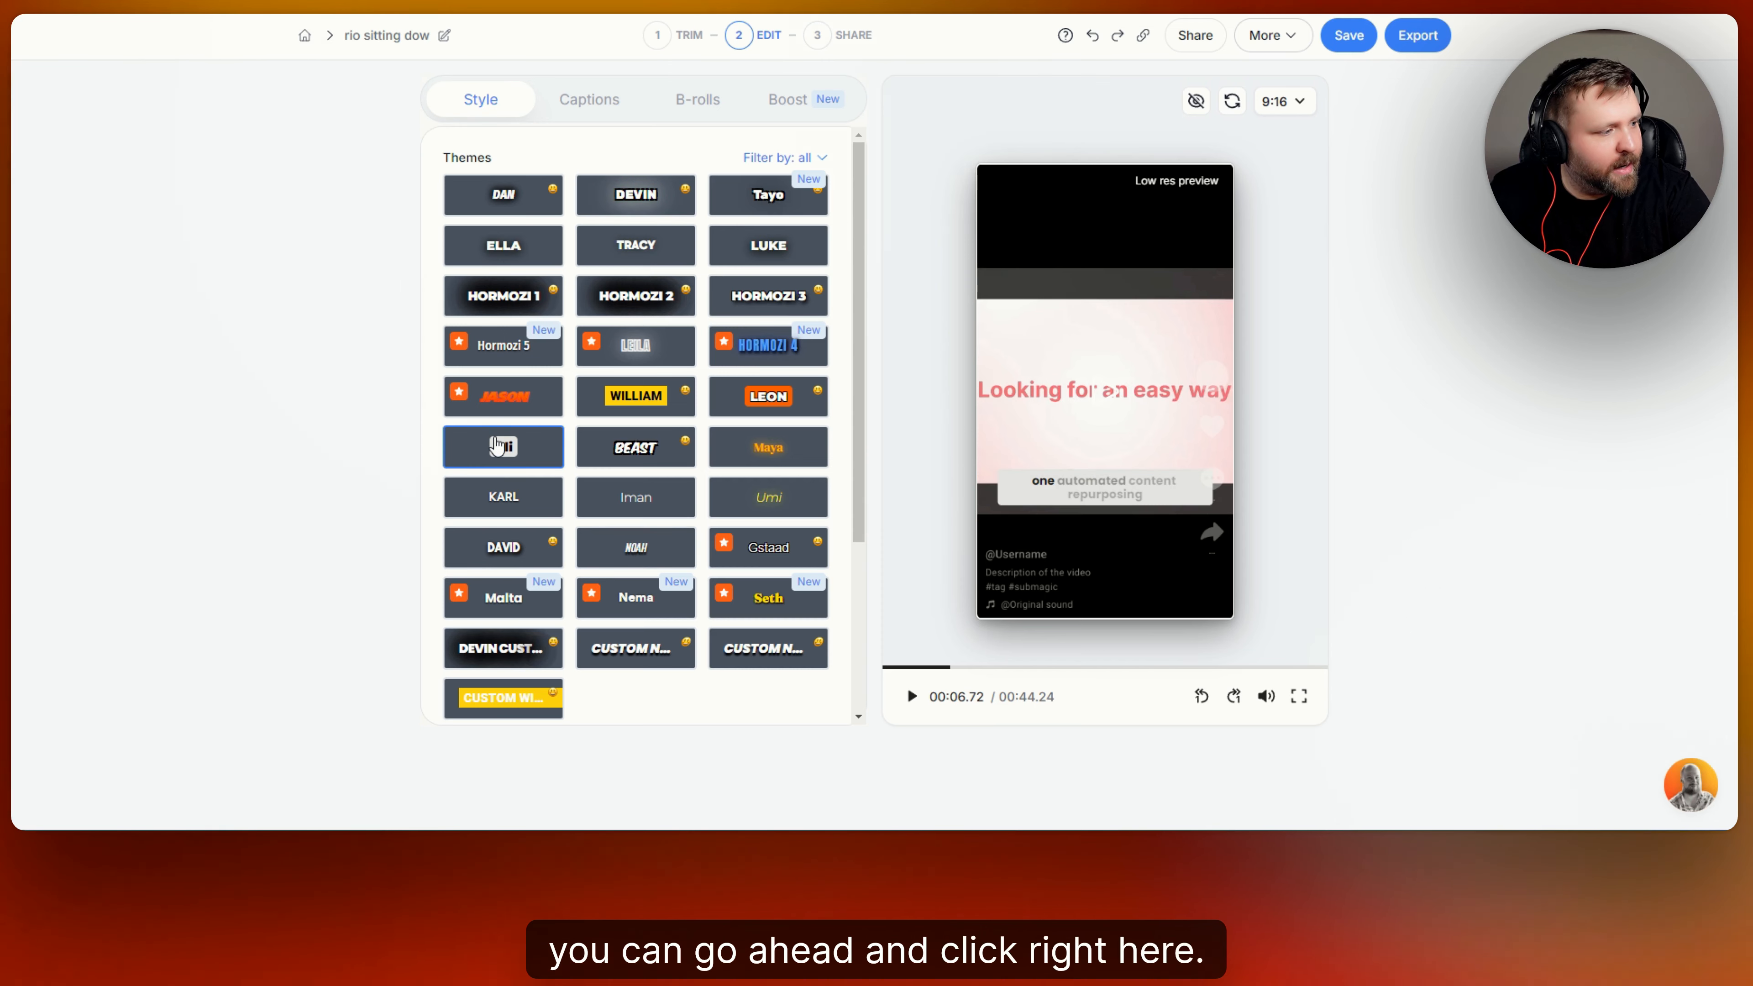
click(911, 696)
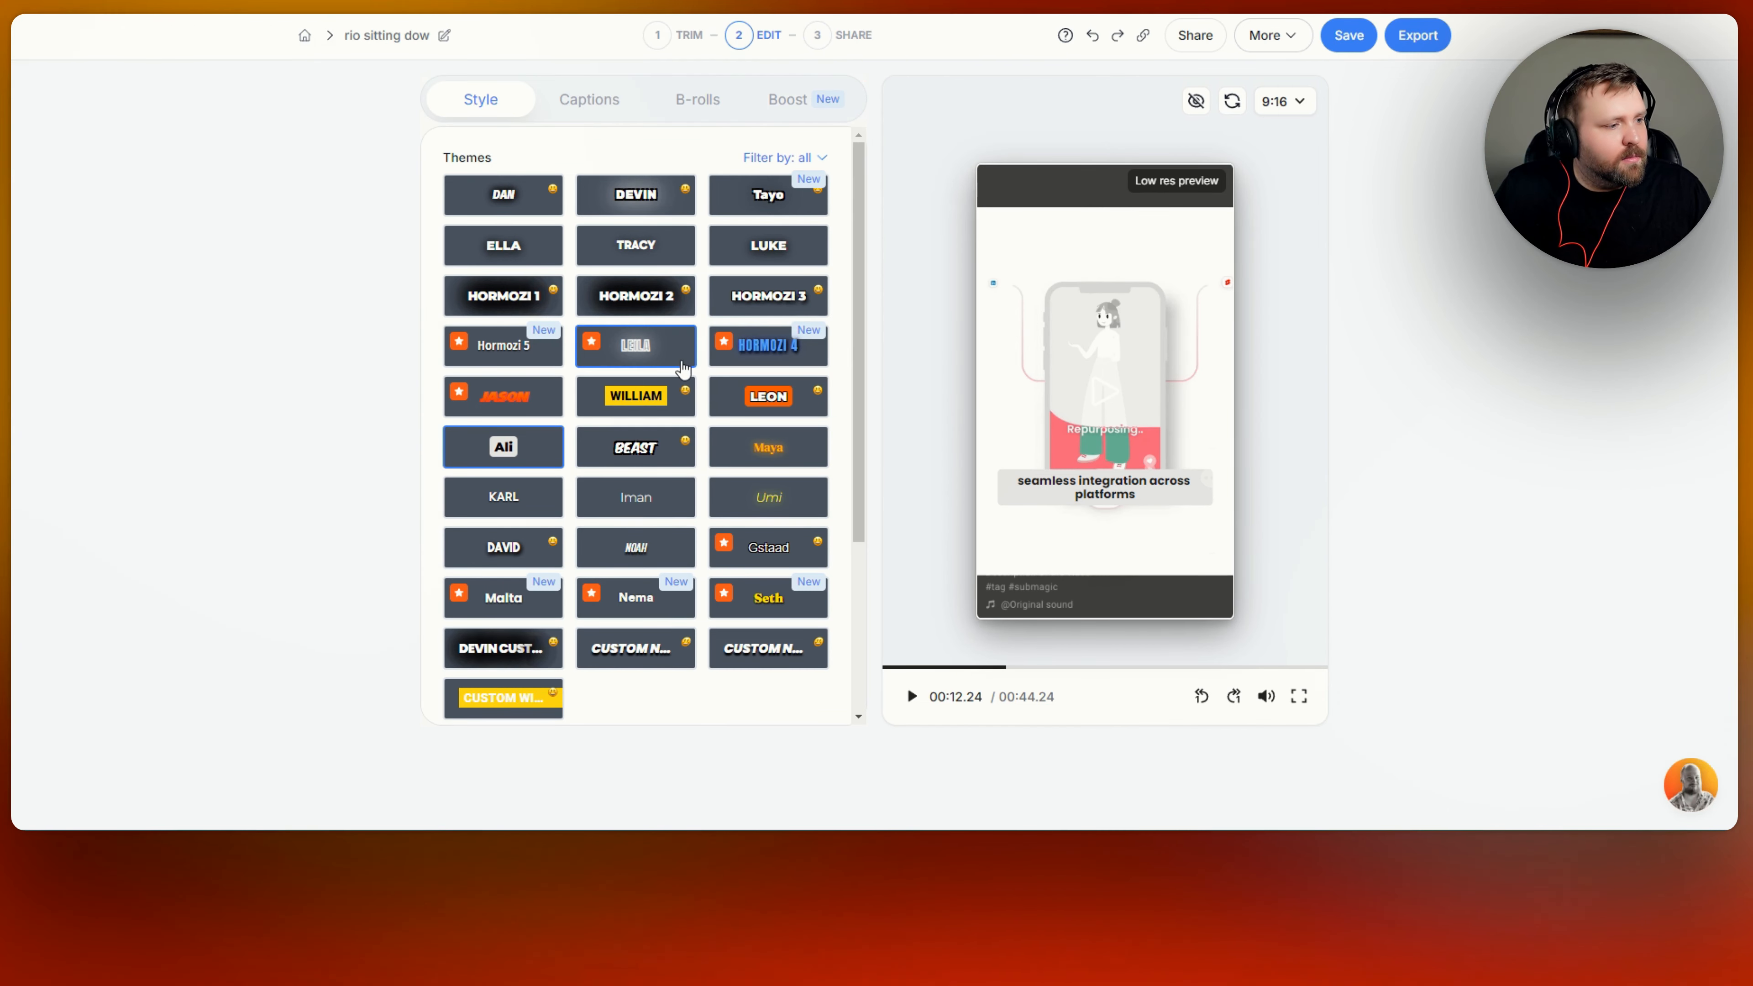
Try the Hormozi 4, Hormozi 5, Seth and Malta caption themes one after another on the paused frame.
click(771, 345)
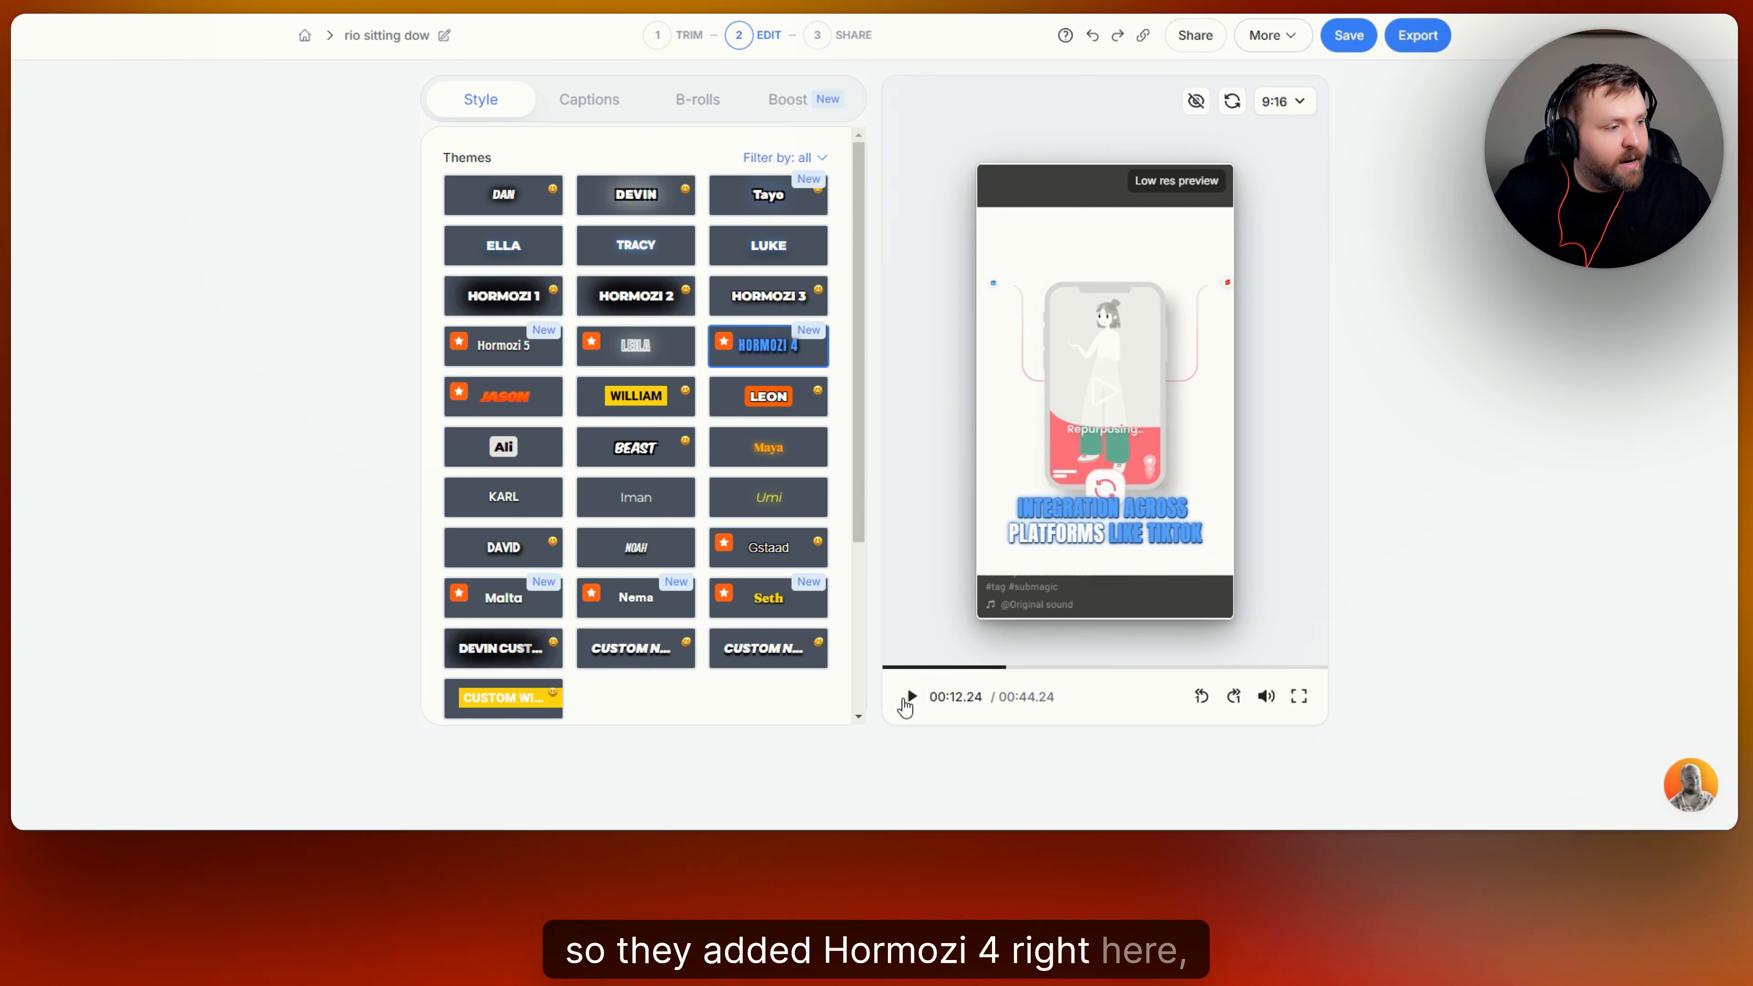
click(496, 359)
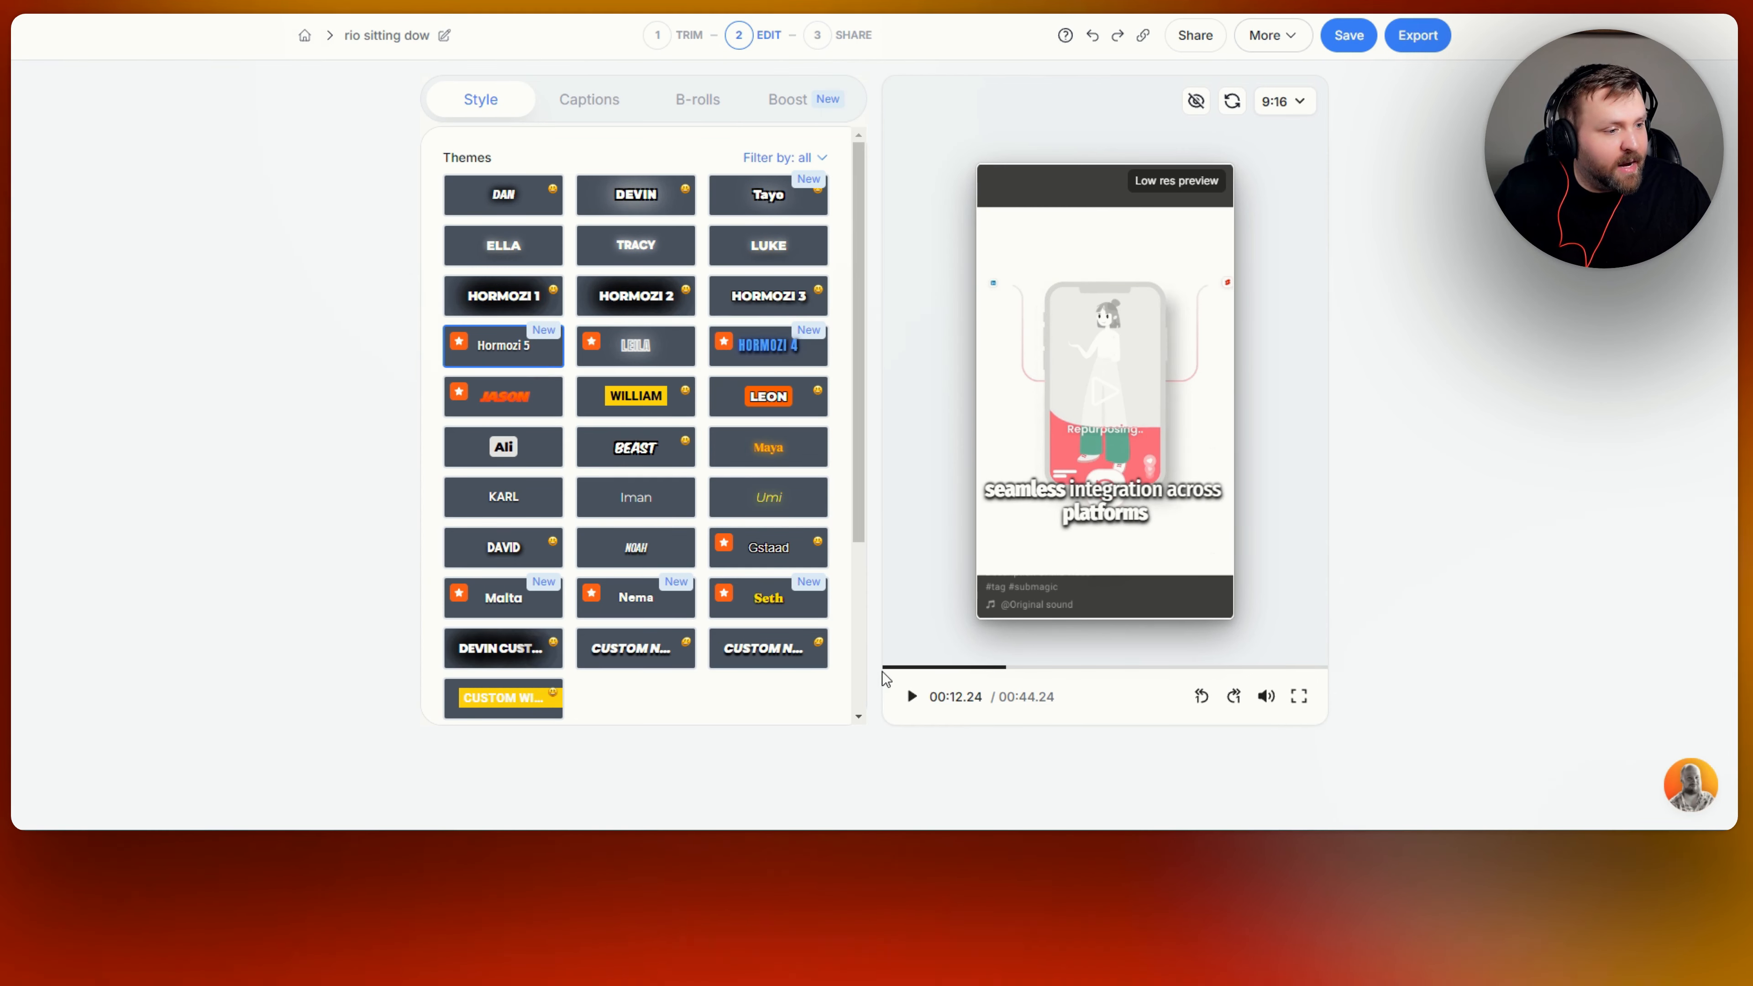
click(768, 608)
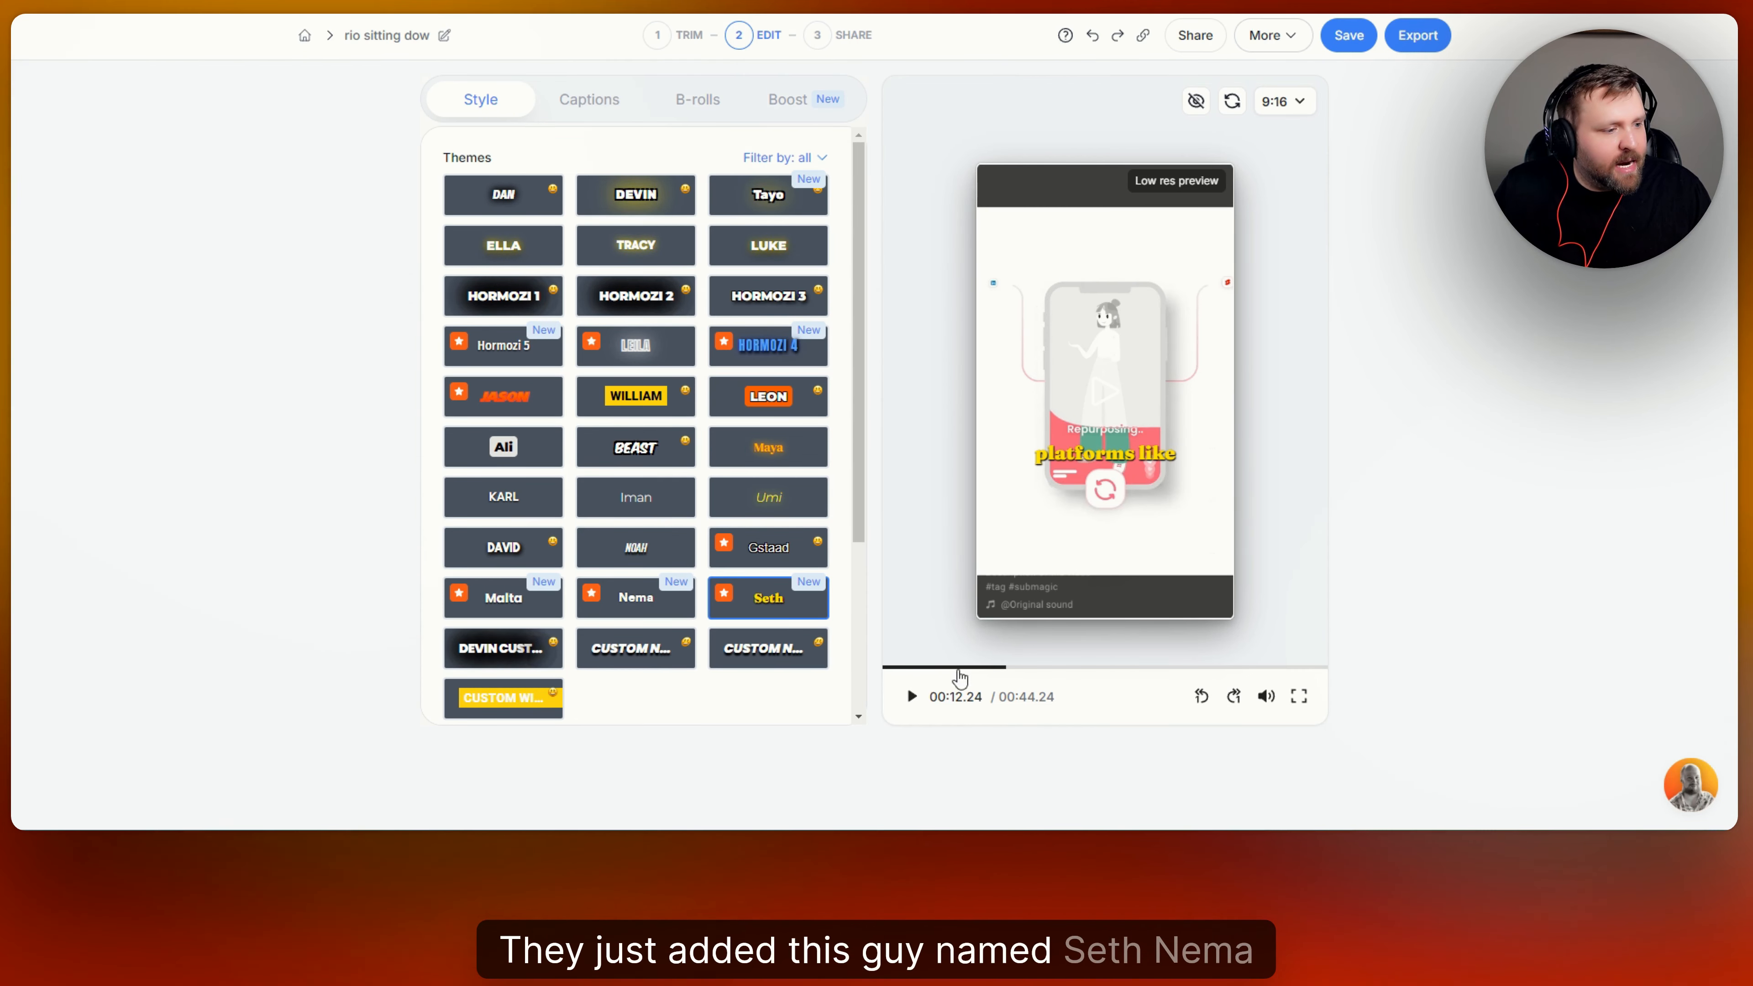
click(503, 598)
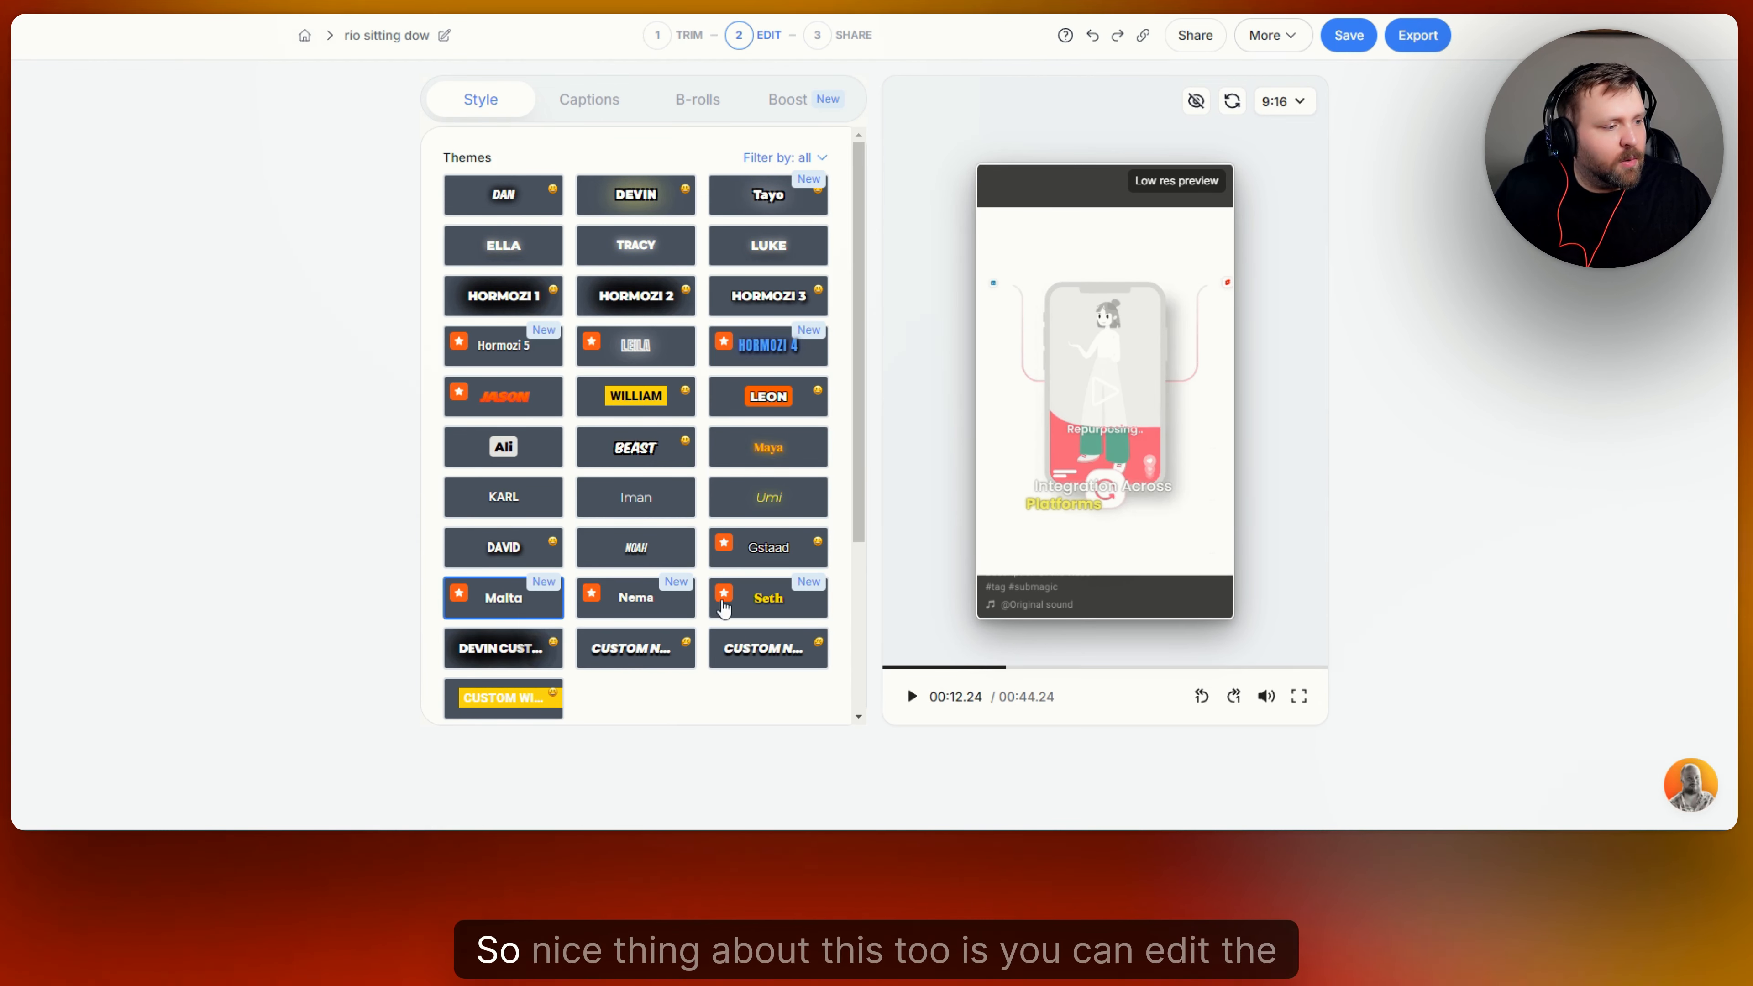
View the color choices for the Malta theme's caption text and dismiss them without picking a color.
scroll(751, 436, down, 3)
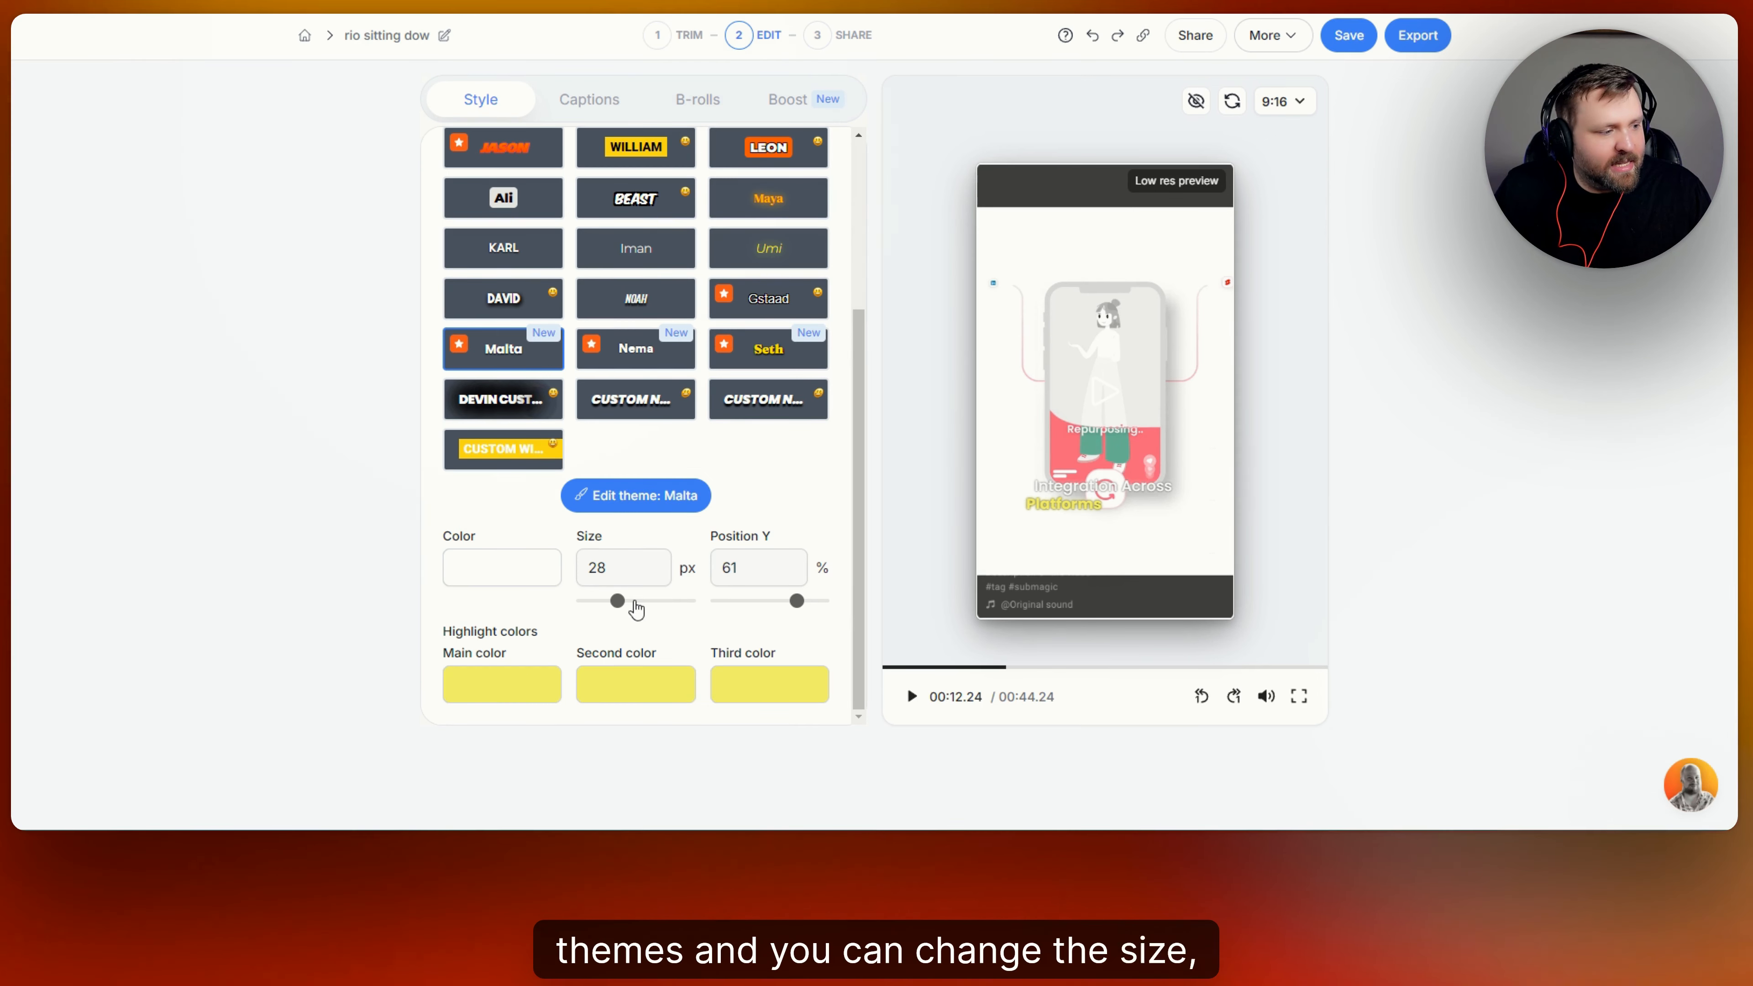
click(534, 587)
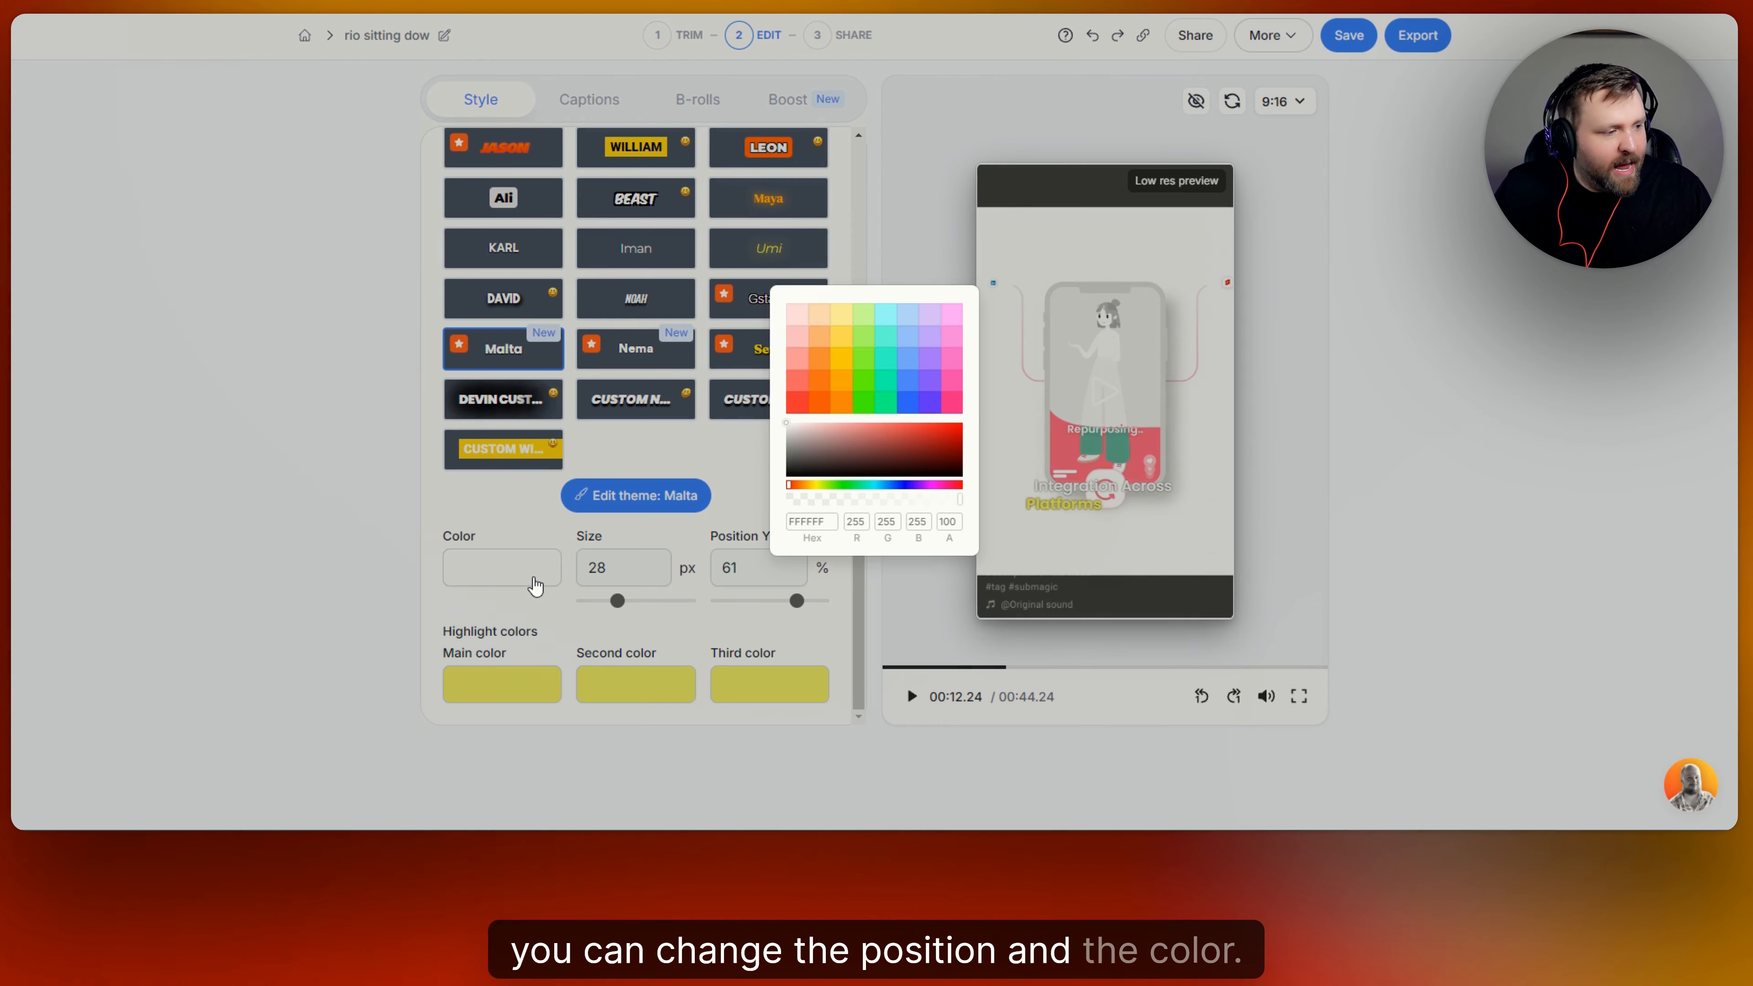
click(743, 462)
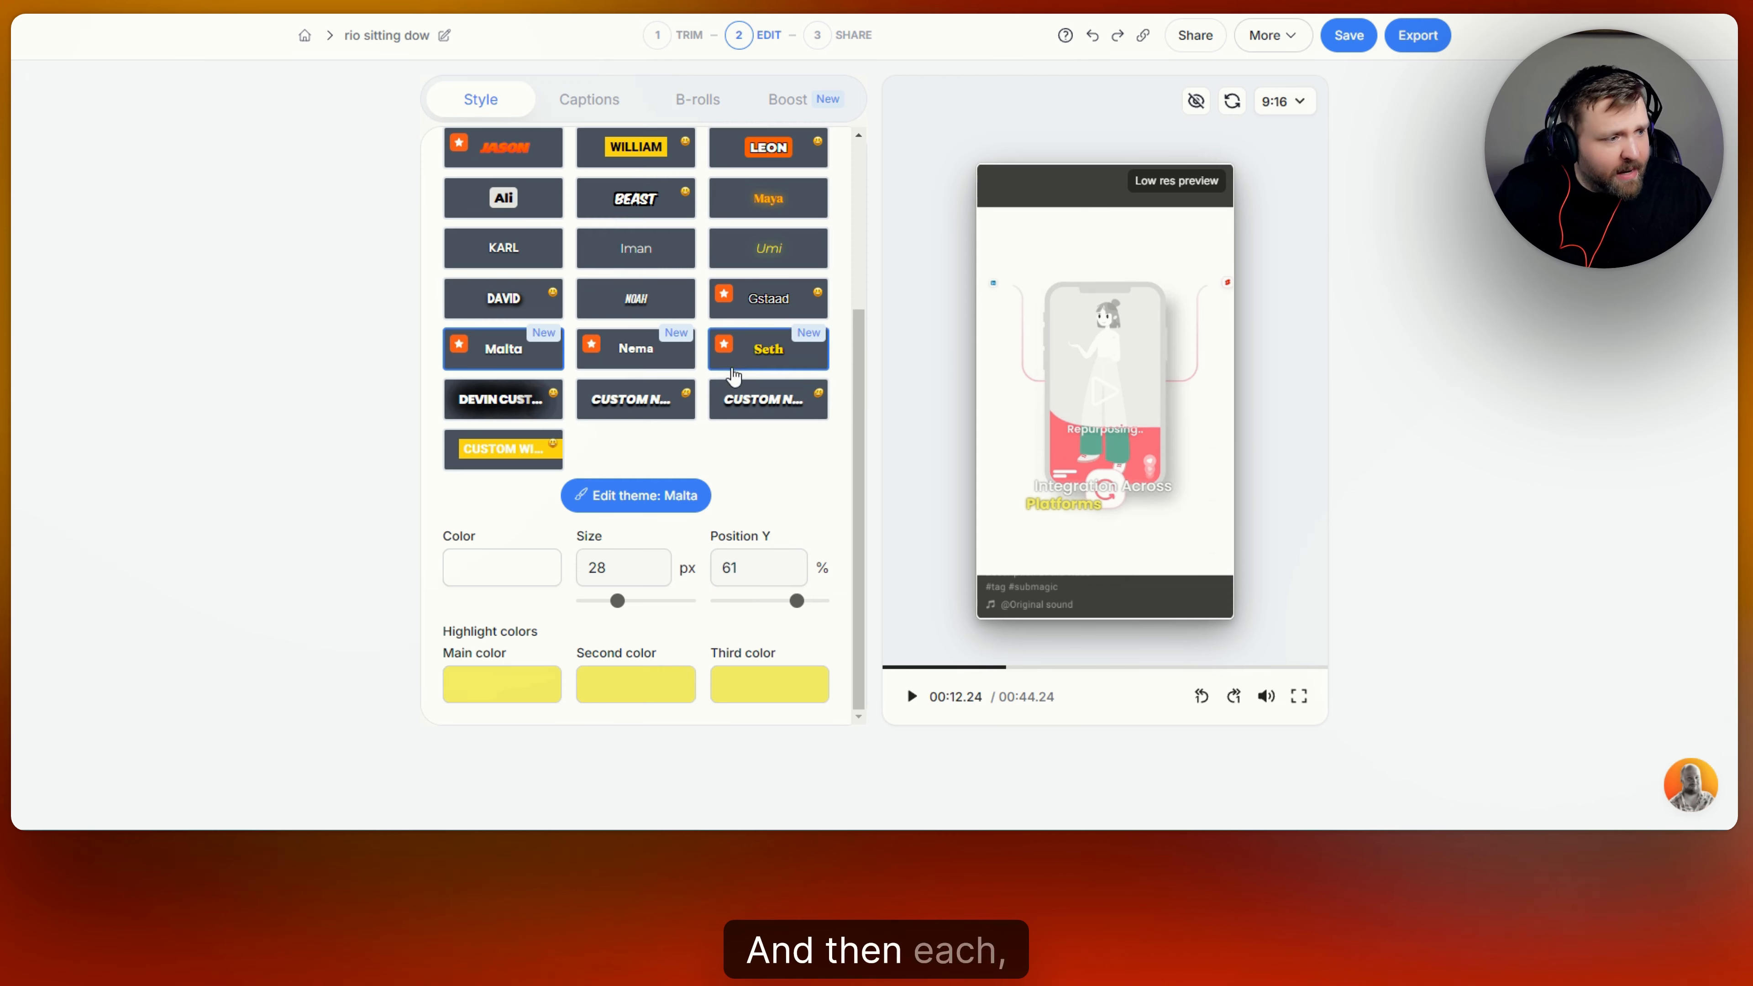
Try the Leon caption theme with its main highlight color changed to blue 5588FF.
scroll(763, 387, up, 2)
click(763, 334)
scroll(764, 530, down, 2)
scroll(763, 530, down, 1)
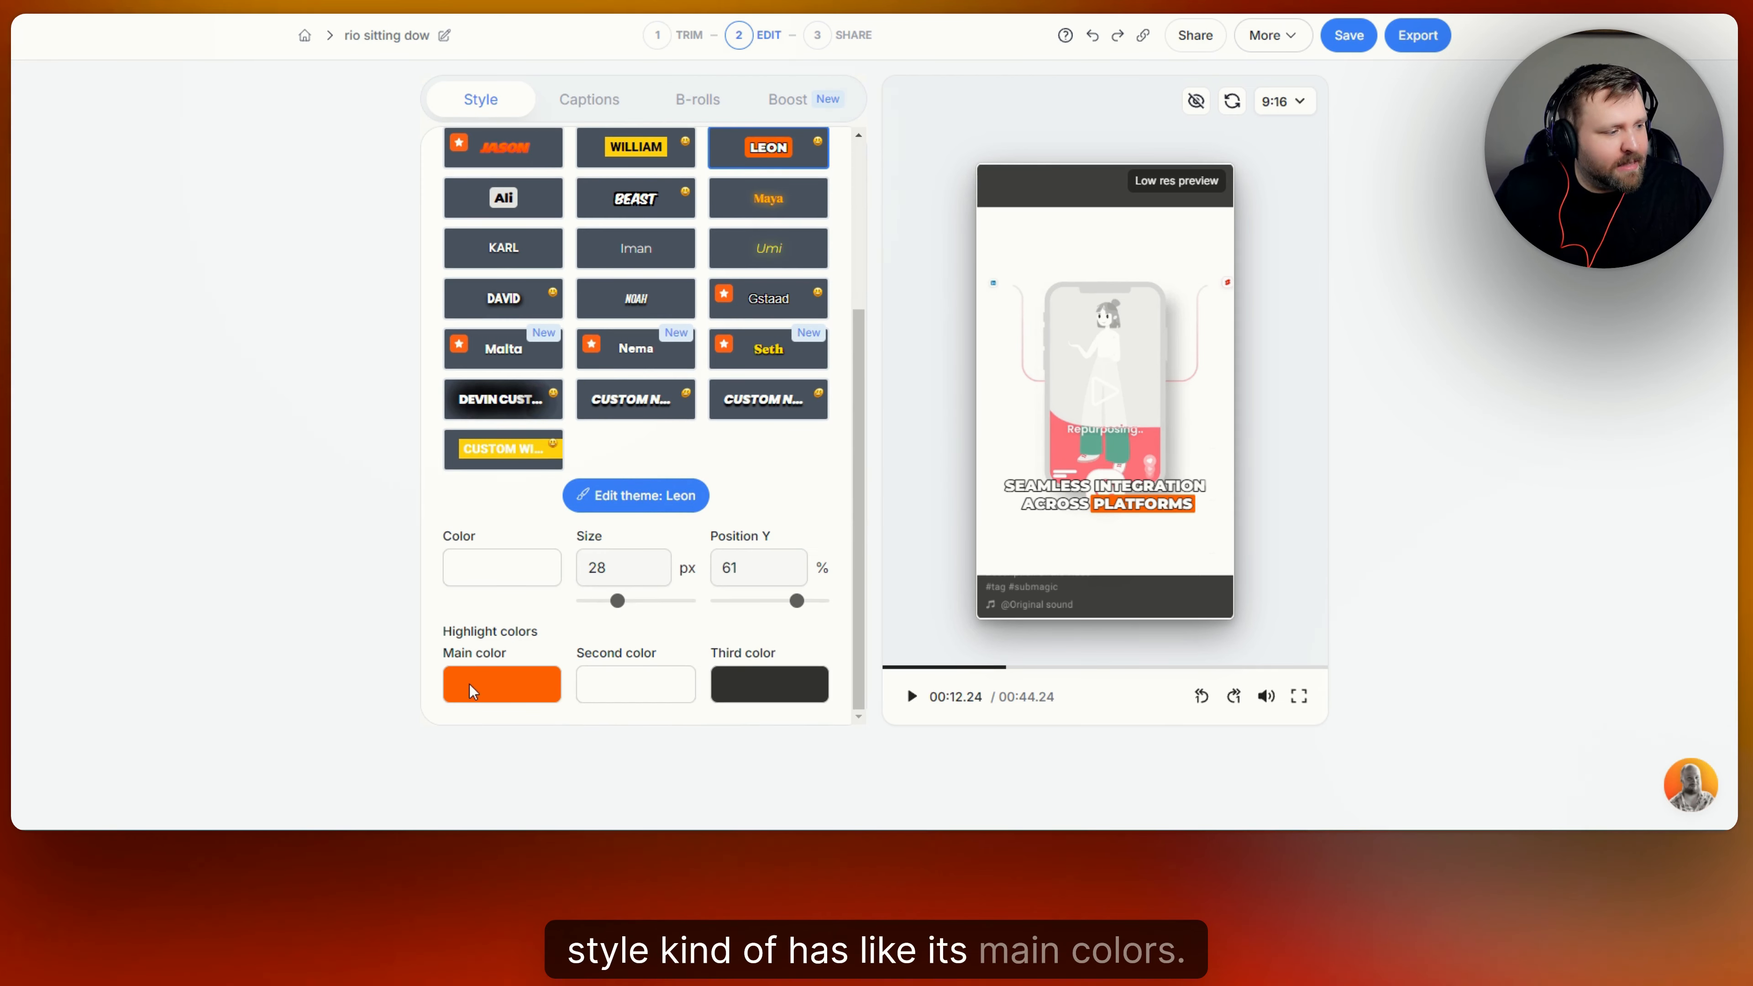
click(542, 693)
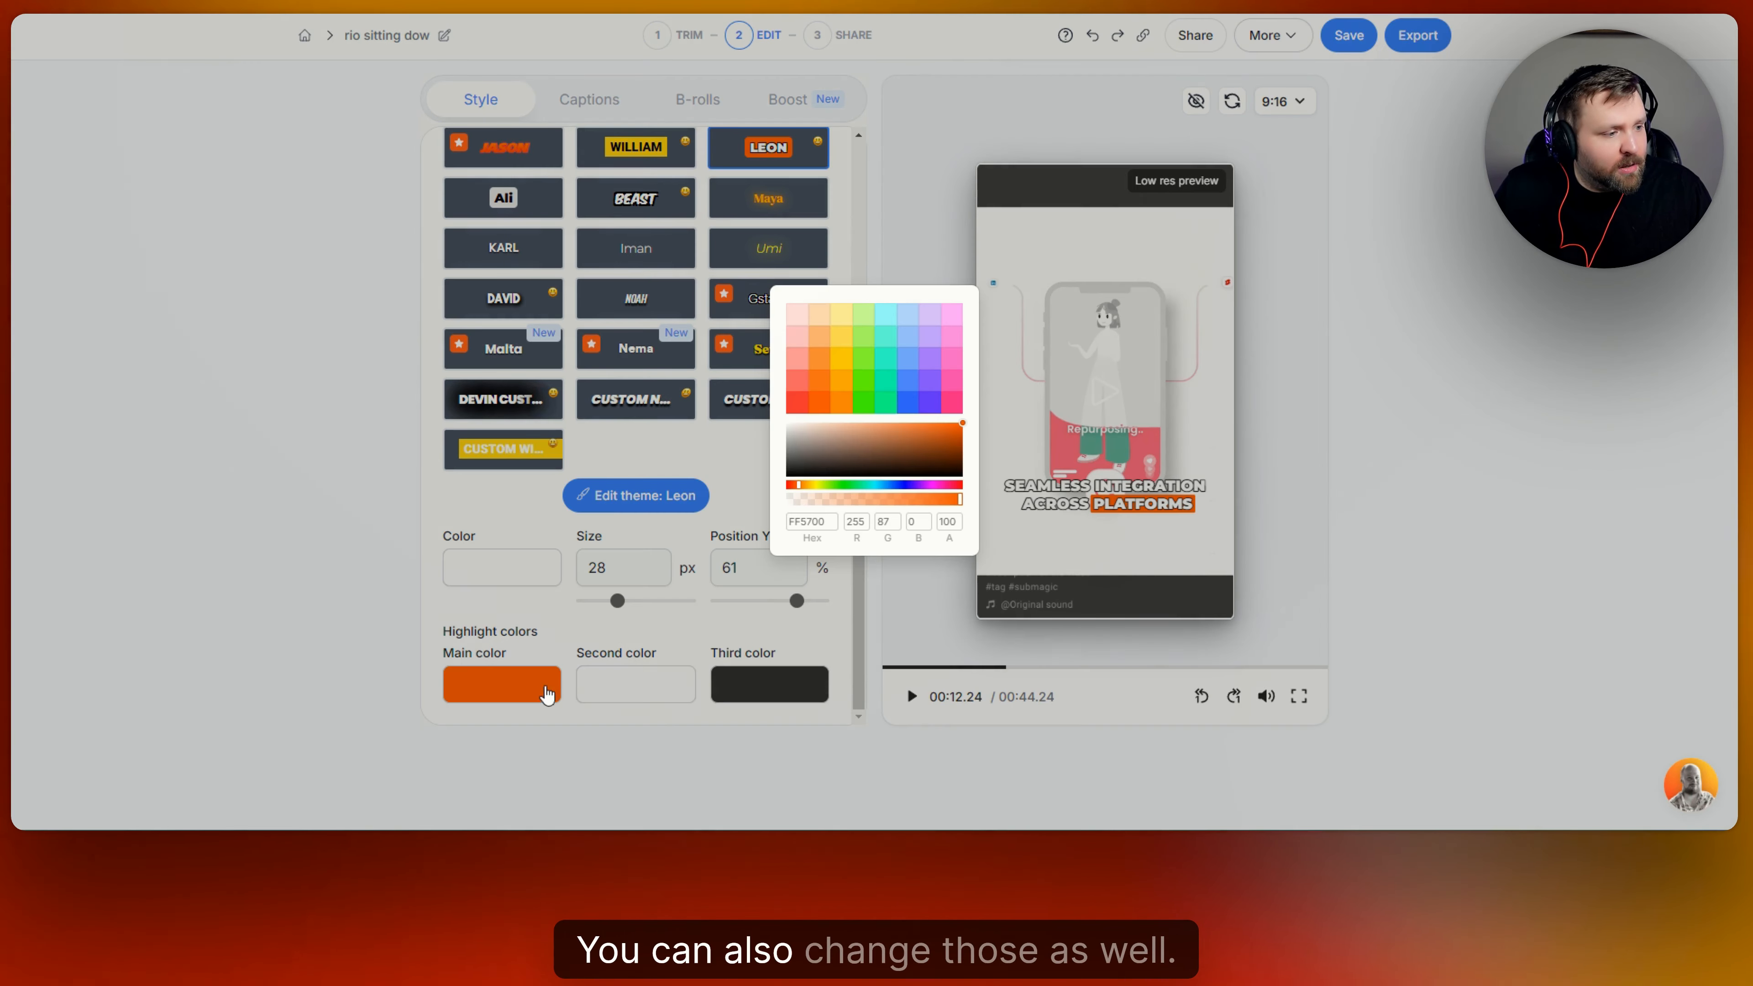
click(893, 482)
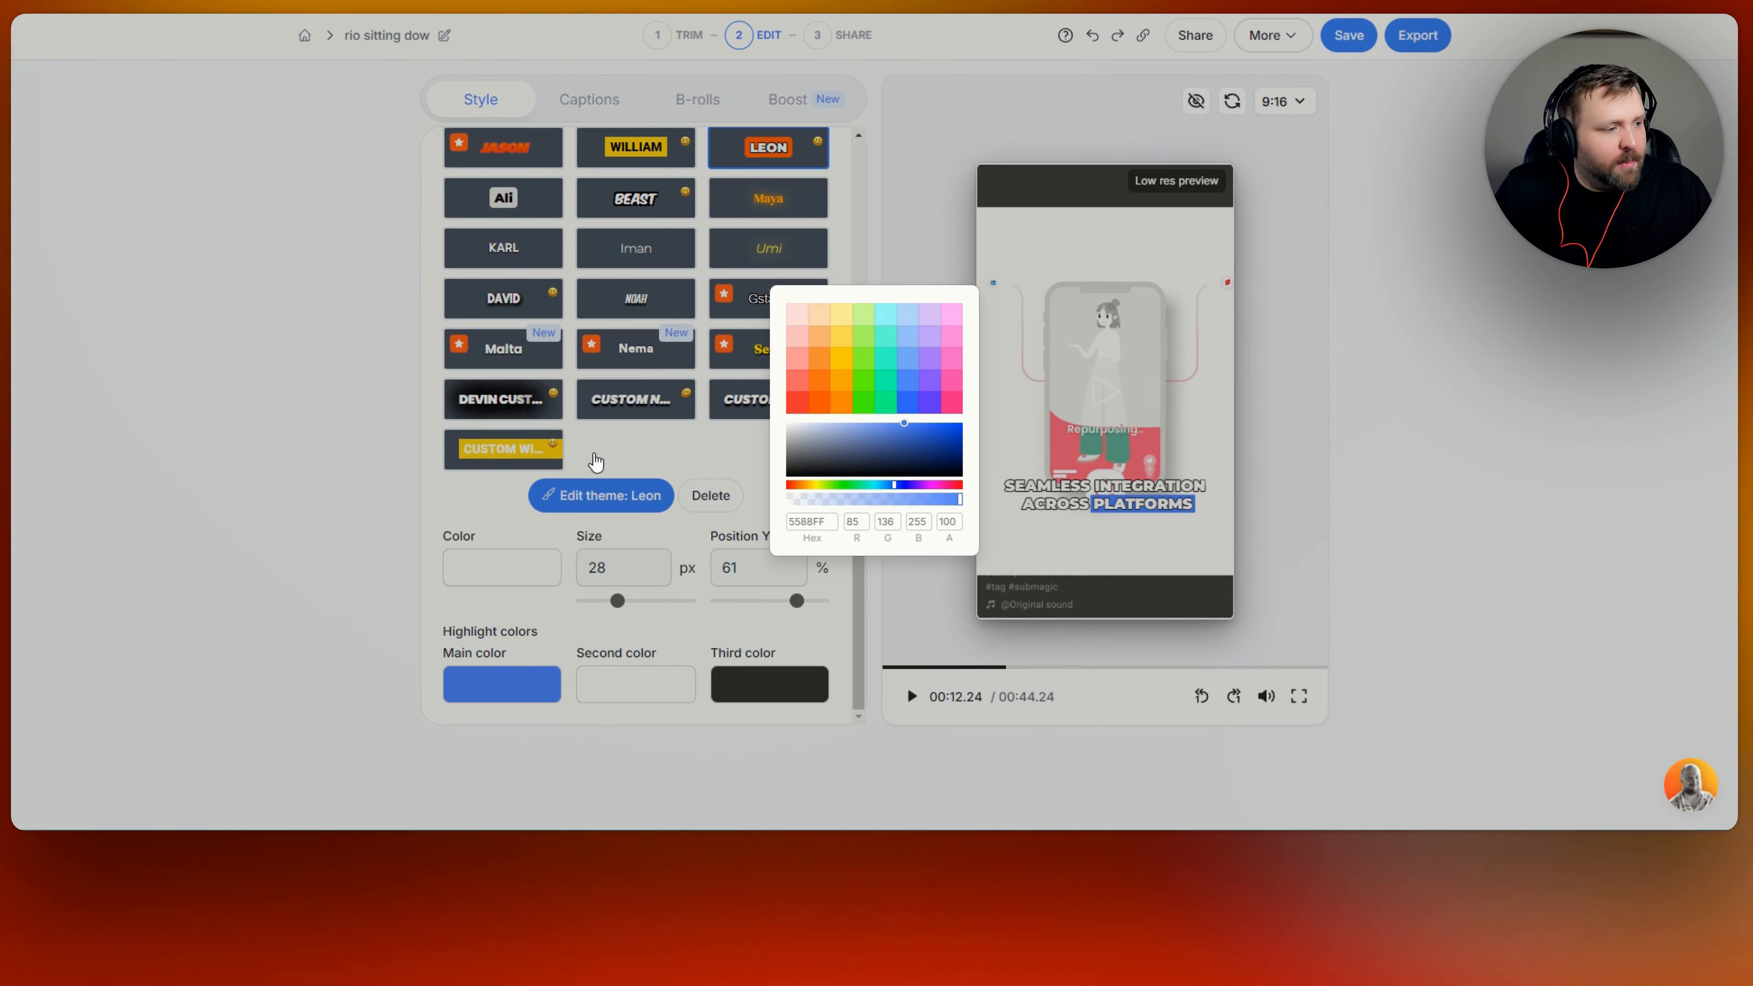
click(704, 453)
Apply the William caption theme and play a short part of the video with it.
scroll(759, 414, up, 5)
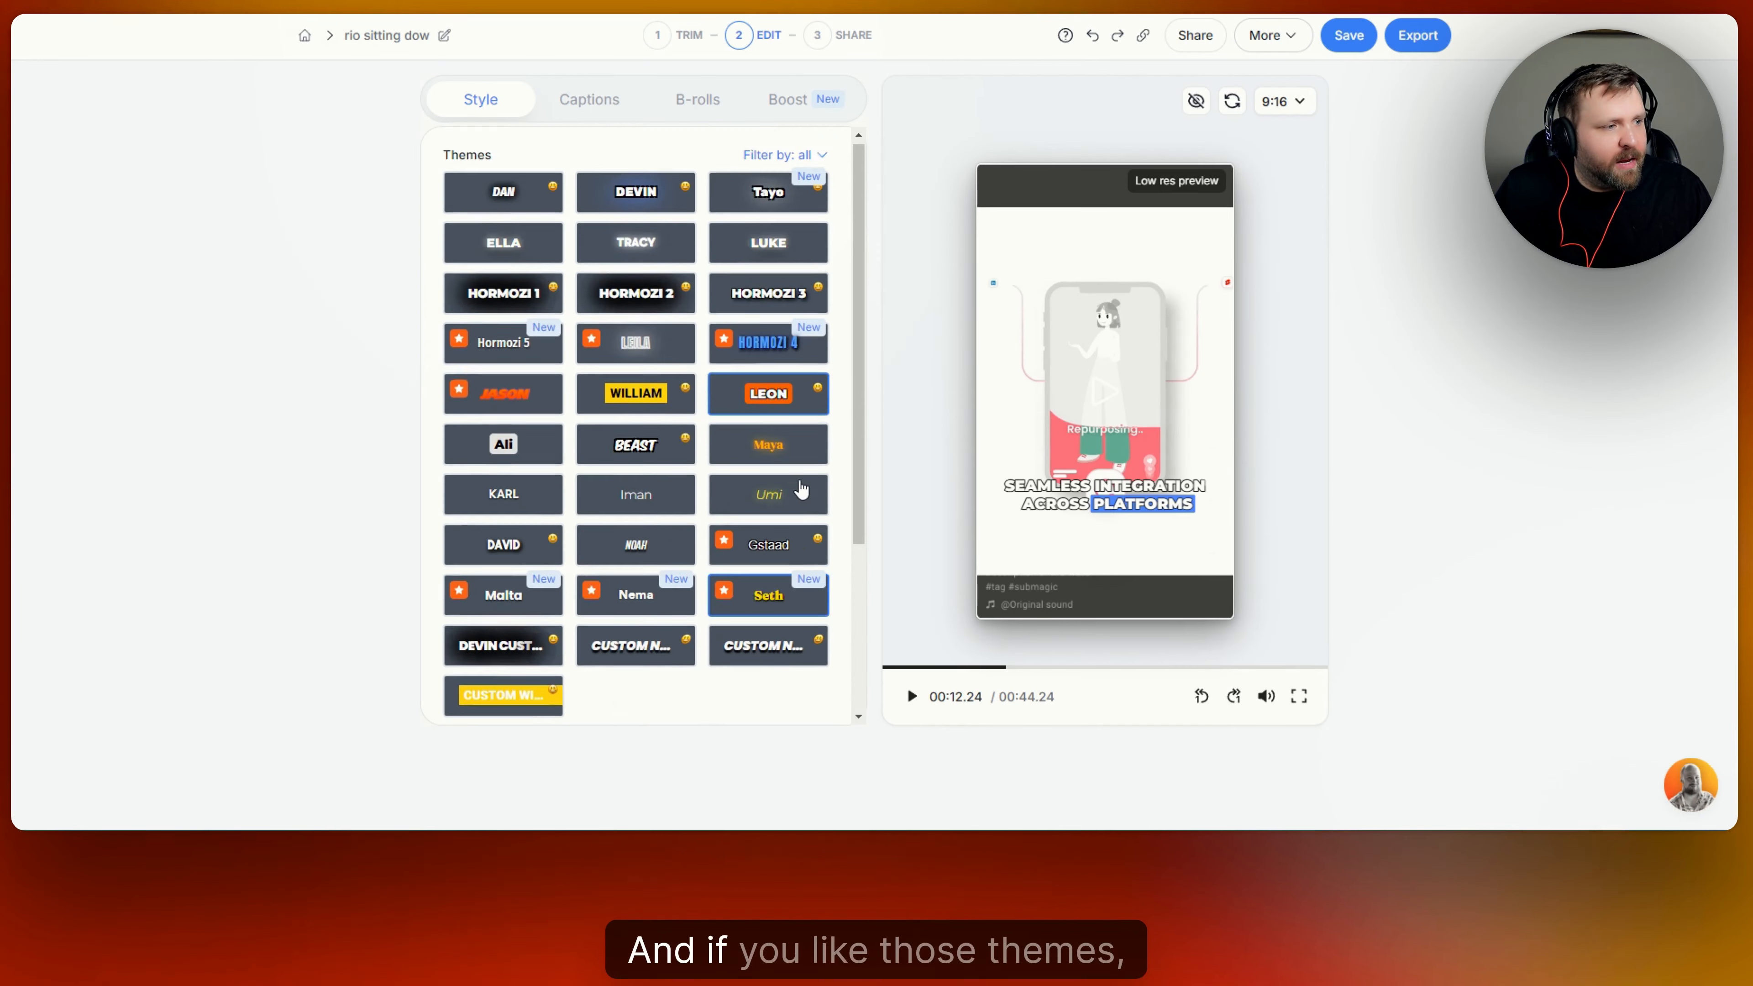
scroll(801, 490, down, 5)
scroll(786, 494, up, 3)
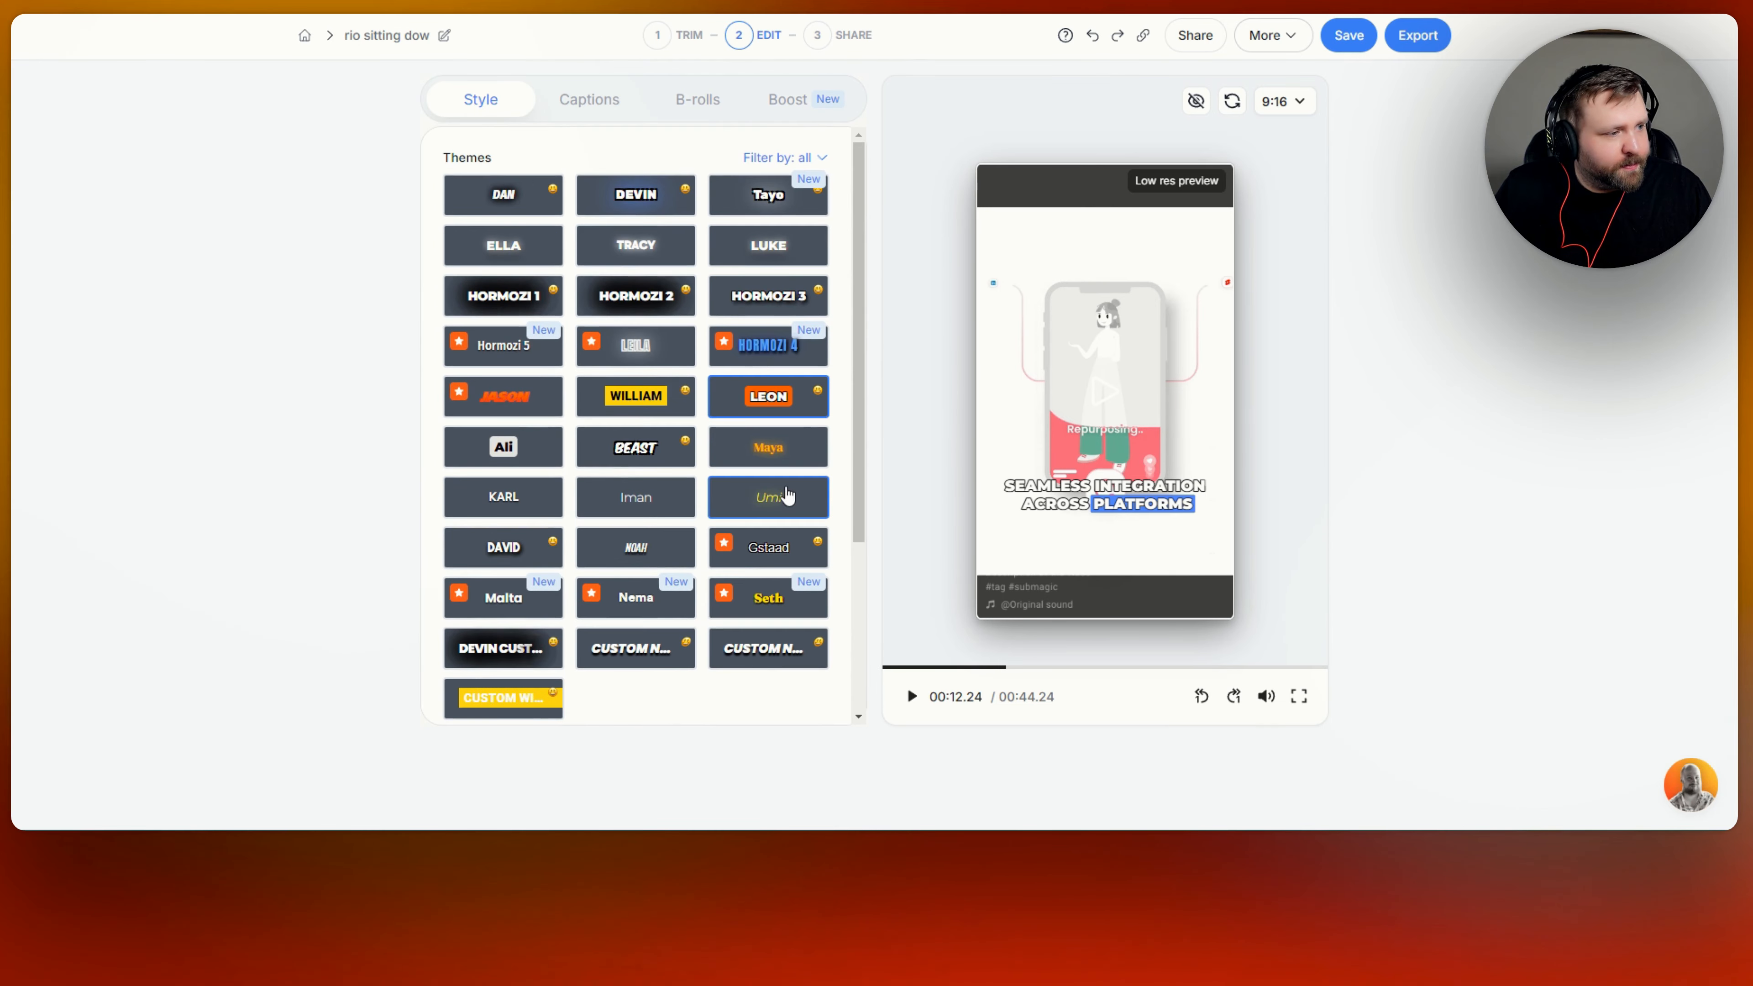
click(648, 396)
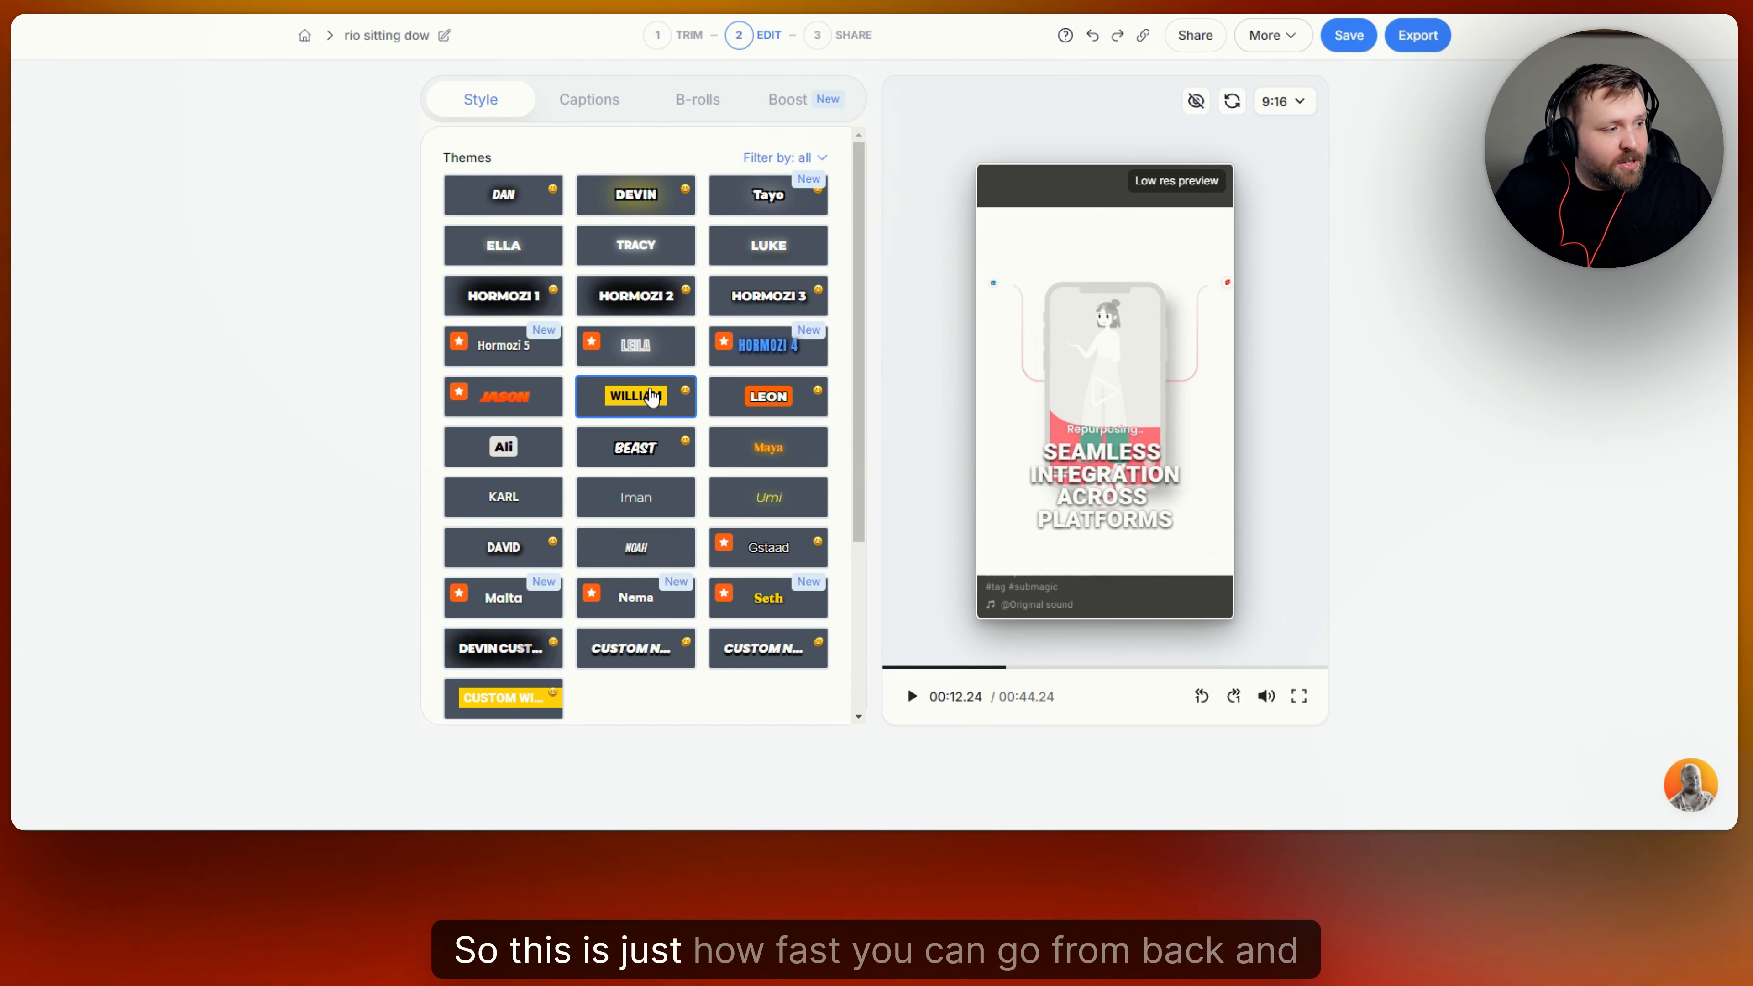
click(908, 715)
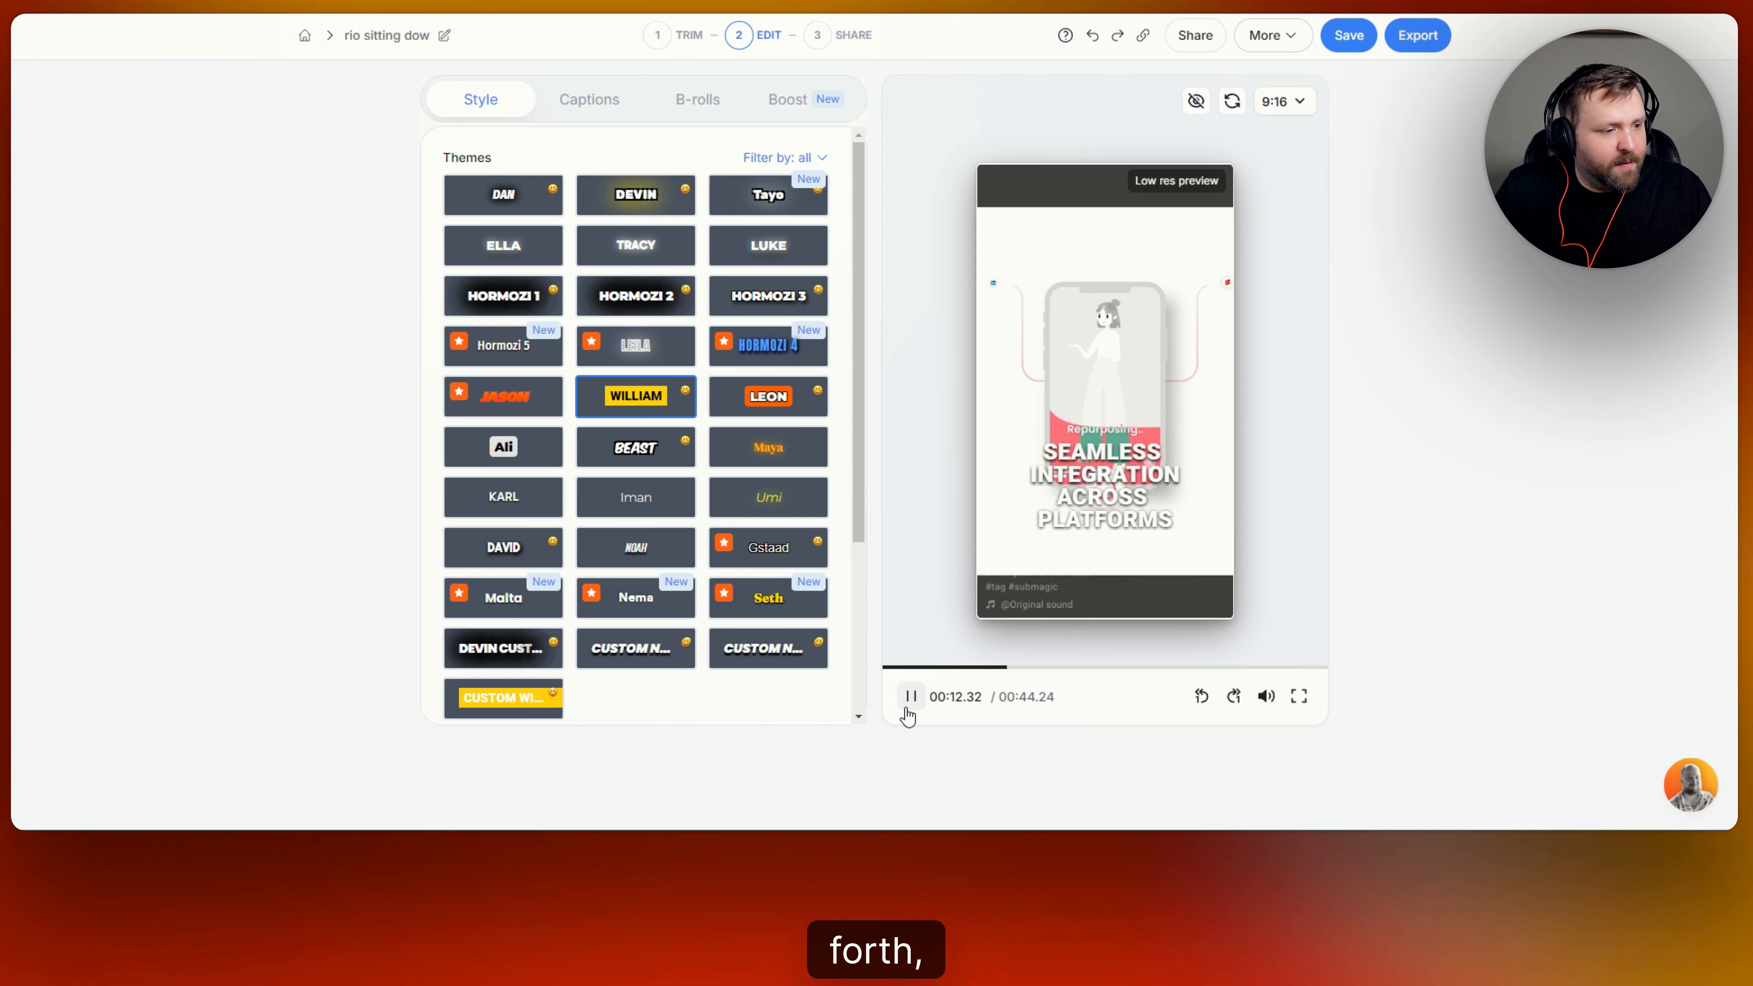
click(909, 715)
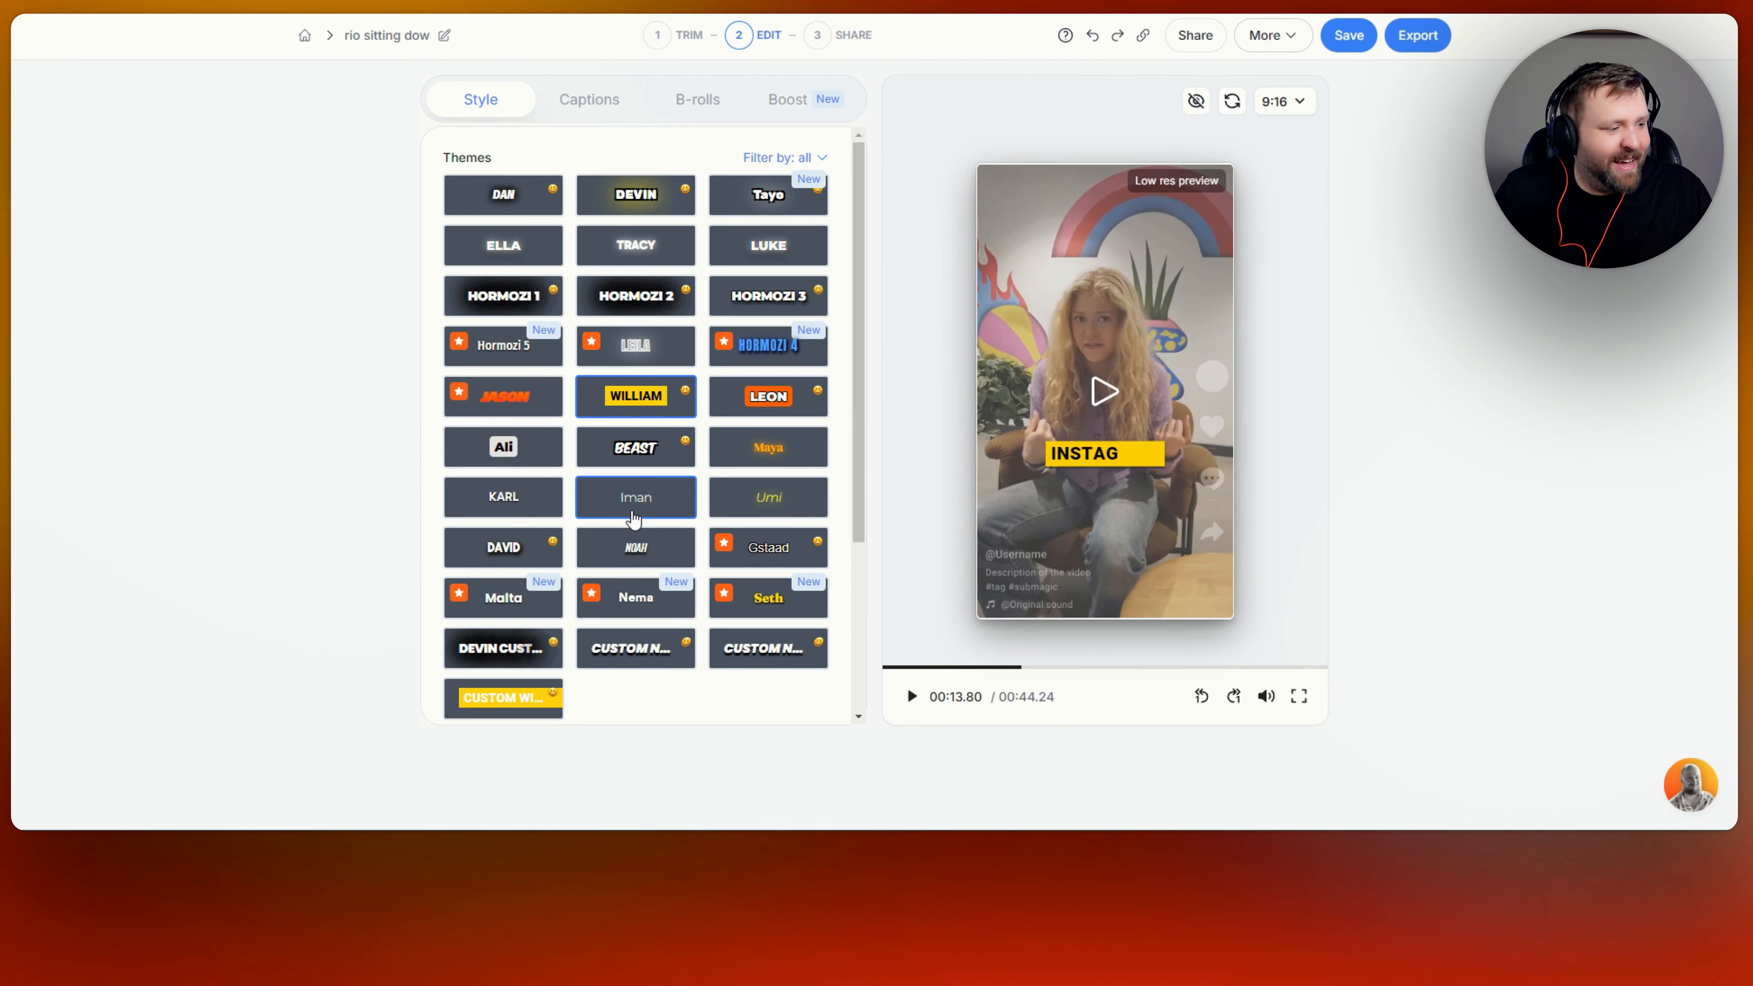
scroll(633, 519, down, 4)
scroll(633, 519, up, 4)
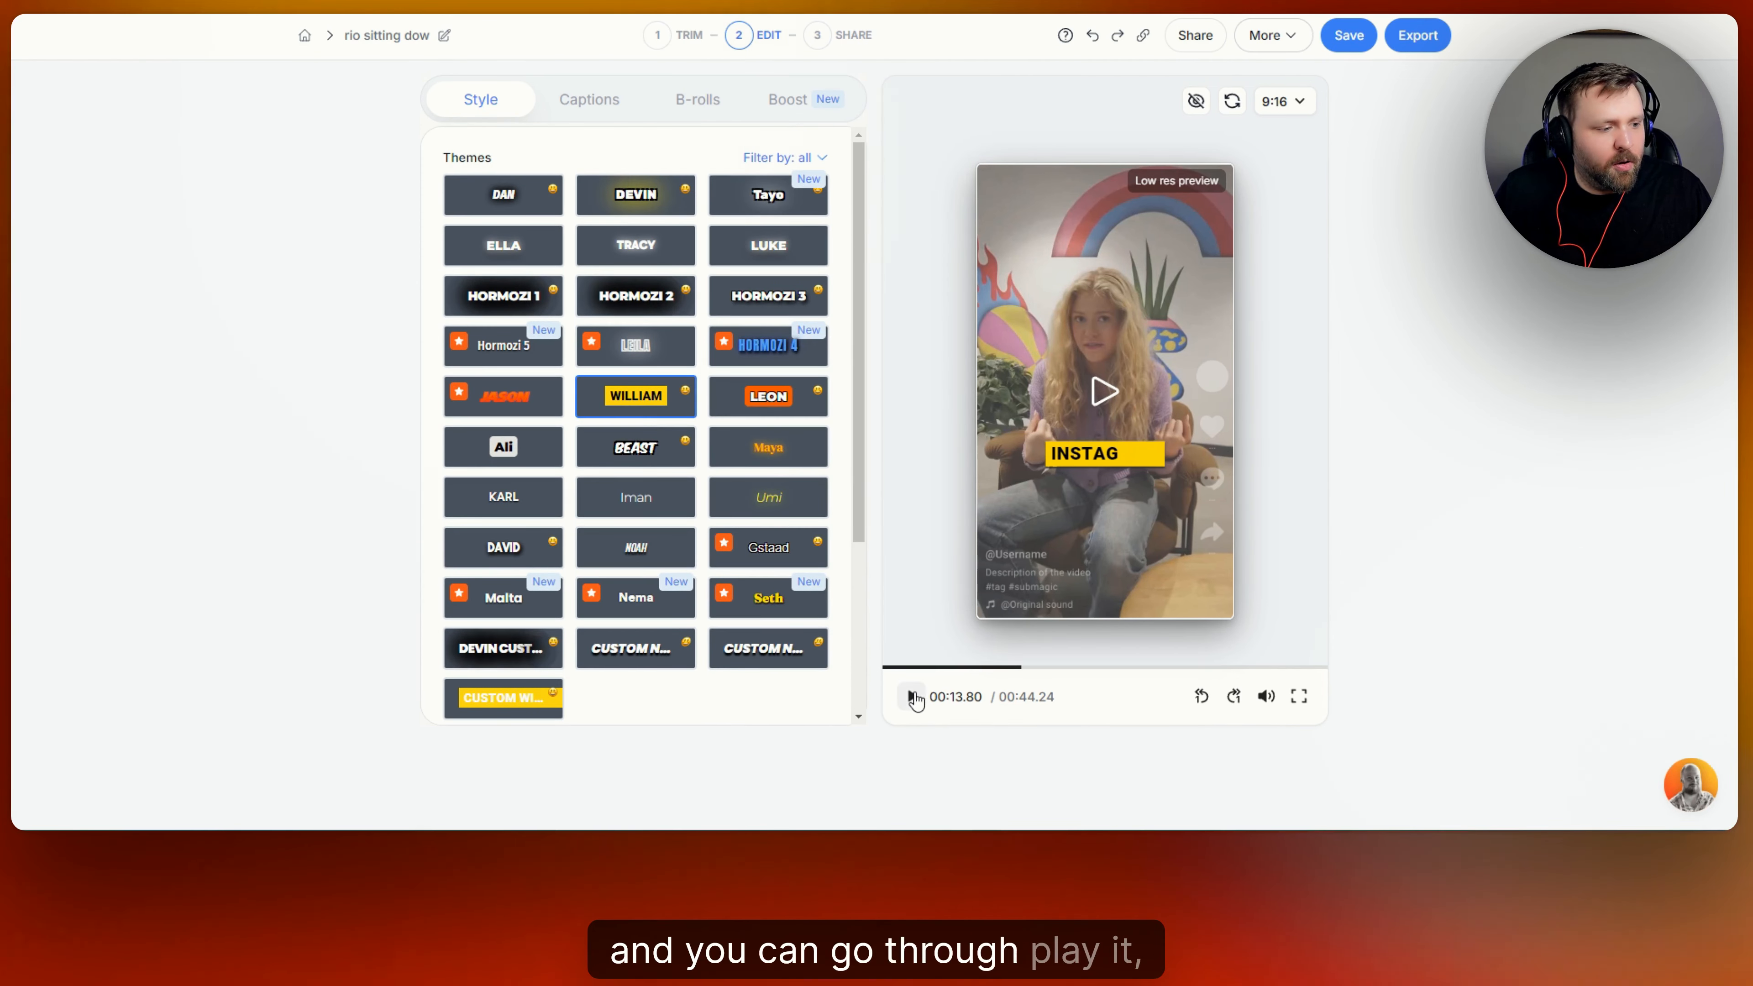
Go to the video's captions and view the editing options for the word "Introducing" in the 4.05 - 6.39 caption.
click(605, 105)
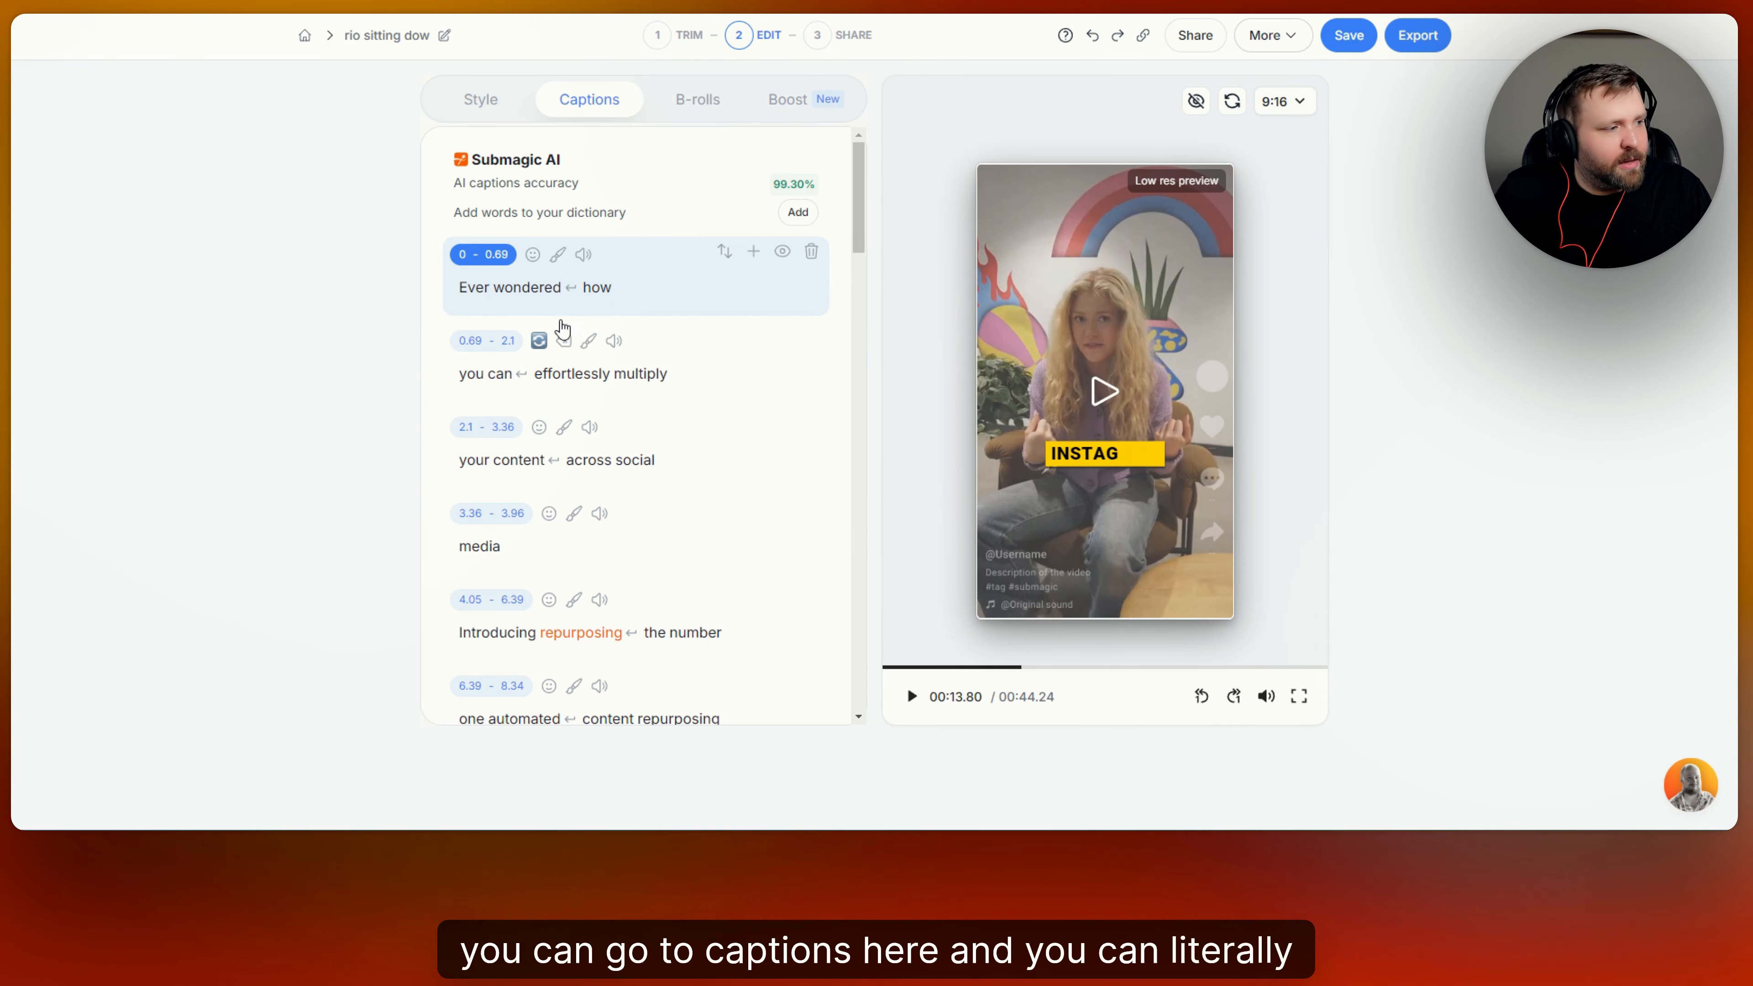
scroll(562, 328, down, 6)
scroll(593, 241, up, 1)
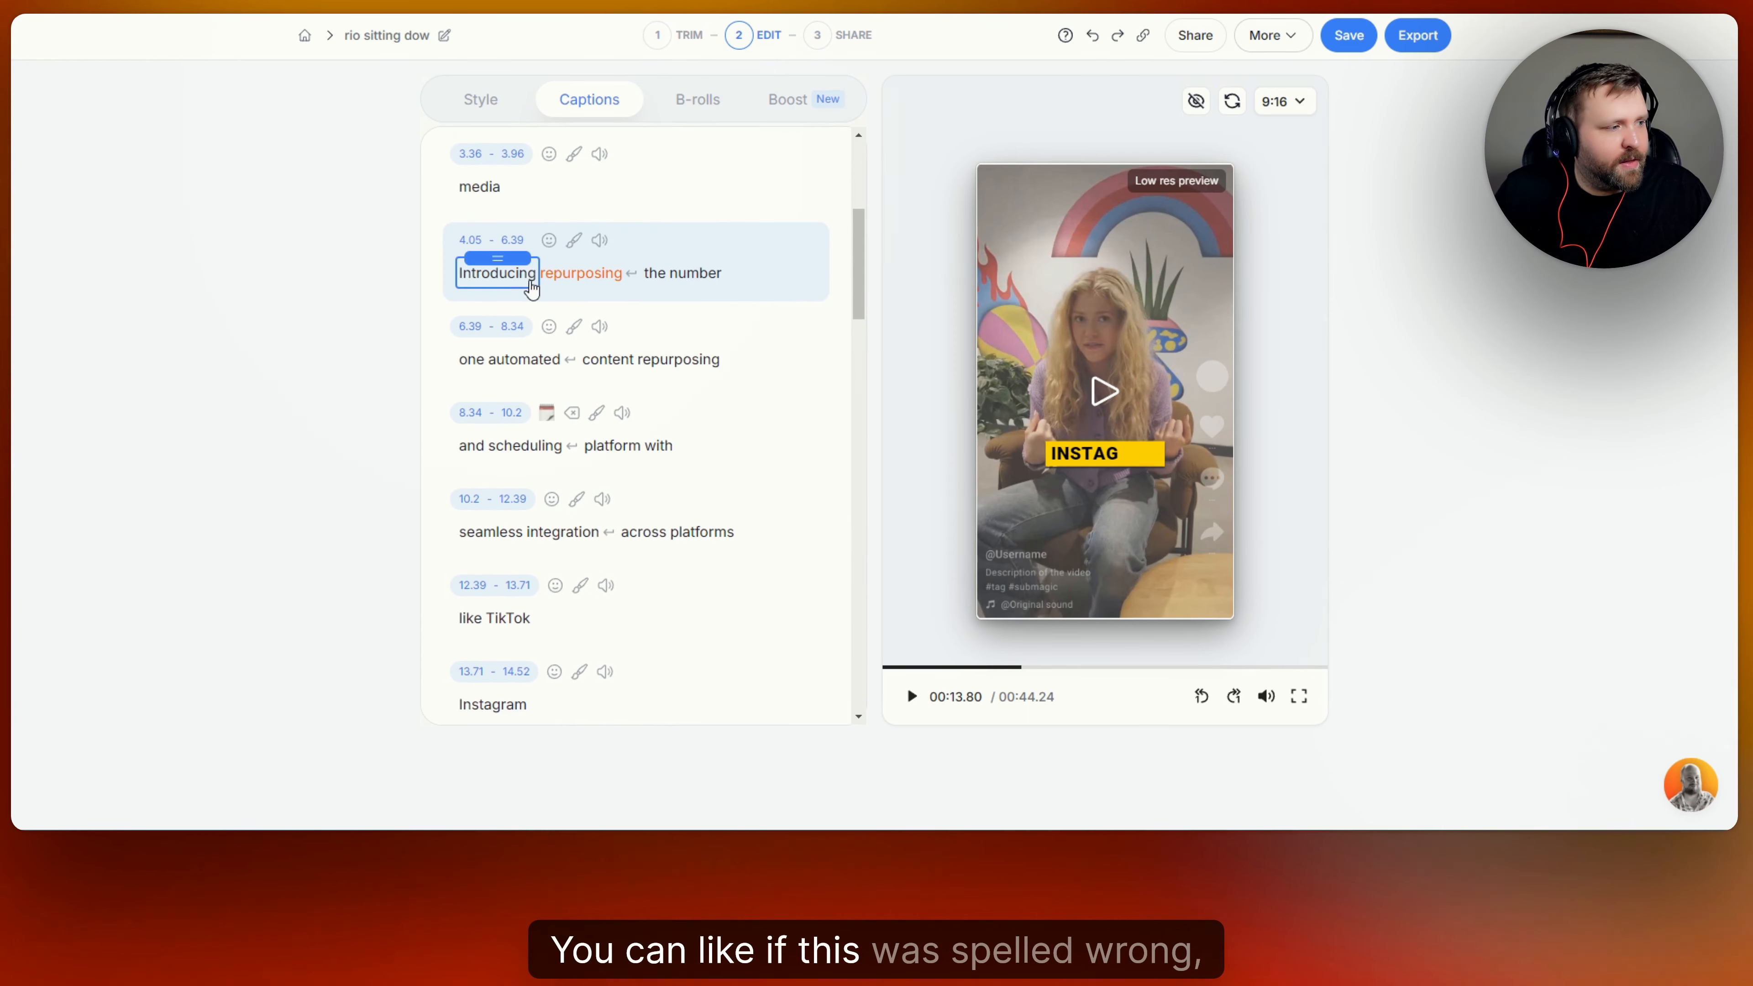
click(506, 281)
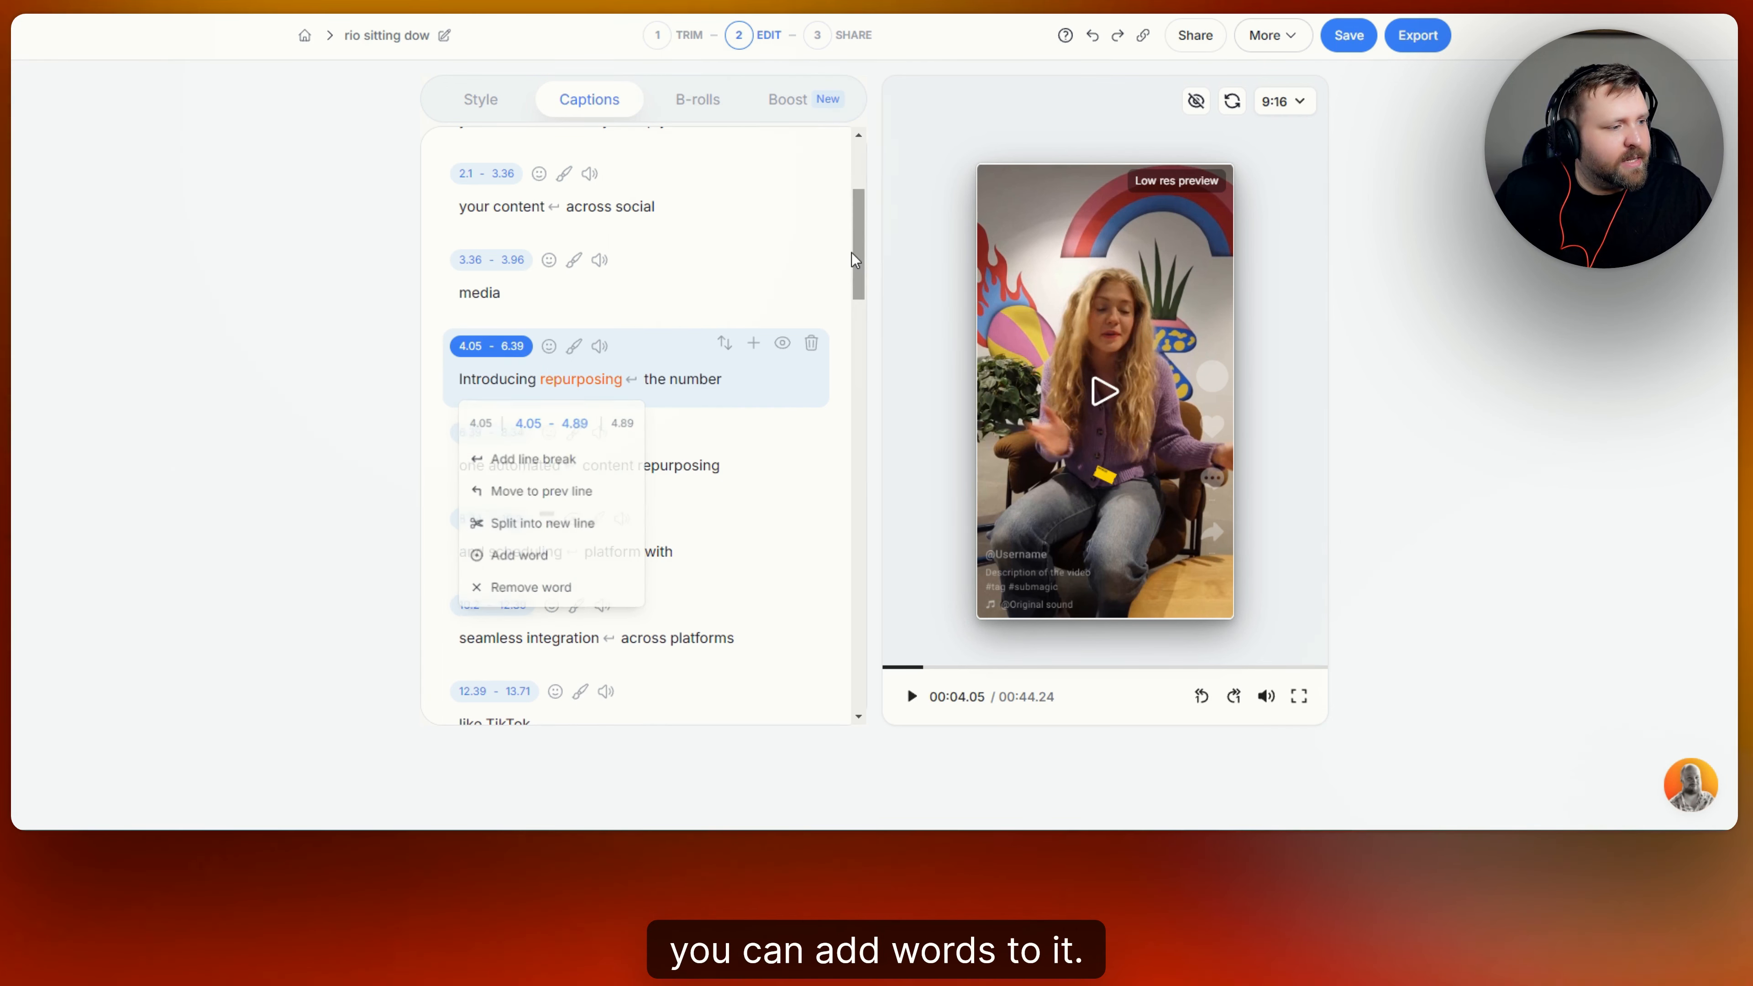
scroll(855, 260, up, 4)
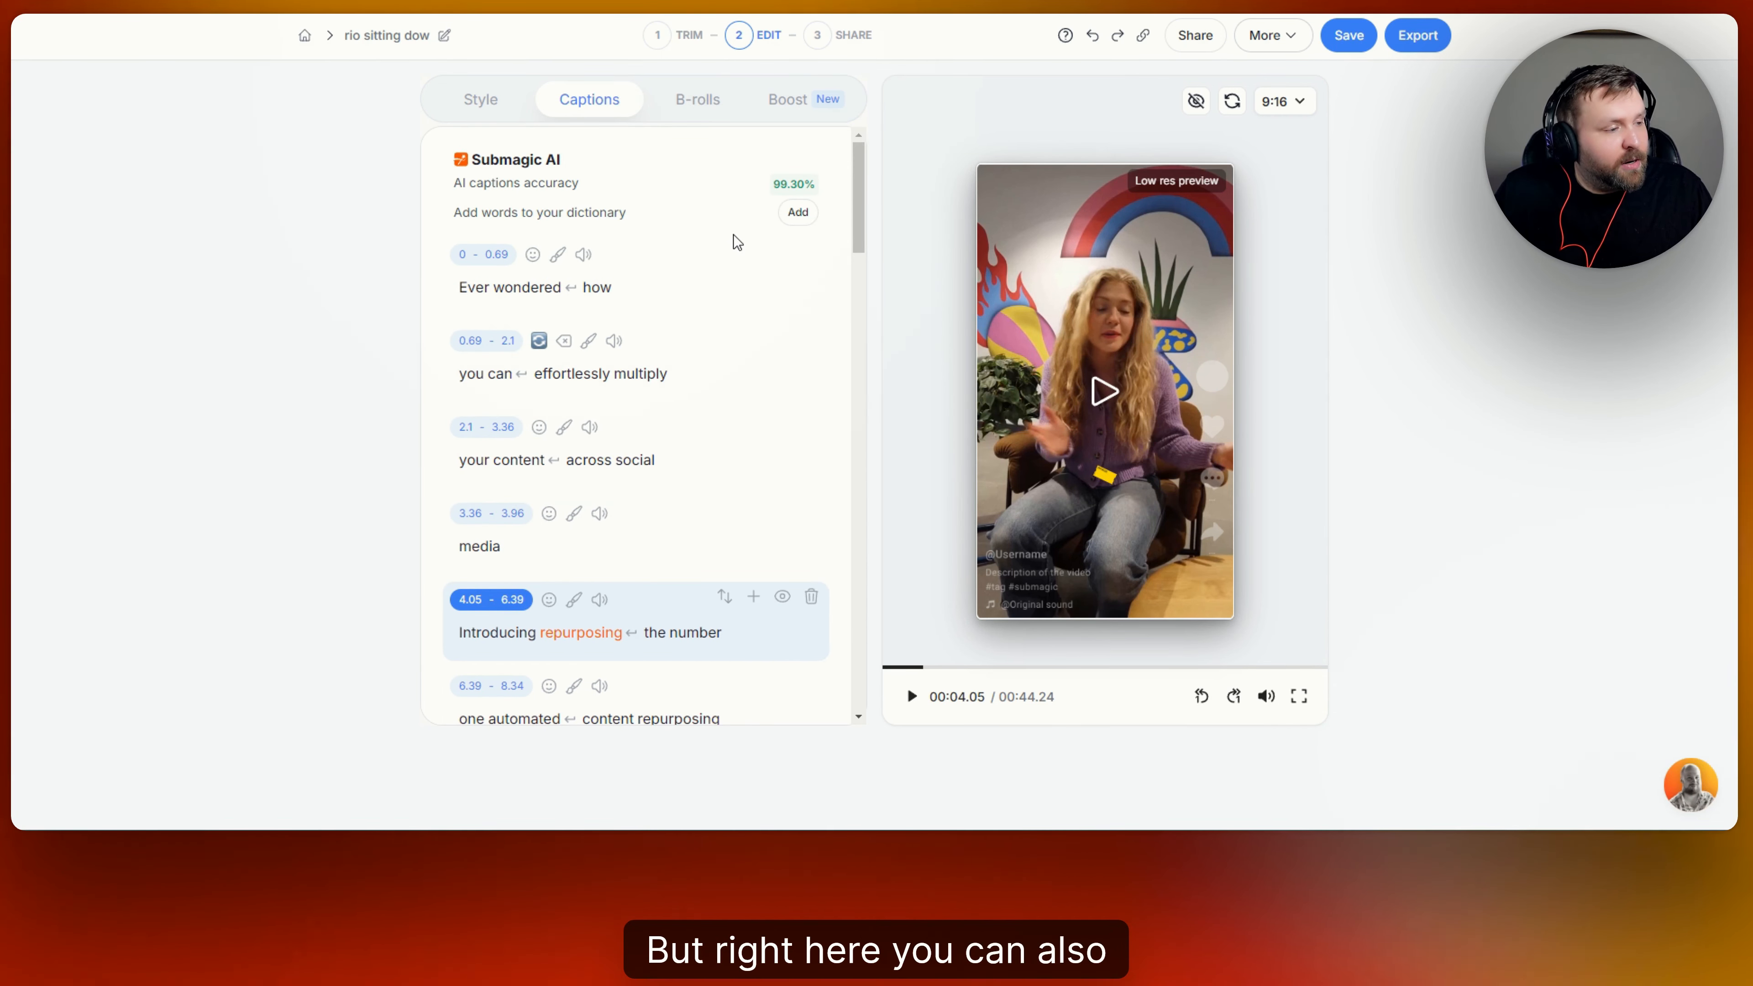
View the emoji choices and sound effects available for the first caption, "Ever wondered how", without adding any.
click(533, 254)
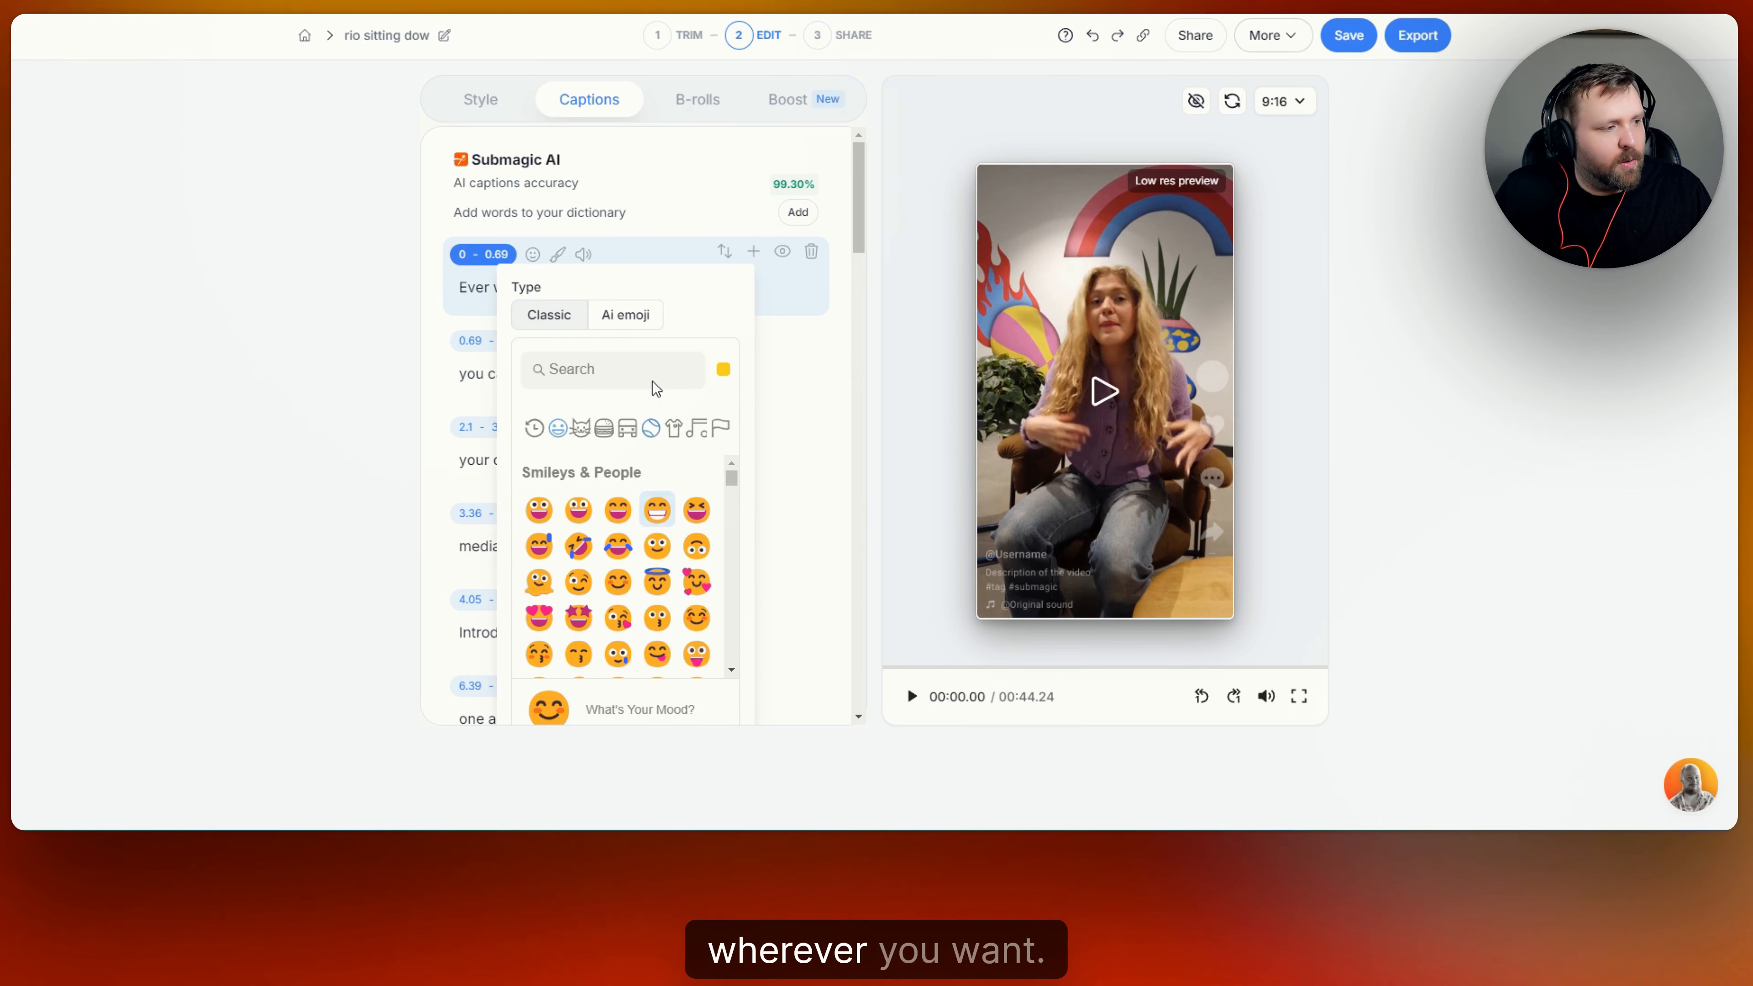
click(678, 198)
click(581, 257)
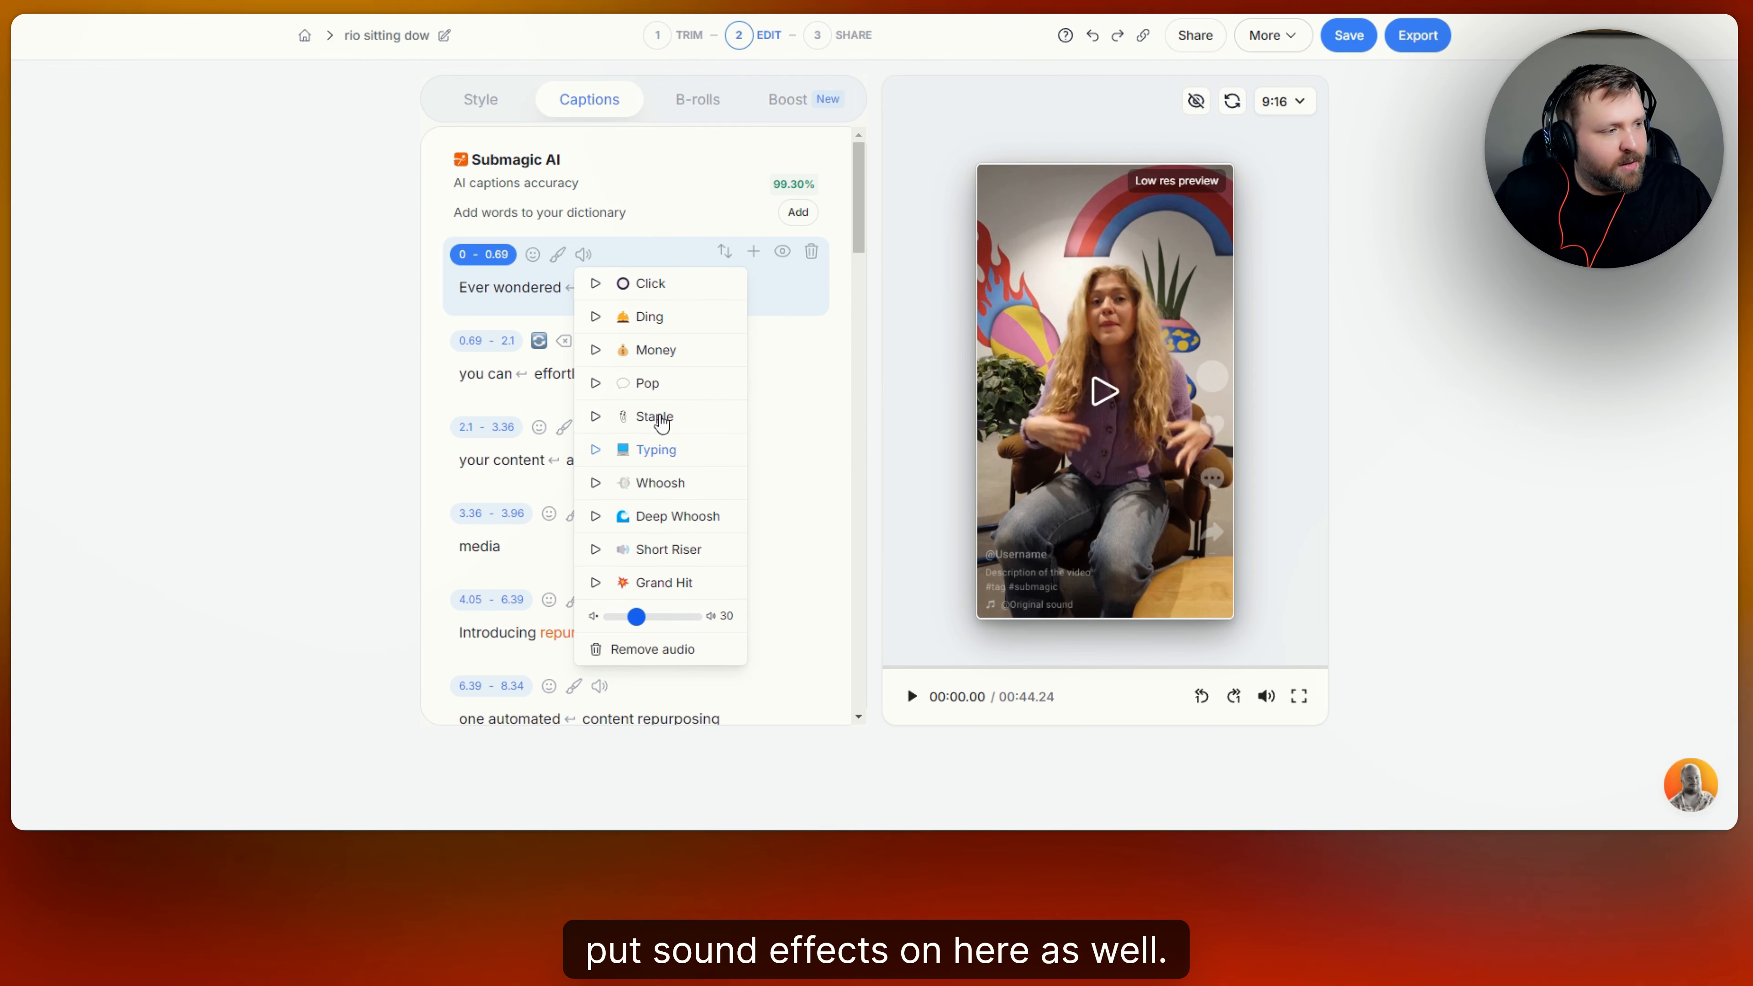
click(674, 195)
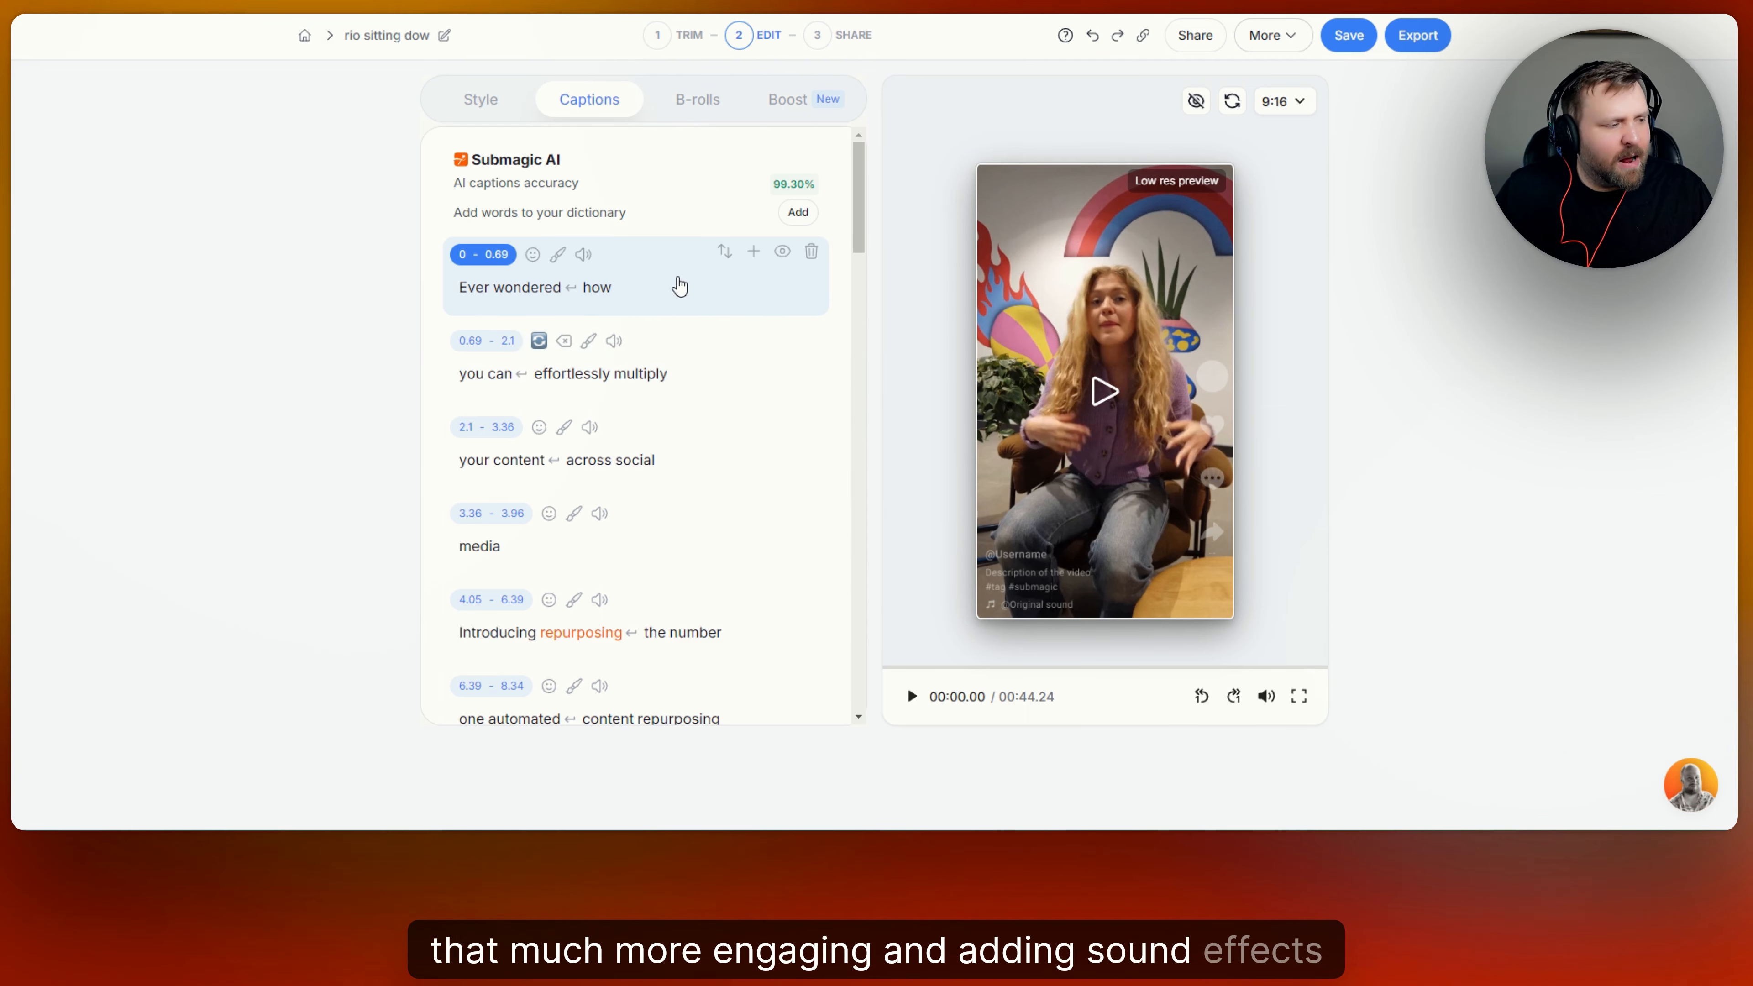
Add the Ding sound effect to the "Instagram" caption at 13.71 - 14.52.
scroll(677, 282, down, 5)
scroll(661, 393, down, 3)
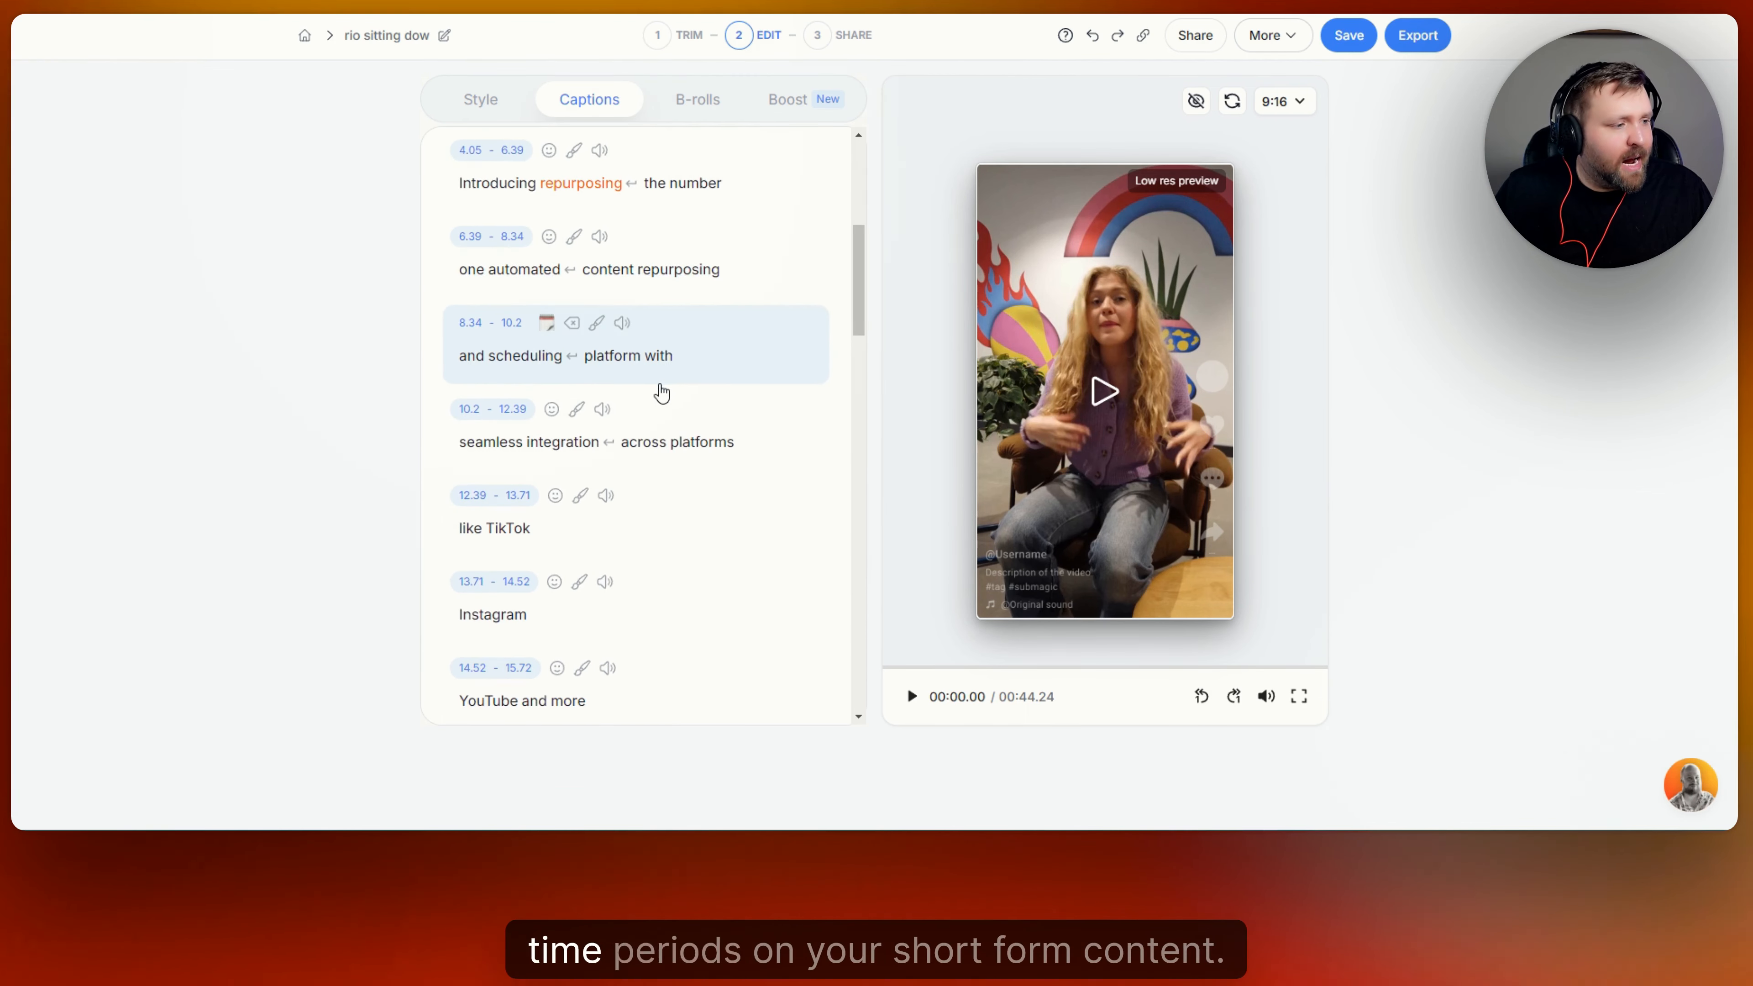
scroll(642, 445, down, 3)
scroll(655, 433, up, 1)
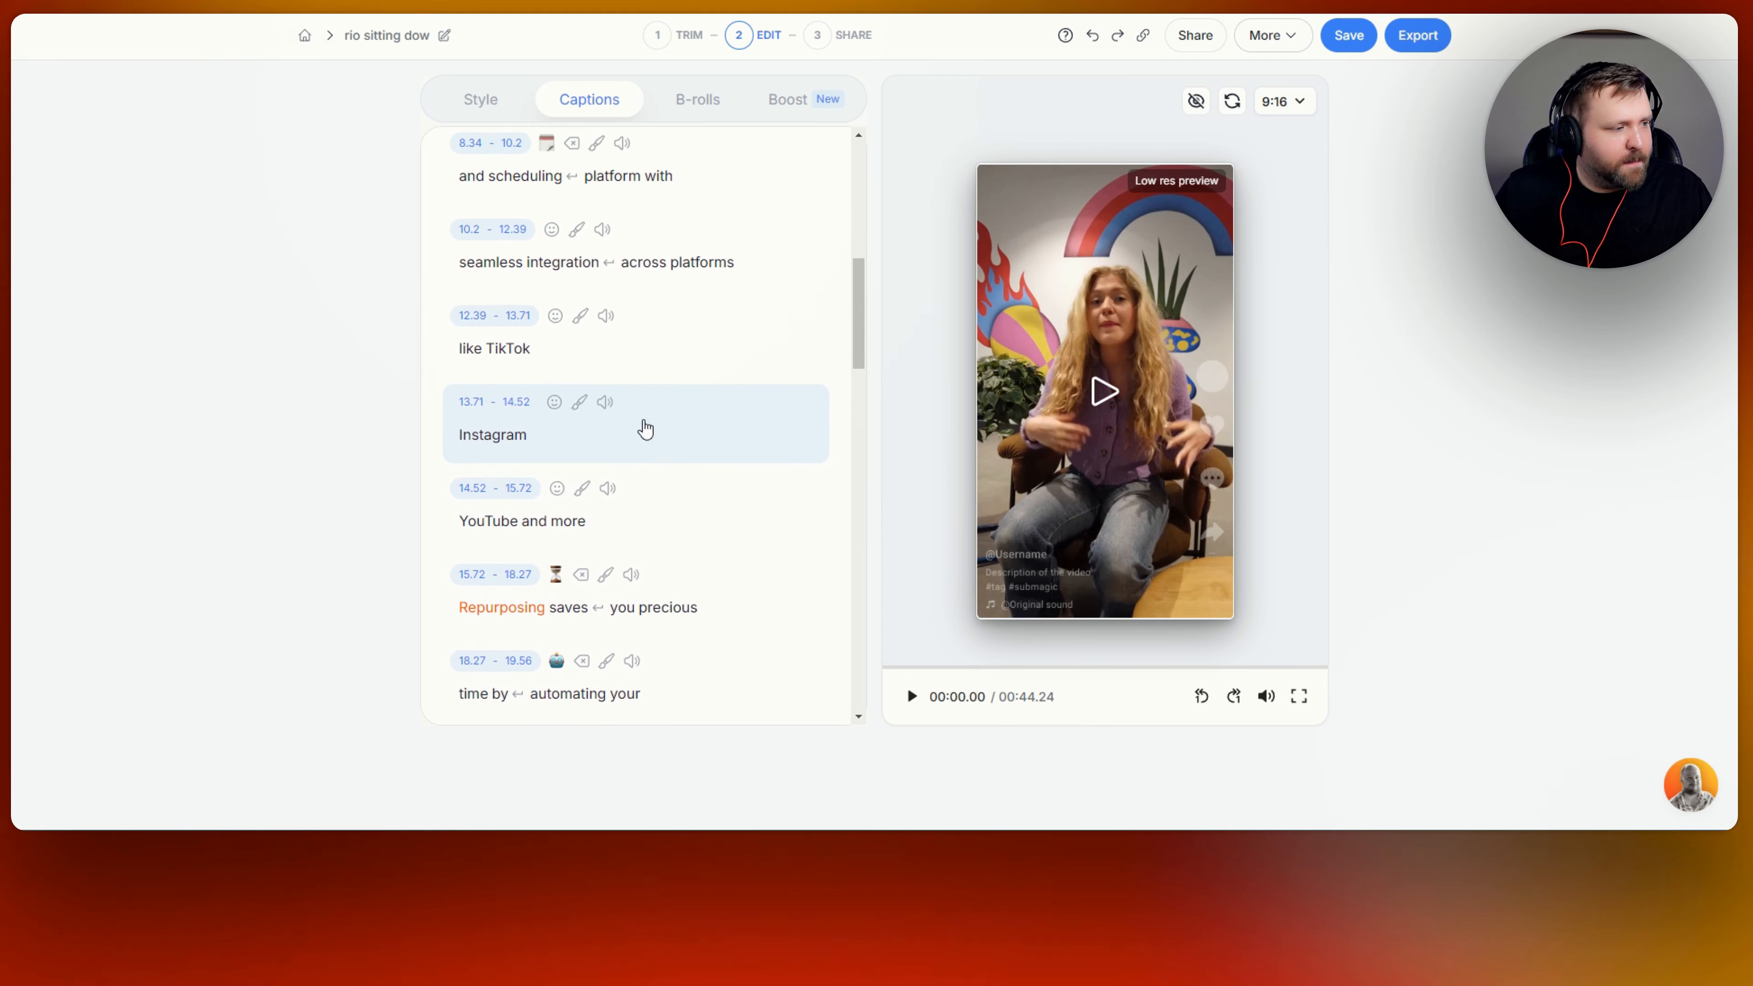
click(656, 439)
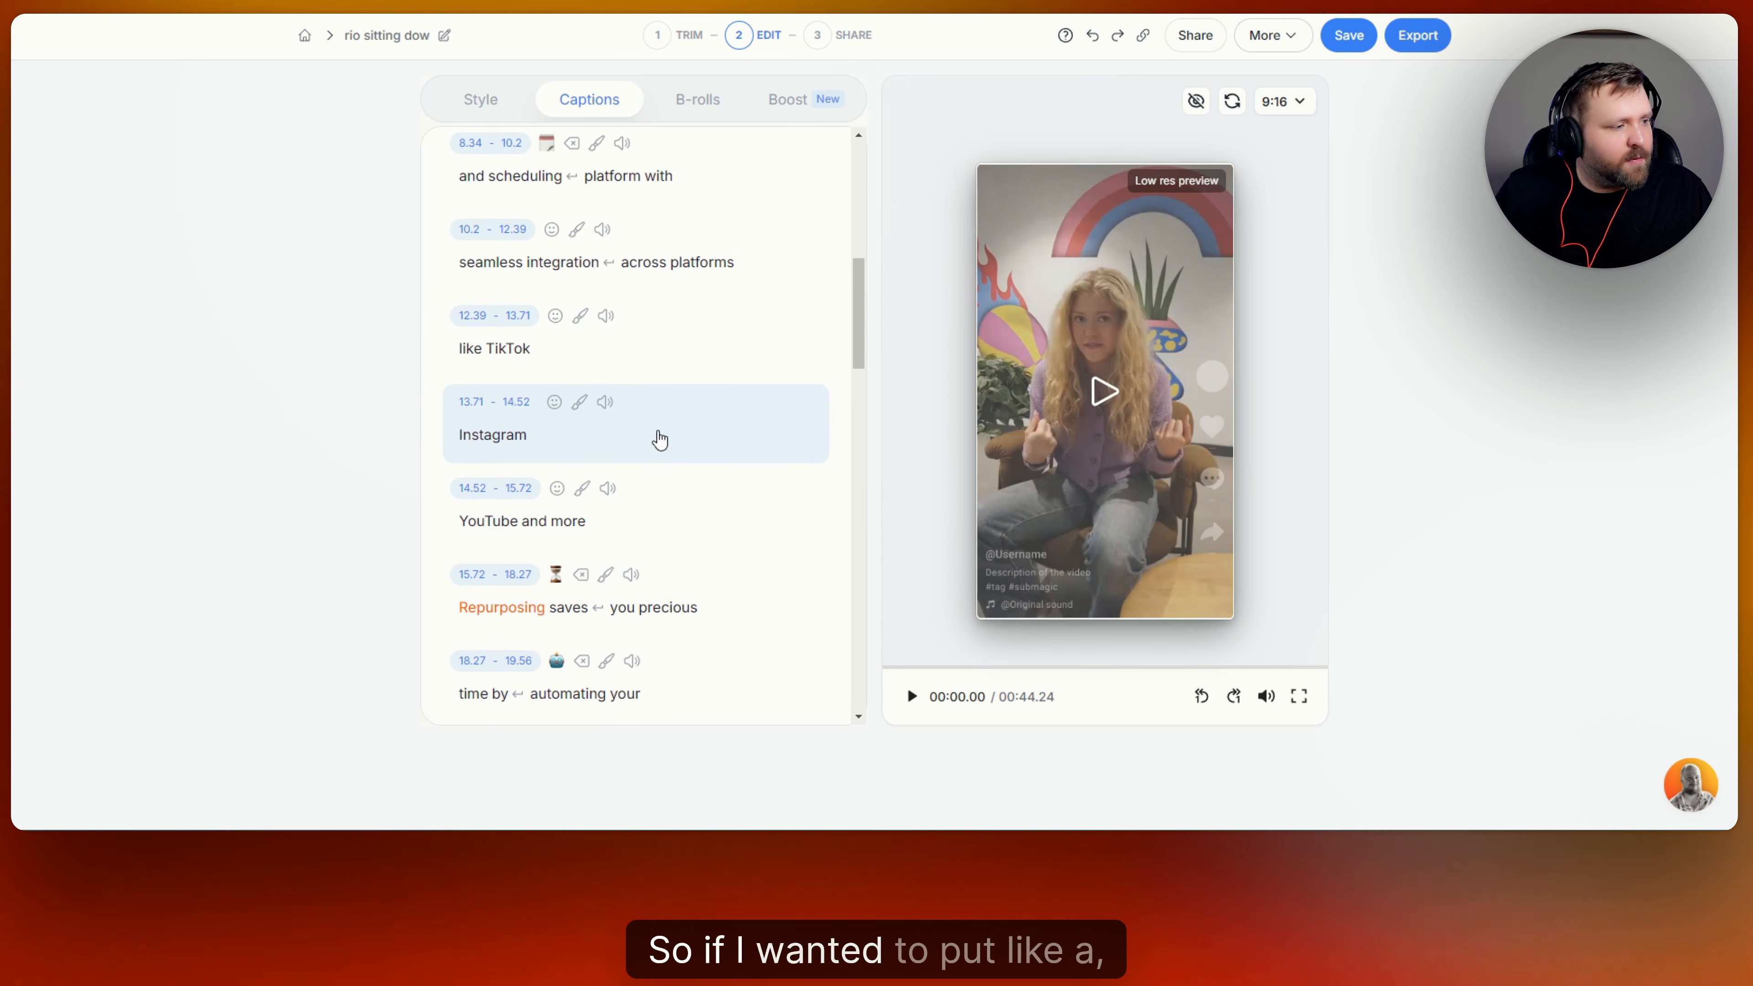
click(605, 403)
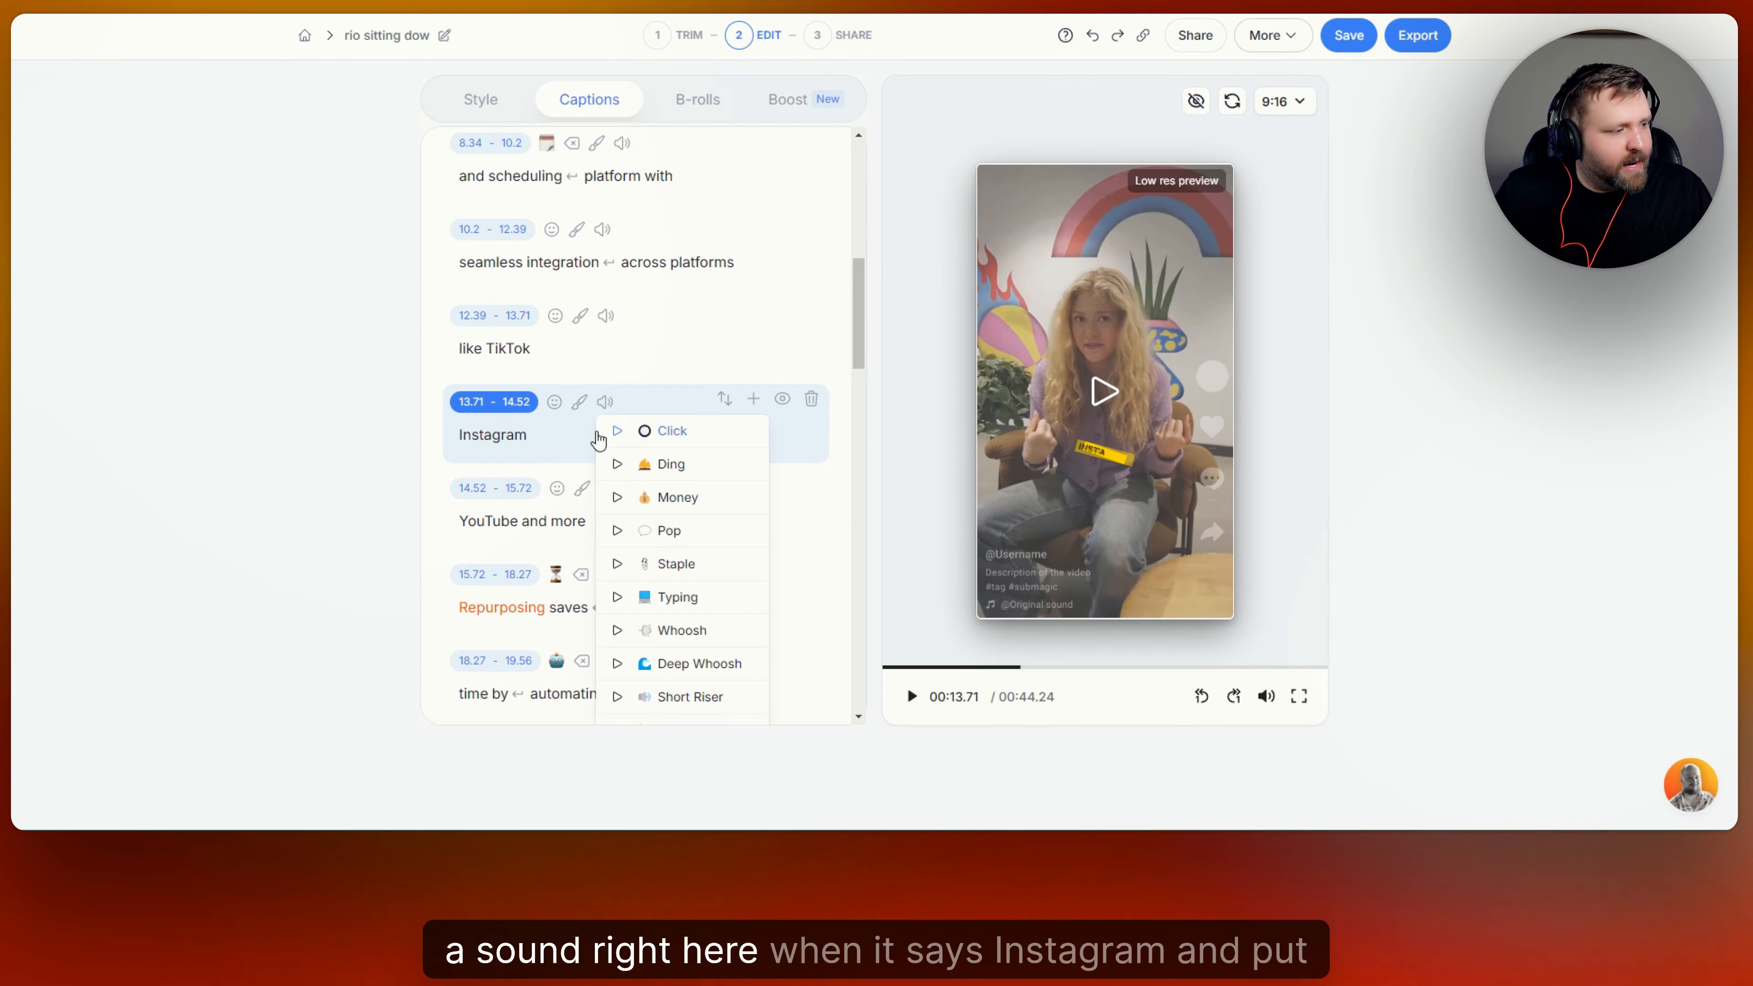
click(679, 478)
Review the sound choices for the "Instagram" caption and play the video from there to hear the Ding.
click(606, 402)
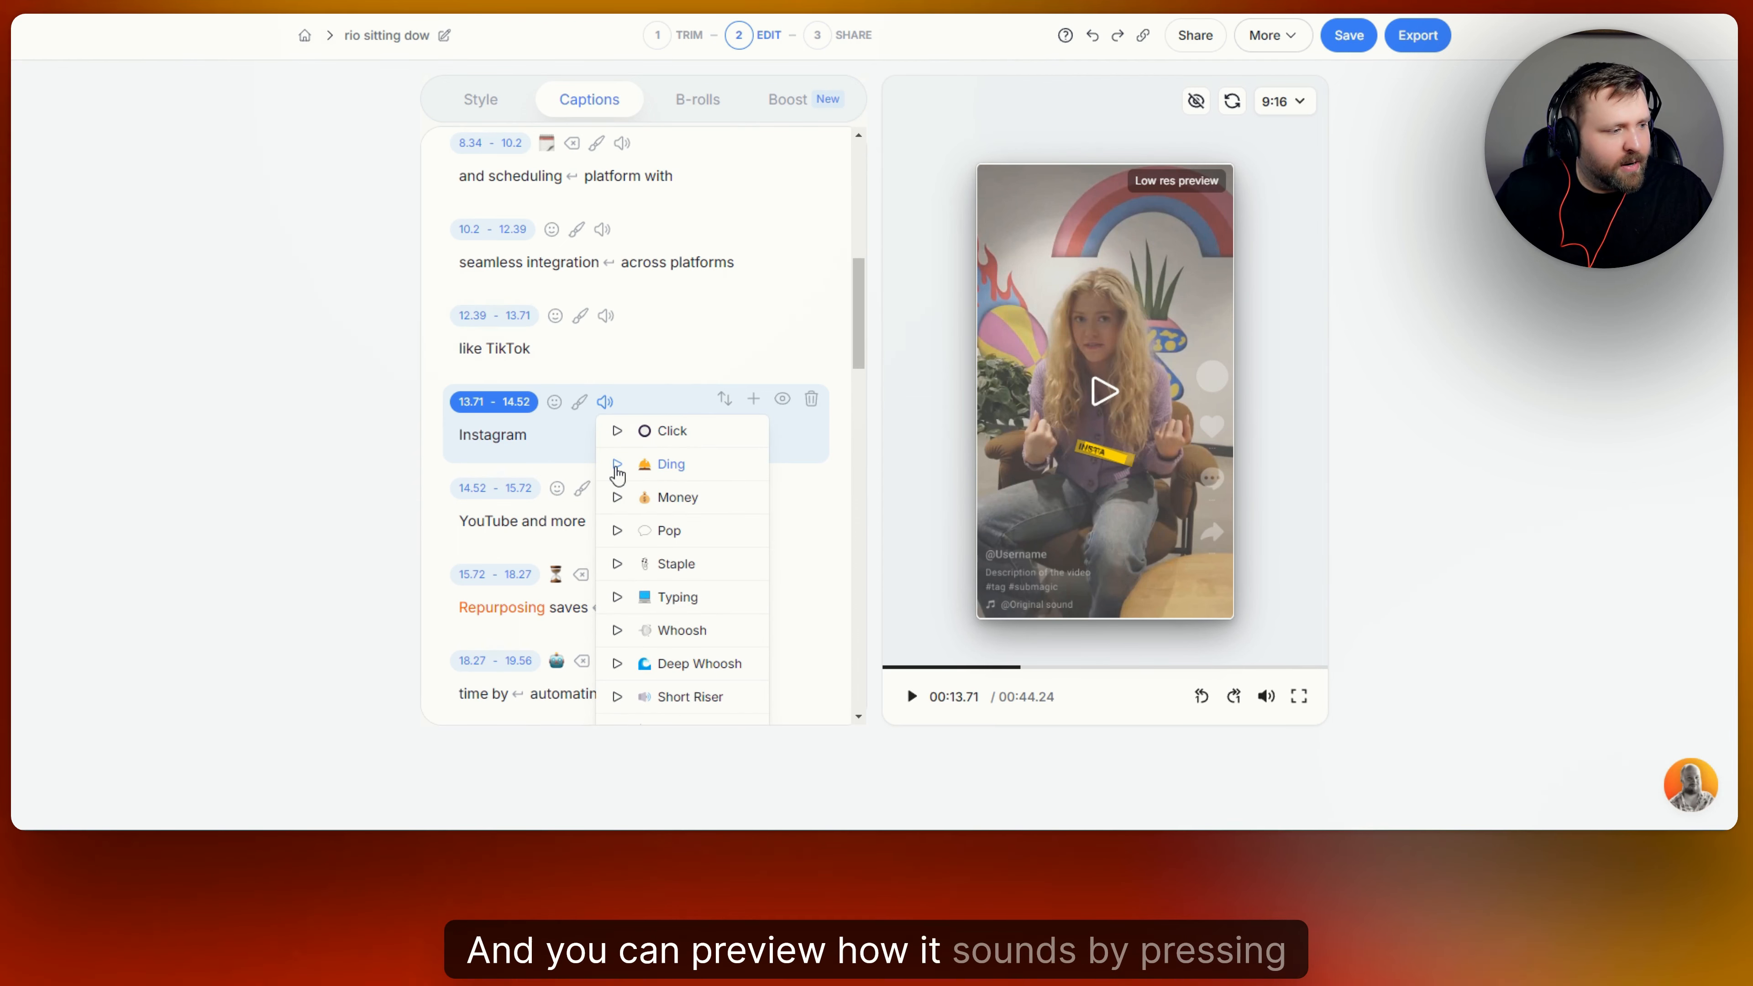
click(669, 404)
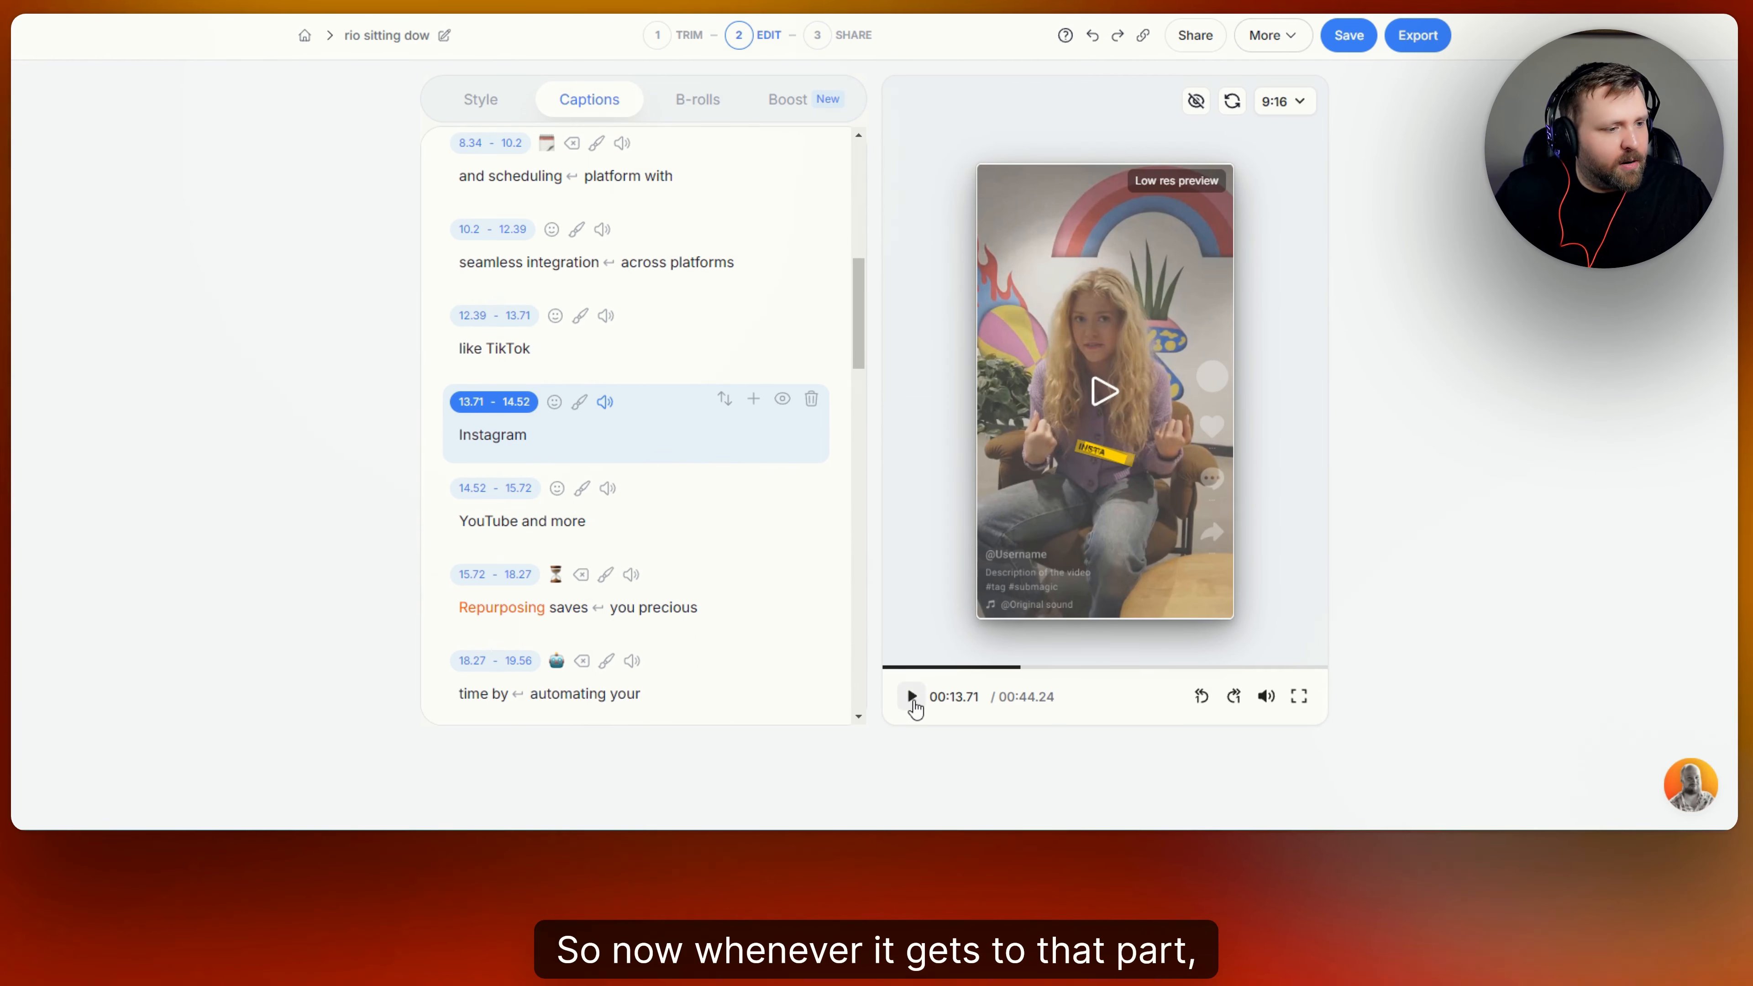
click(911, 697)
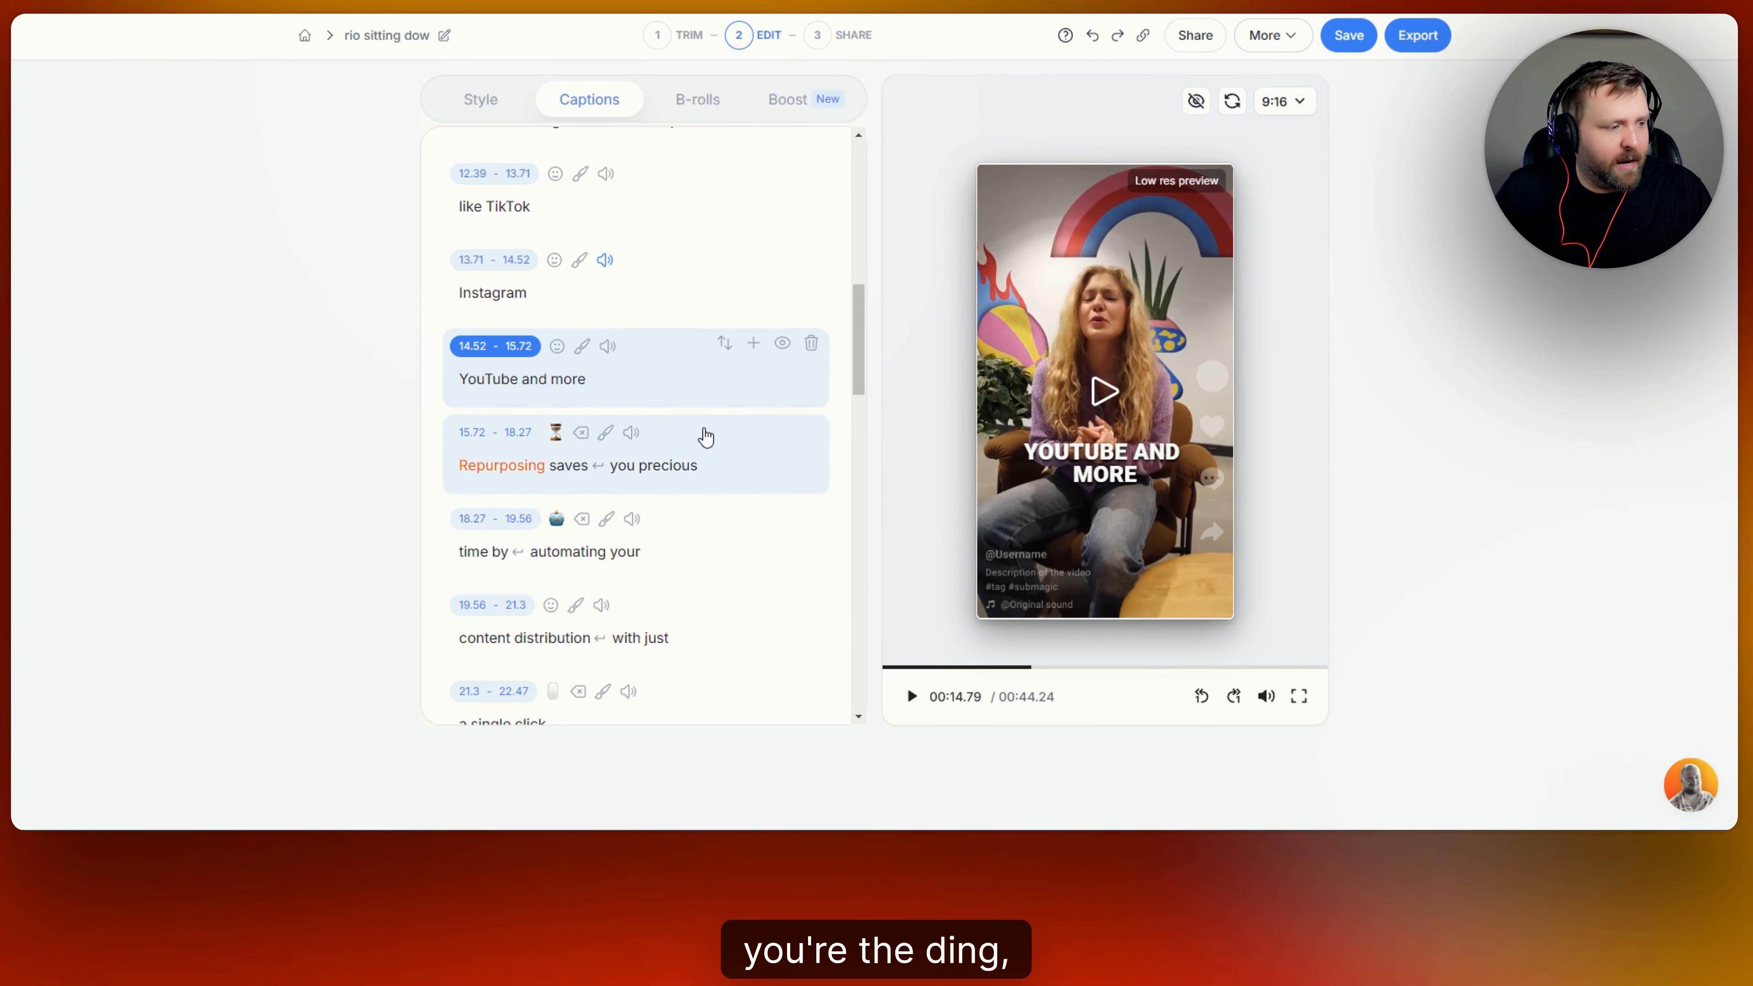
Add the Money sound effect to the last caption, "out for free", and play the video from that caption.
scroll(705, 436, down, 20)
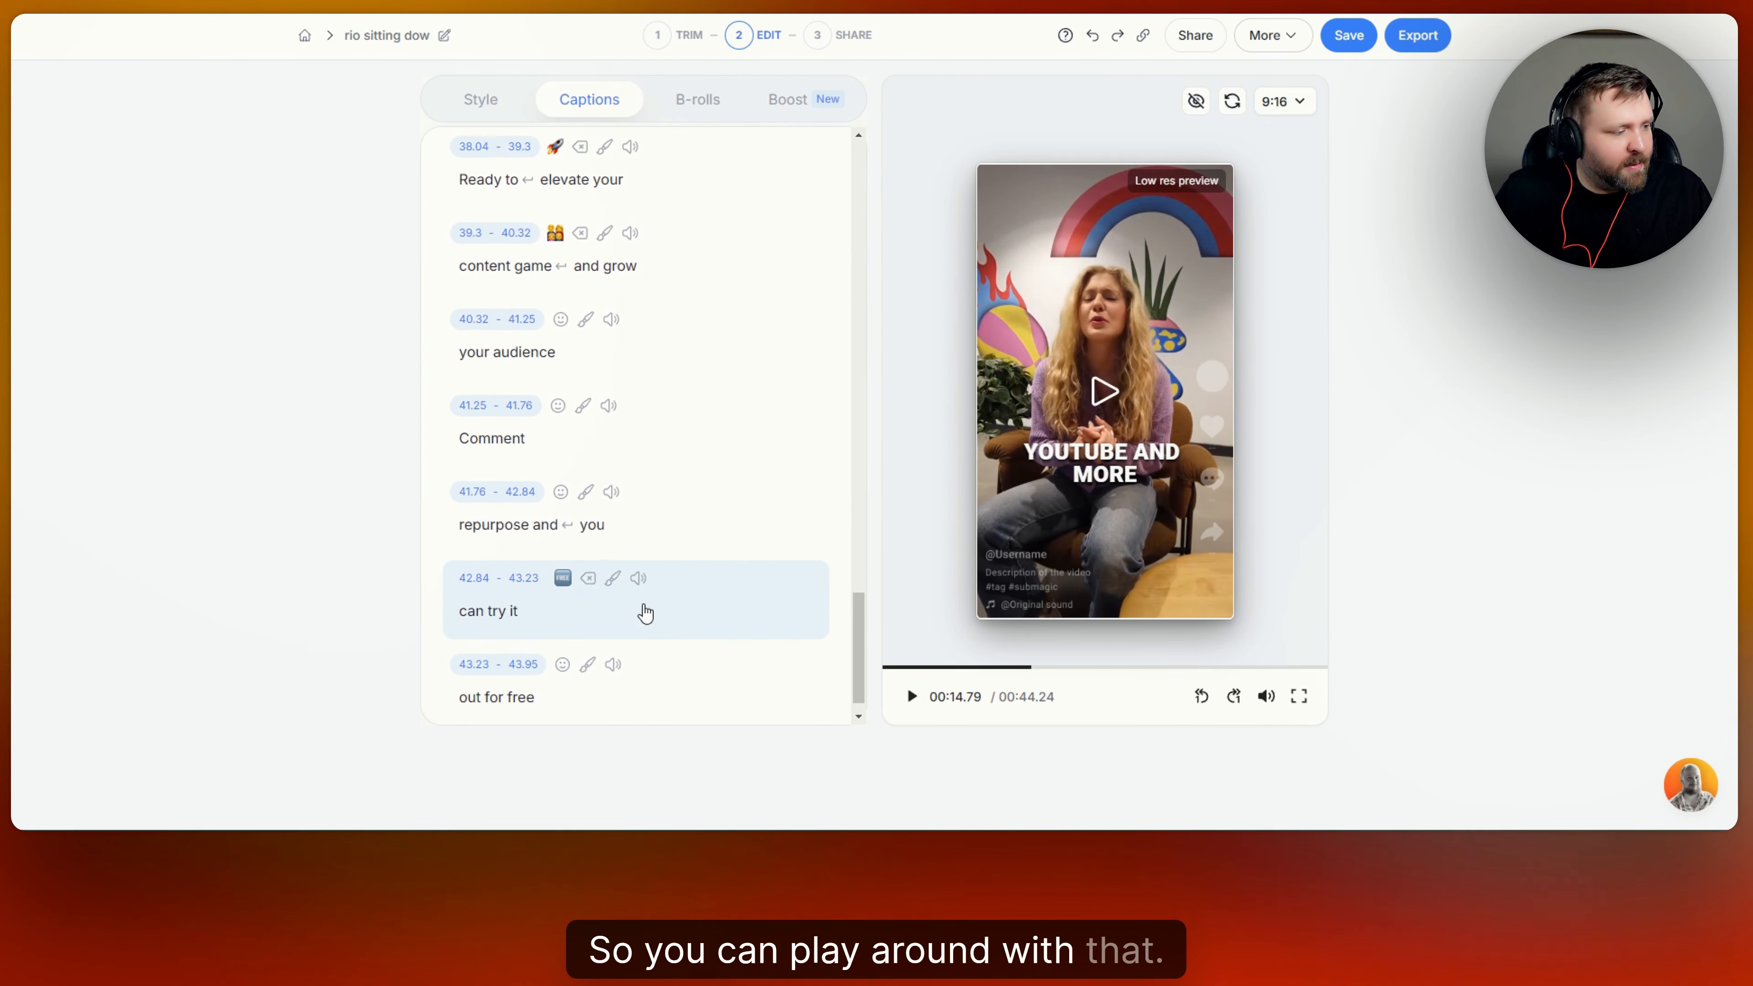
scroll(645, 612, down, 1)
click(613, 635)
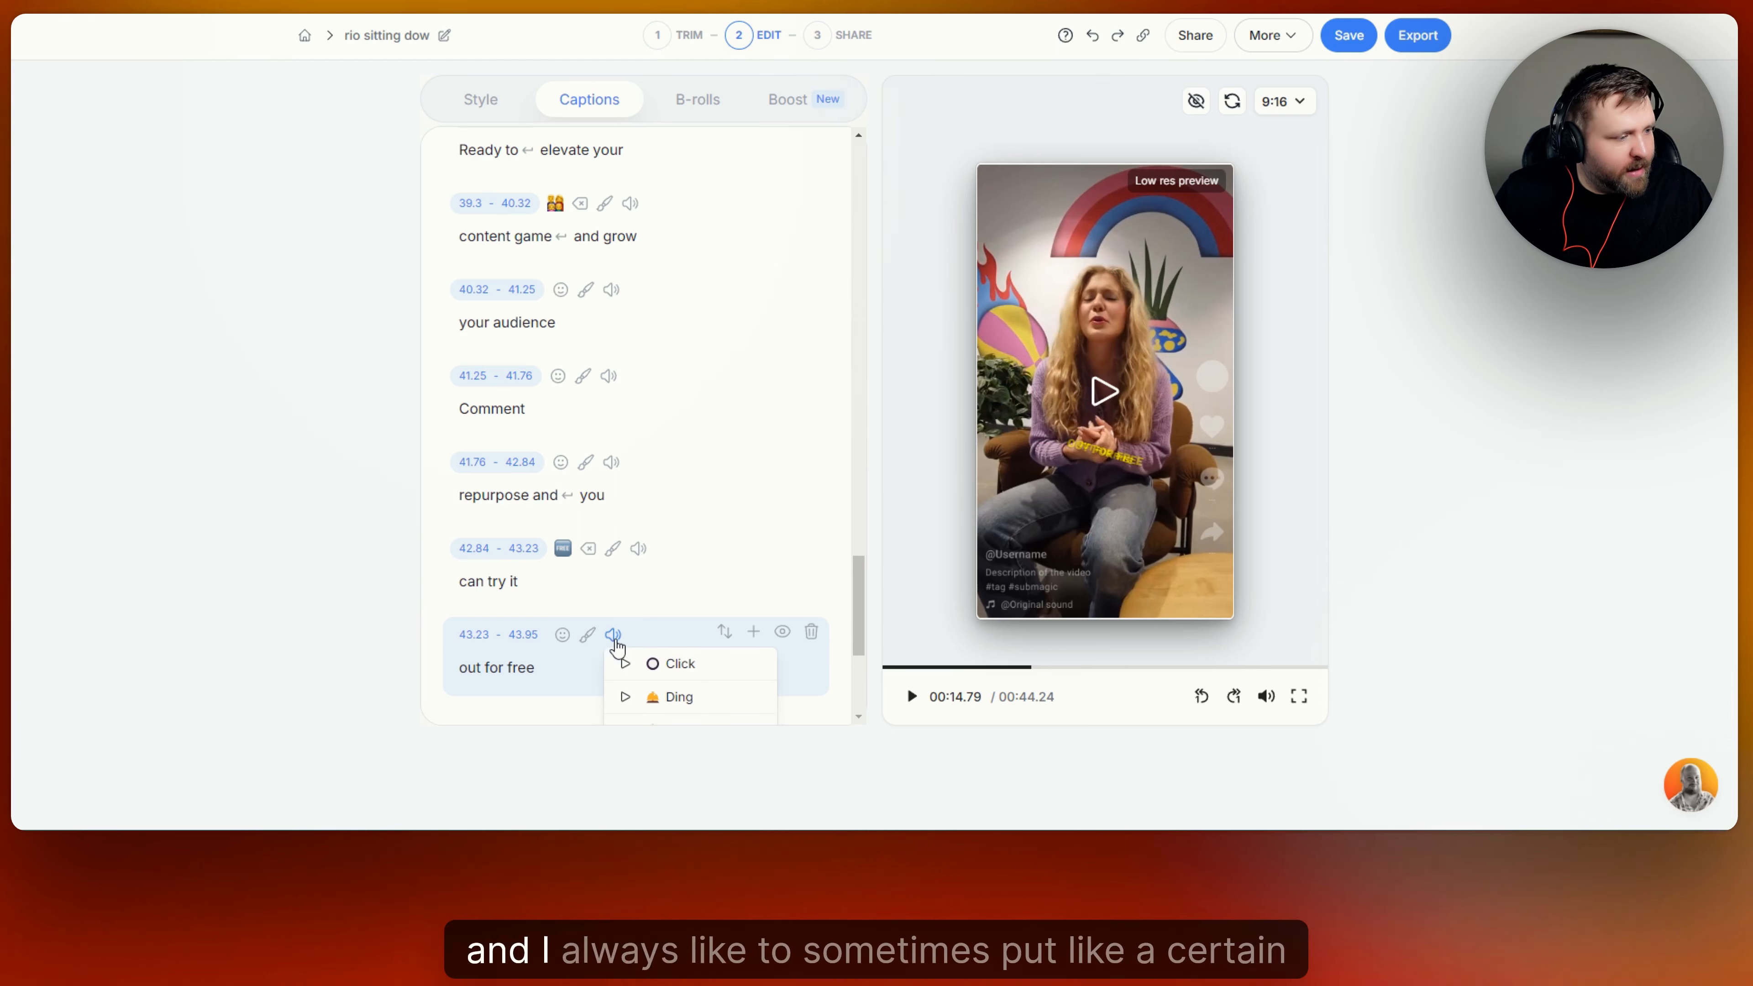
scroll(696, 661, down, 5)
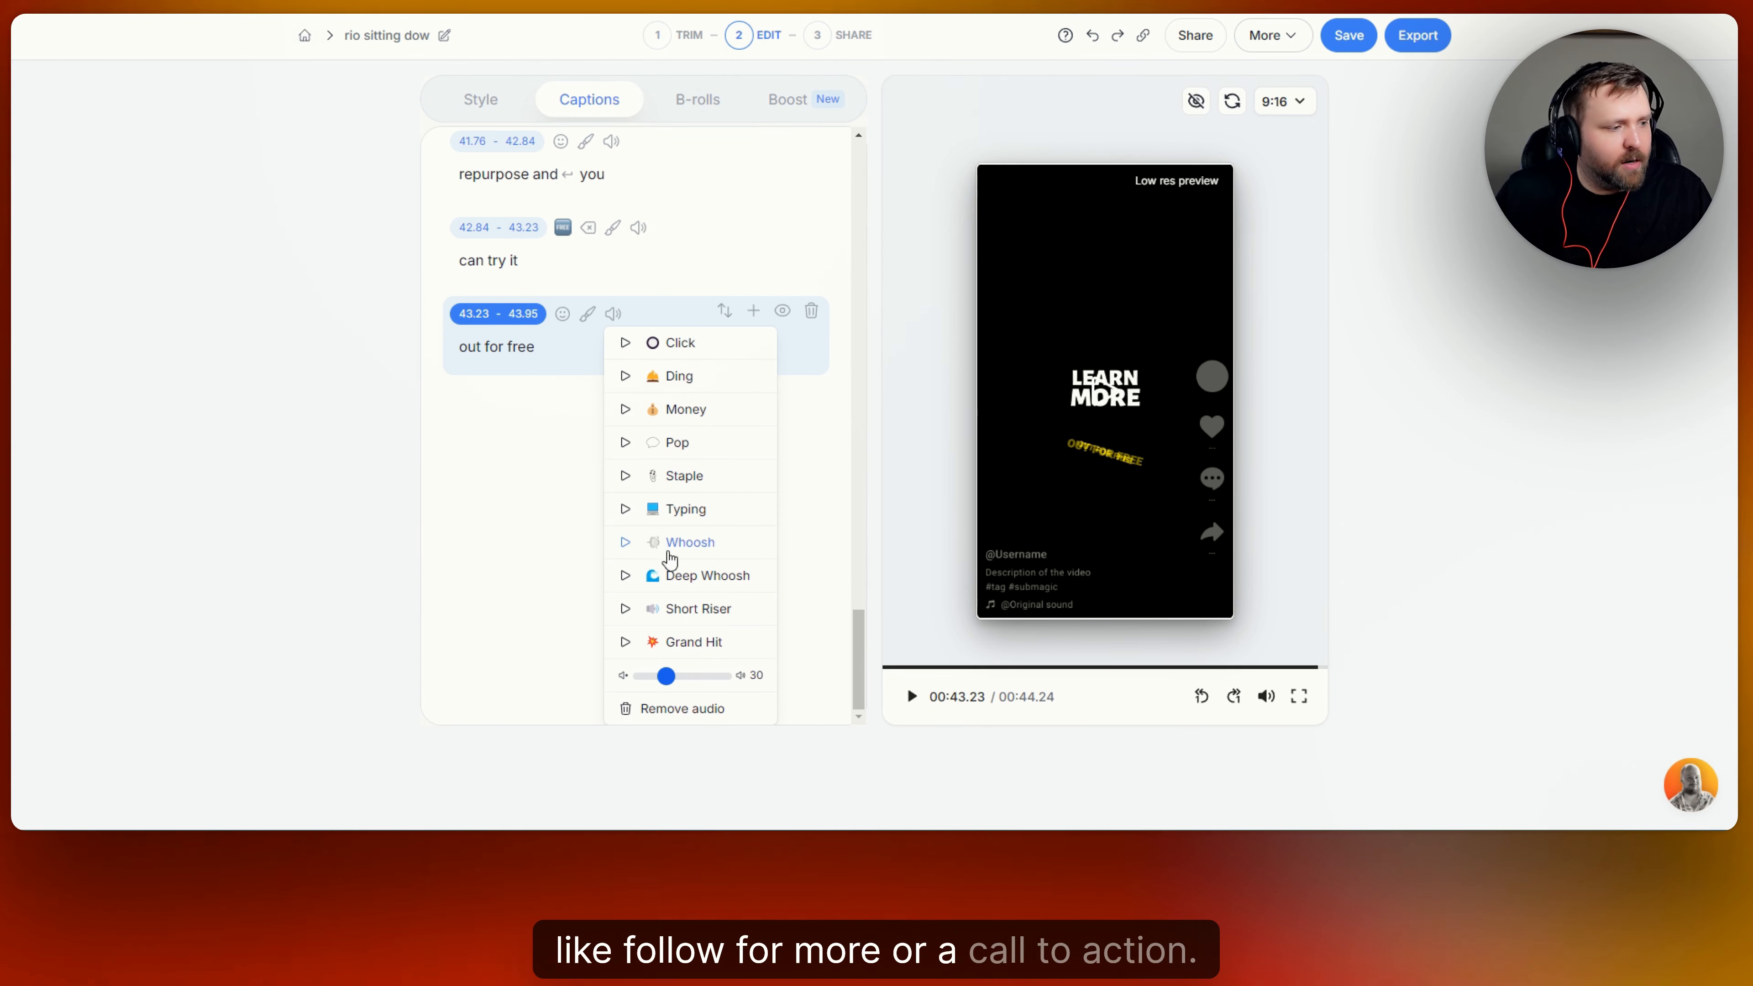
click(686, 414)
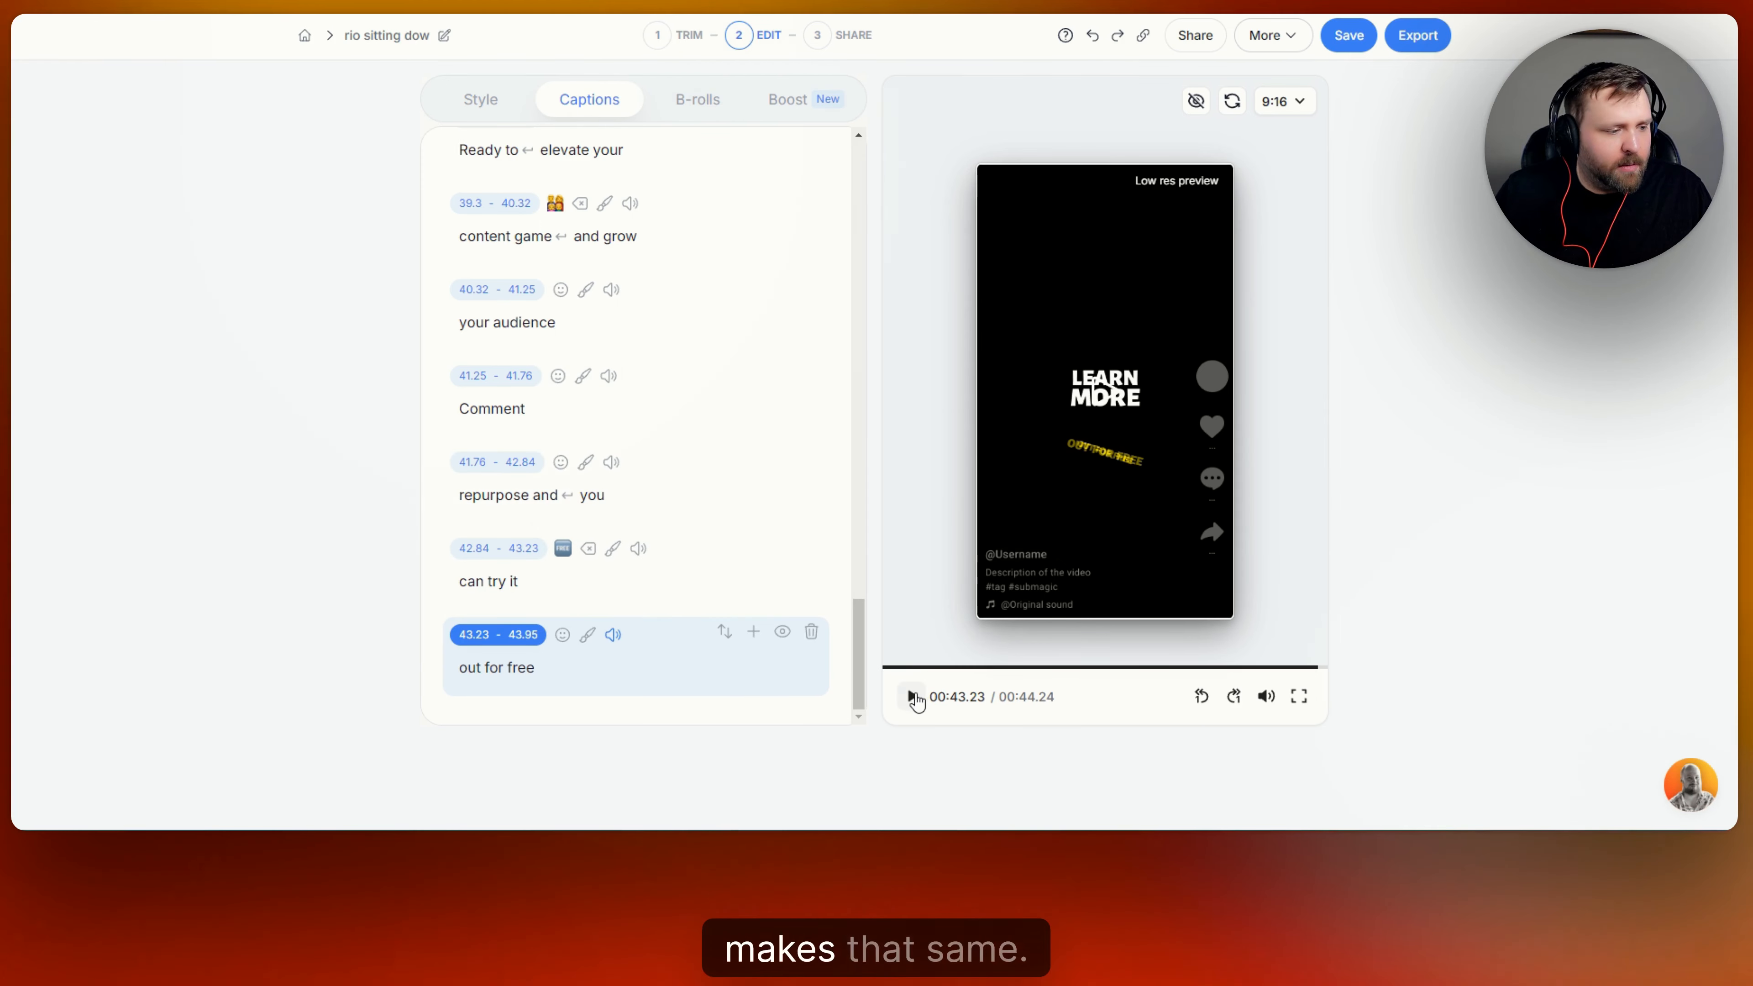
click(912, 697)
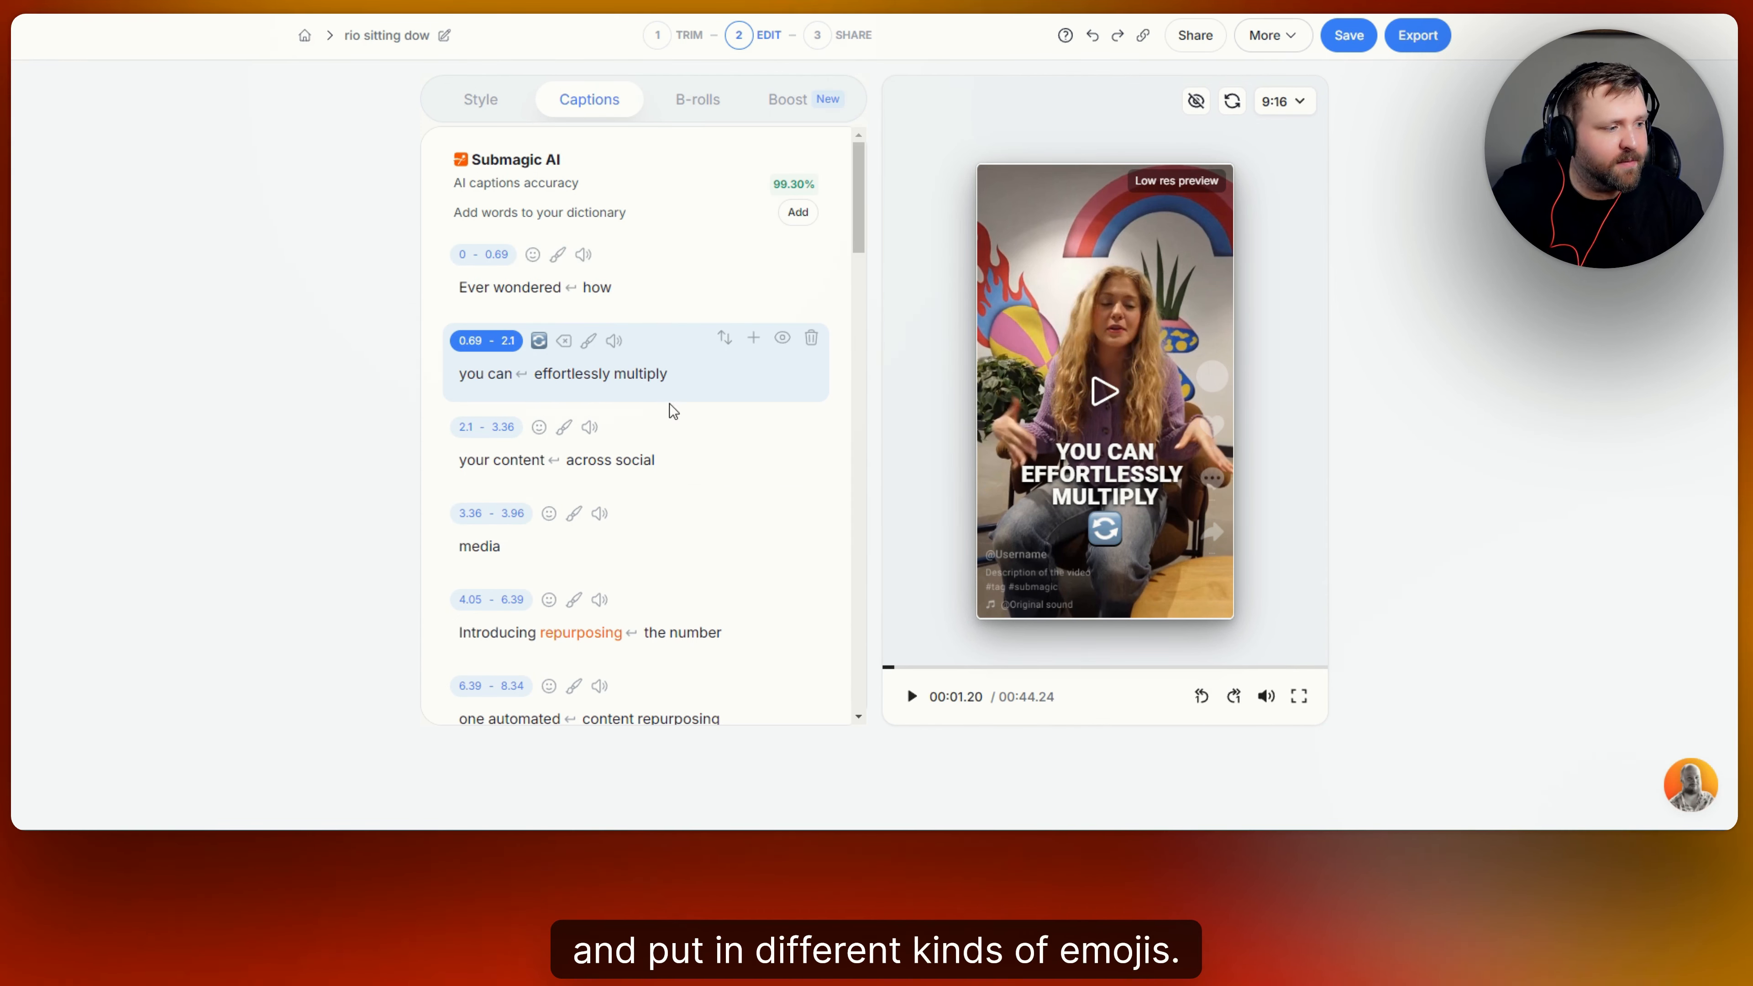
Go to the video's B-rolls and add them automatically with Magic B-rolls.
click(704, 104)
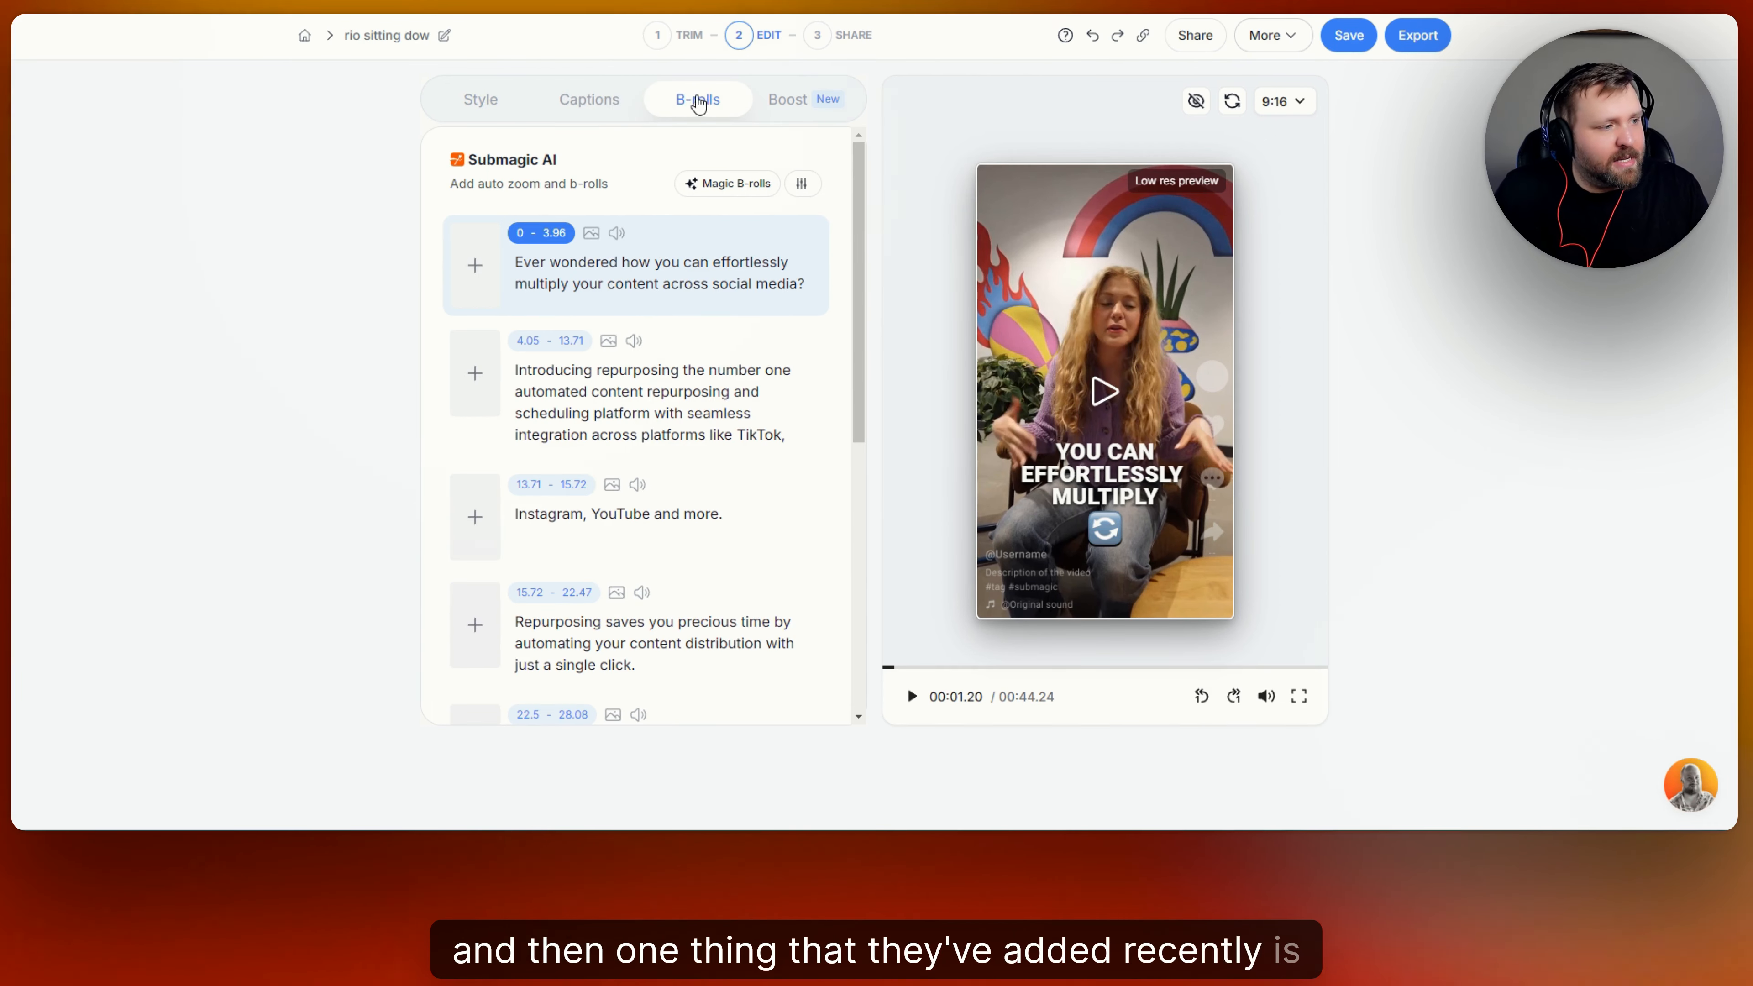
scroll(696, 269, down, 8)
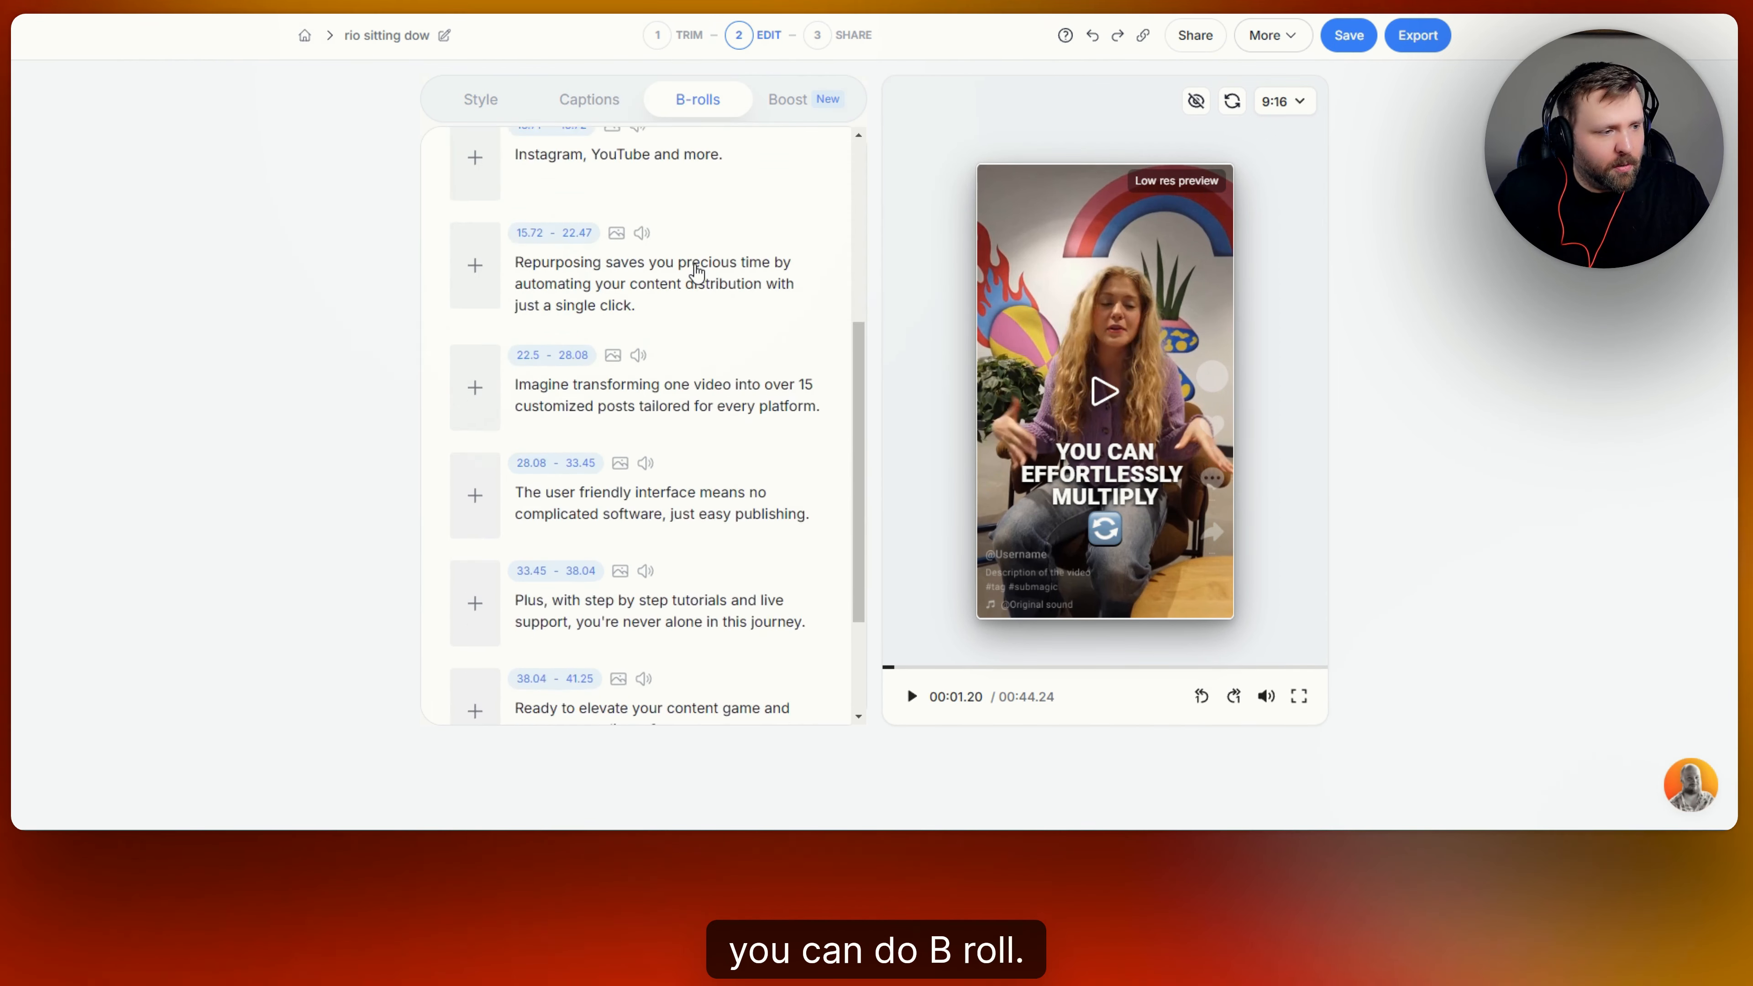
scroll(704, 265, up, 8)
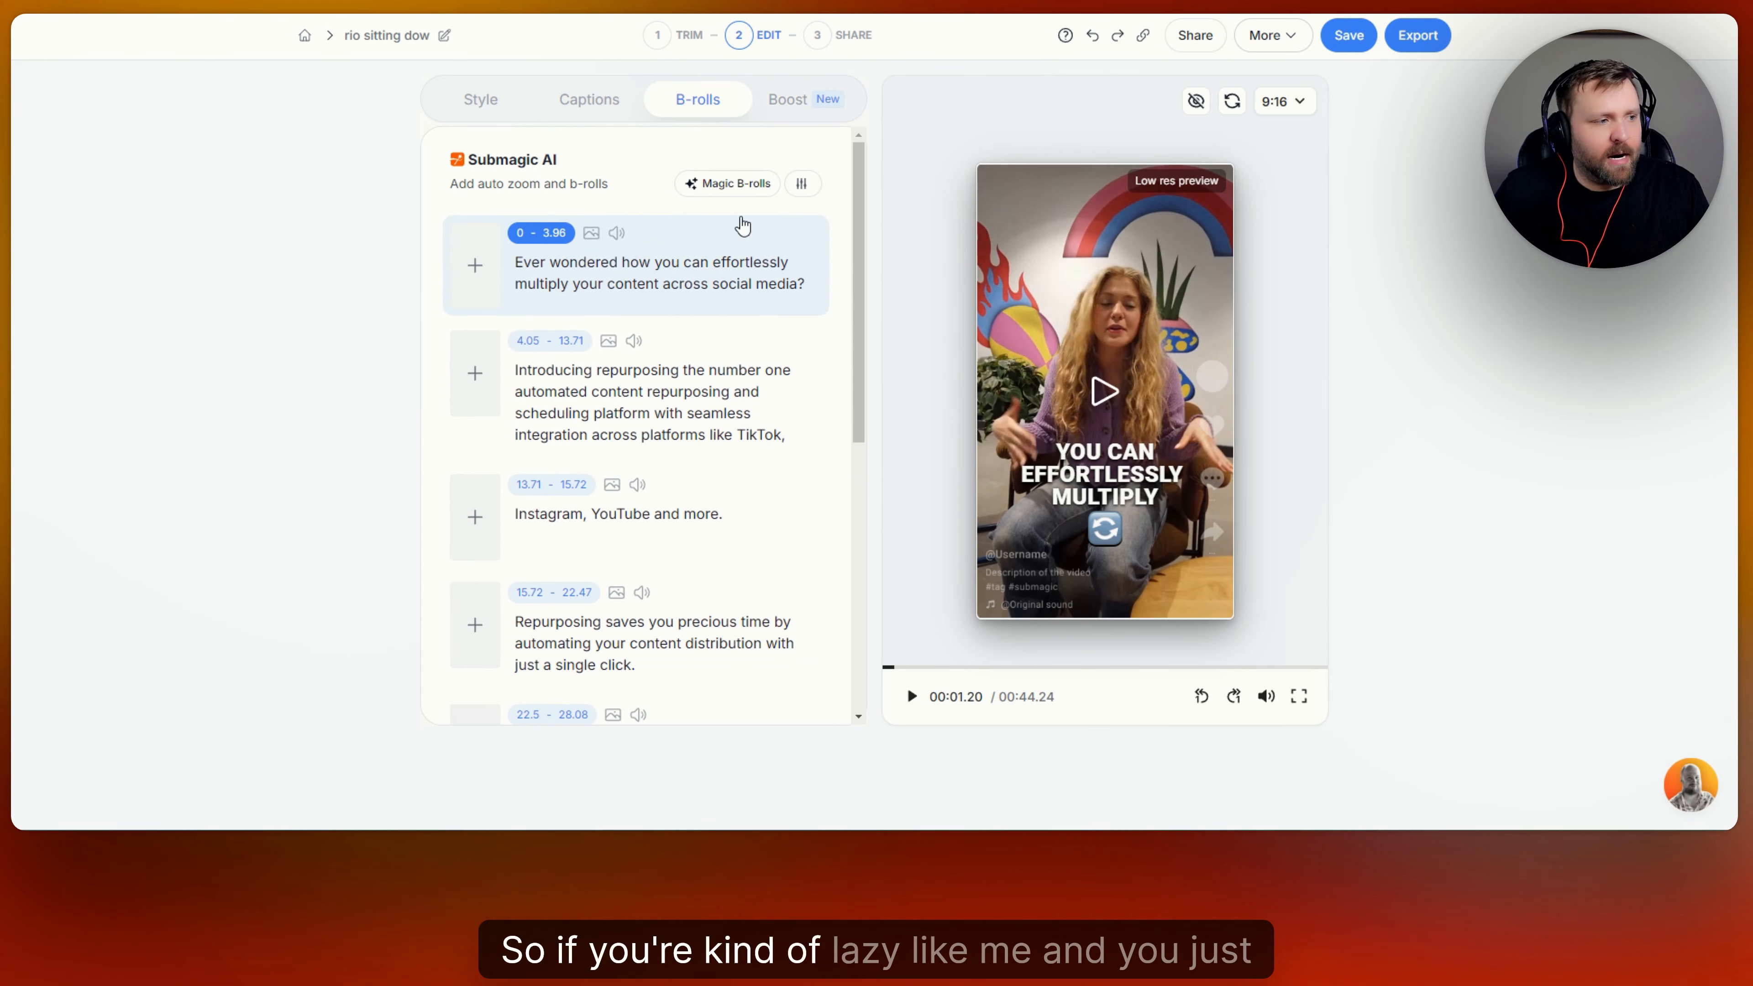
click(743, 188)
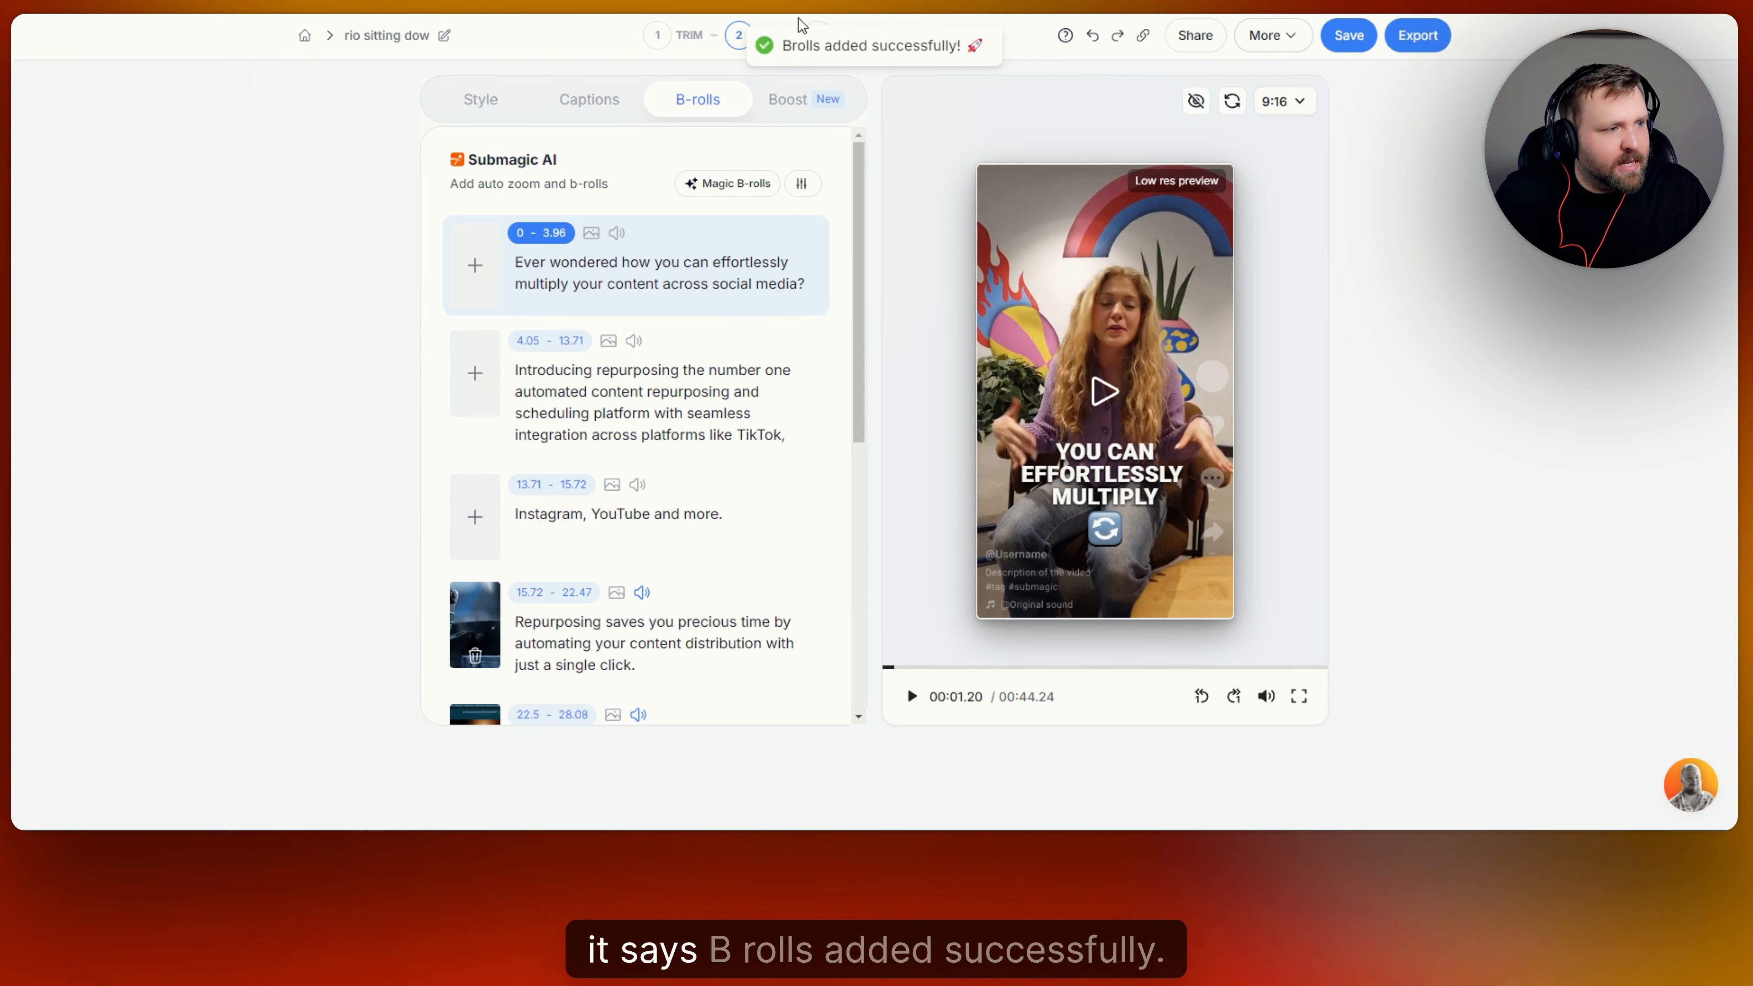
Play the automatically added B-rolls in the 15.72 - 22.47 and 22.5 - 28.08 segments to check them.
scroll(573, 276, down, 5)
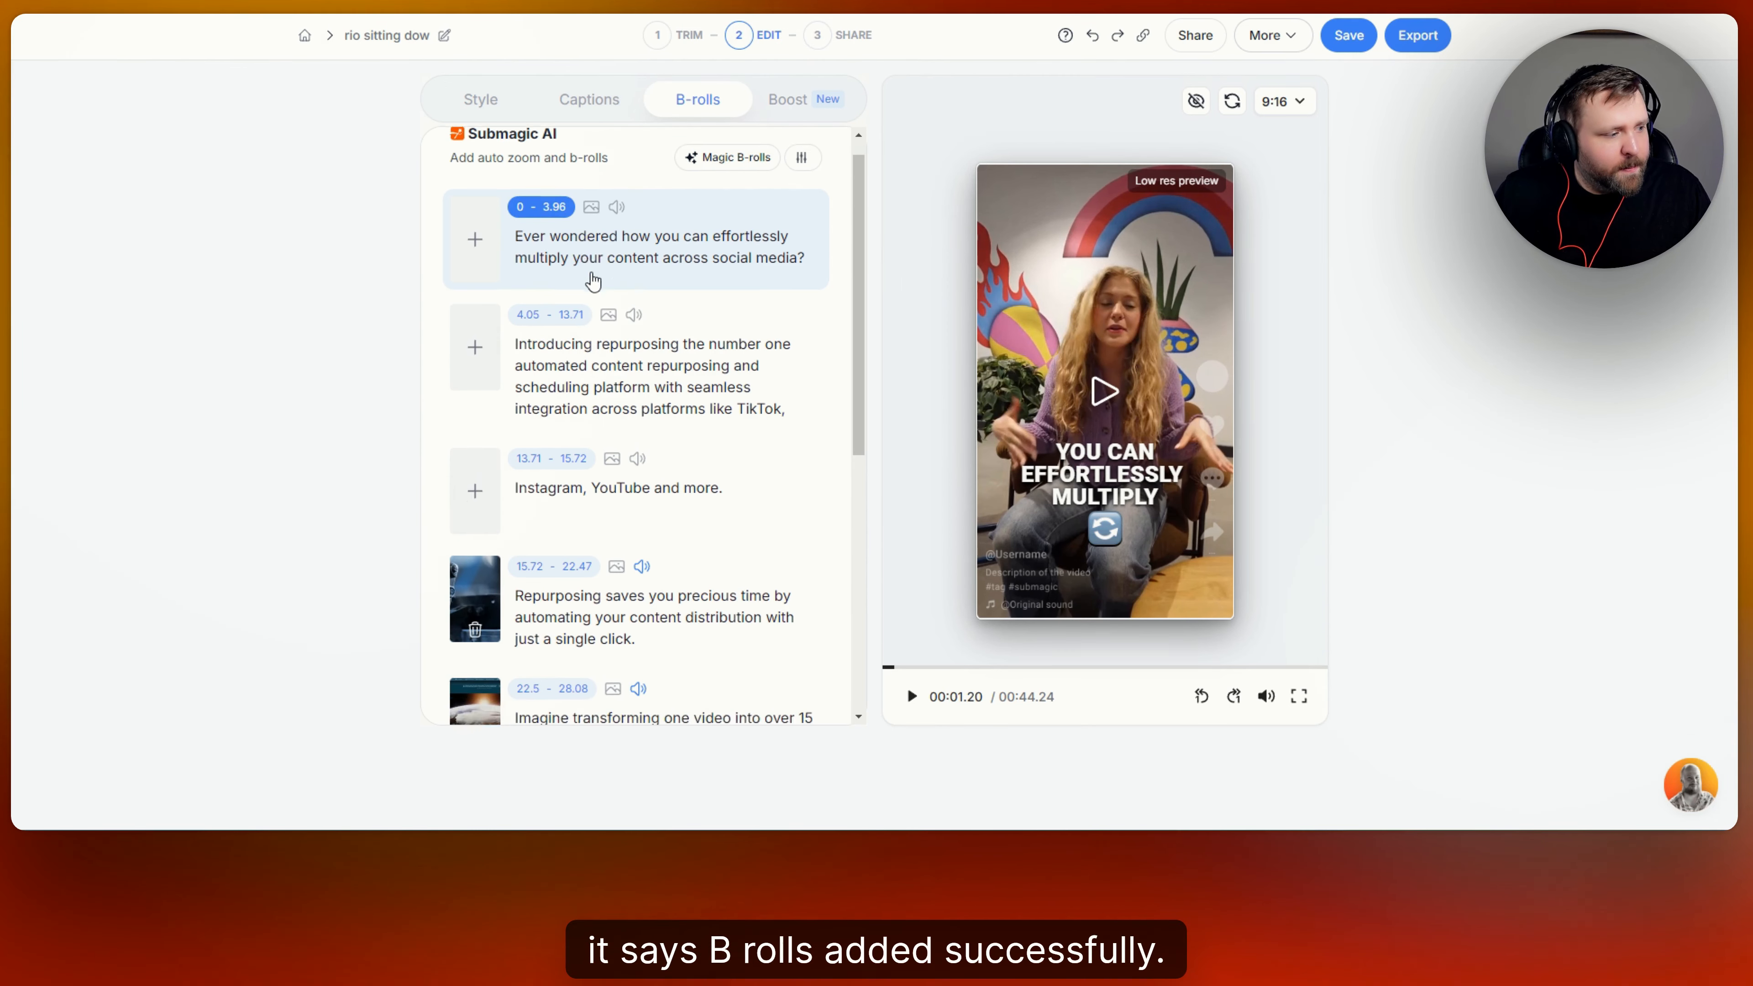
click(492, 342)
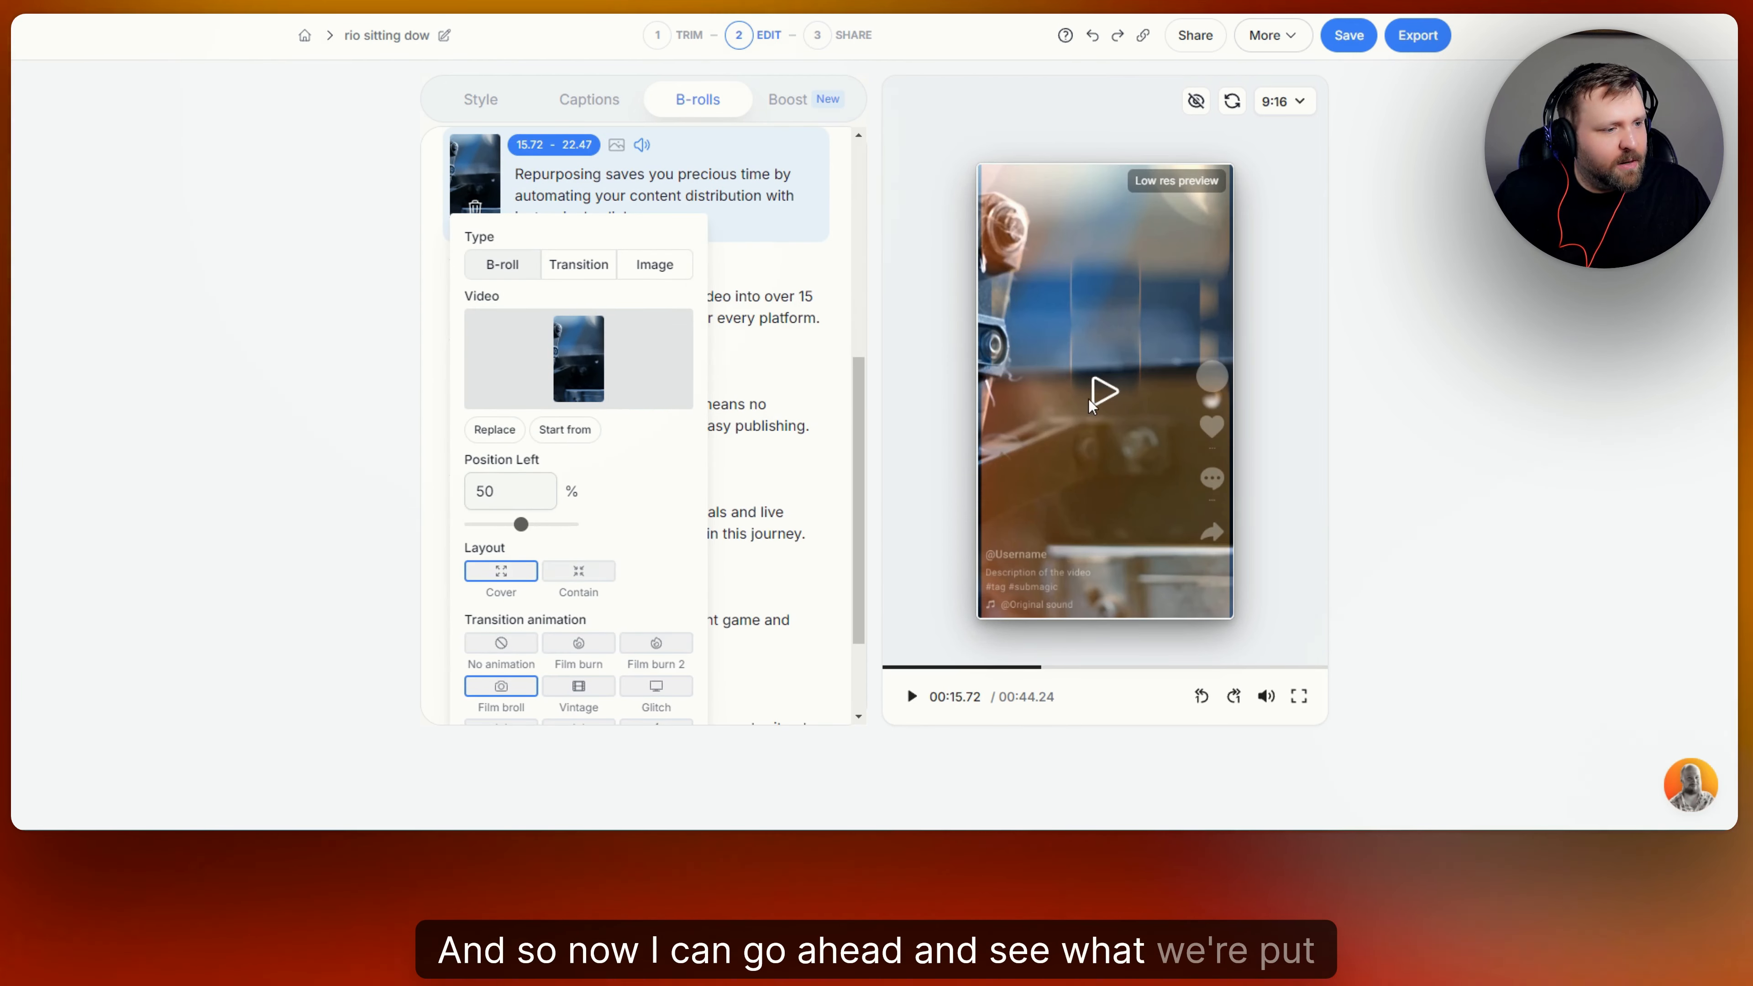
click(1090, 394)
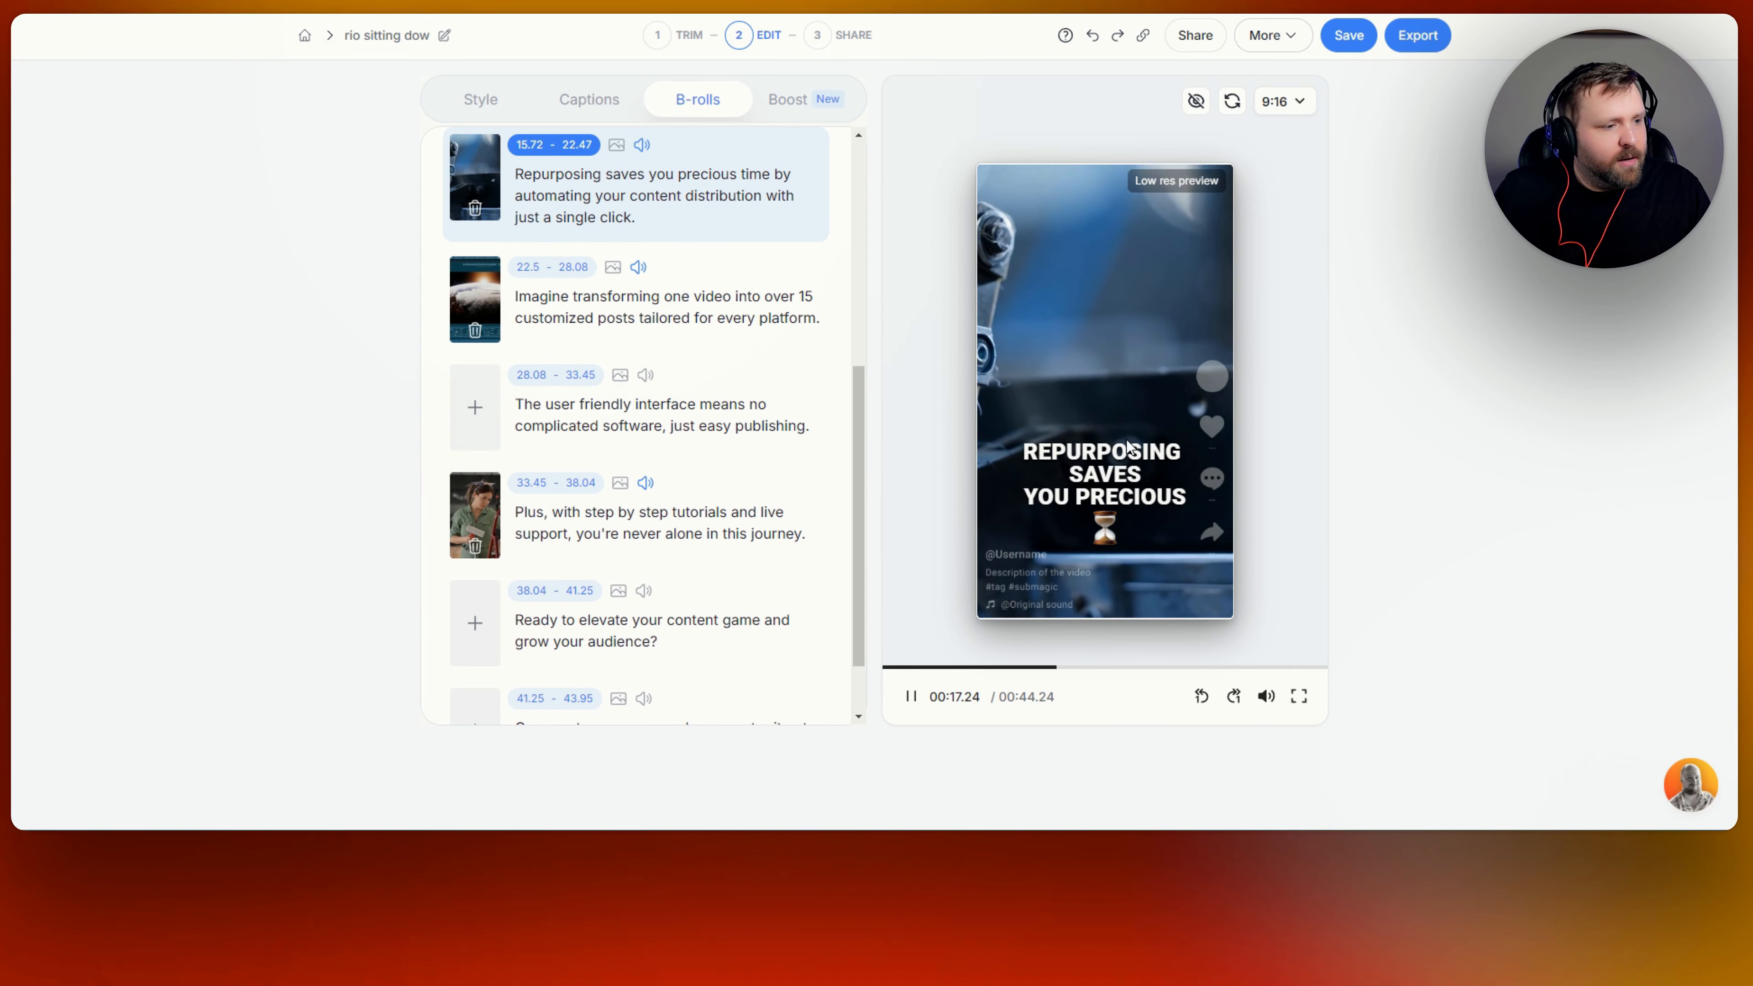
click(905, 698)
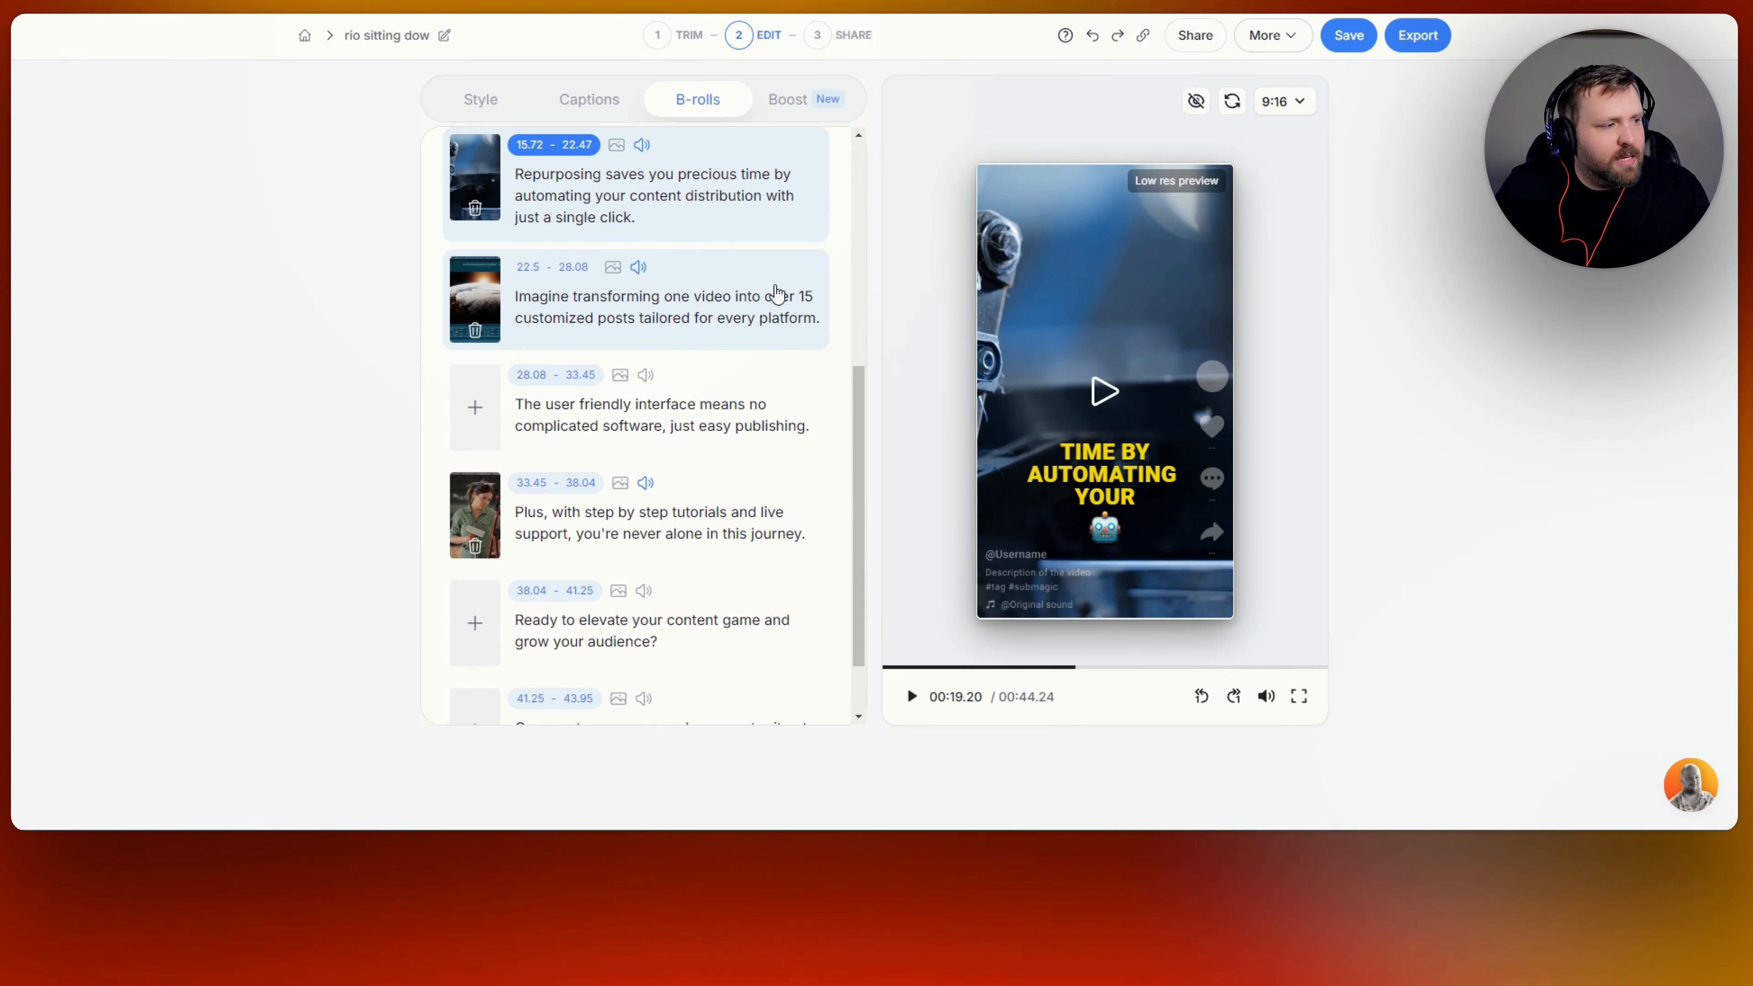
click(469, 293)
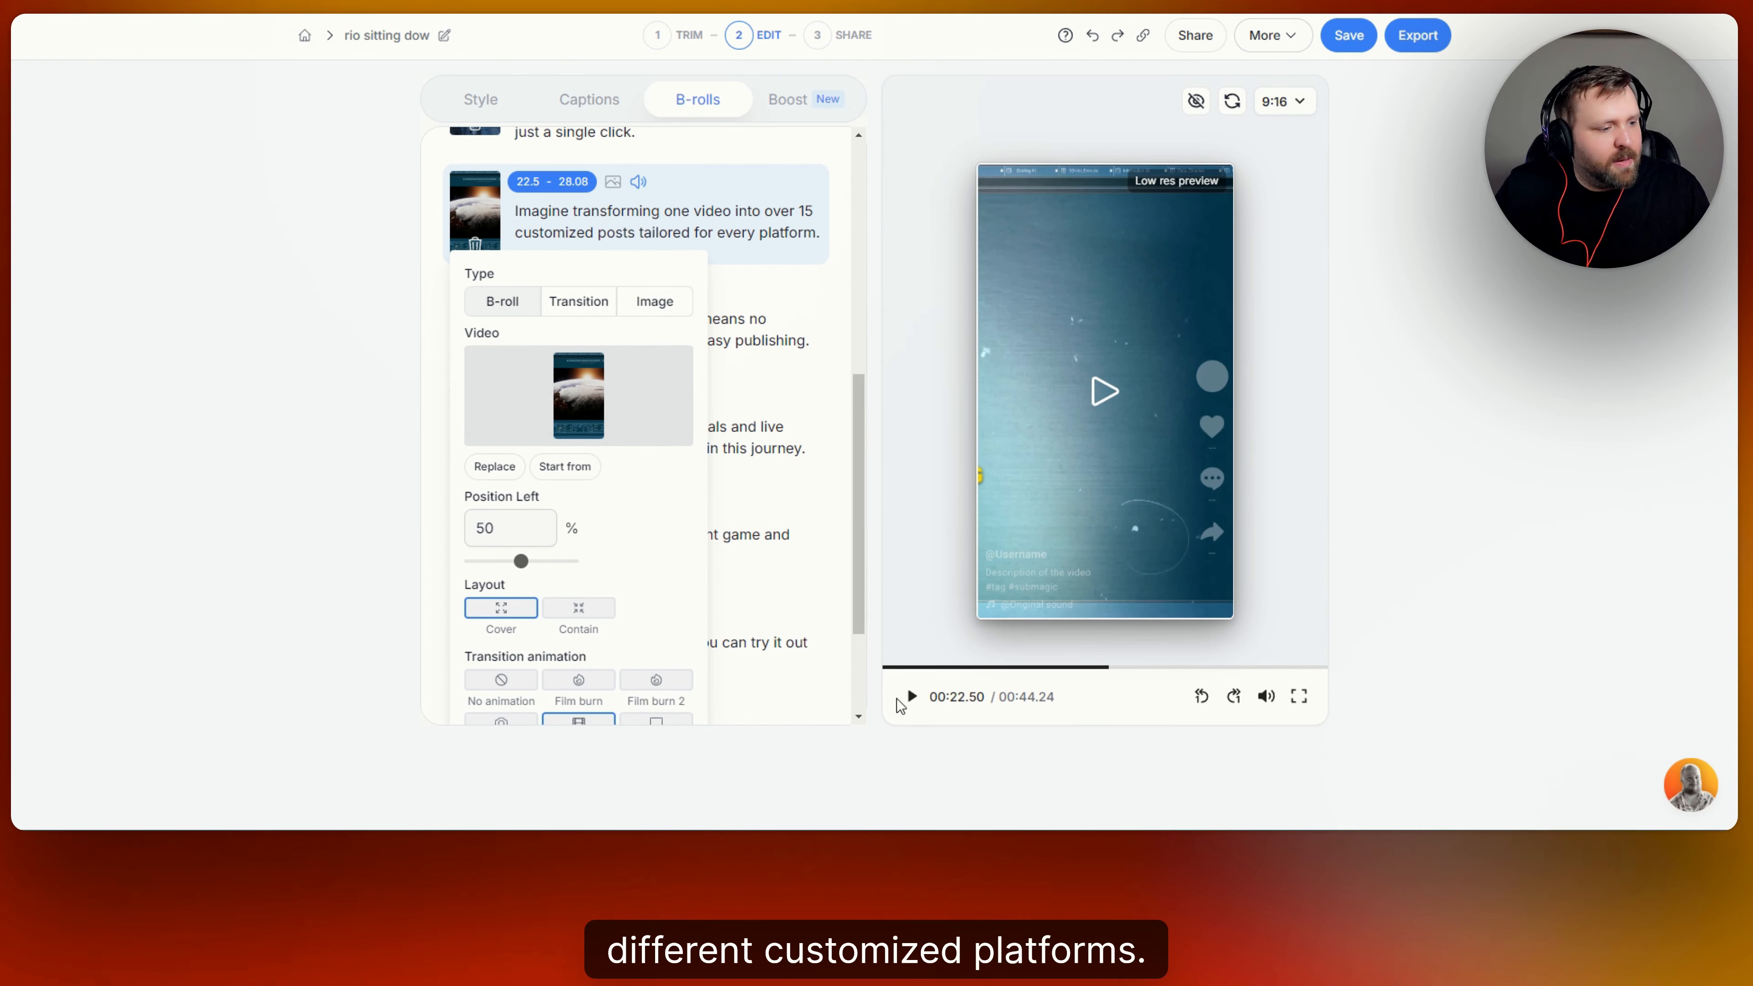
click(910, 697)
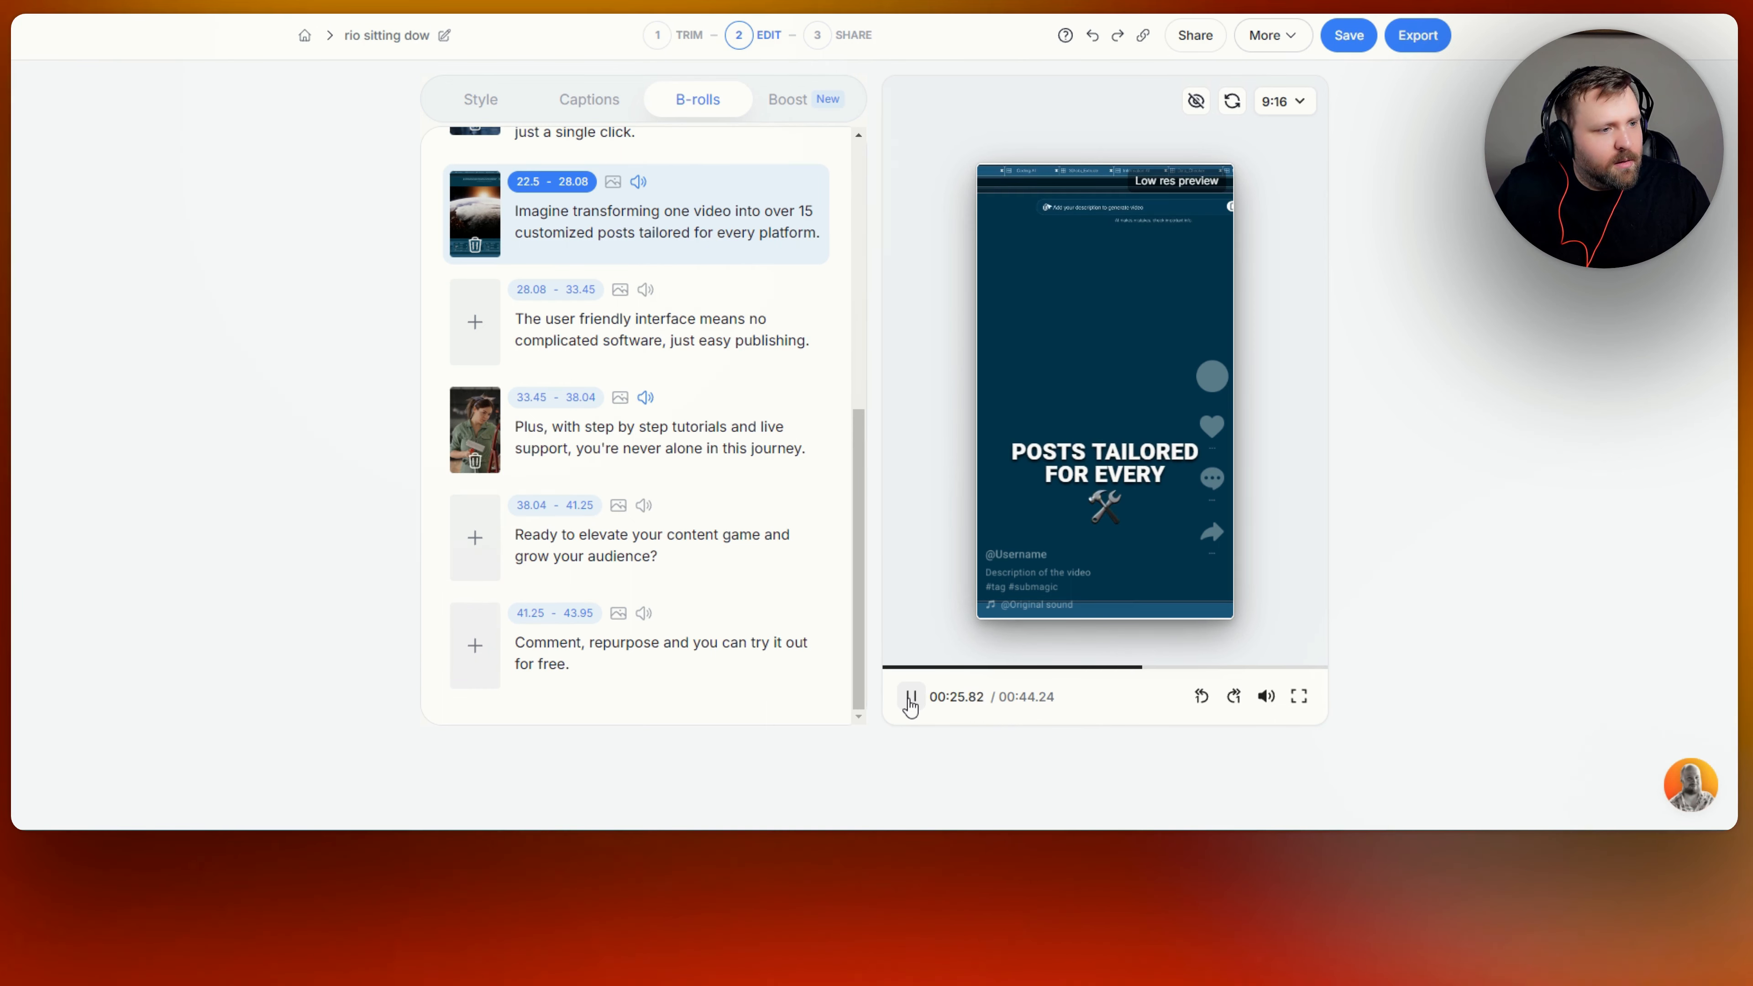
click(910, 697)
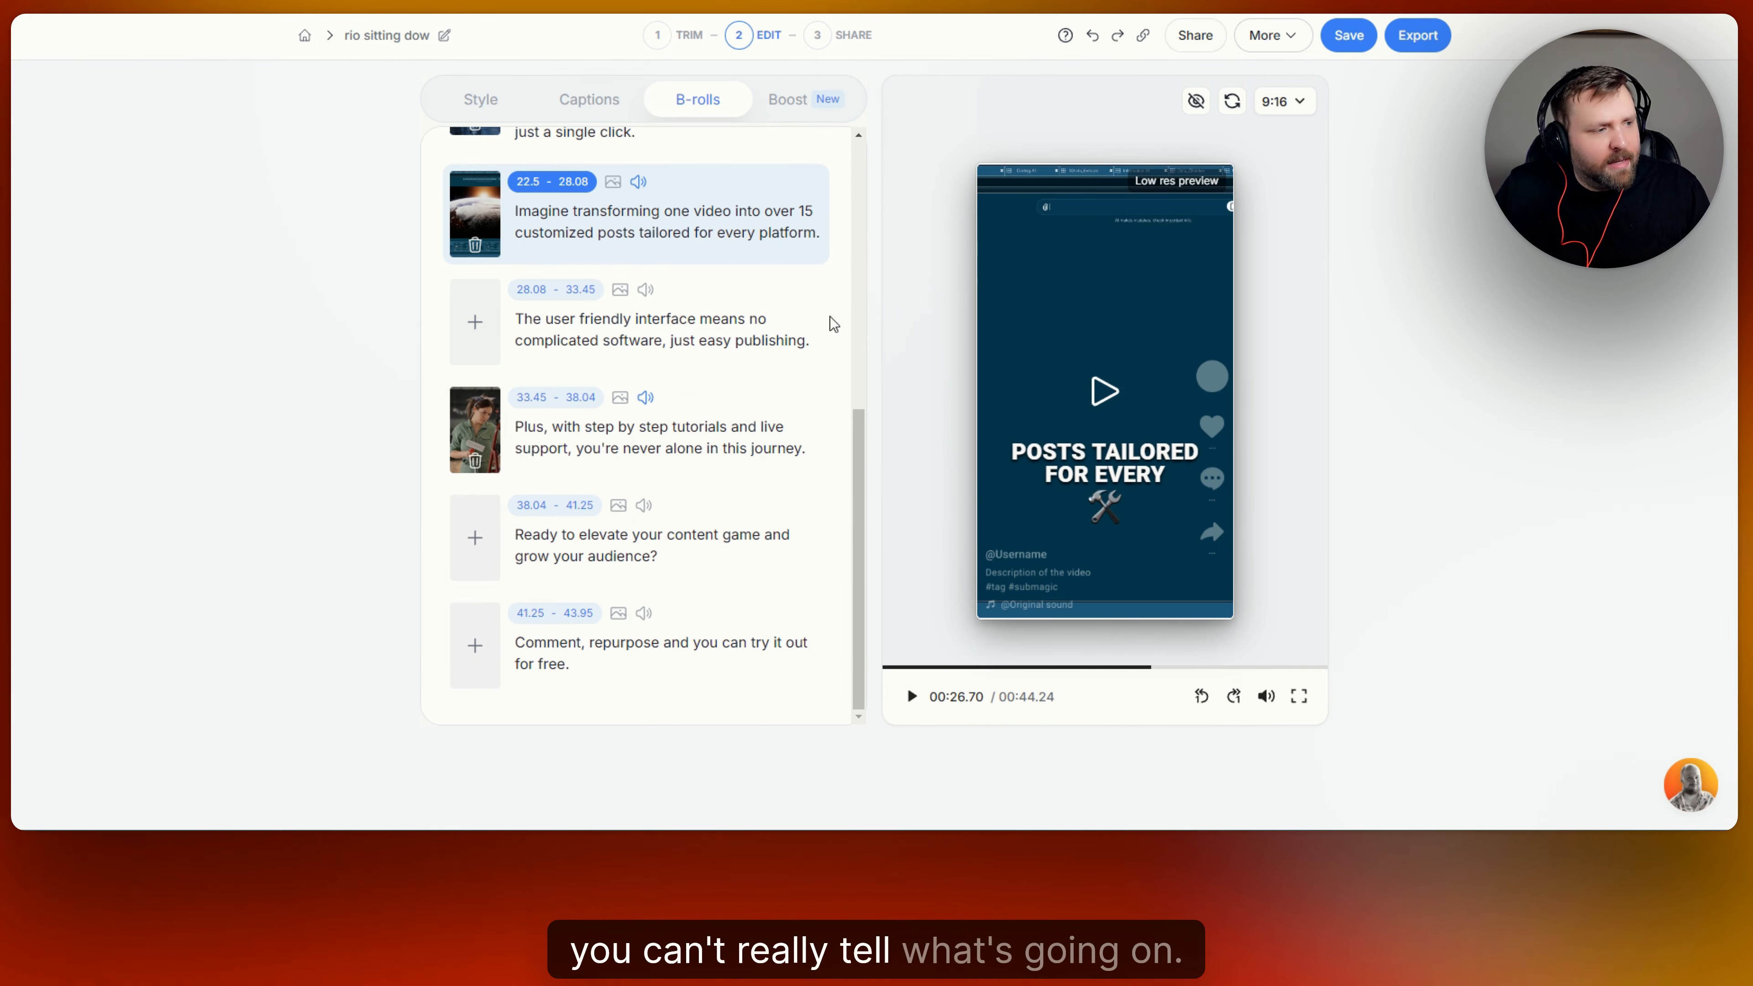
Remove the B-roll from the 22.5 - 28.08 segment and search the premium videos for "automation" as a replacement.
click(481, 246)
click(475, 228)
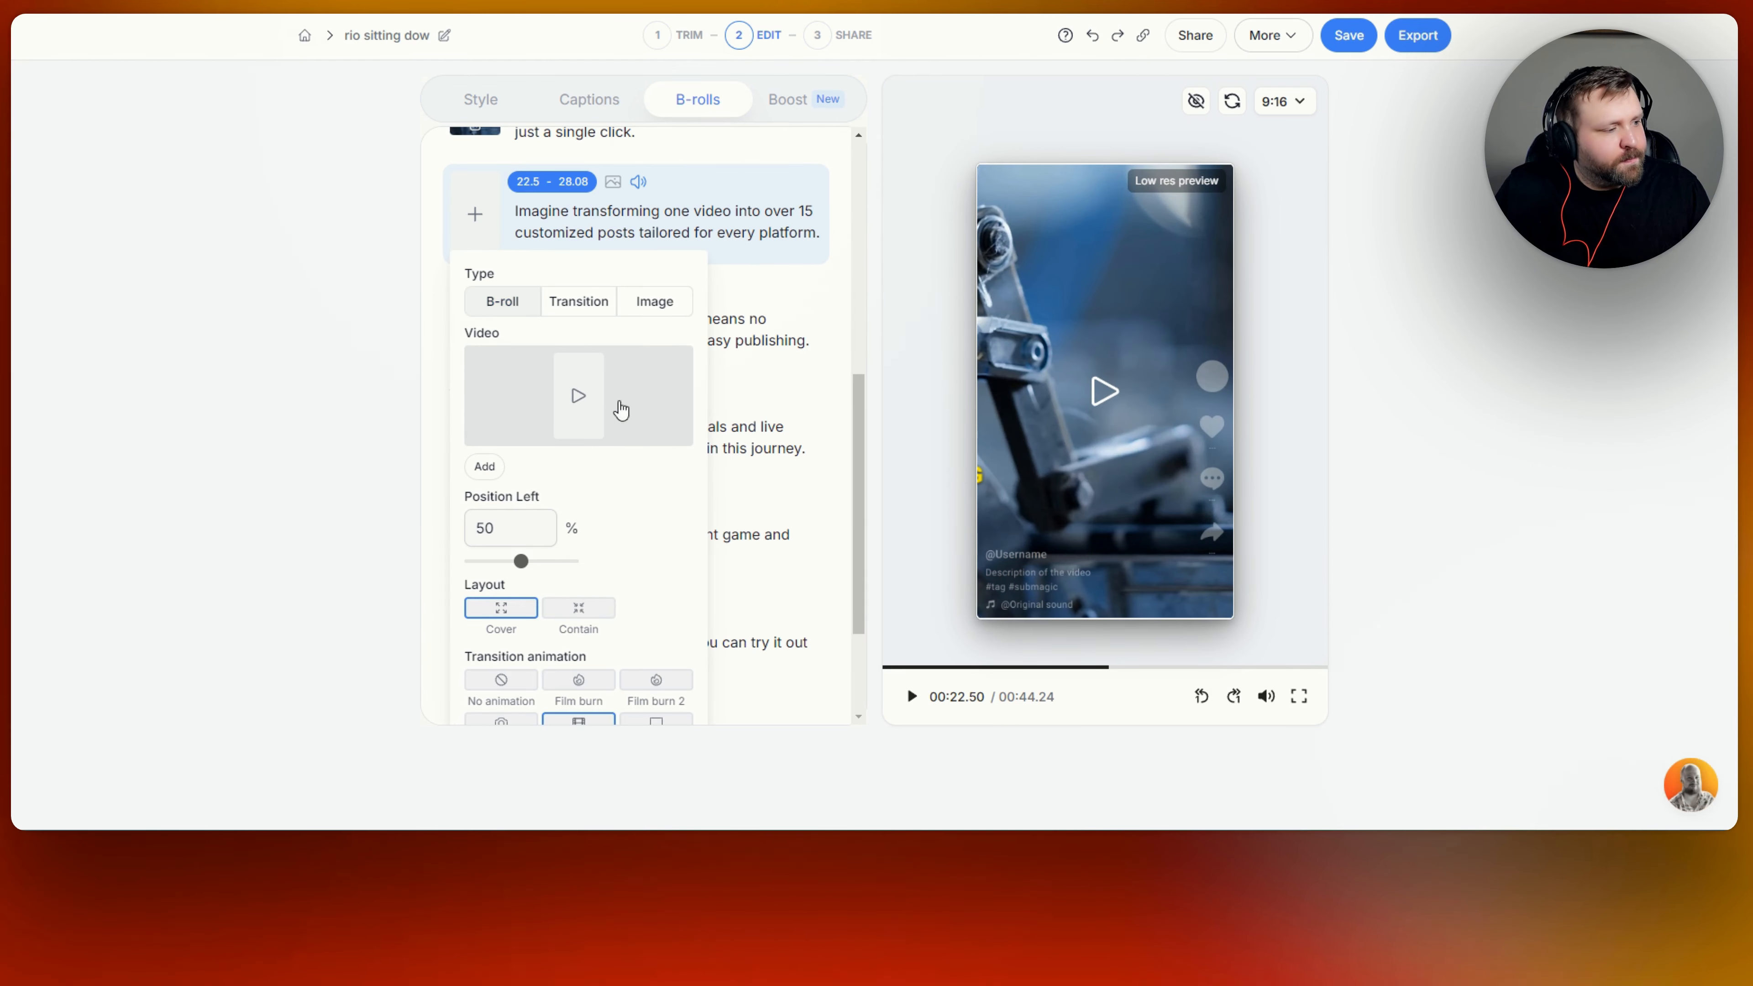
click(580, 400)
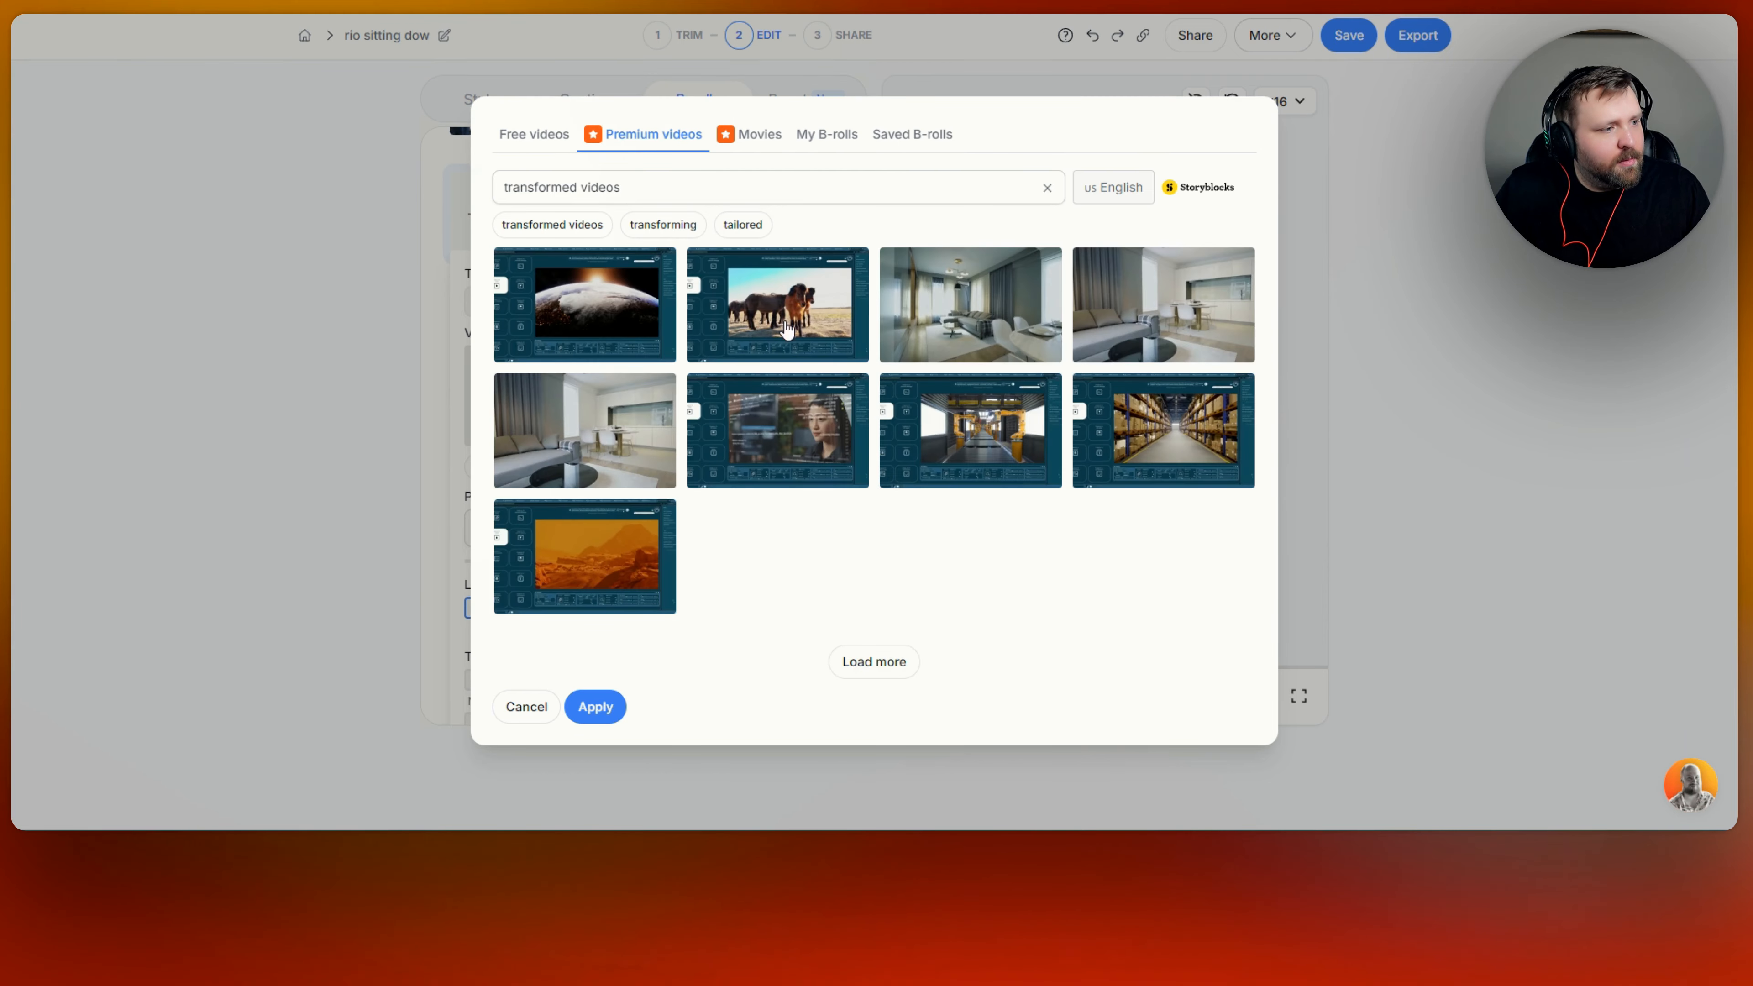
drag(512, 187, 625, 189)
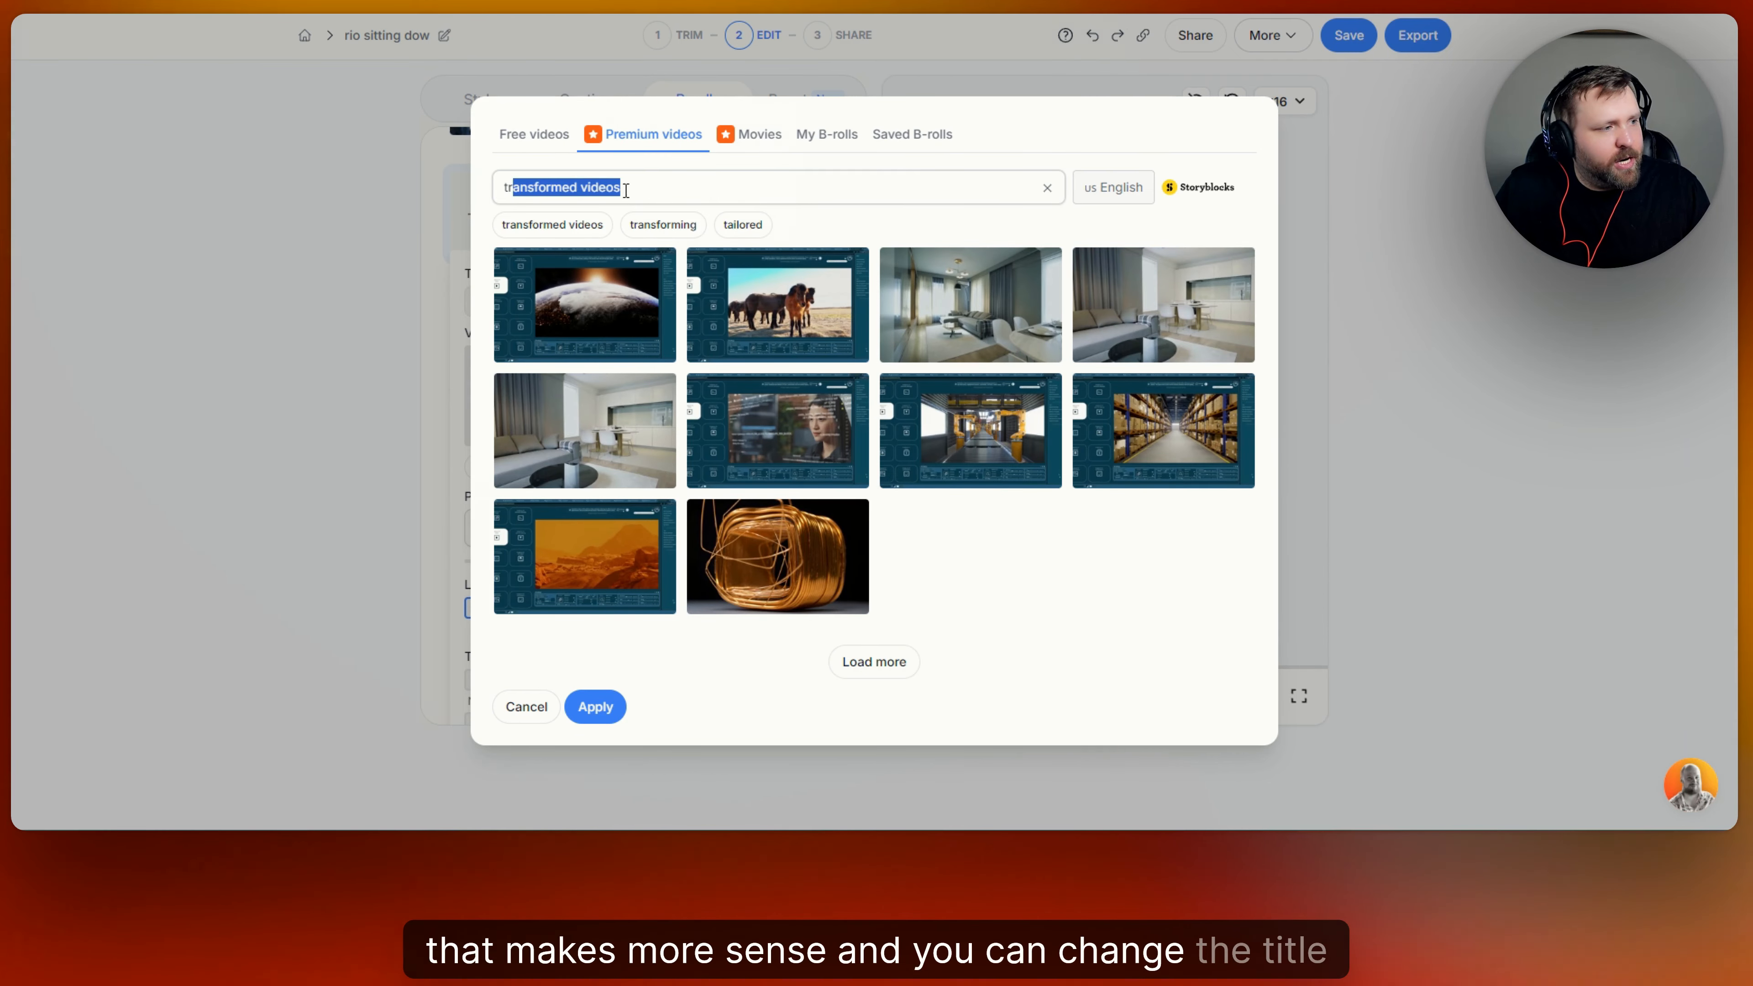
key(BackSpace)
key(BackSpace)
key(BackSpace)
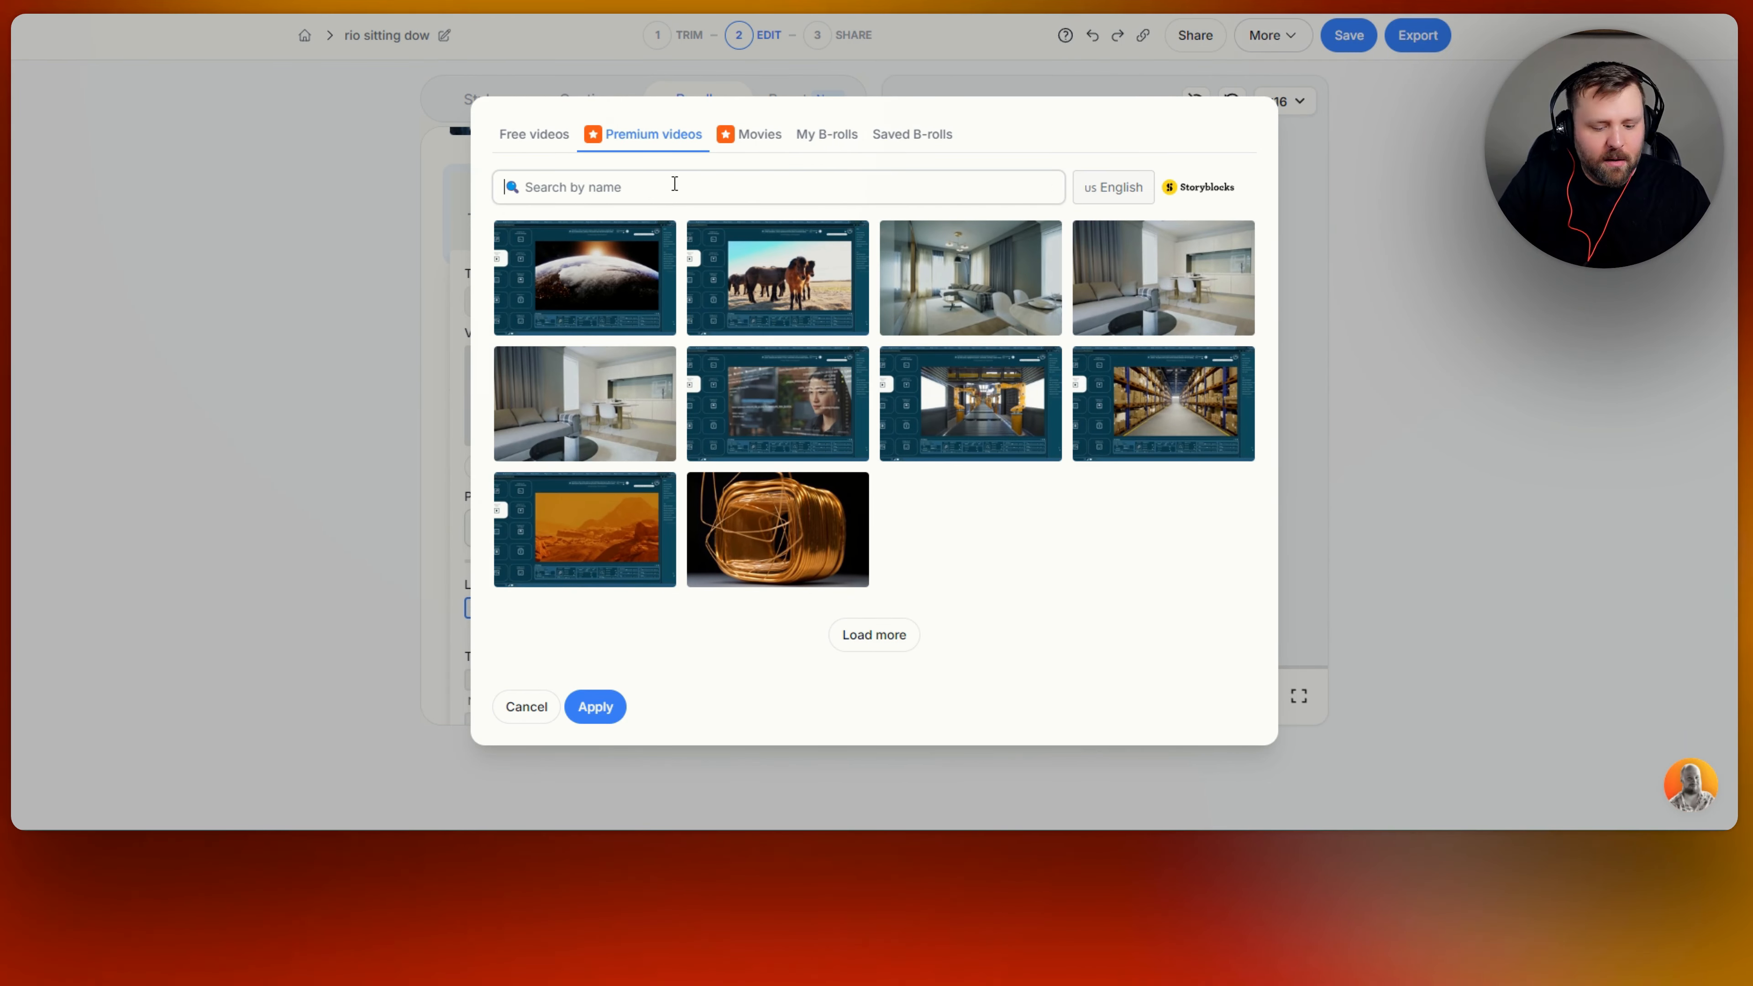
text(automation)
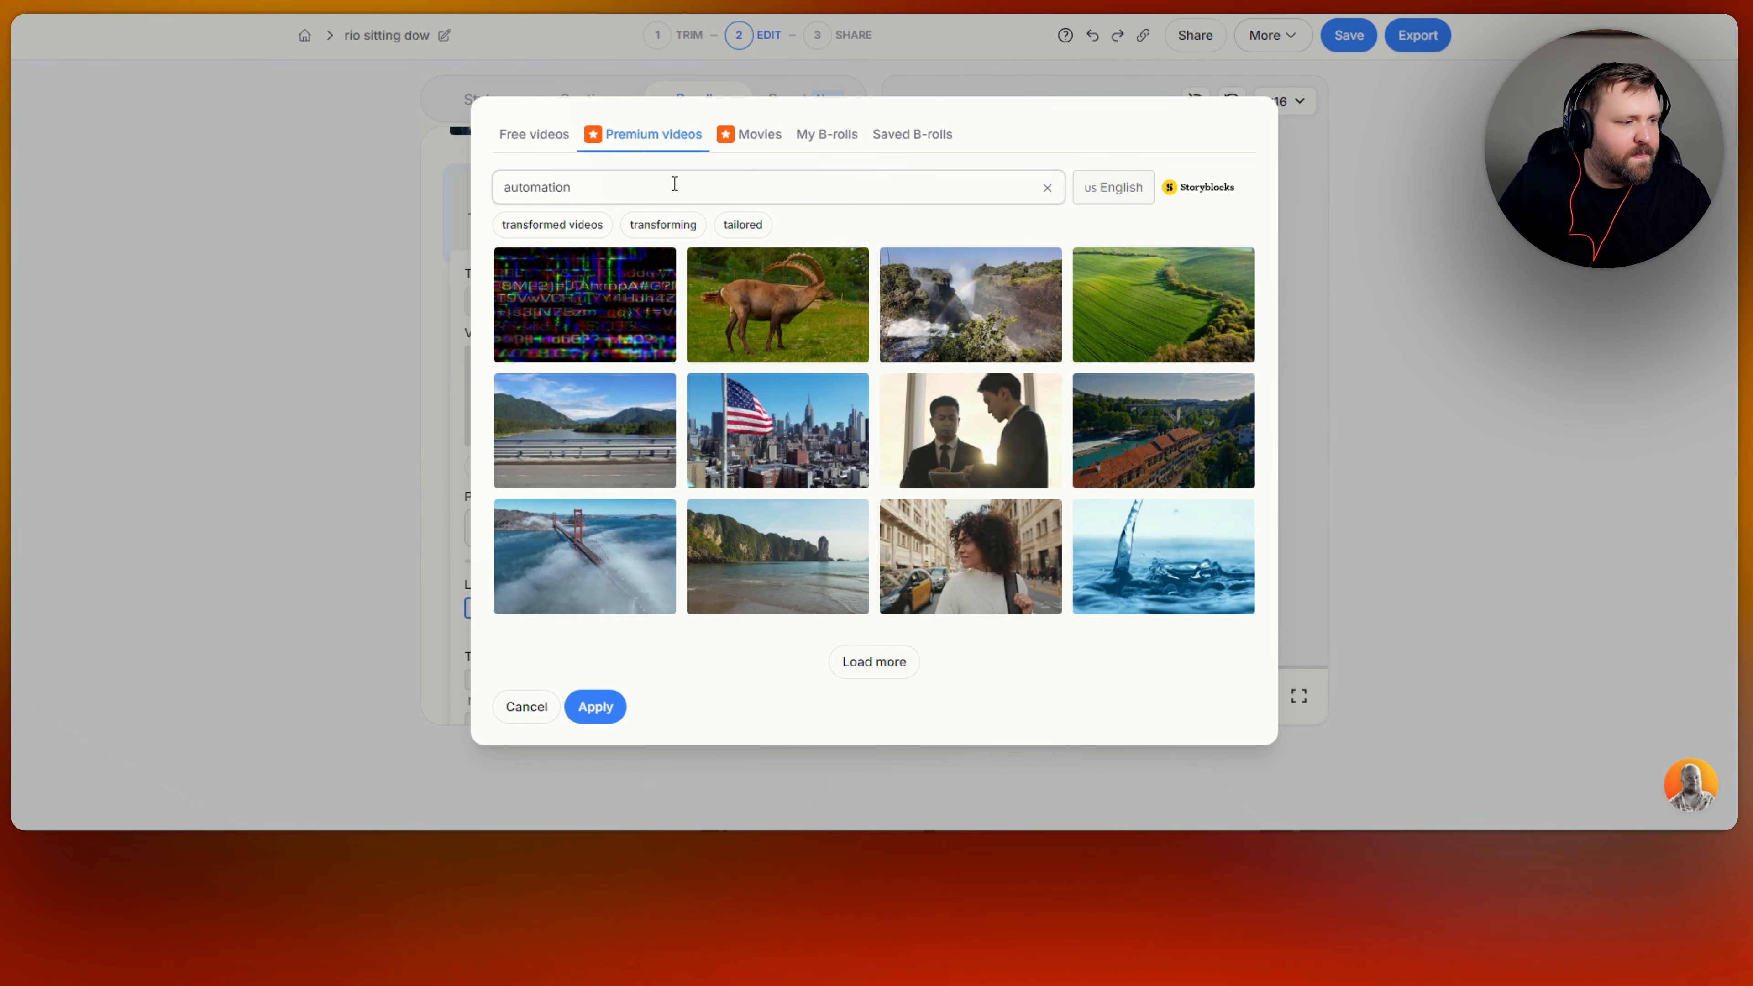
key(Return)
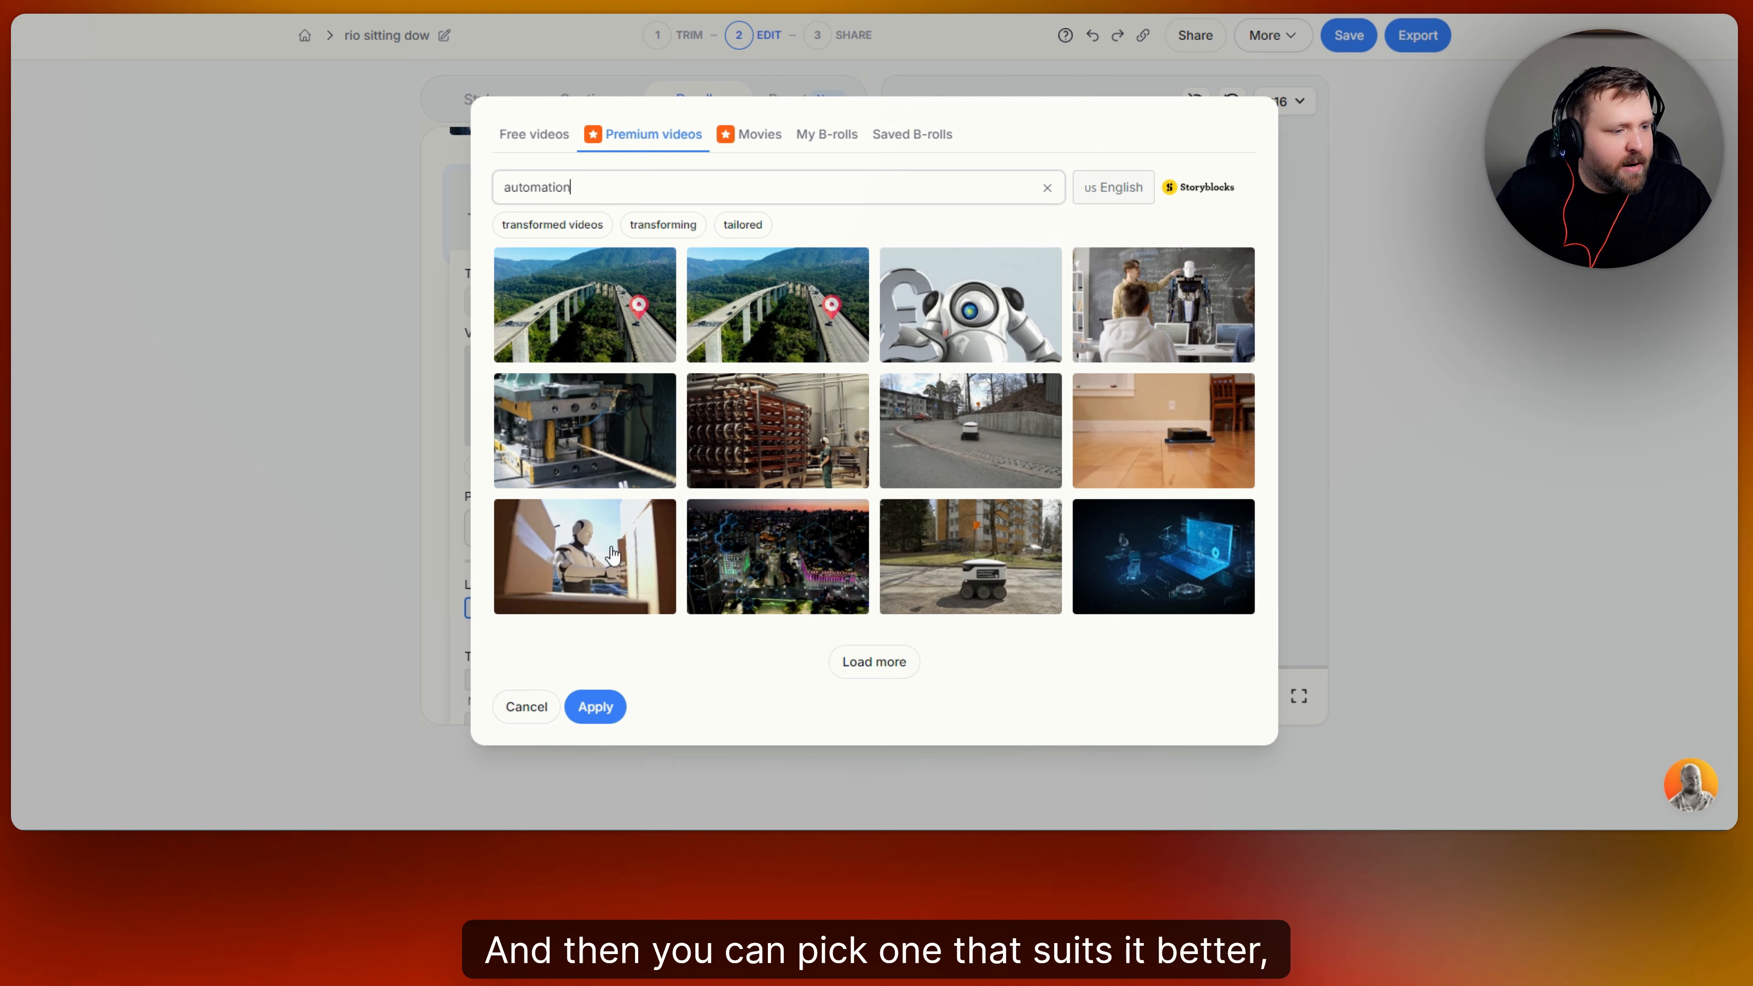
Apply the blue holographic laptop clip as the 22.5 - 28.08 segment's B-roll and play a short part of it.
click(1098, 578)
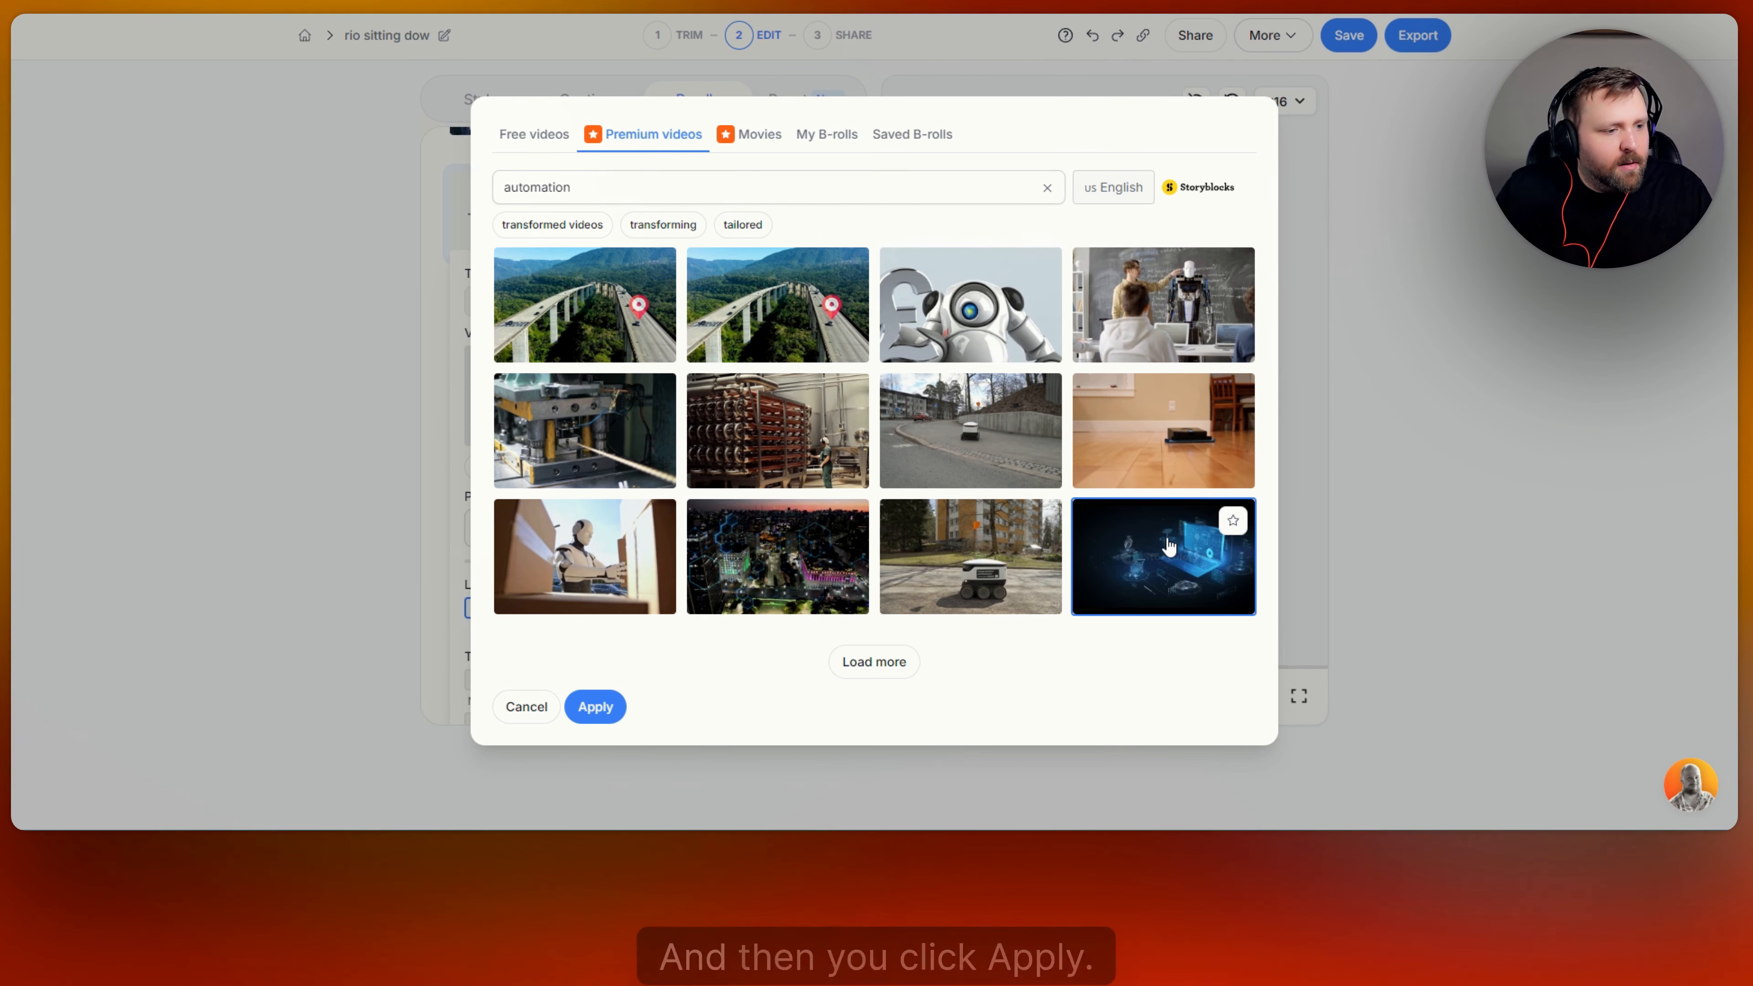
click(595, 705)
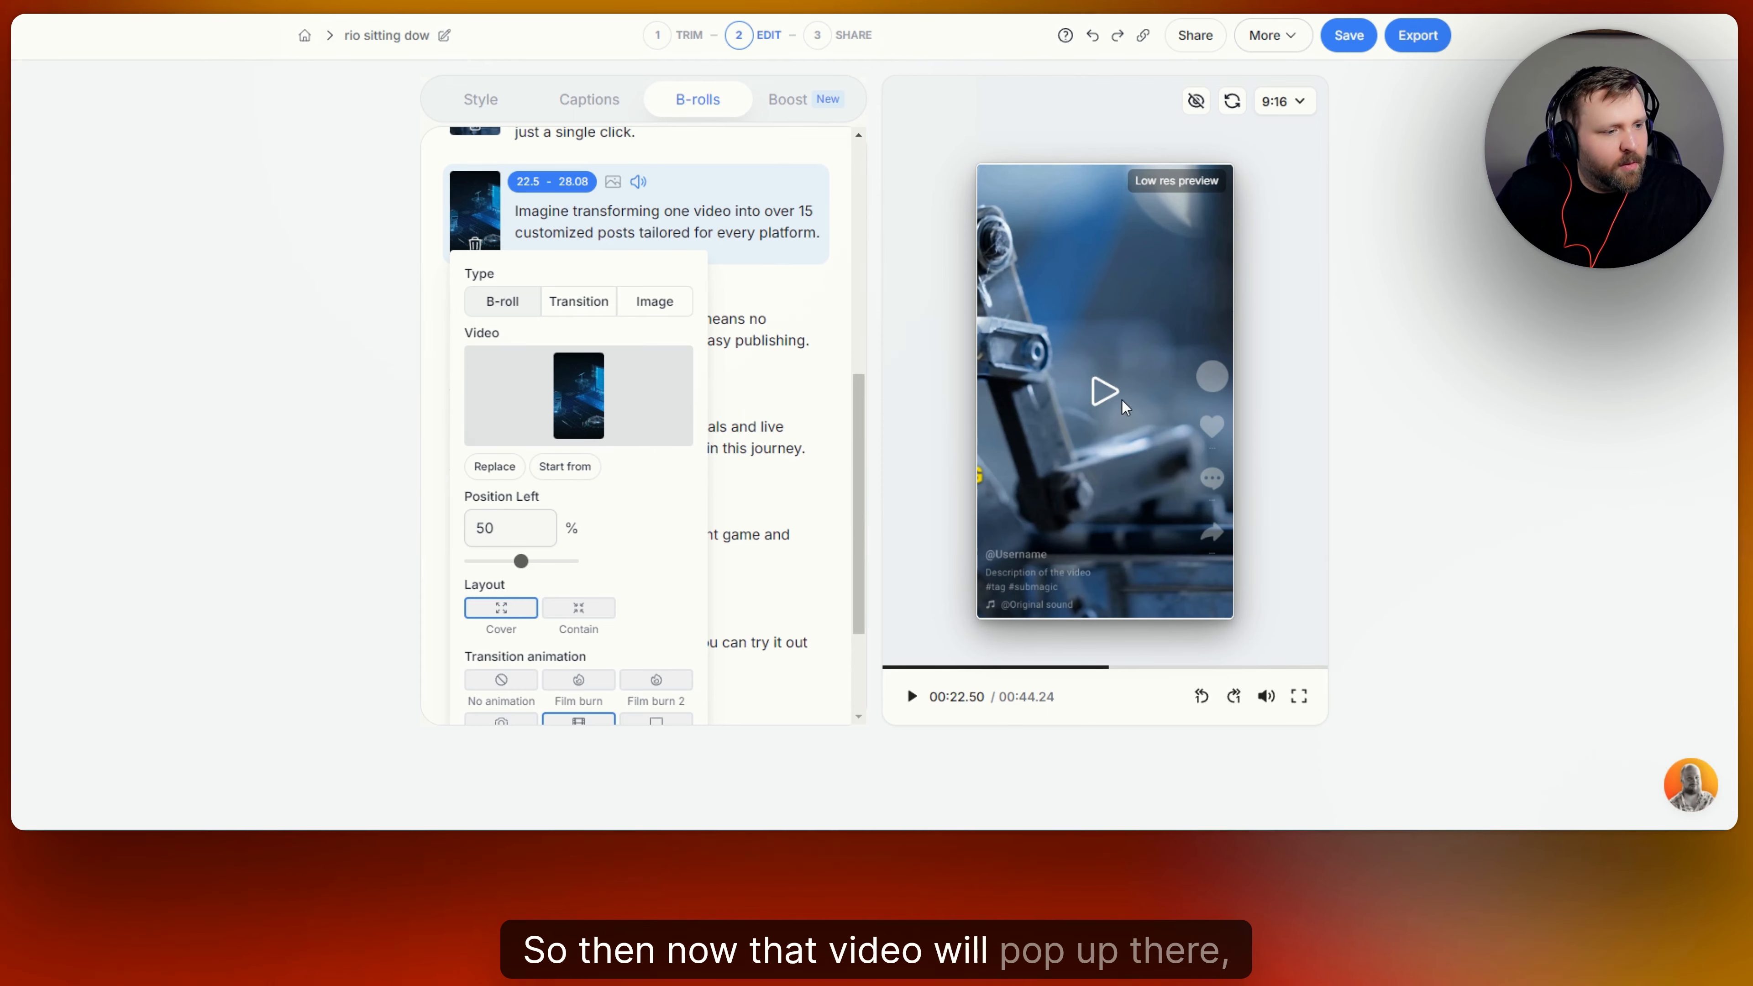
click(1102, 395)
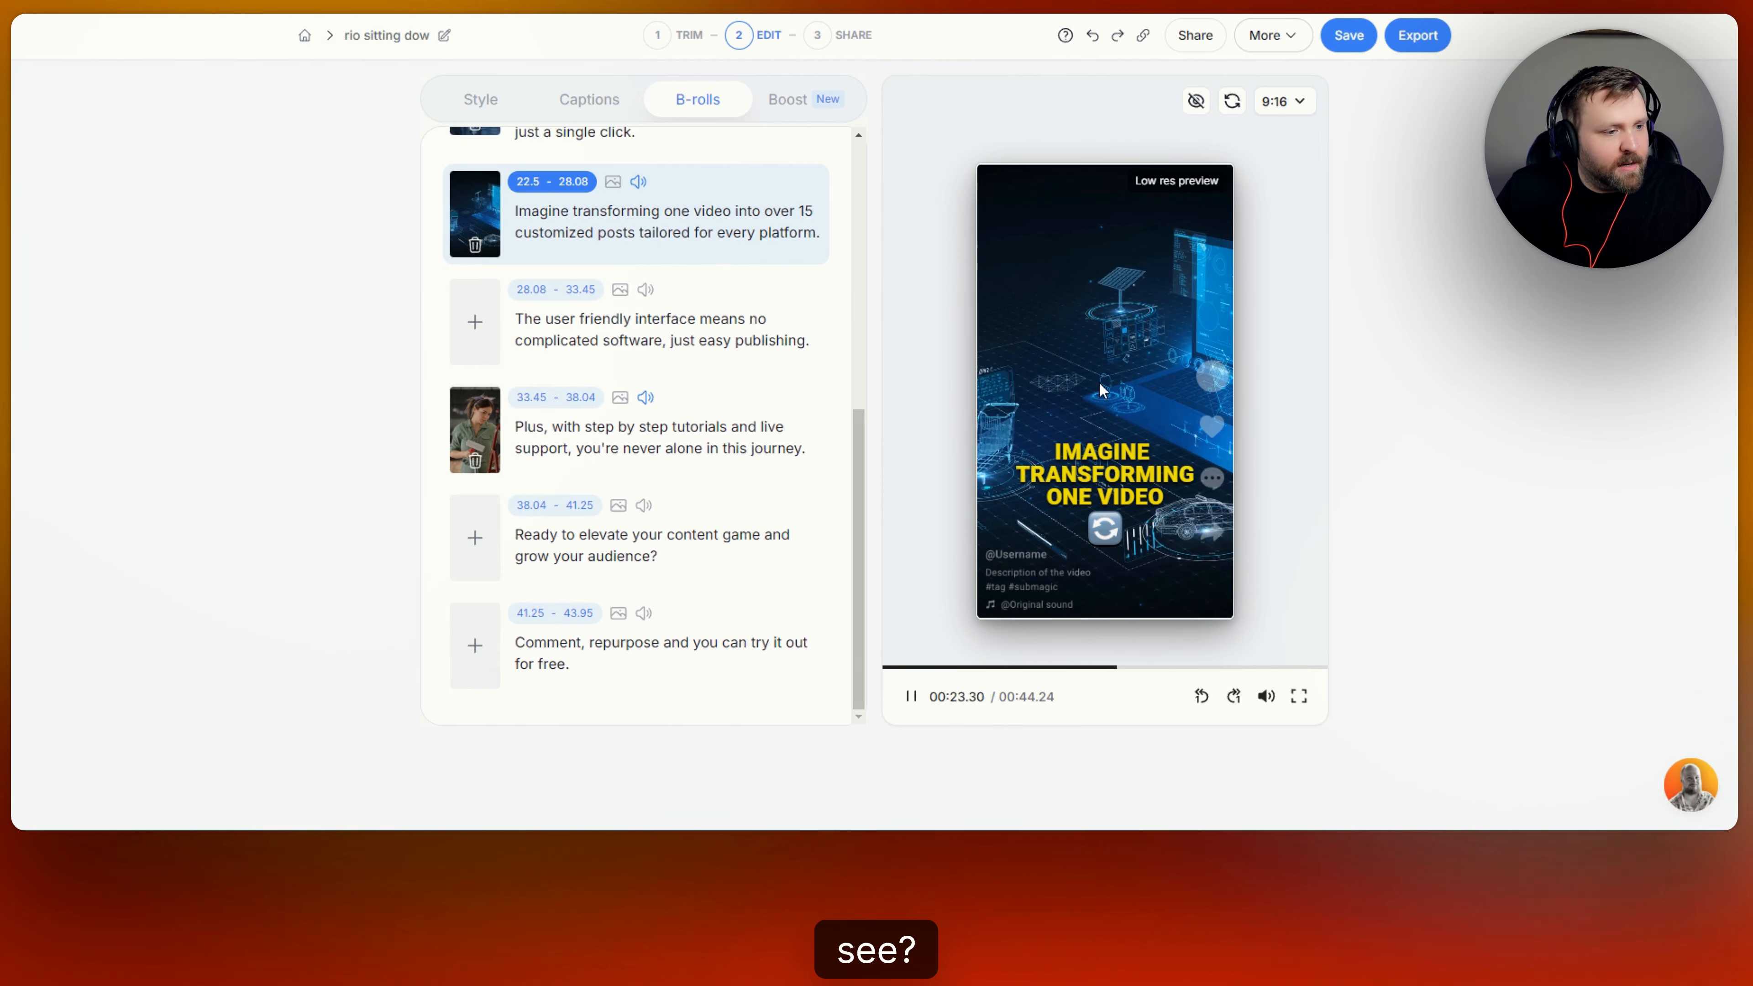
click(1098, 379)
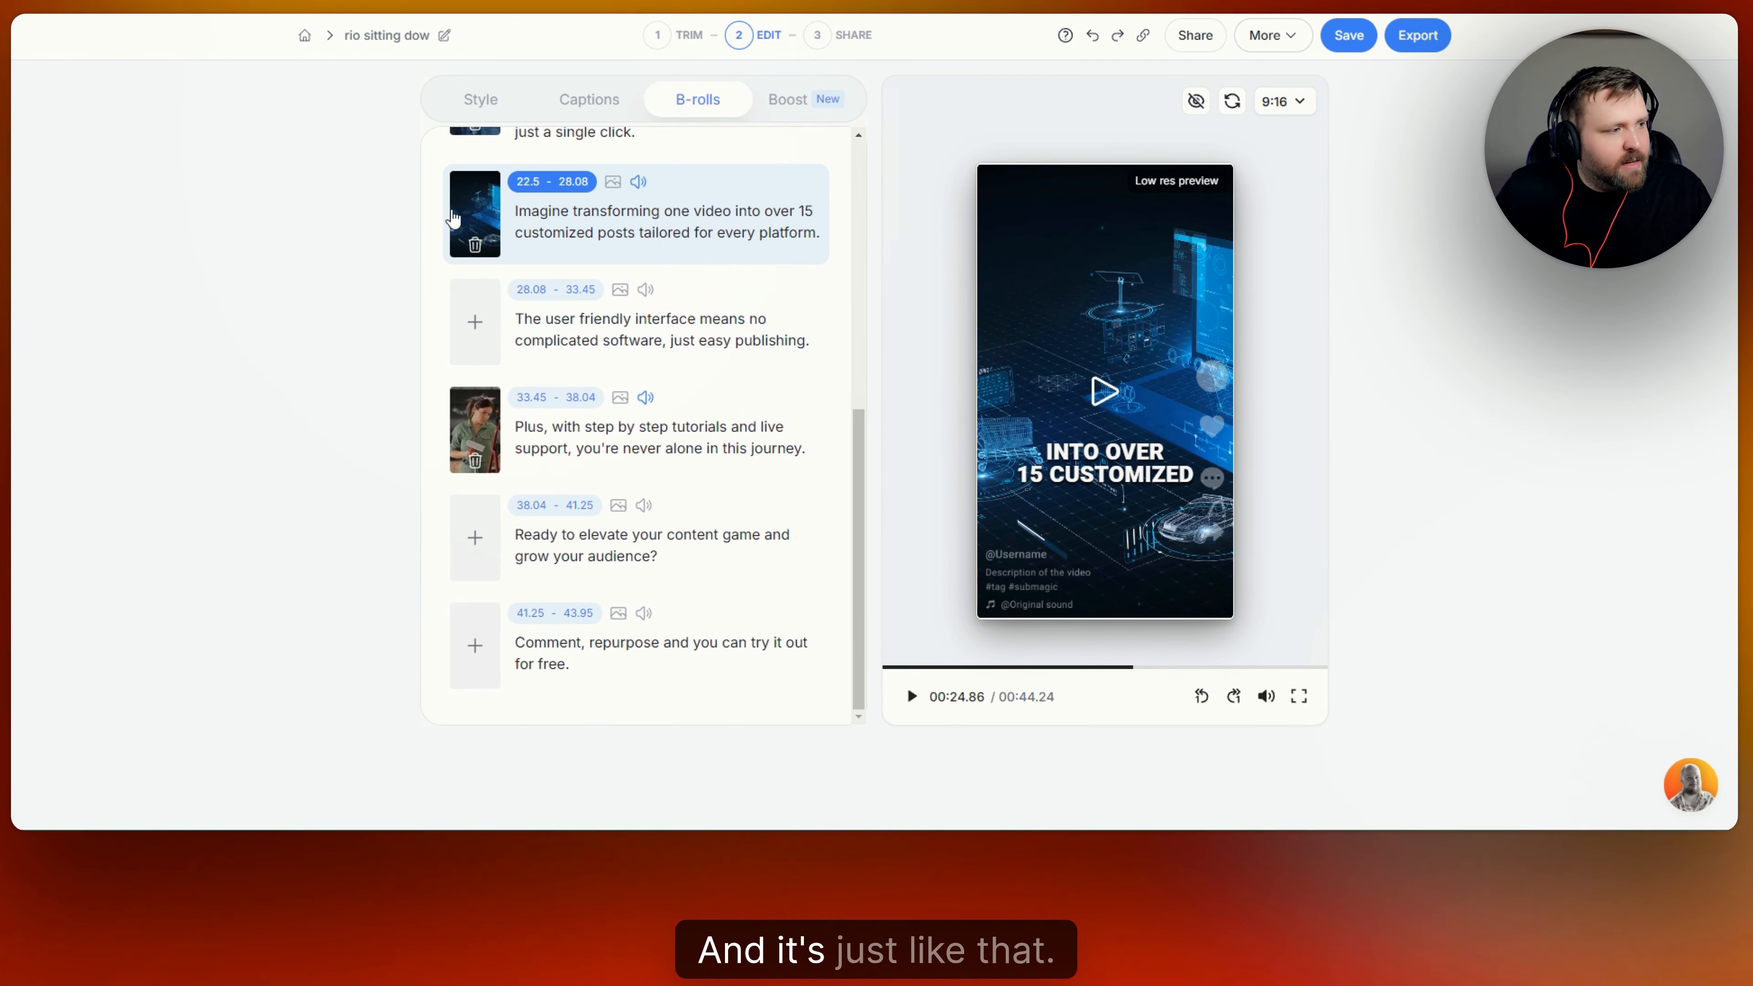
Open the empty 28.08 - 33.45 segment's B-roll settings, look over the options, and set its type to Transition.
click(477, 330)
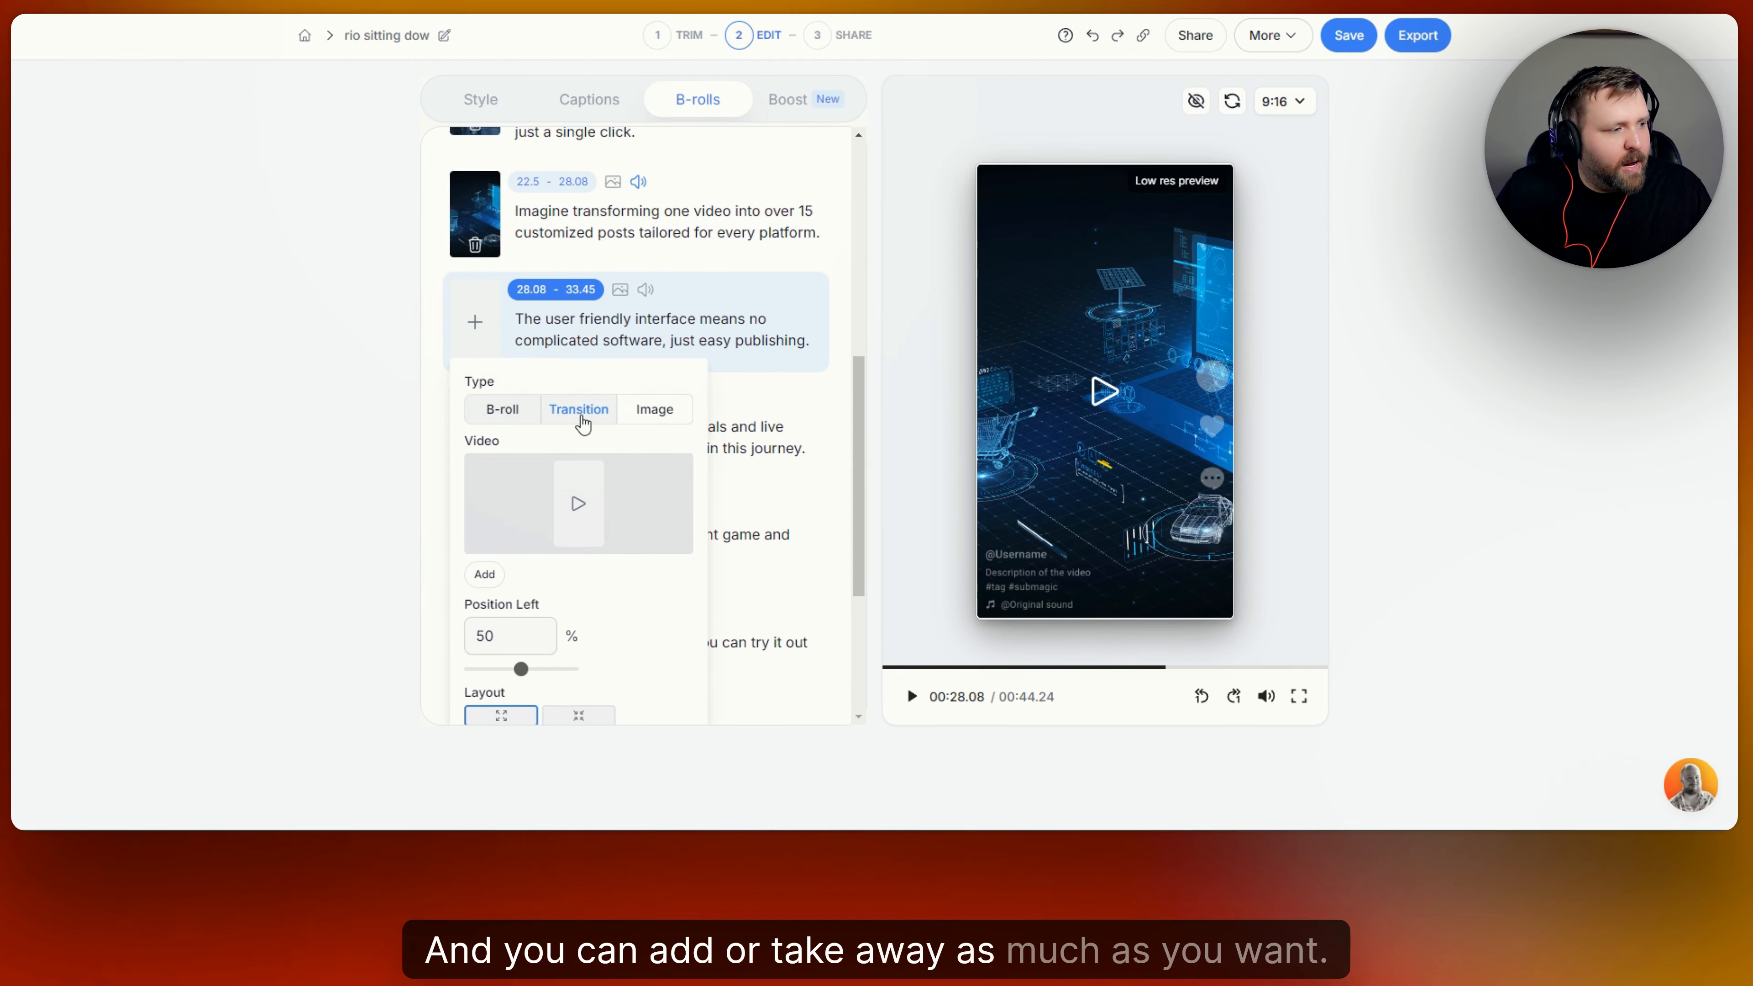
scroll(665, 392, down, 3)
click(661, 235)
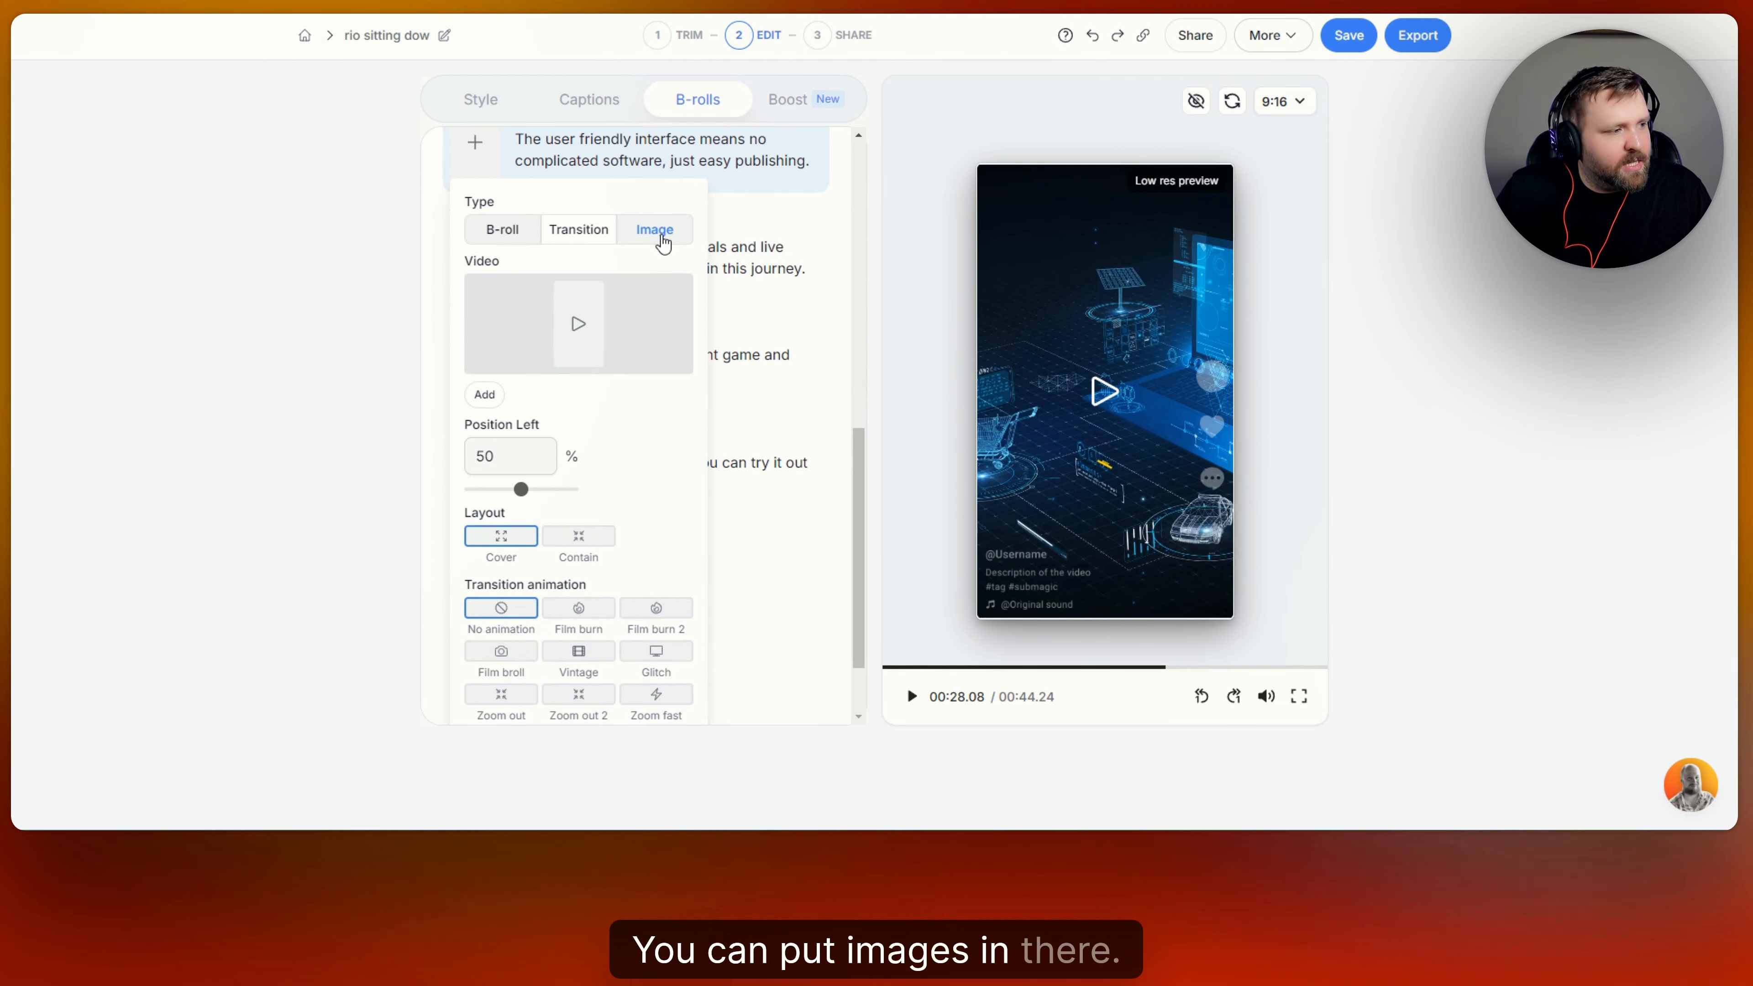
scroll(662, 266, down, 2)
scroll(621, 256, up, 2)
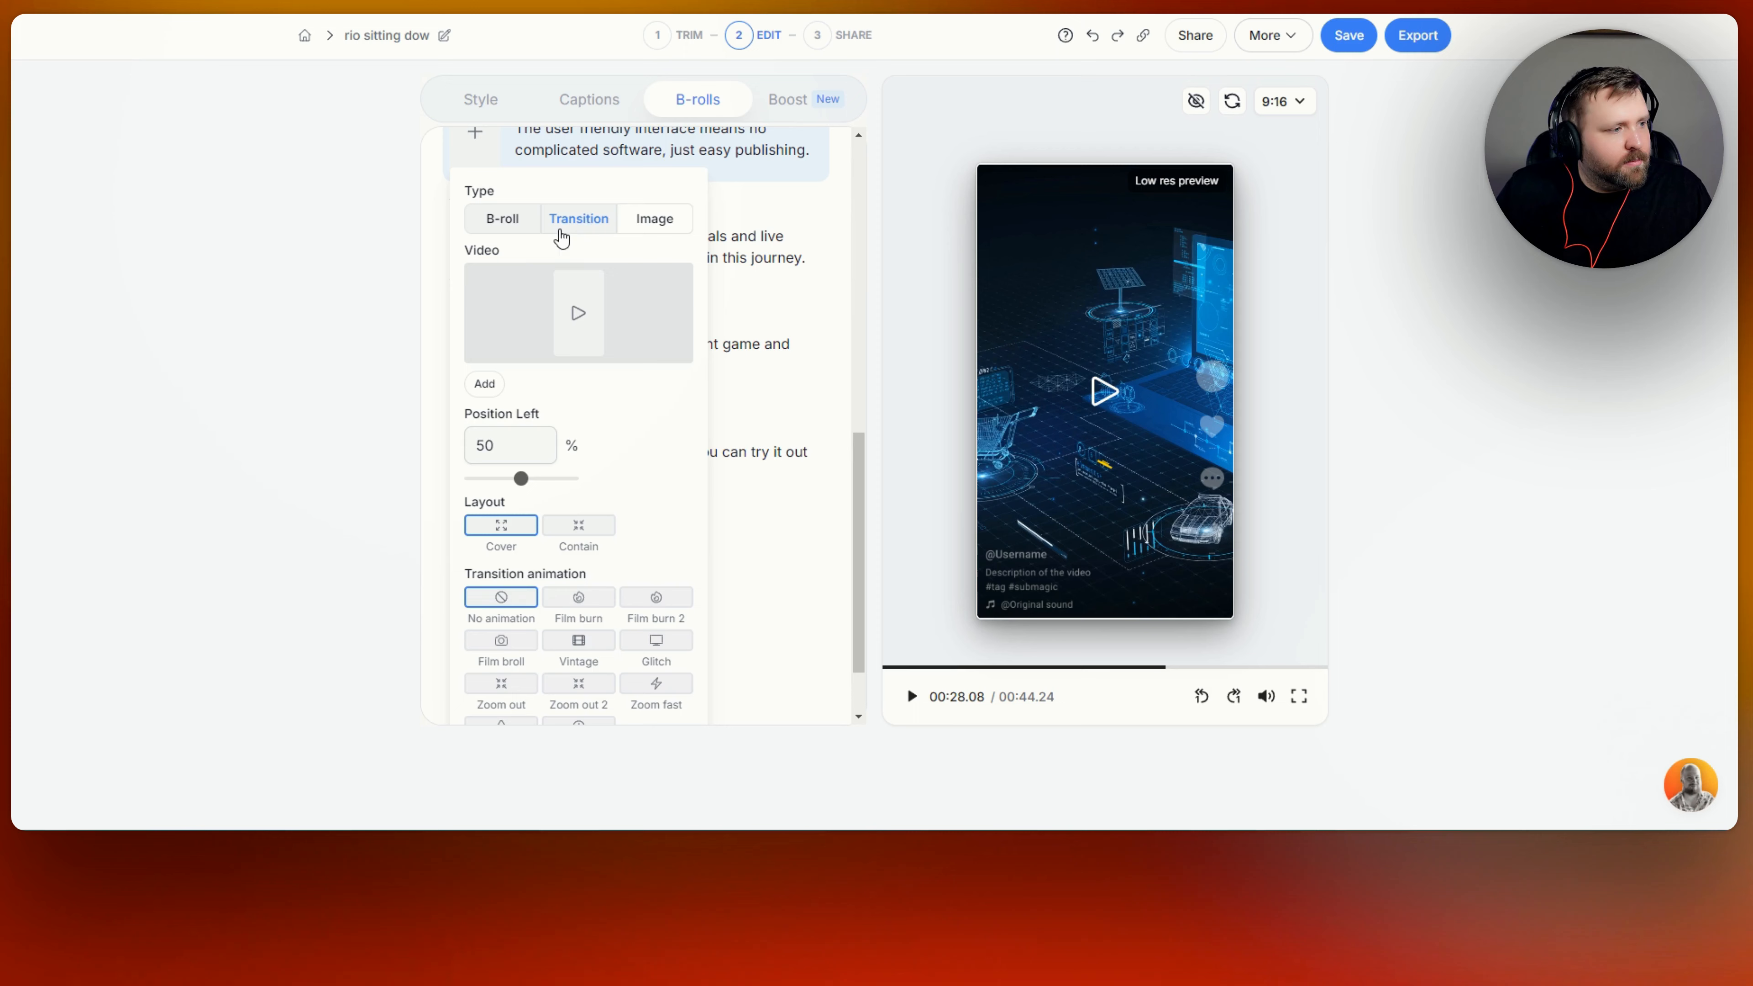
click(588, 228)
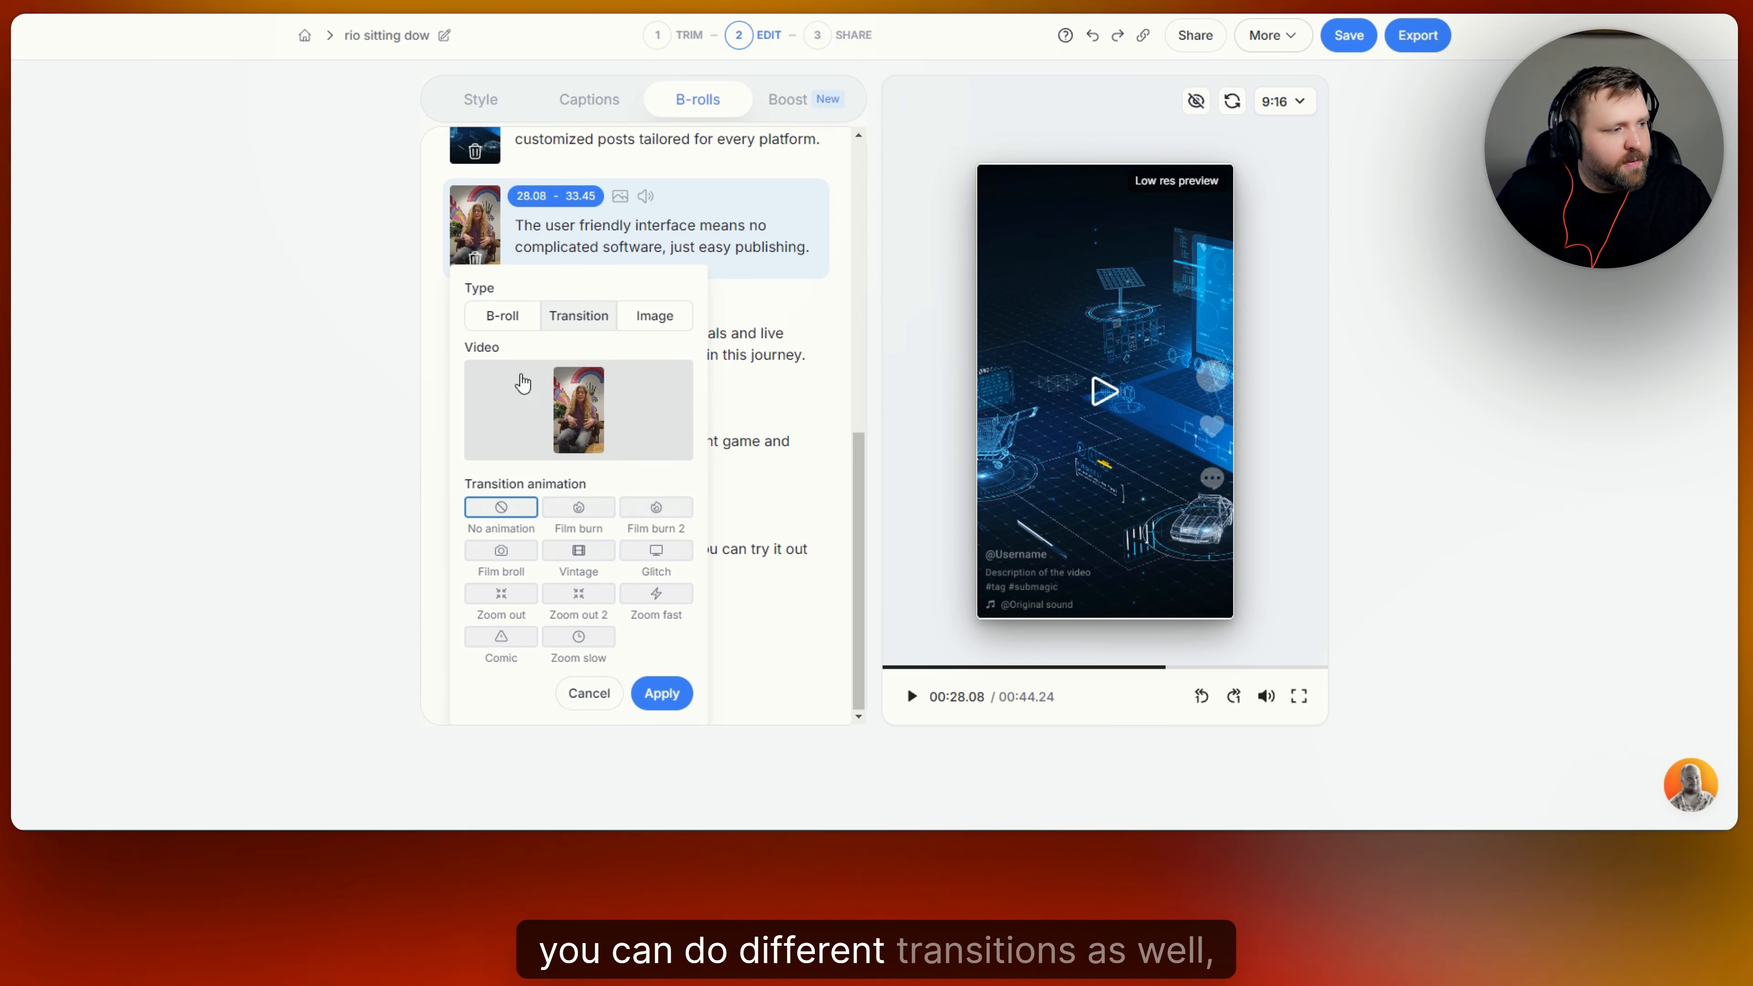
Try the Film burn, Film burn 2, Glitch and Vintage animations on the segment's transition, end on Film broll, and close its settings.
click(577, 511)
click(655, 511)
click(654, 552)
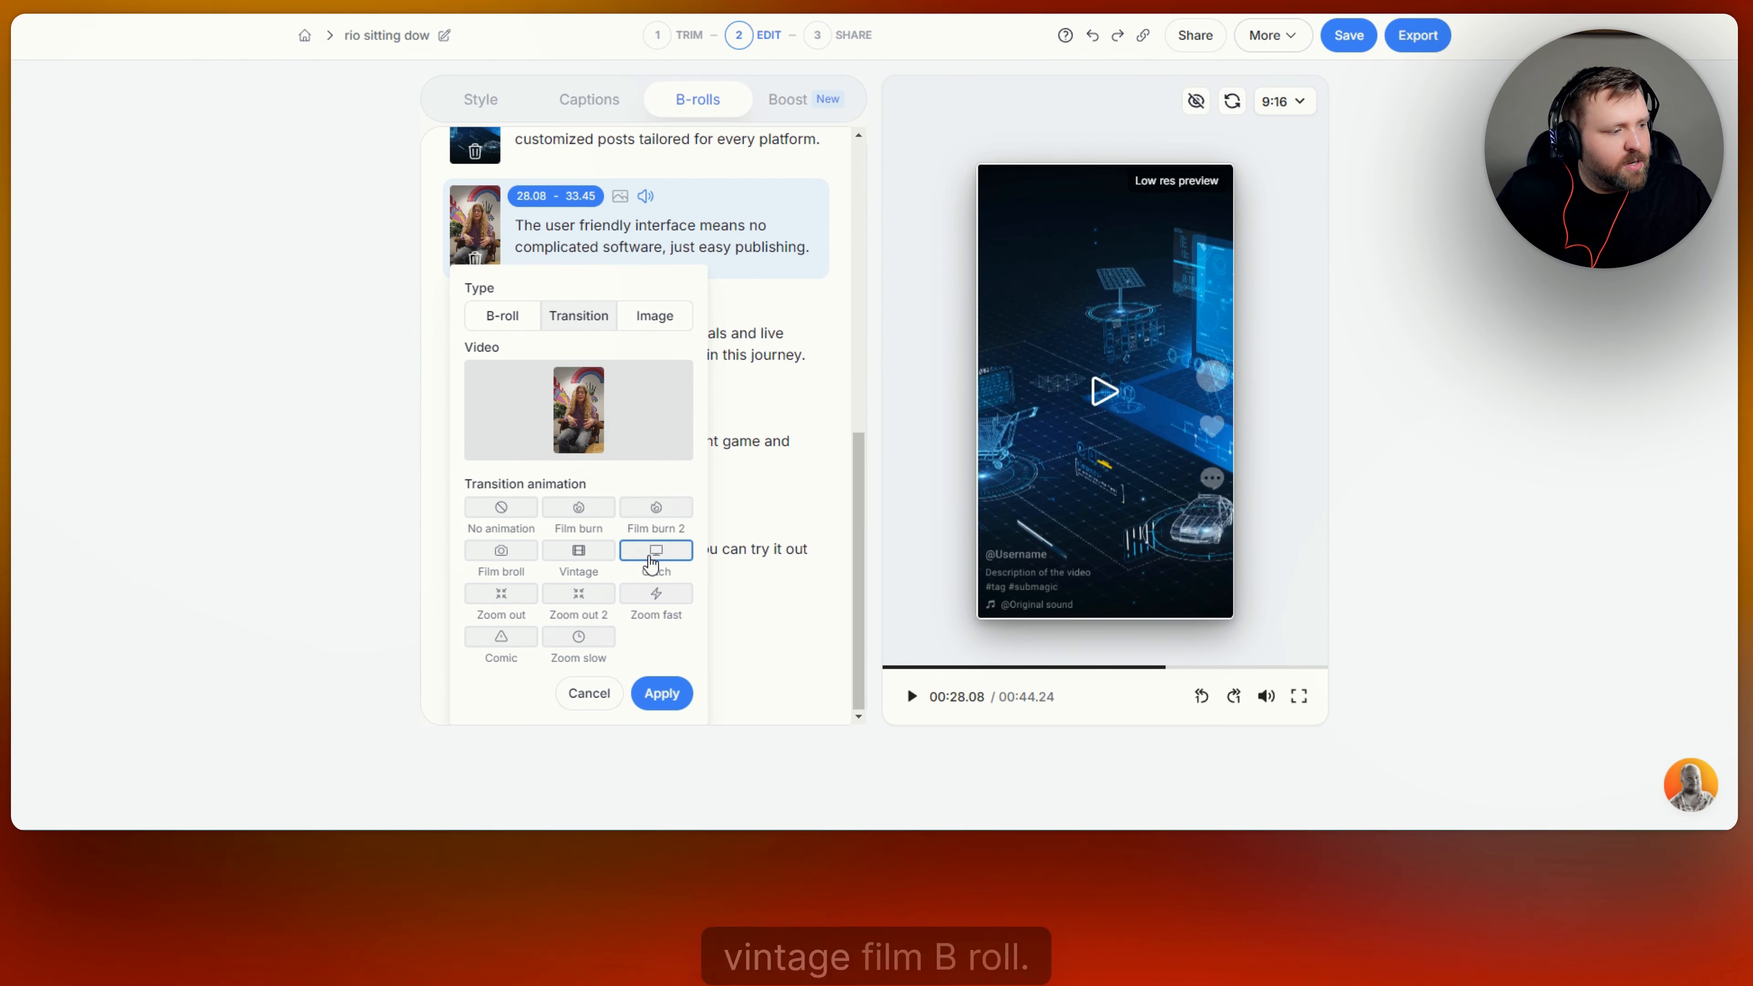
click(579, 550)
click(501, 551)
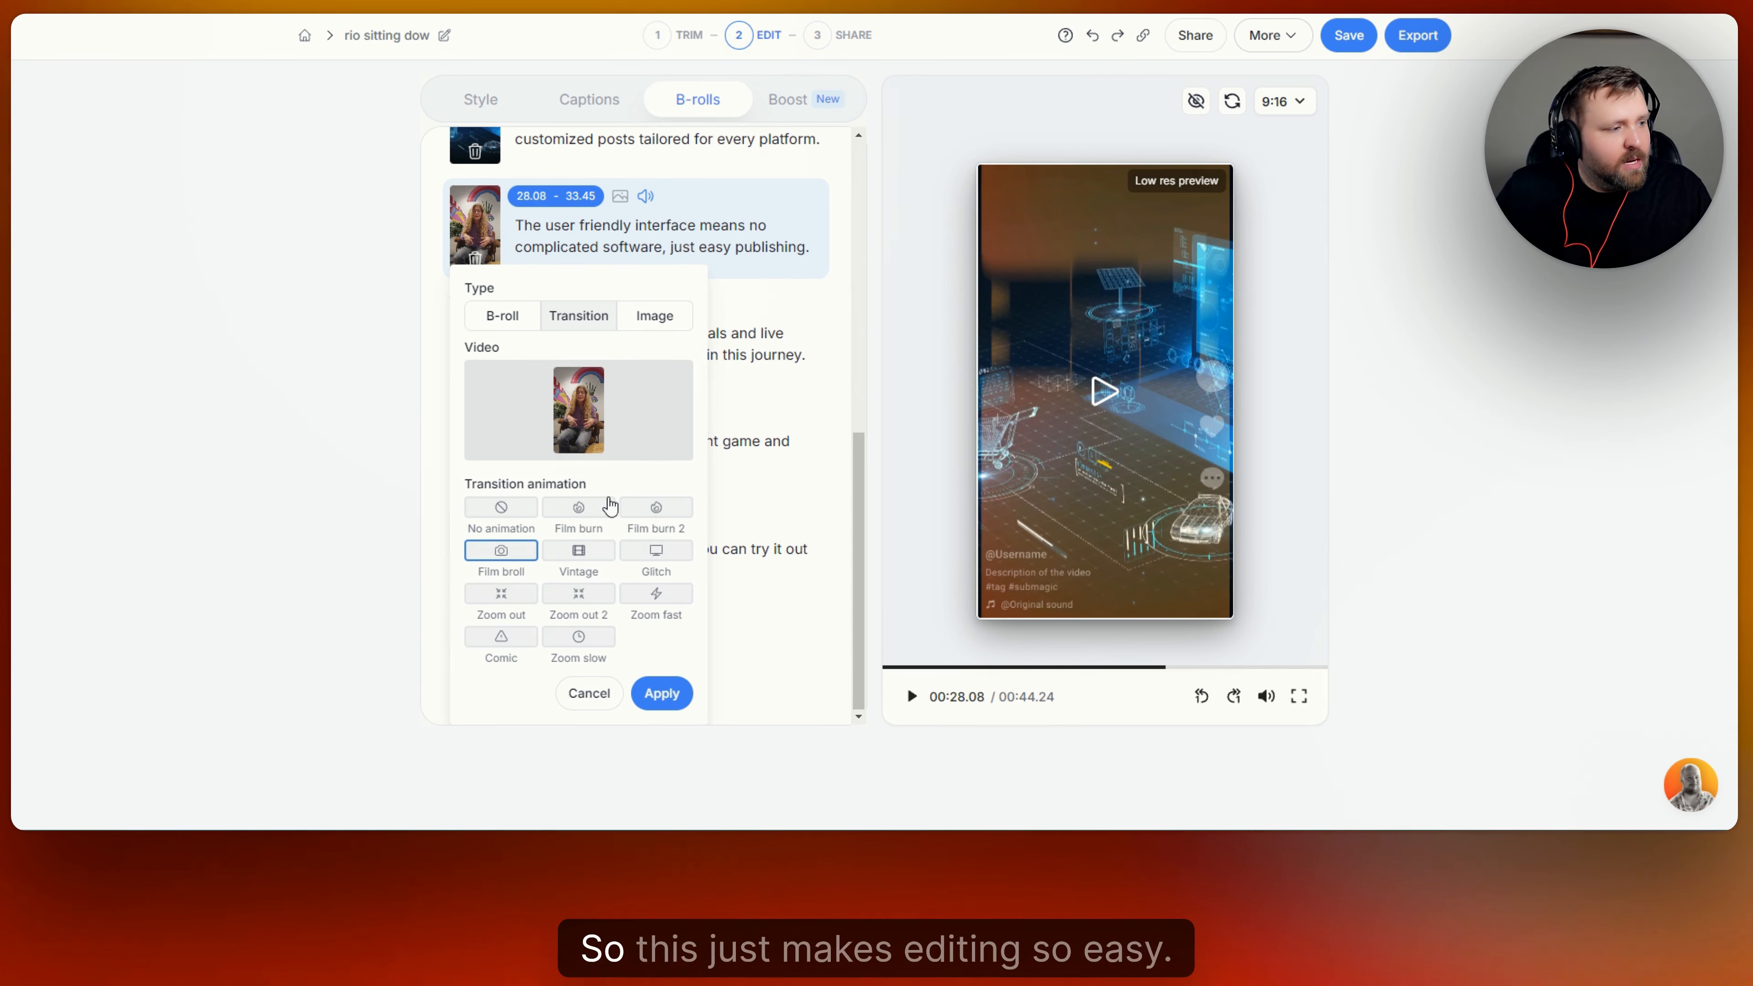
click(592, 696)
Lower the Magic B-rolls percentage to 15% and look through the segment list.
scroll(690, 408, up, 8)
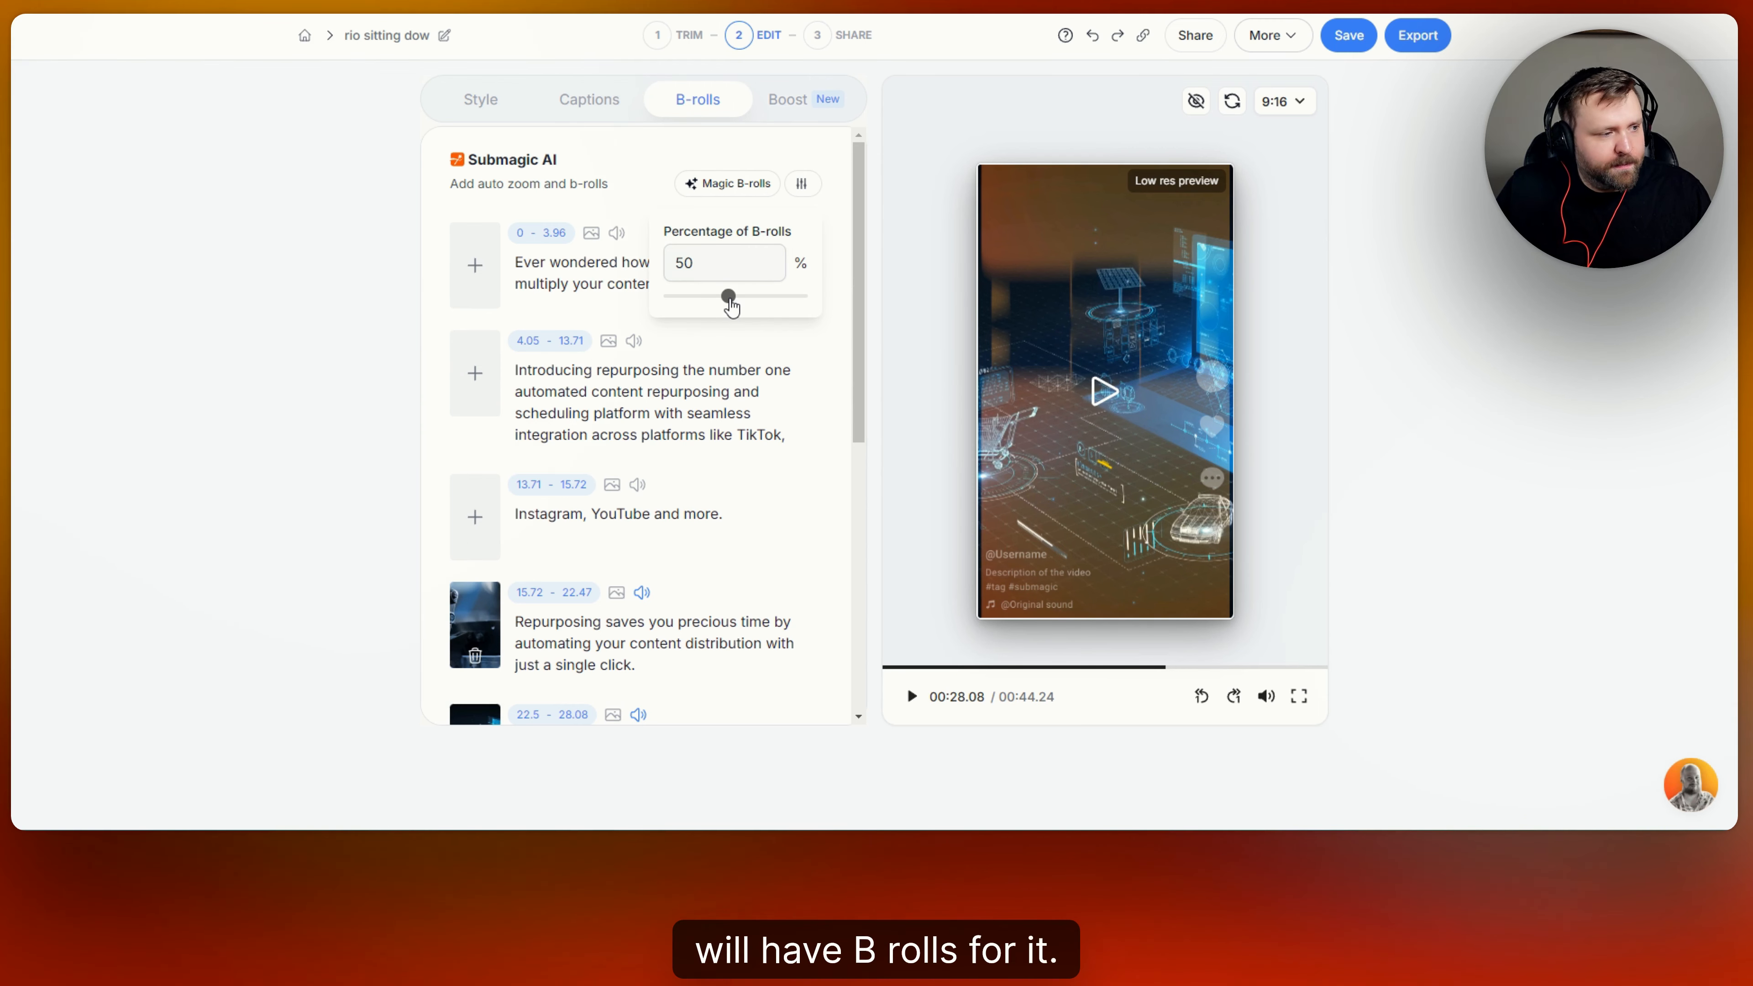
drag(732, 307, 679, 320)
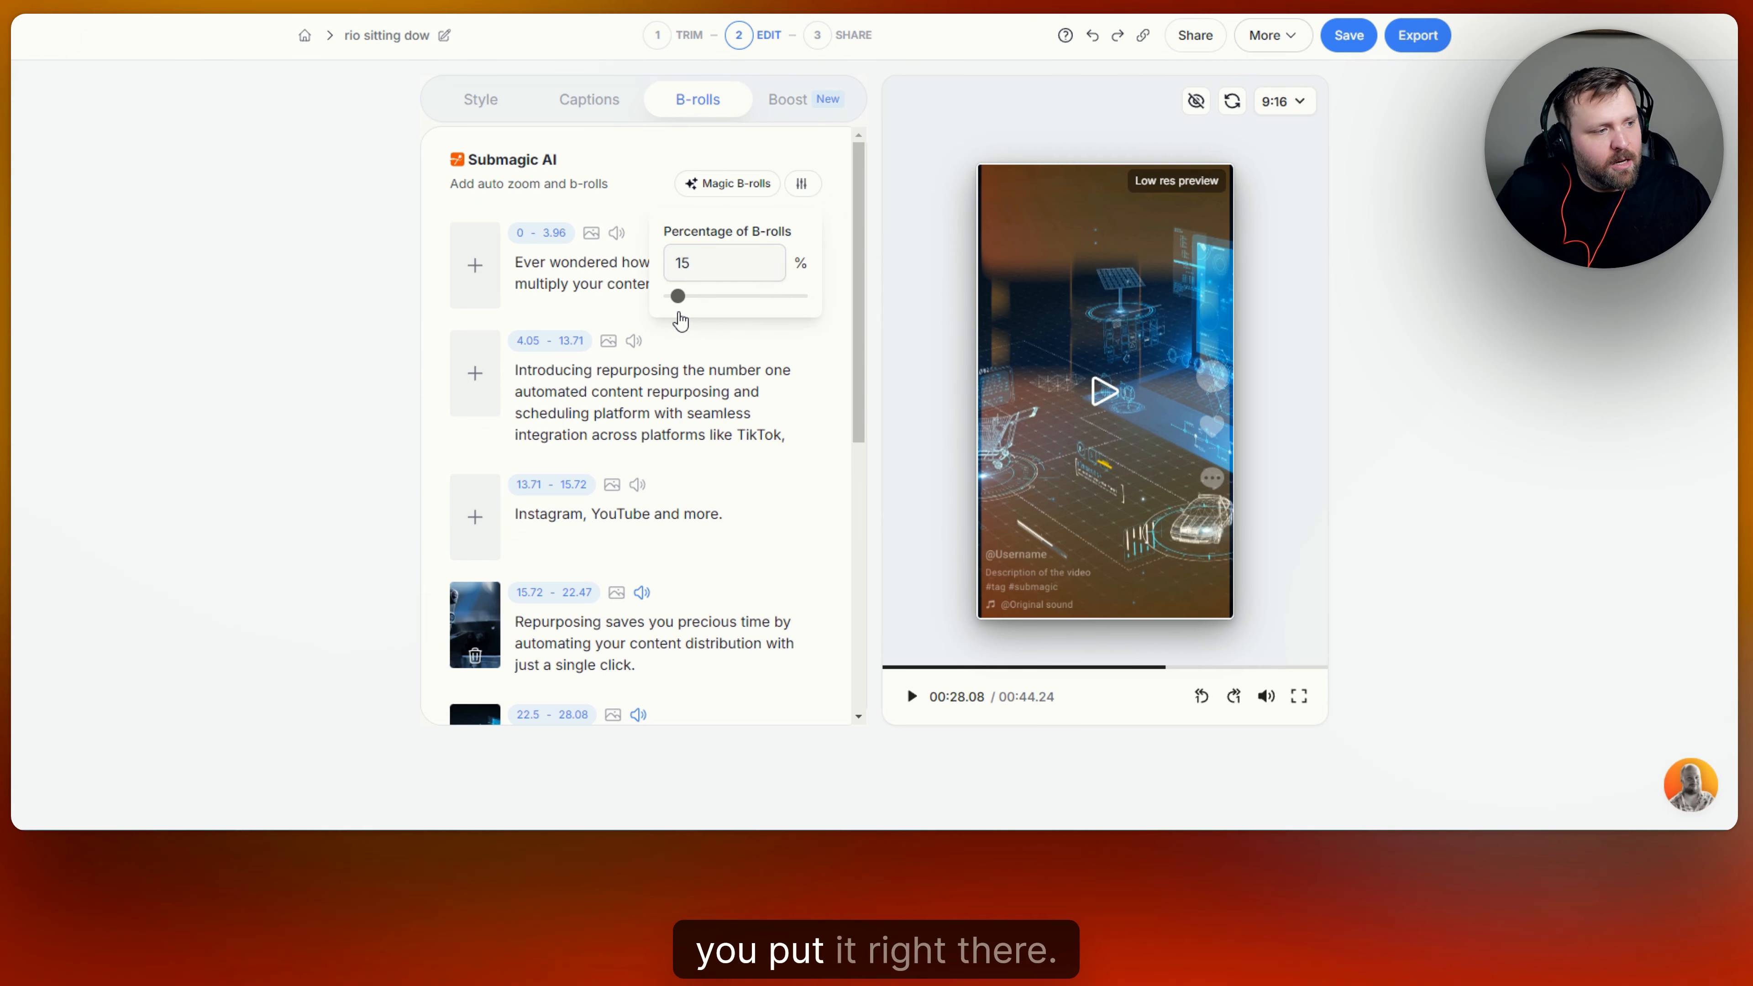
click(636, 135)
scroll(775, 329, down, 6)
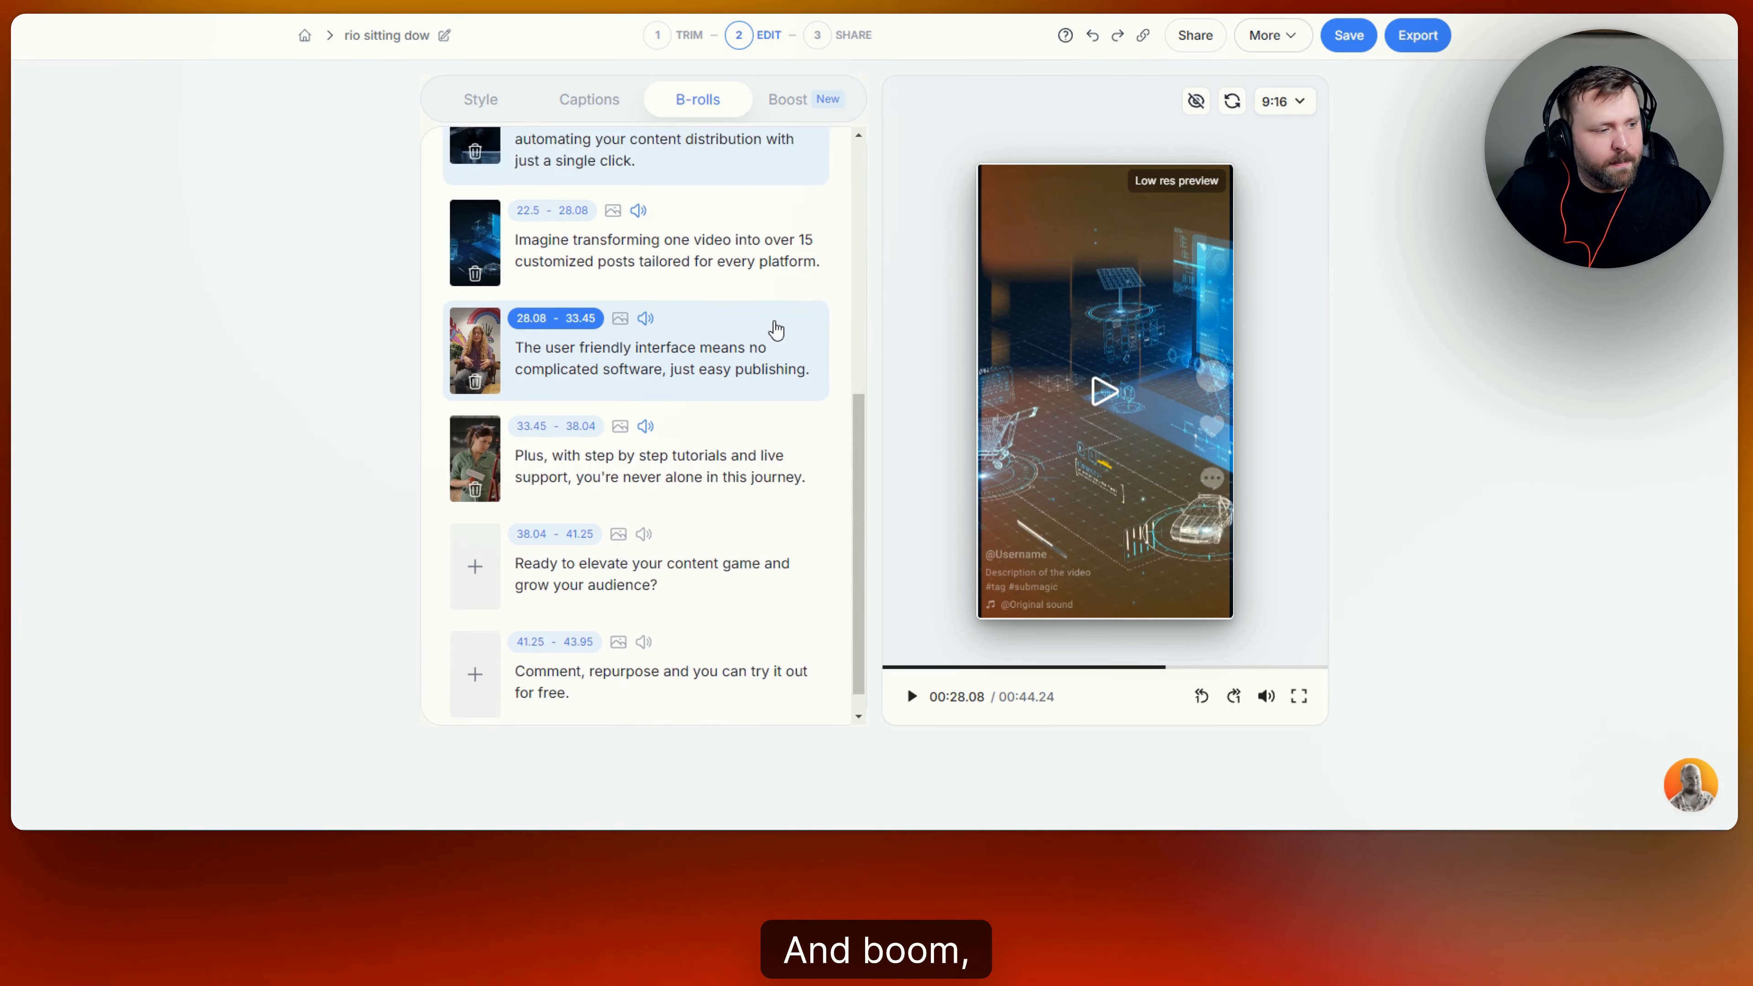
scroll(812, 378, up, 4)
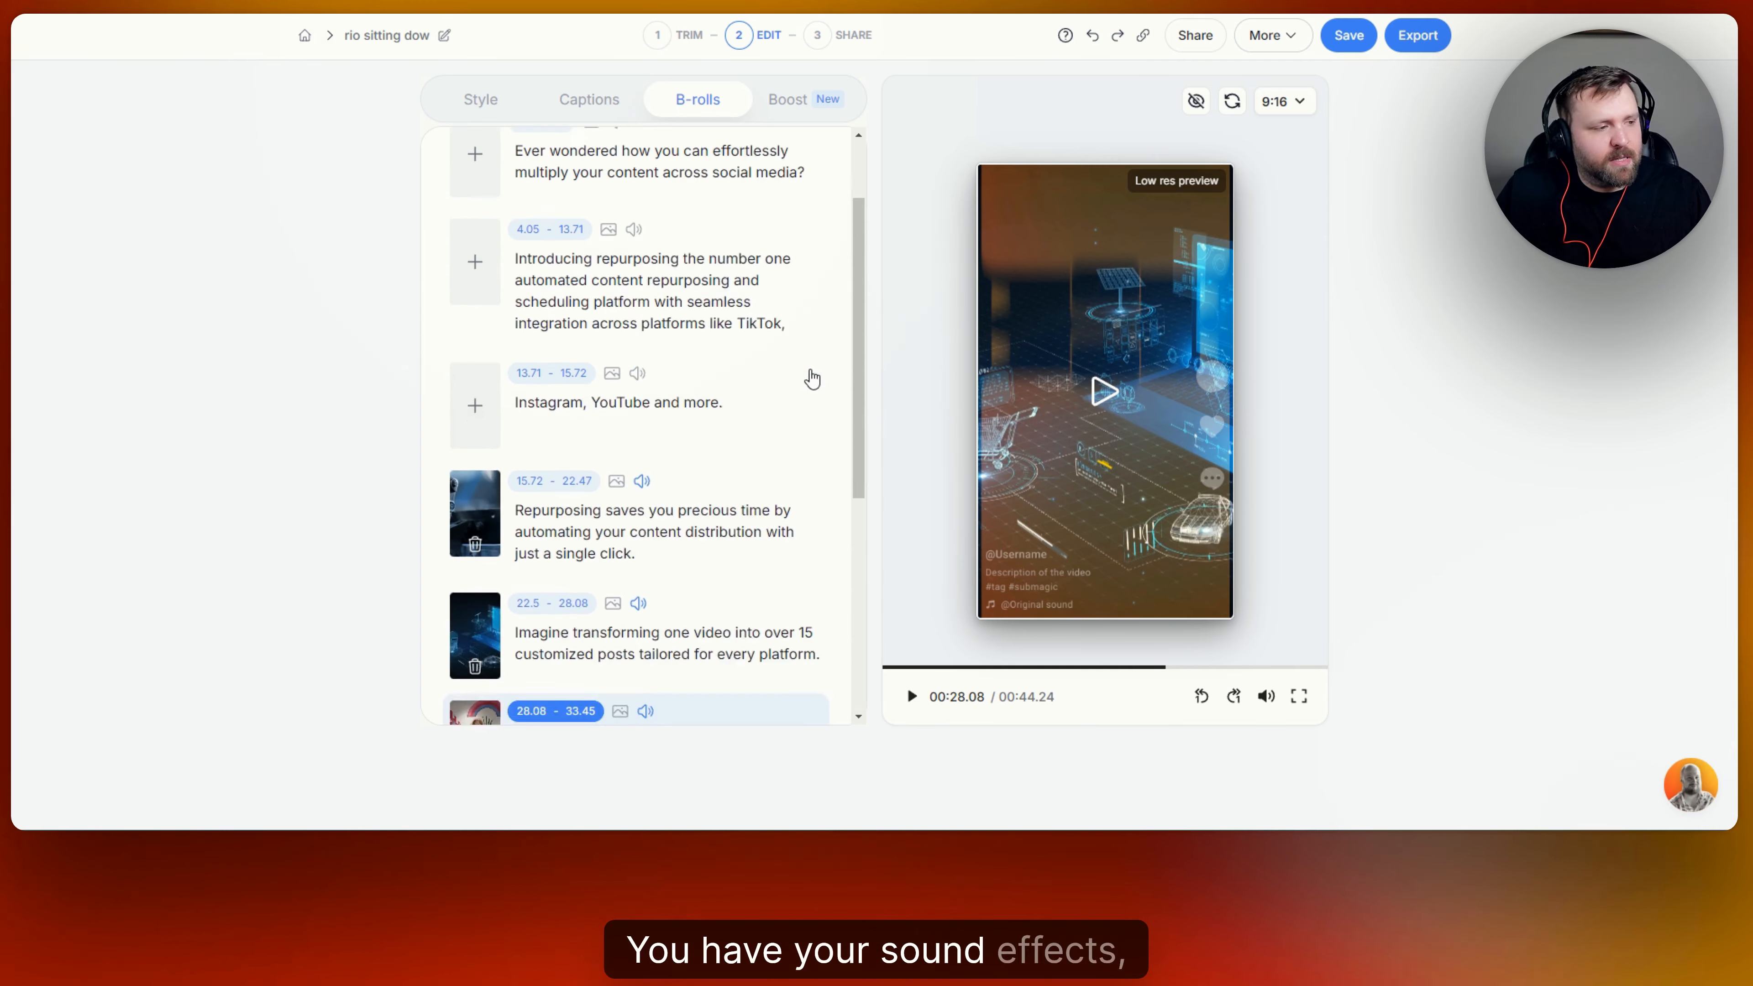
scroll(812, 379, up, 2)
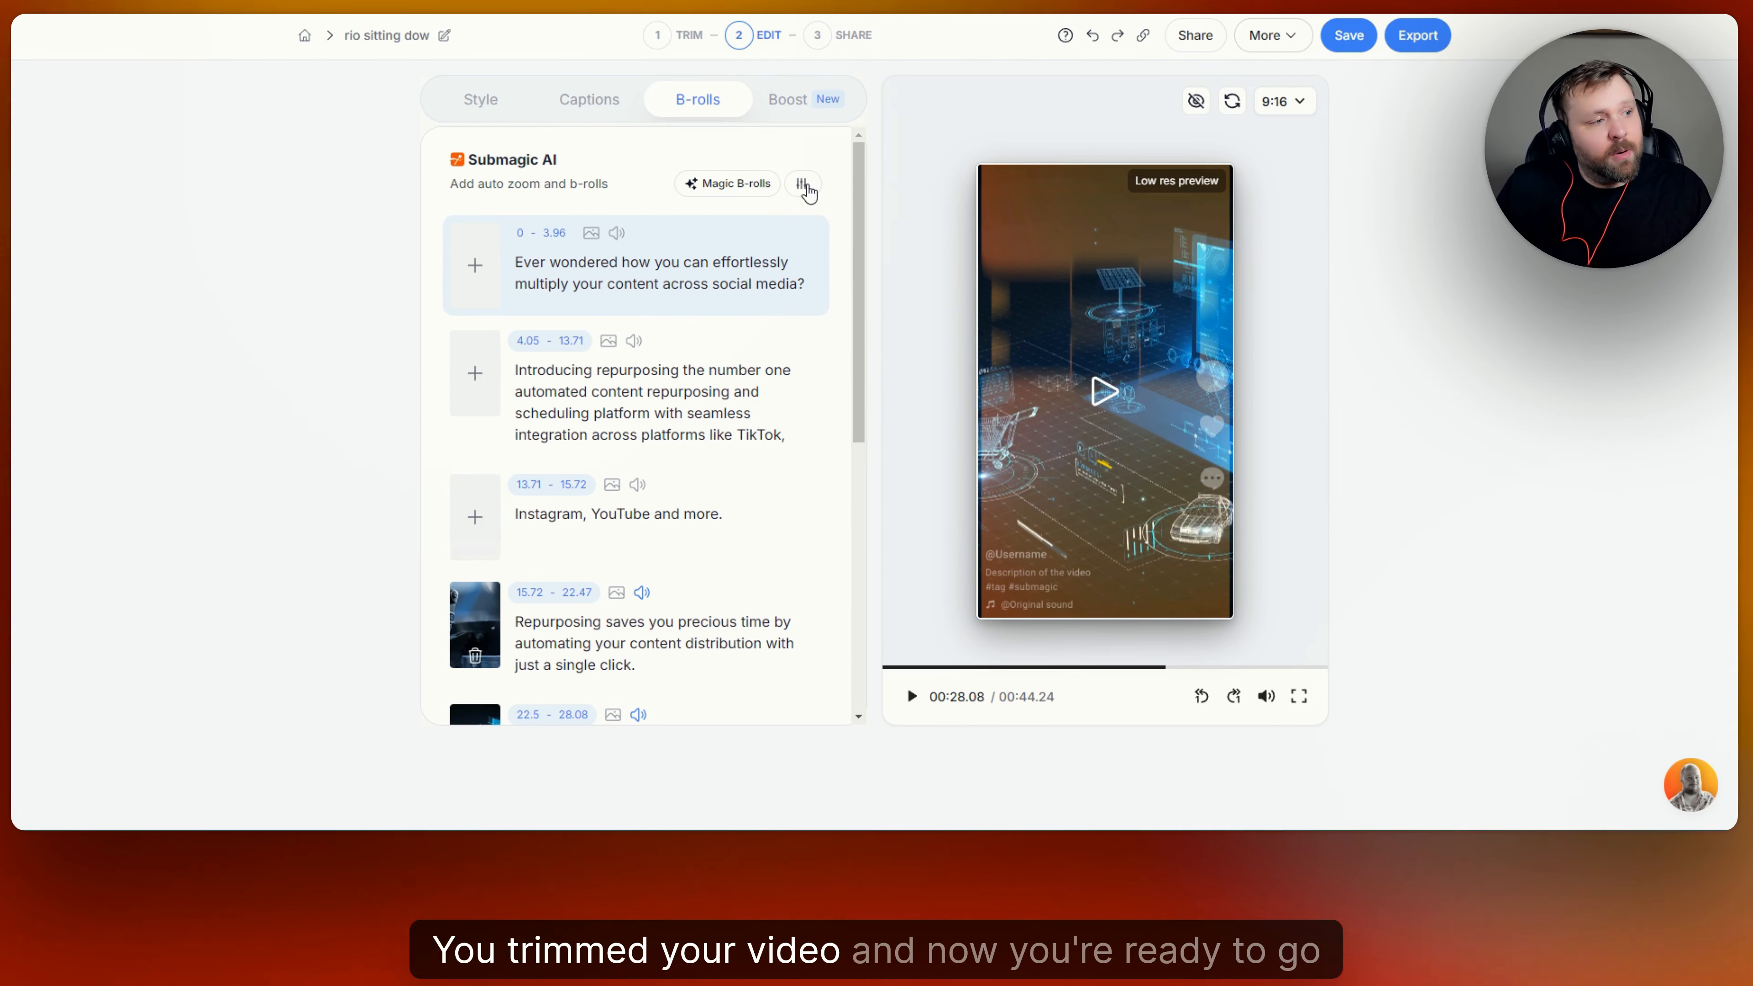
Generate an AI Hook title for the video and play the opening seconds to check how it appears.
click(802, 104)
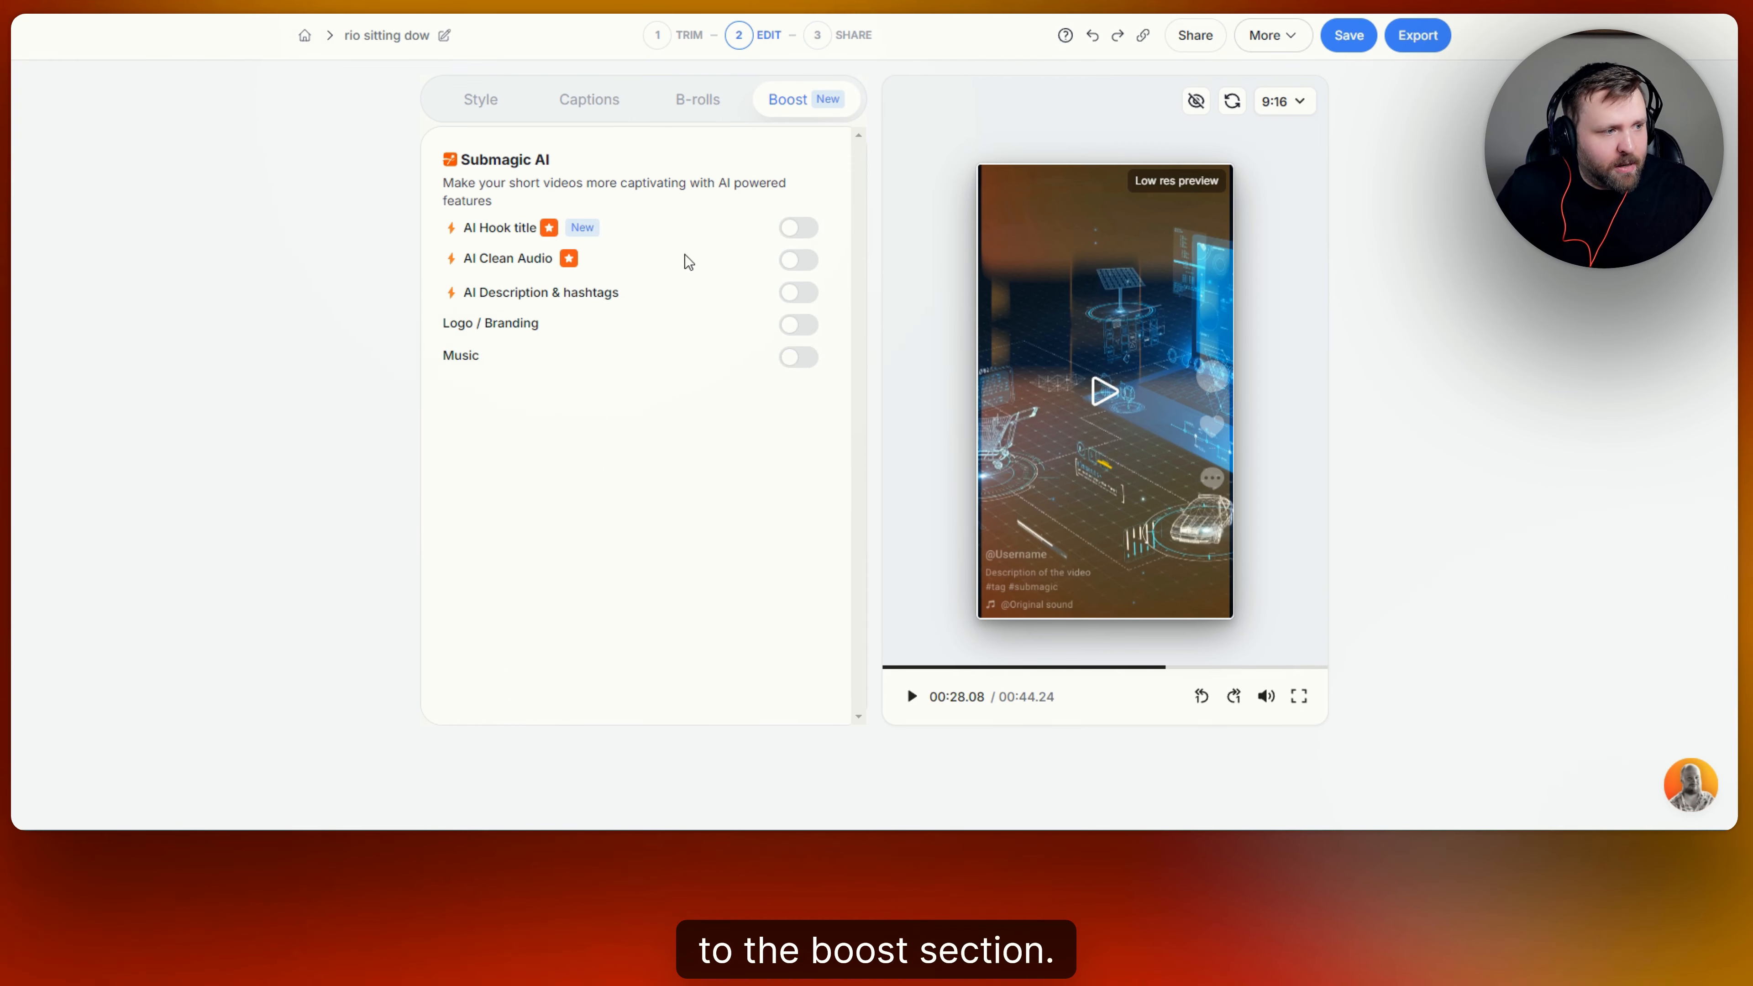
click(800, 227)
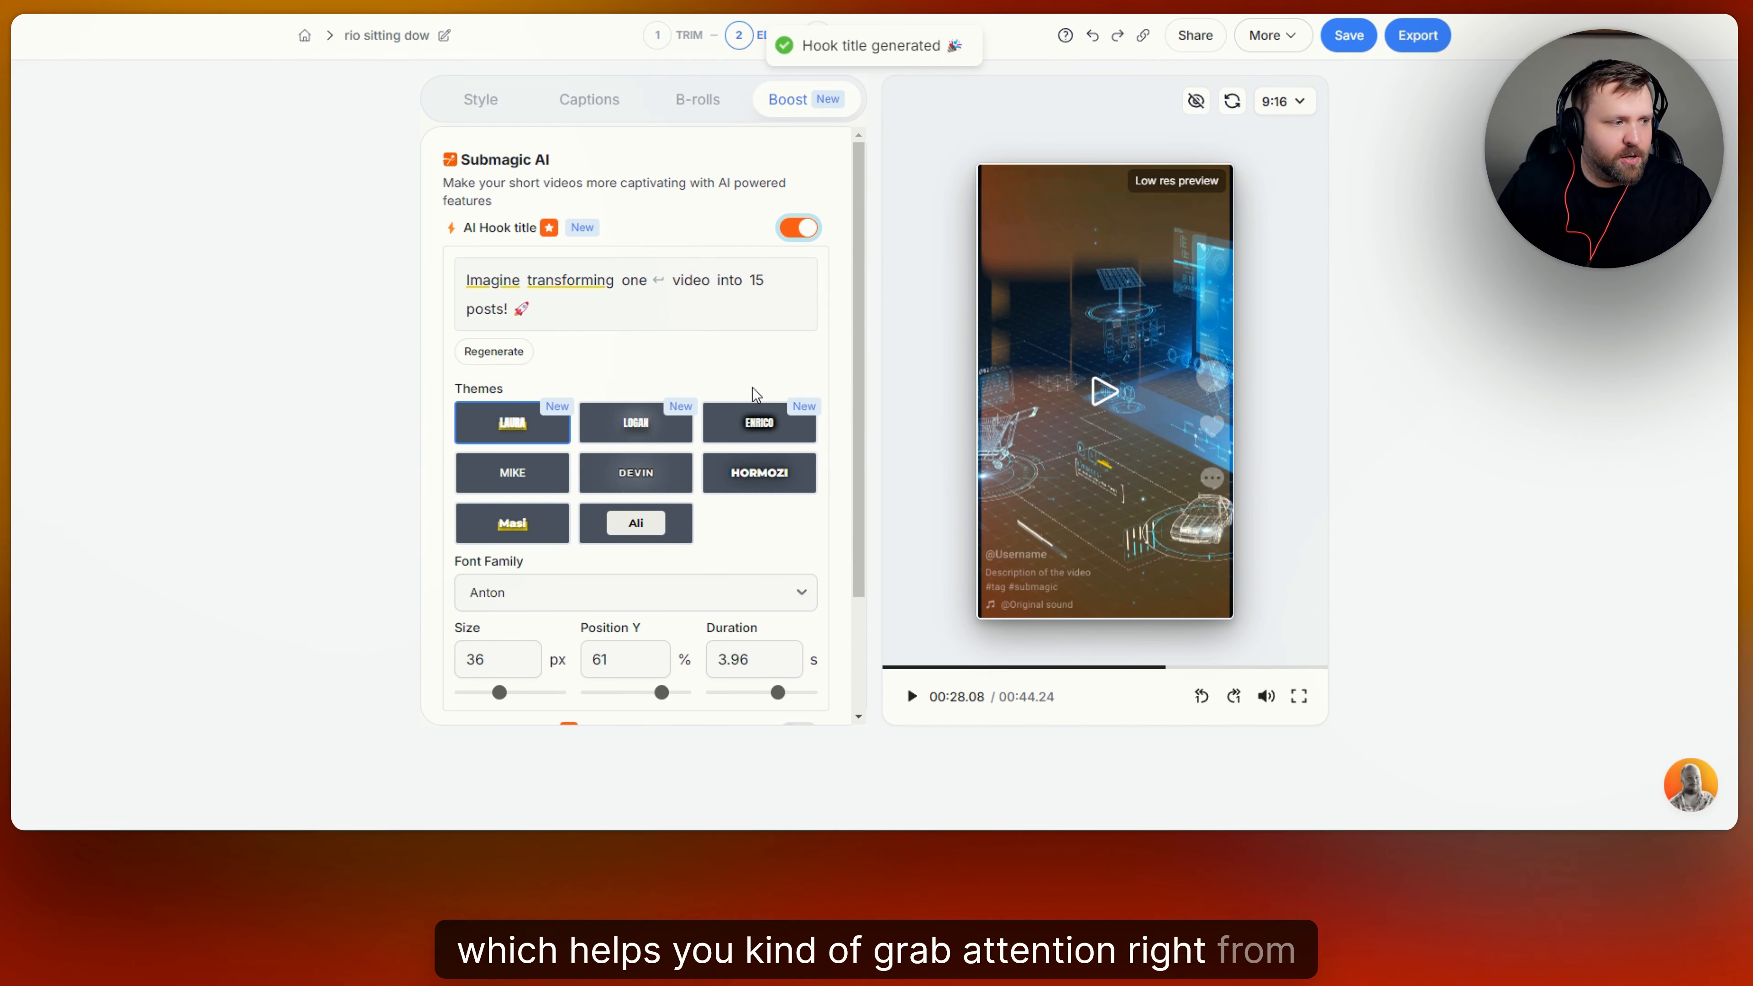
click(1103, 392)
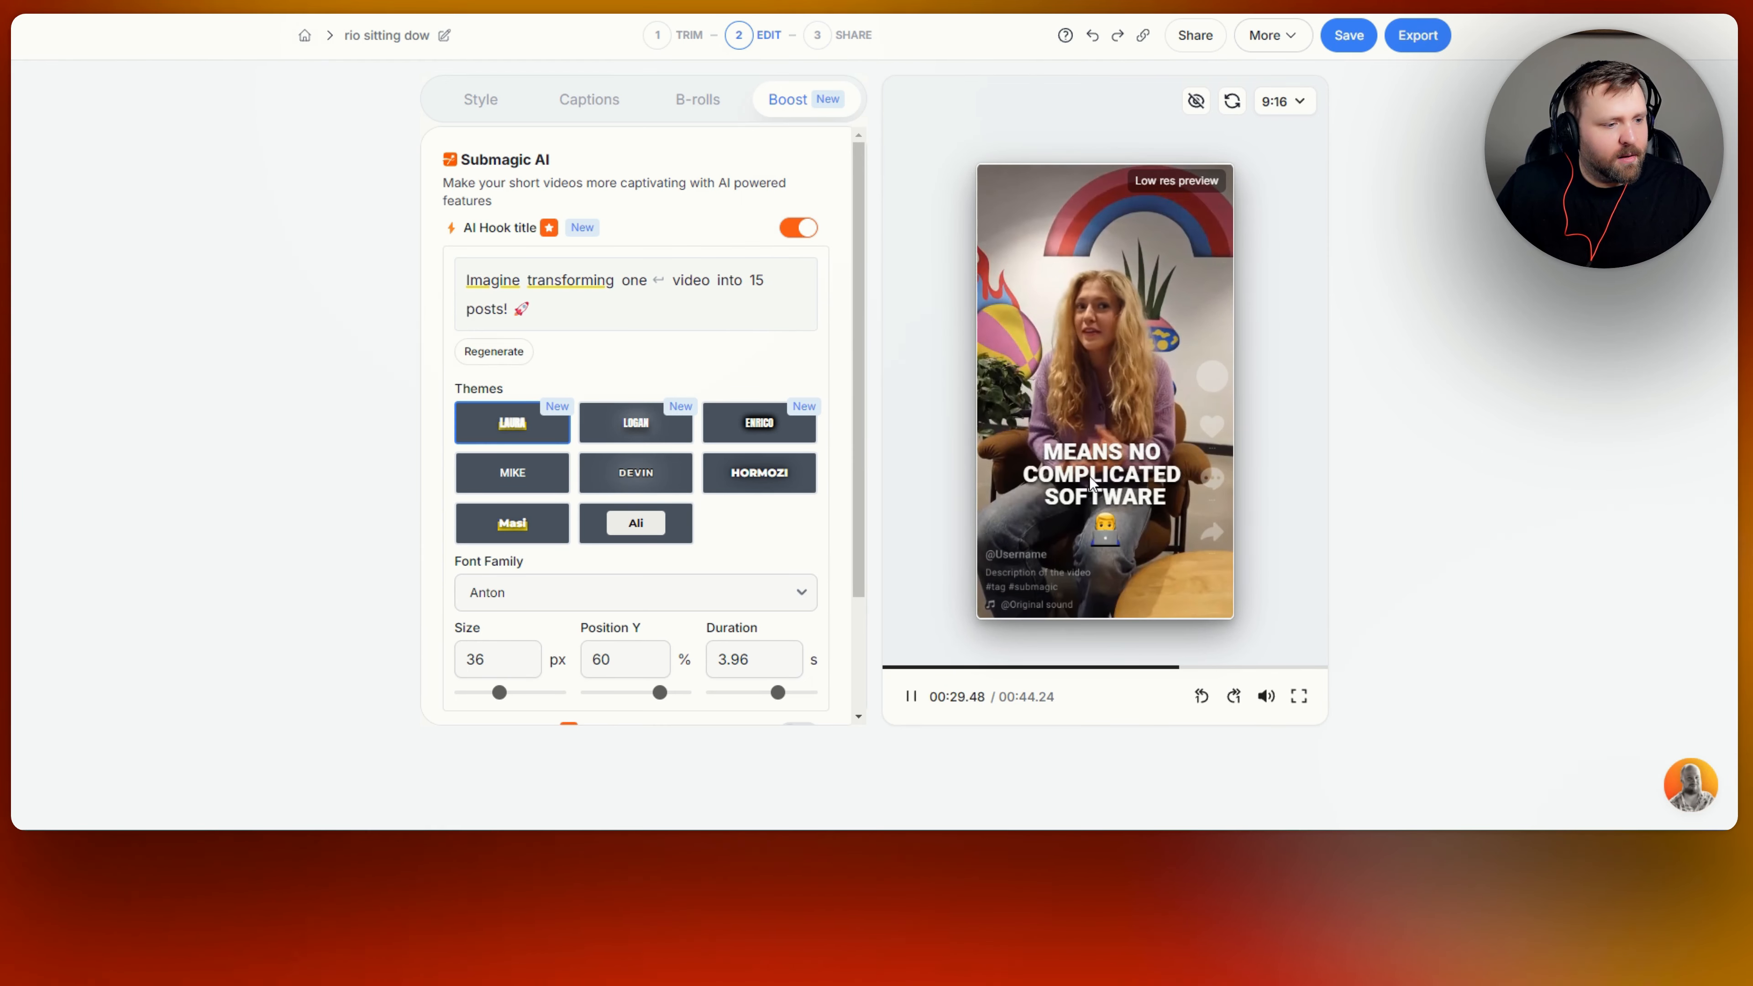
click(1091, 521)
click(886, 668)
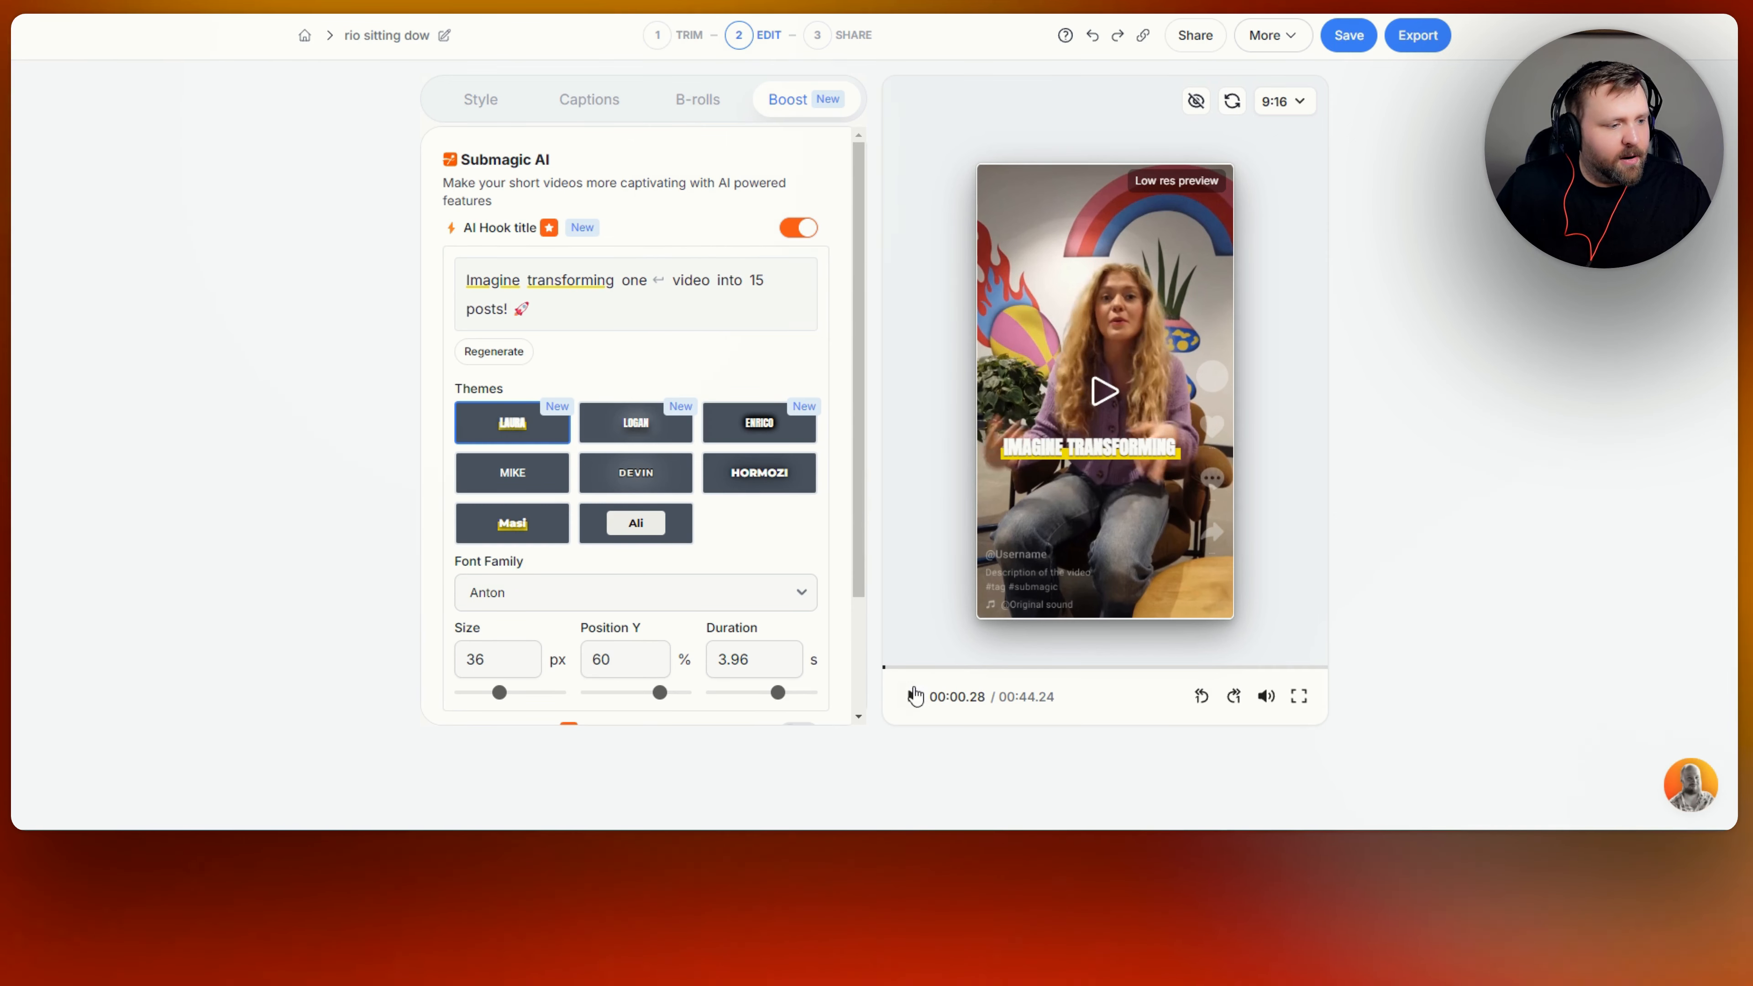
click(912, 697)
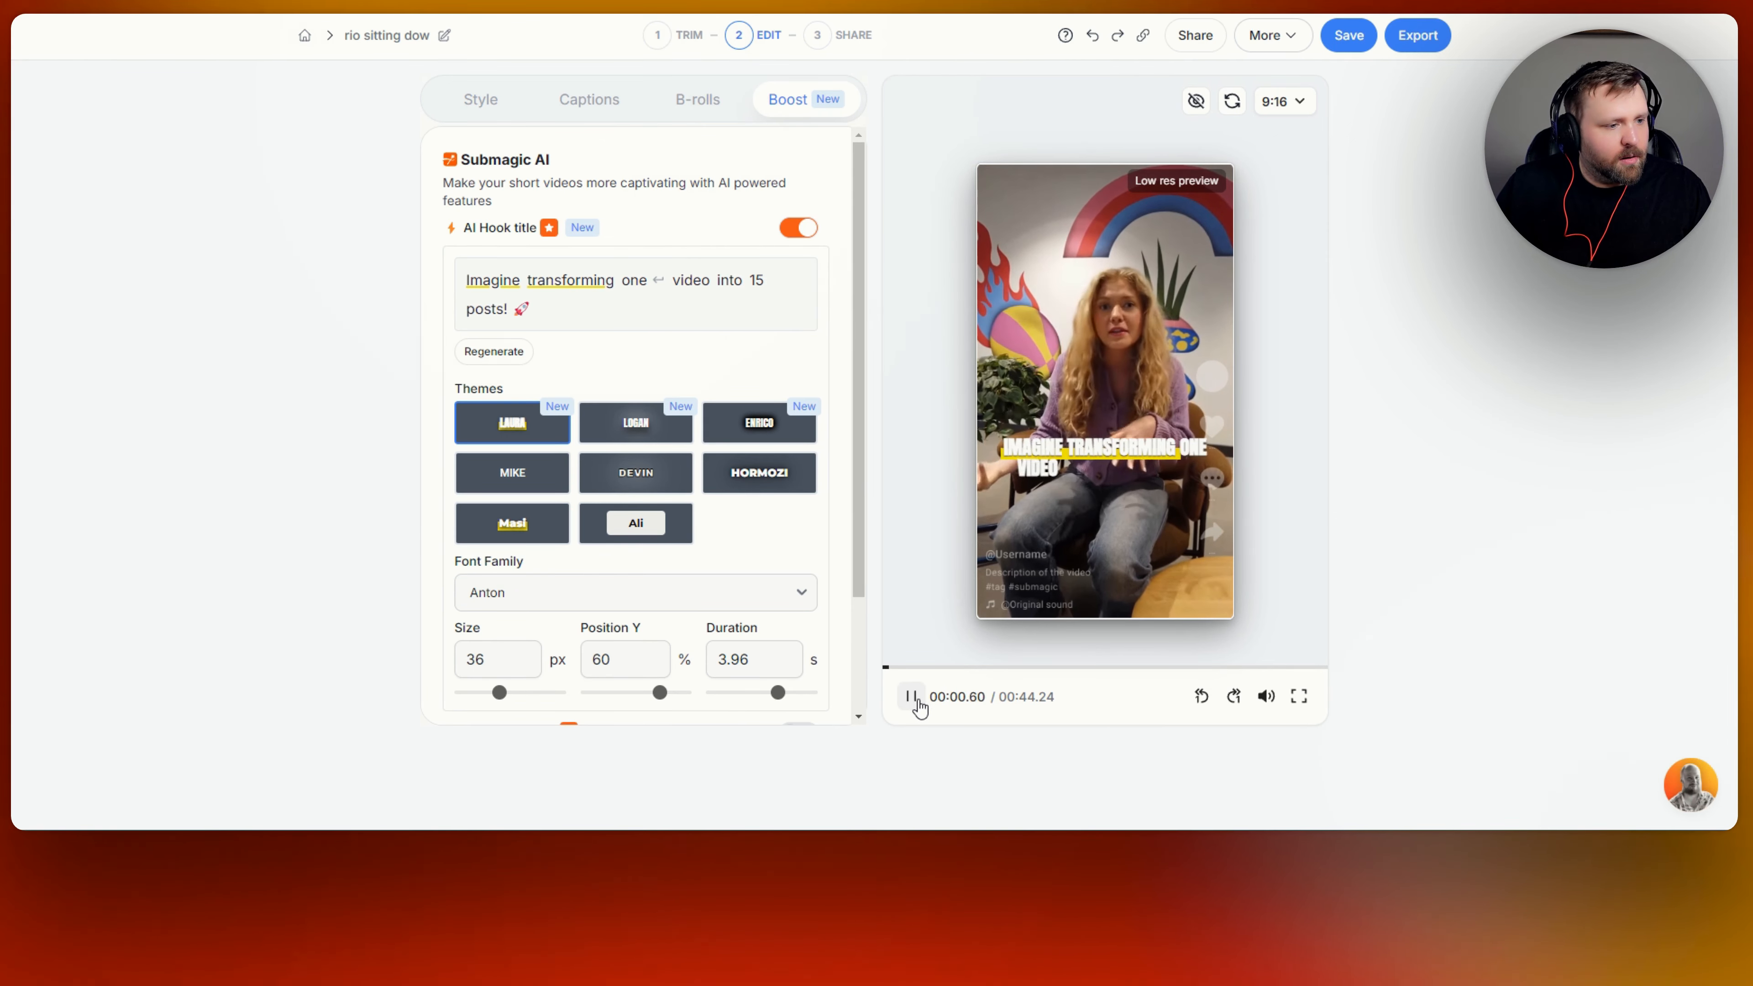
click(1025, 485)
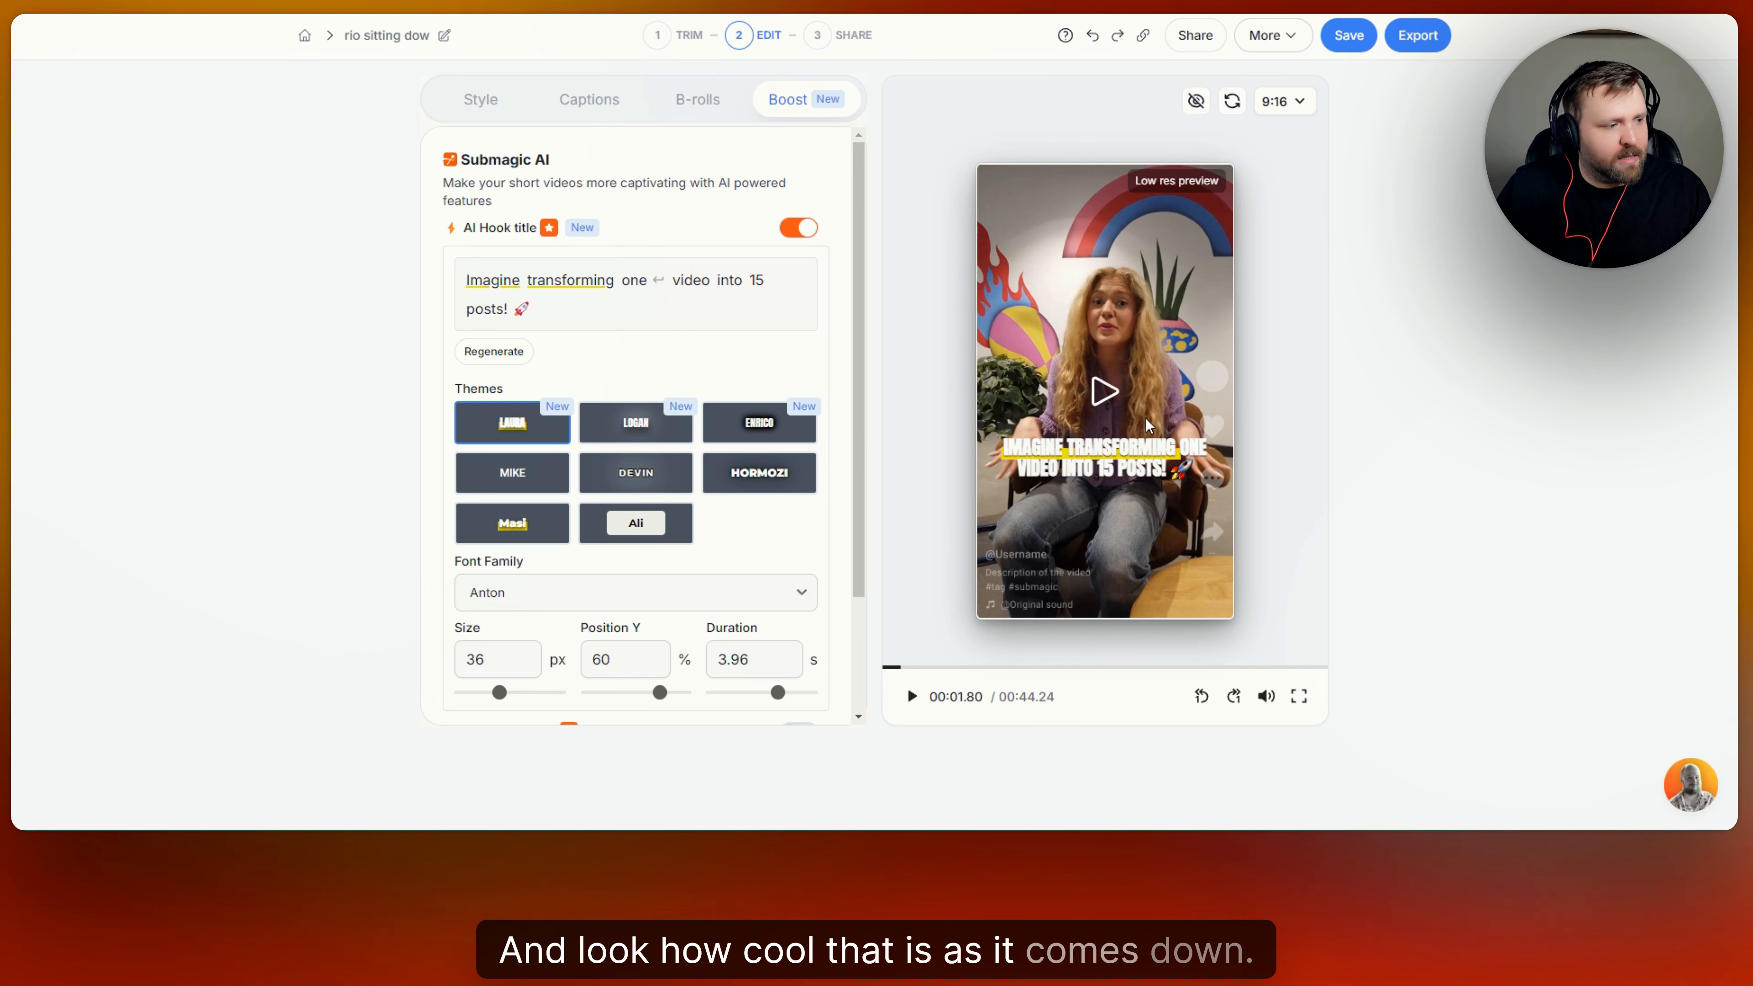
Try the Enrico theme on the hook title and return to the Laura theme.
click(755, 424)
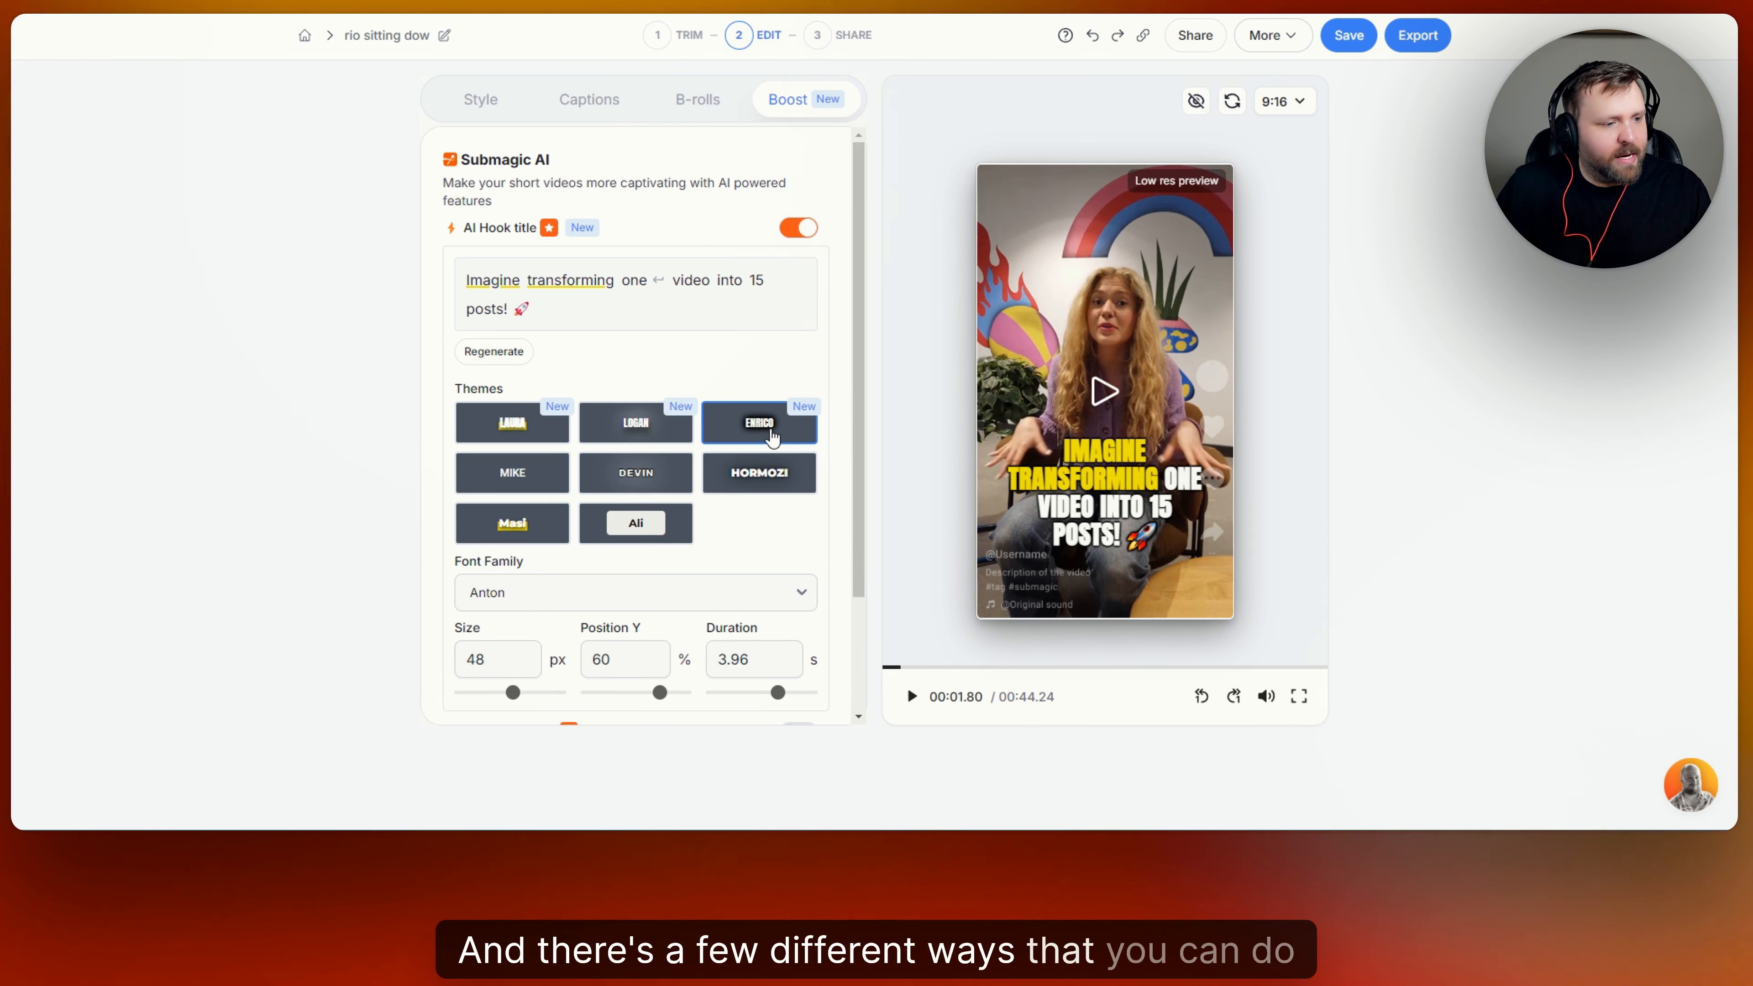
click(679, 435)
scroll(690, 442, down, 2)
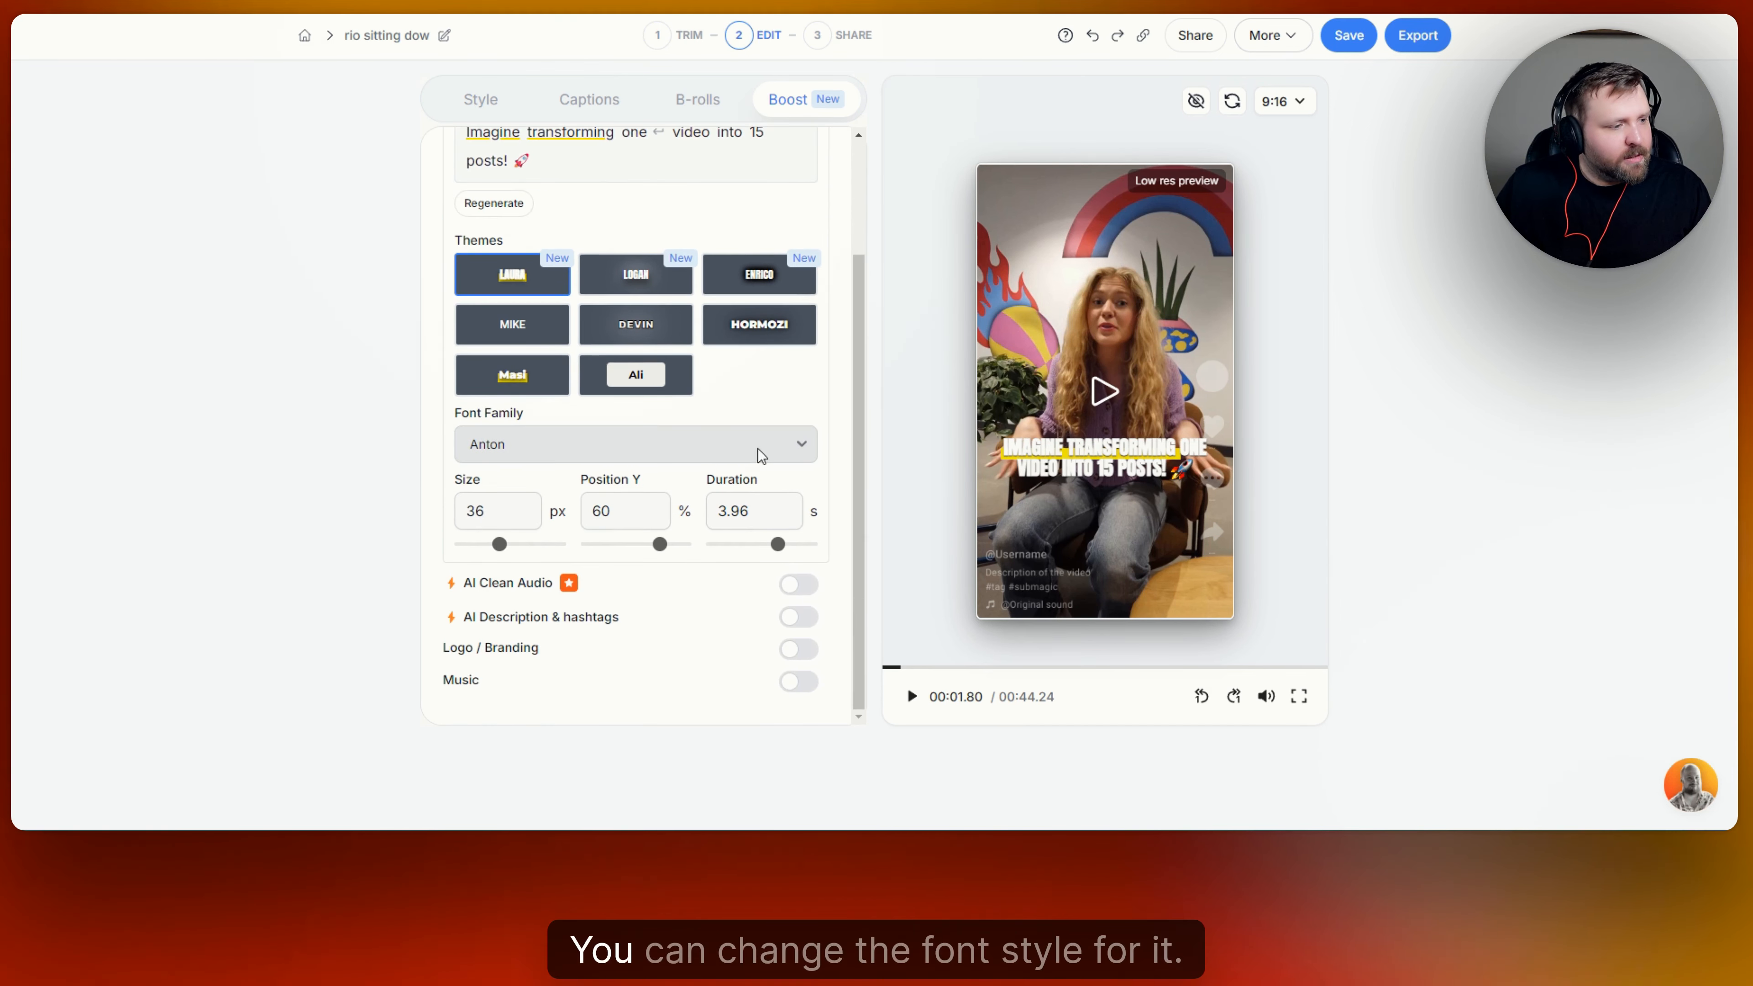
Set the hook title's font family to TheBold and its duration to 2.1 s, and return the preview to the start.
click(789, 448)
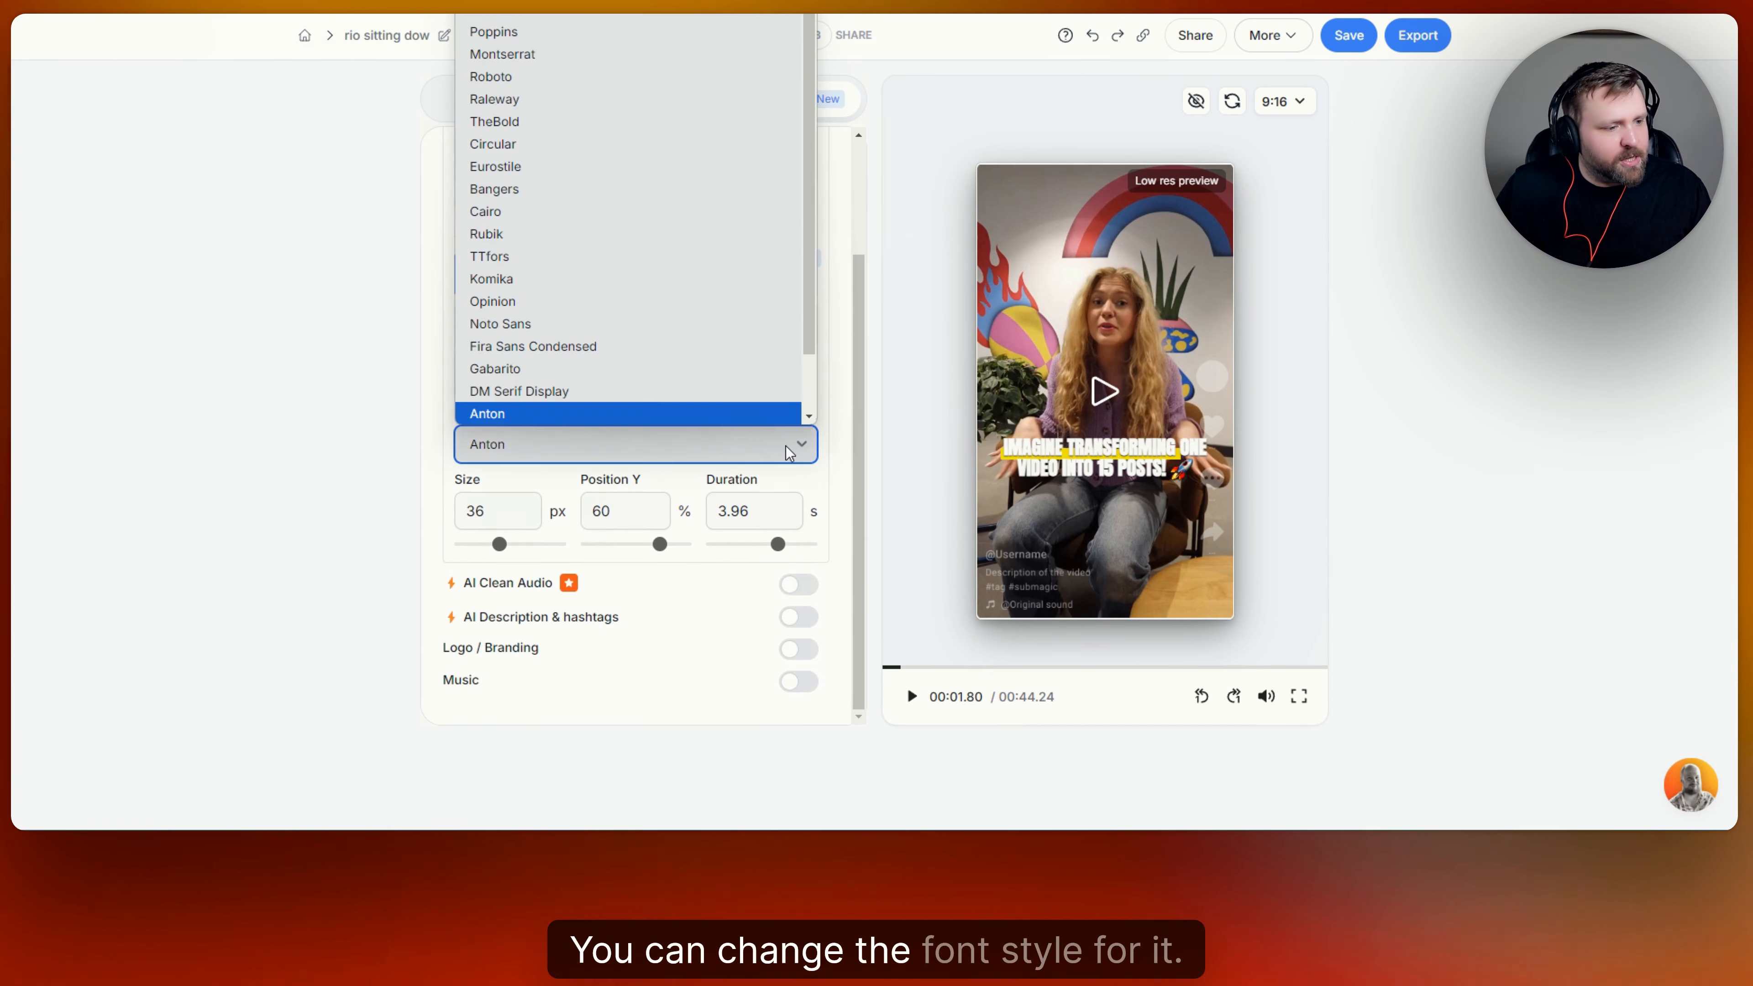
click(562, 119)
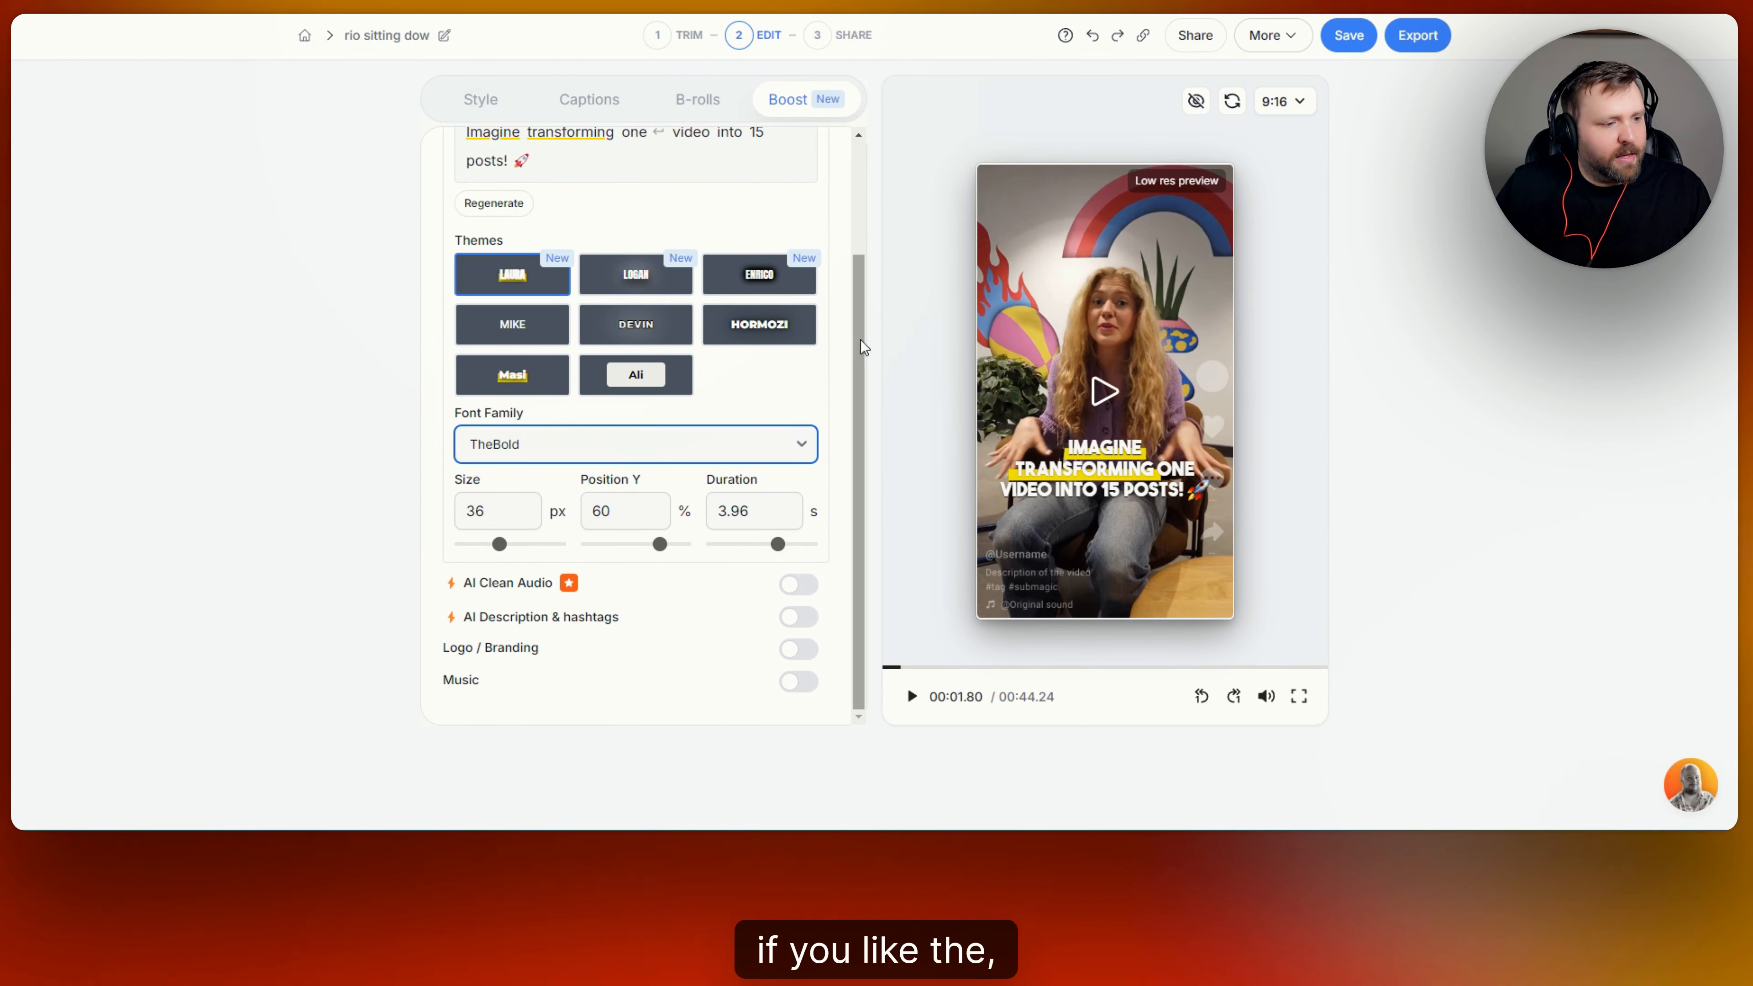
click(775, 546)
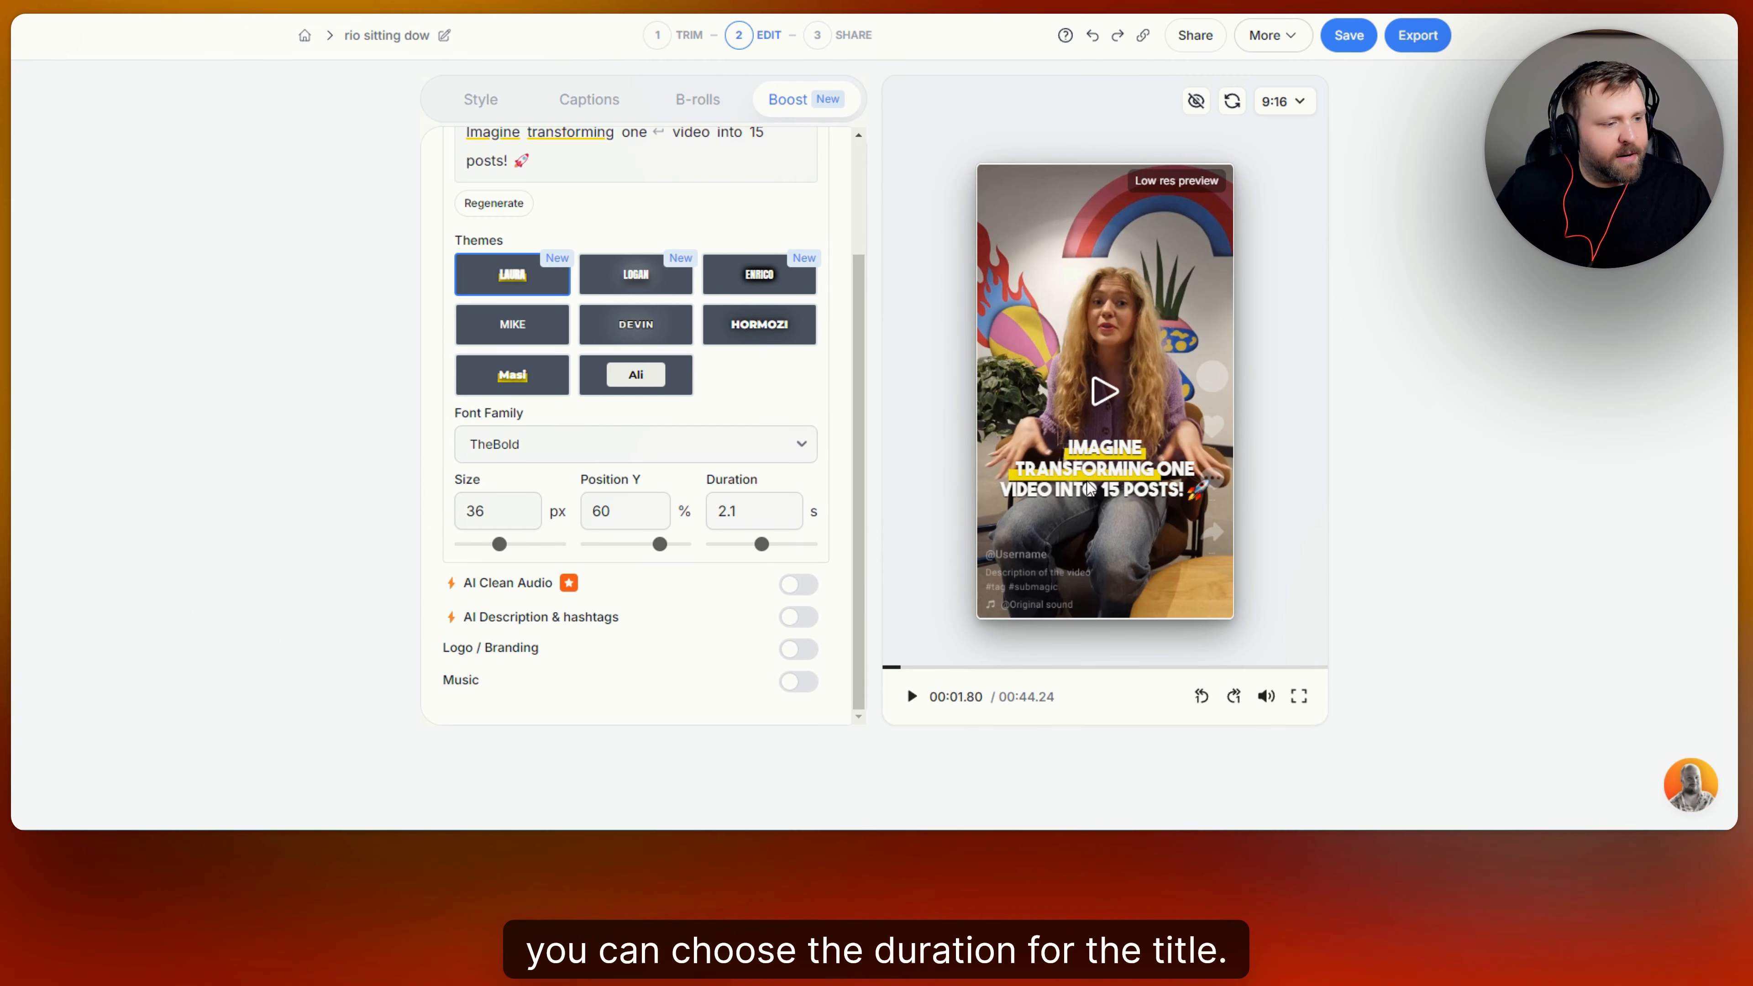
click(886, 667)
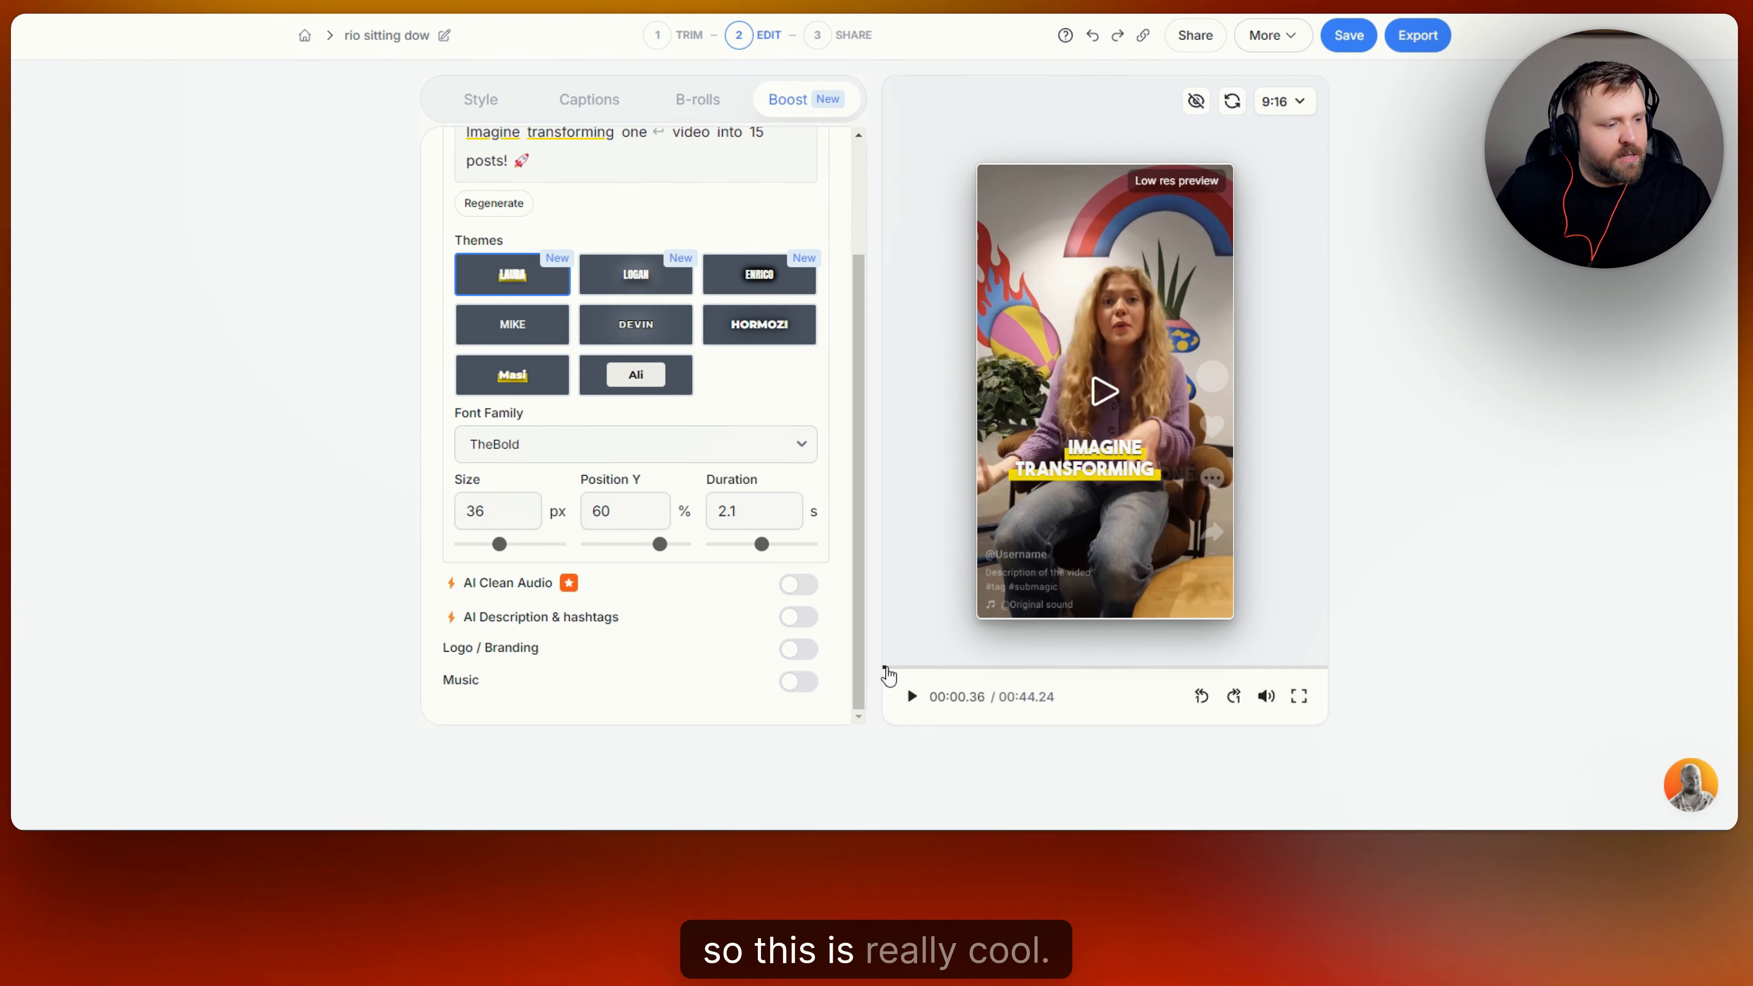
scroll(781, 249, up, 3)
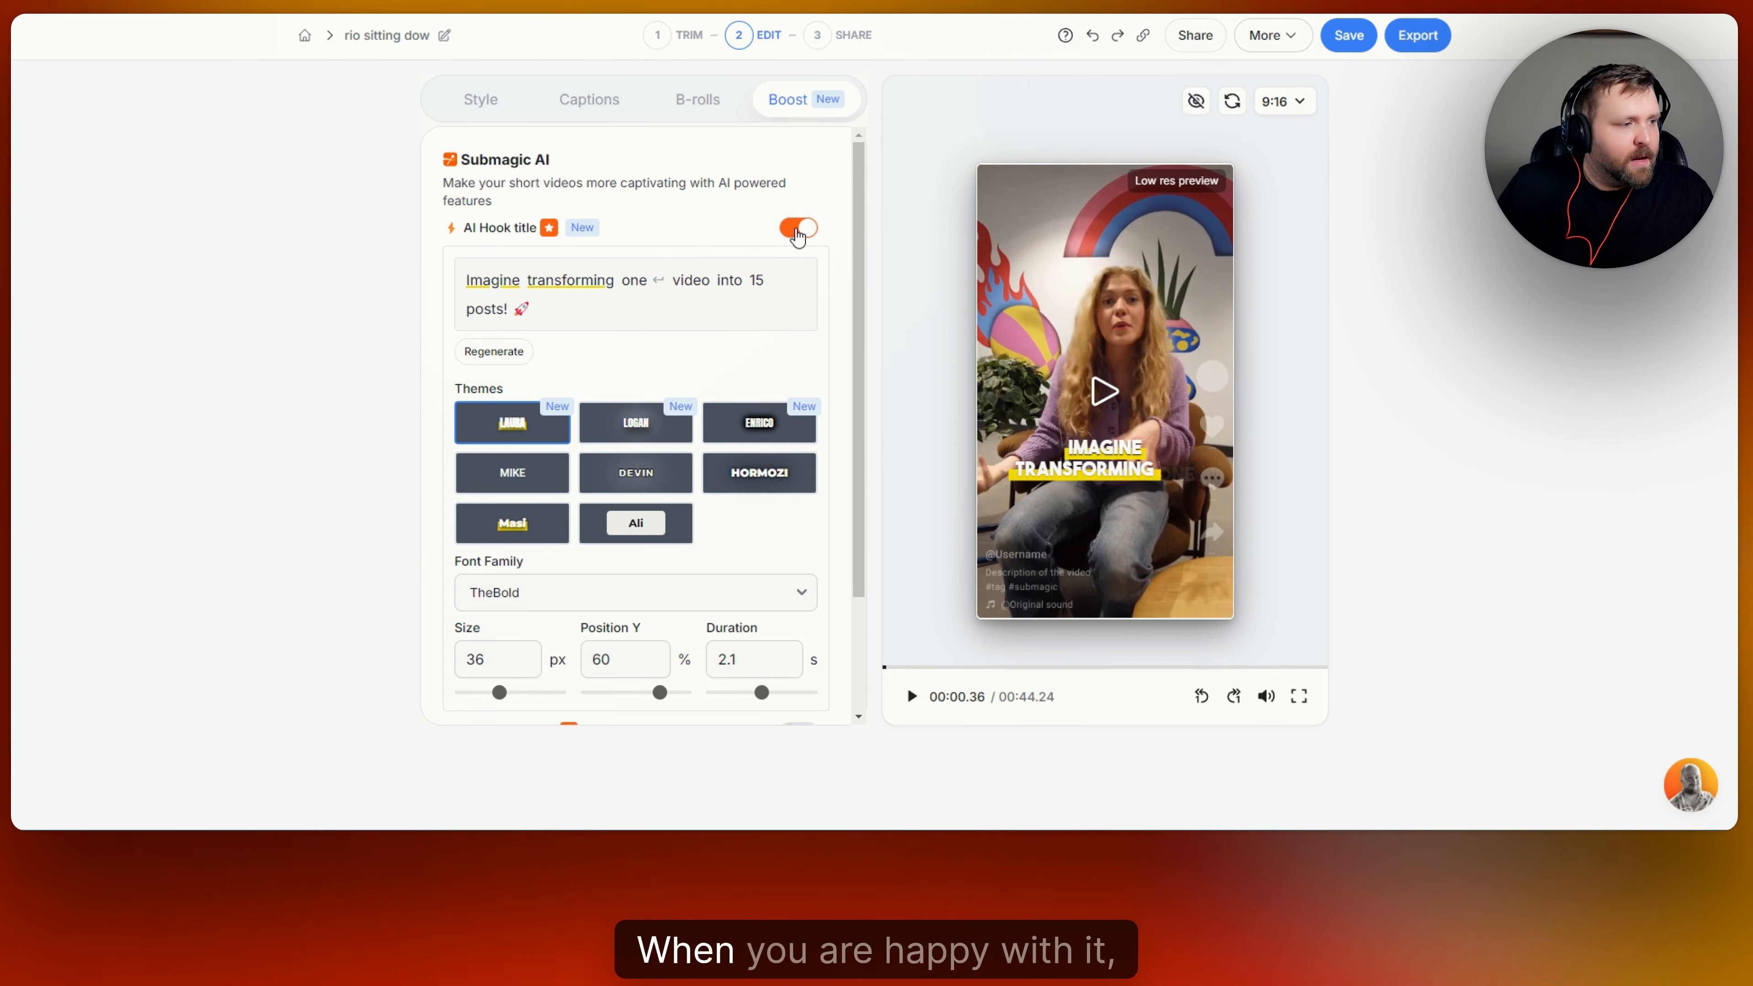
Generate an AI description with hashtags for the video and switch it to the long version.
scroll(751, 359, down, 2)
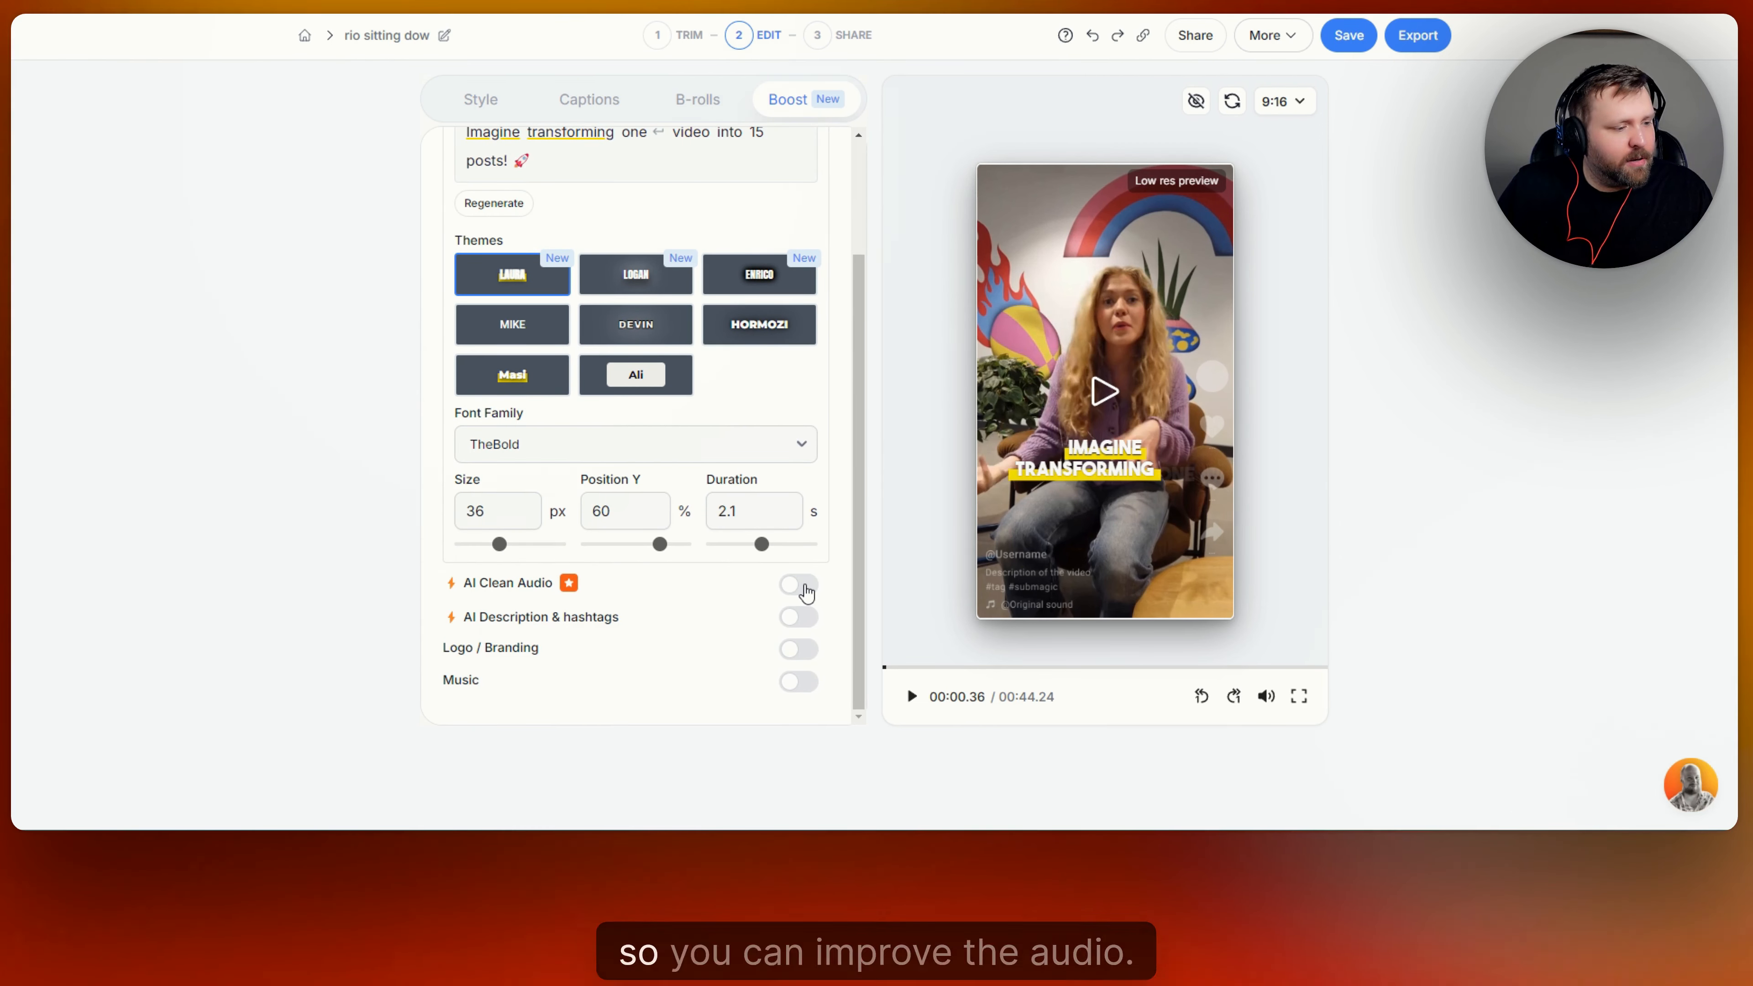
click(801, 617)
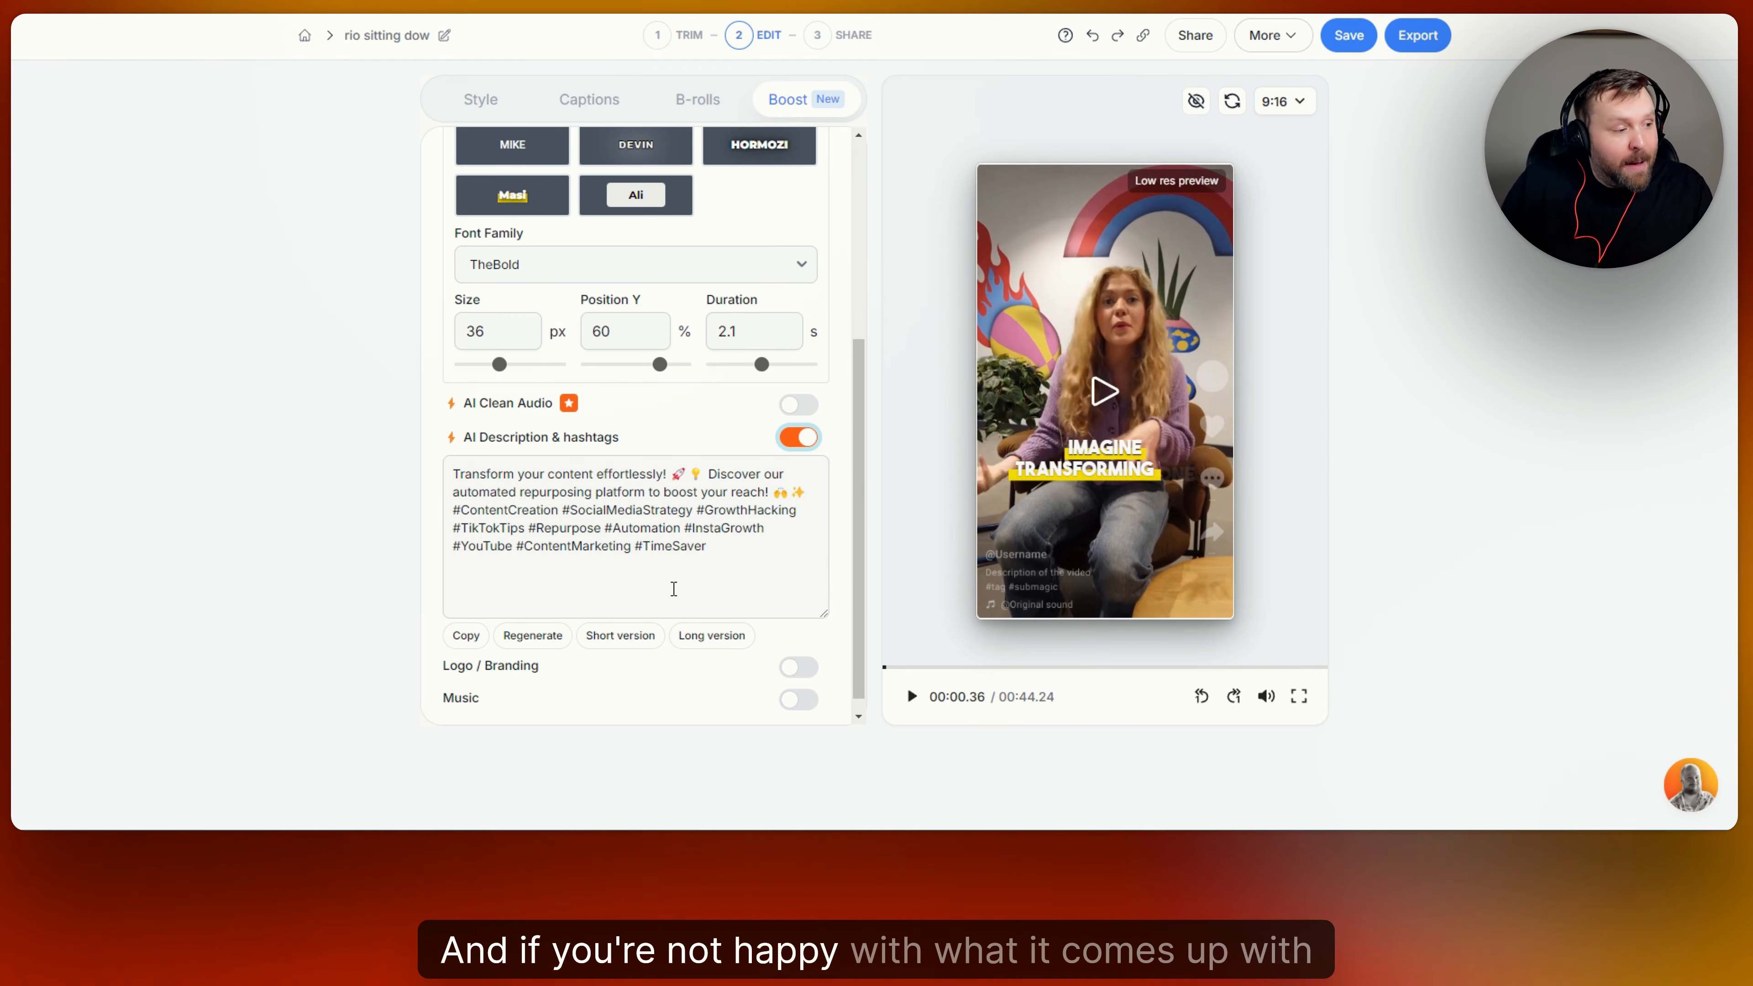
scroll(483, 621, down, 1)
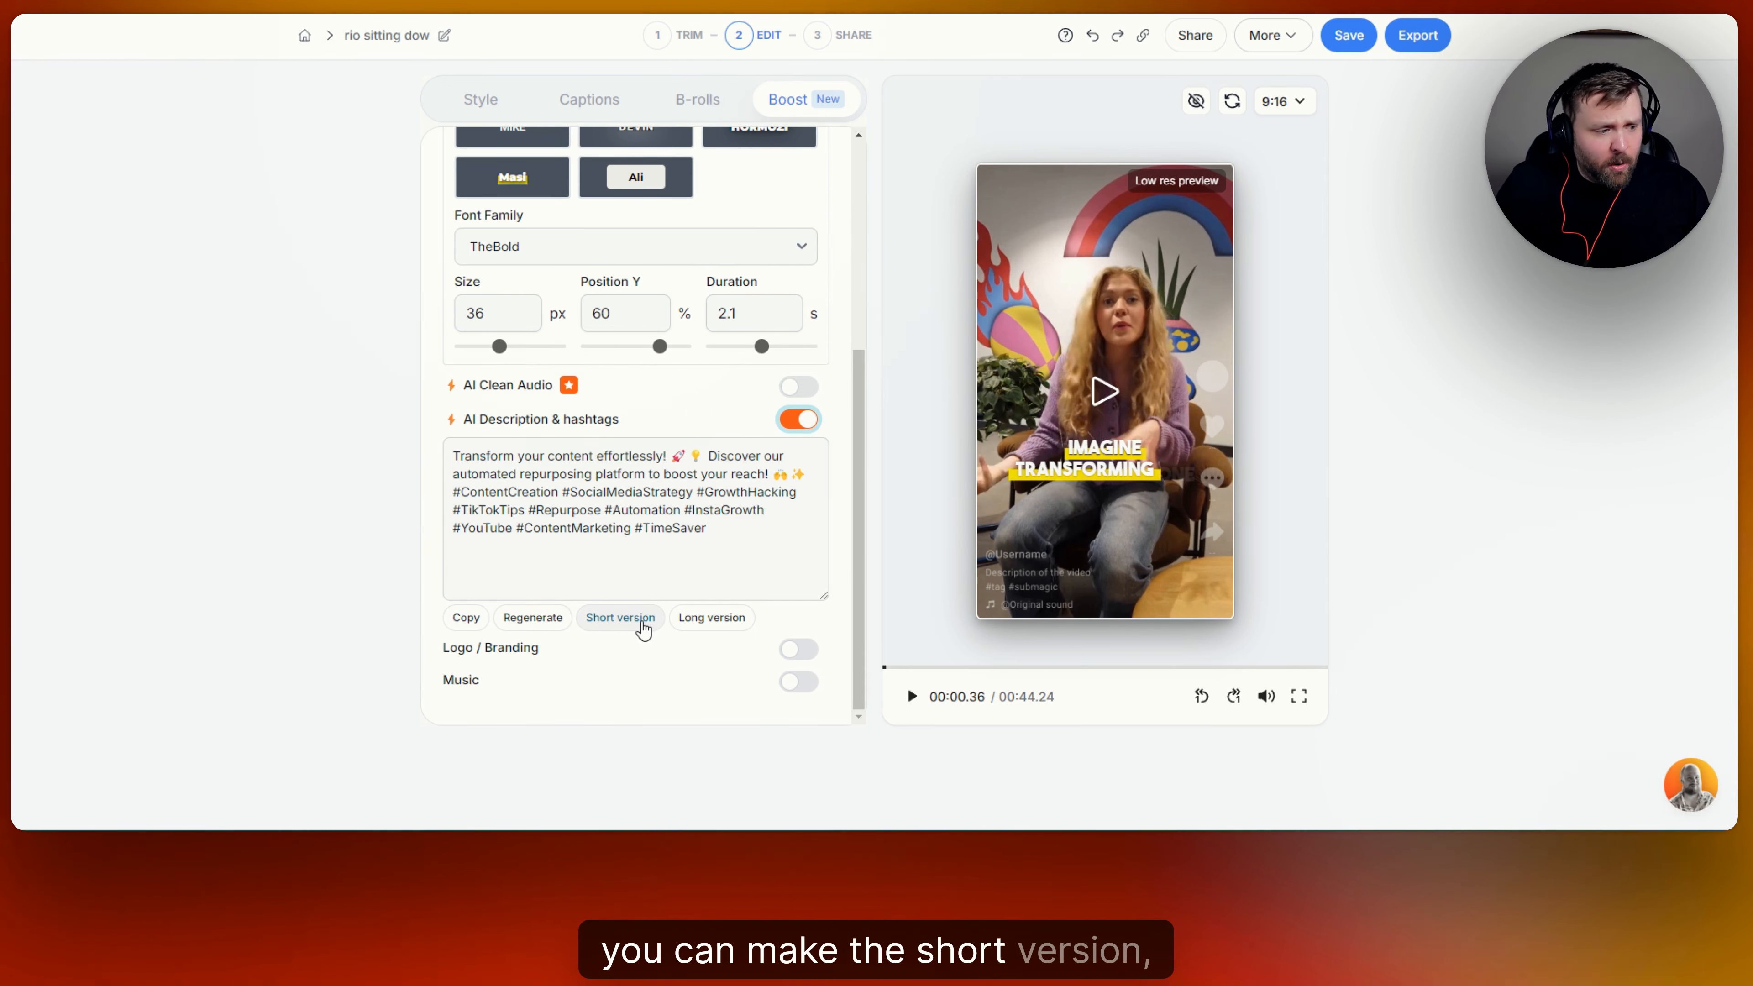
click(715, 619)
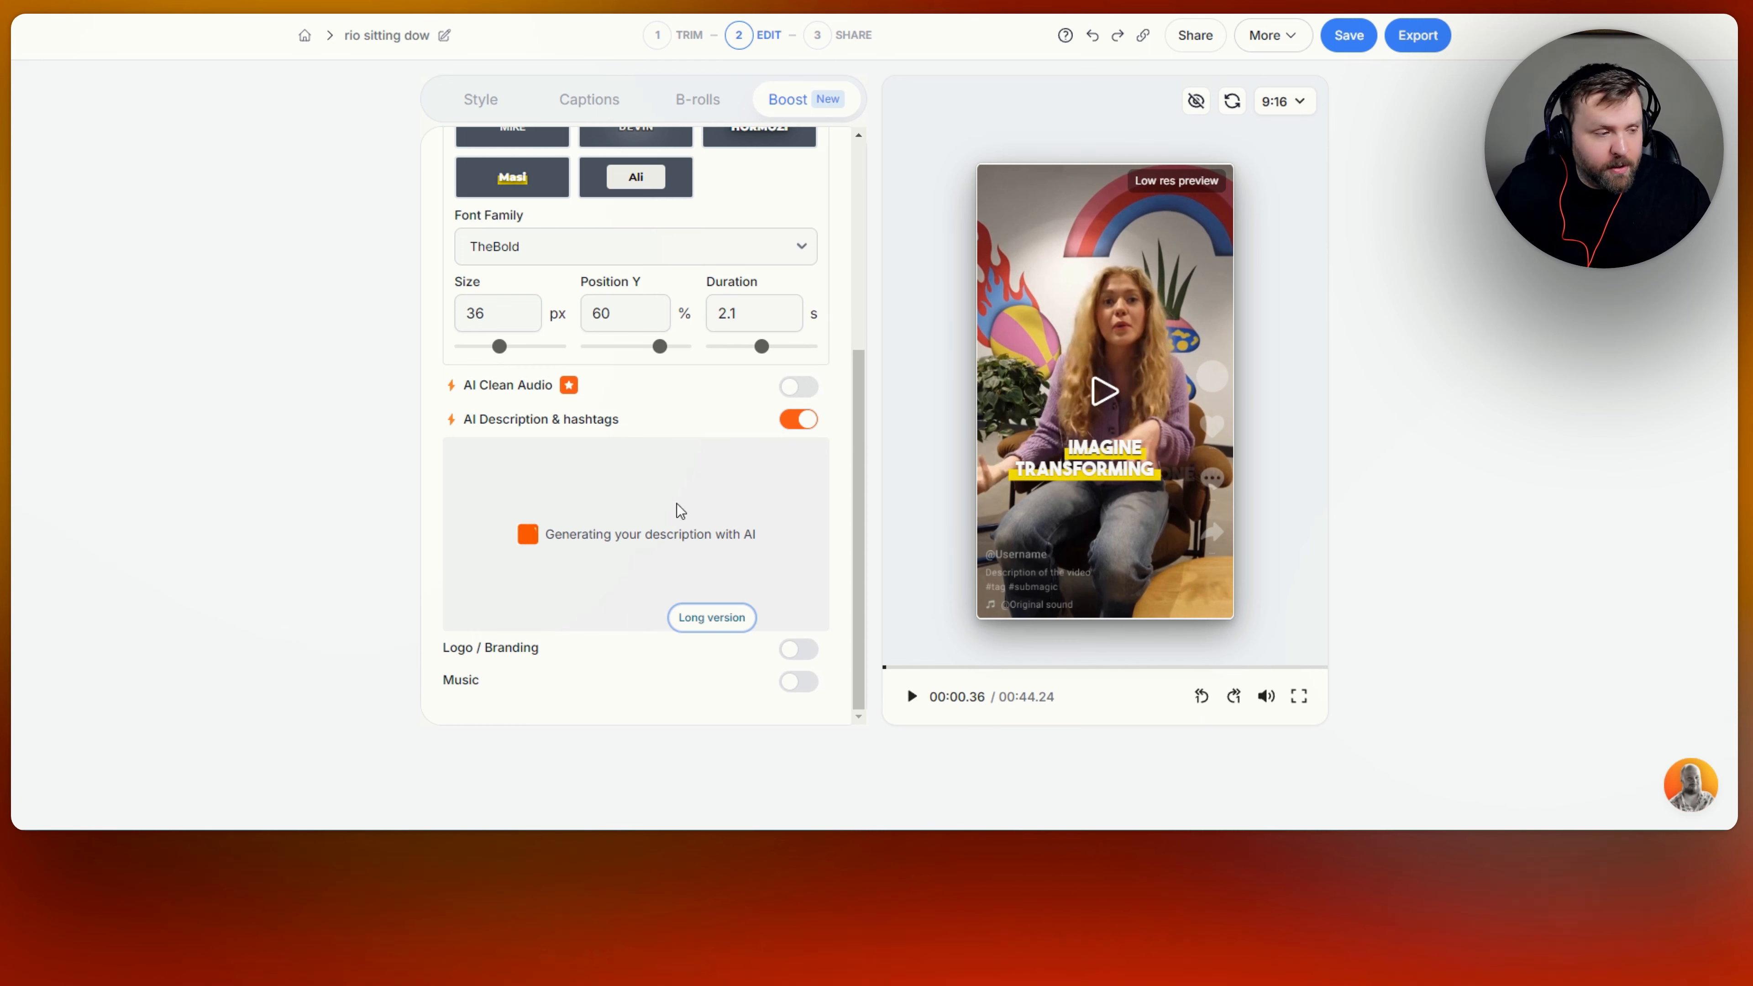
scroll(697, 484, down, 1)
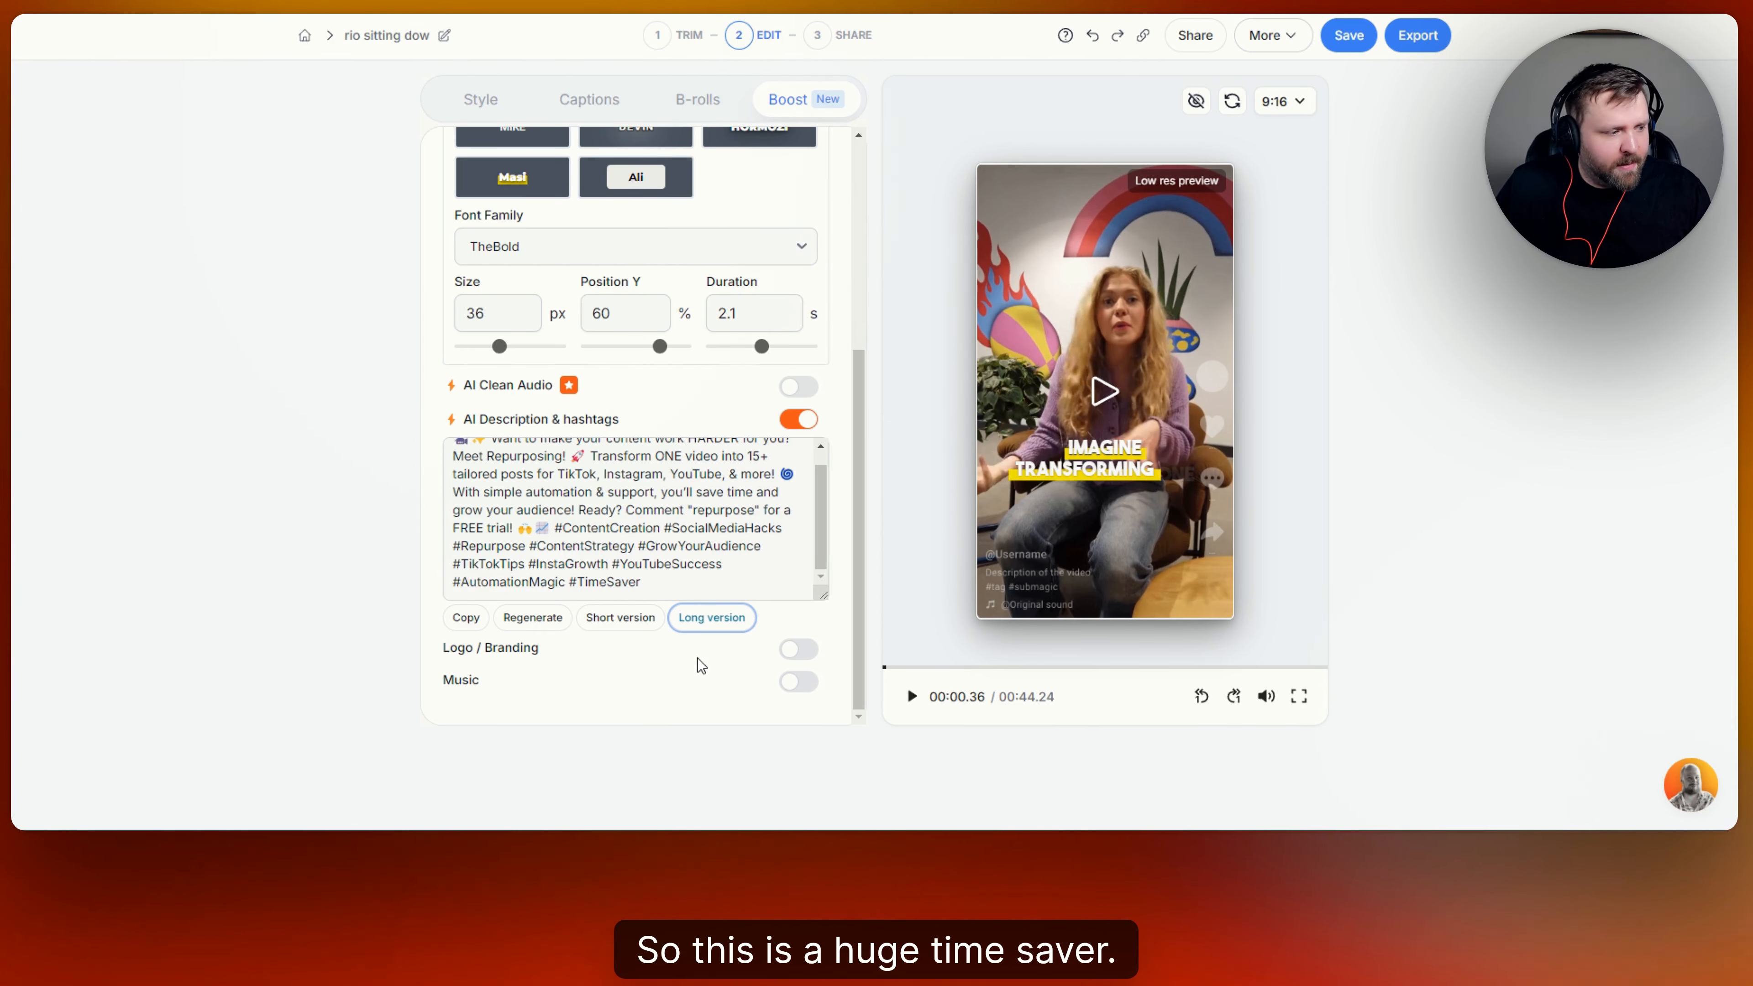
Enable Logo / Branding with the Text type and enter the creator's social media handle as the branding text.
click(798, 650)
scroll(714, 629, down, 3)
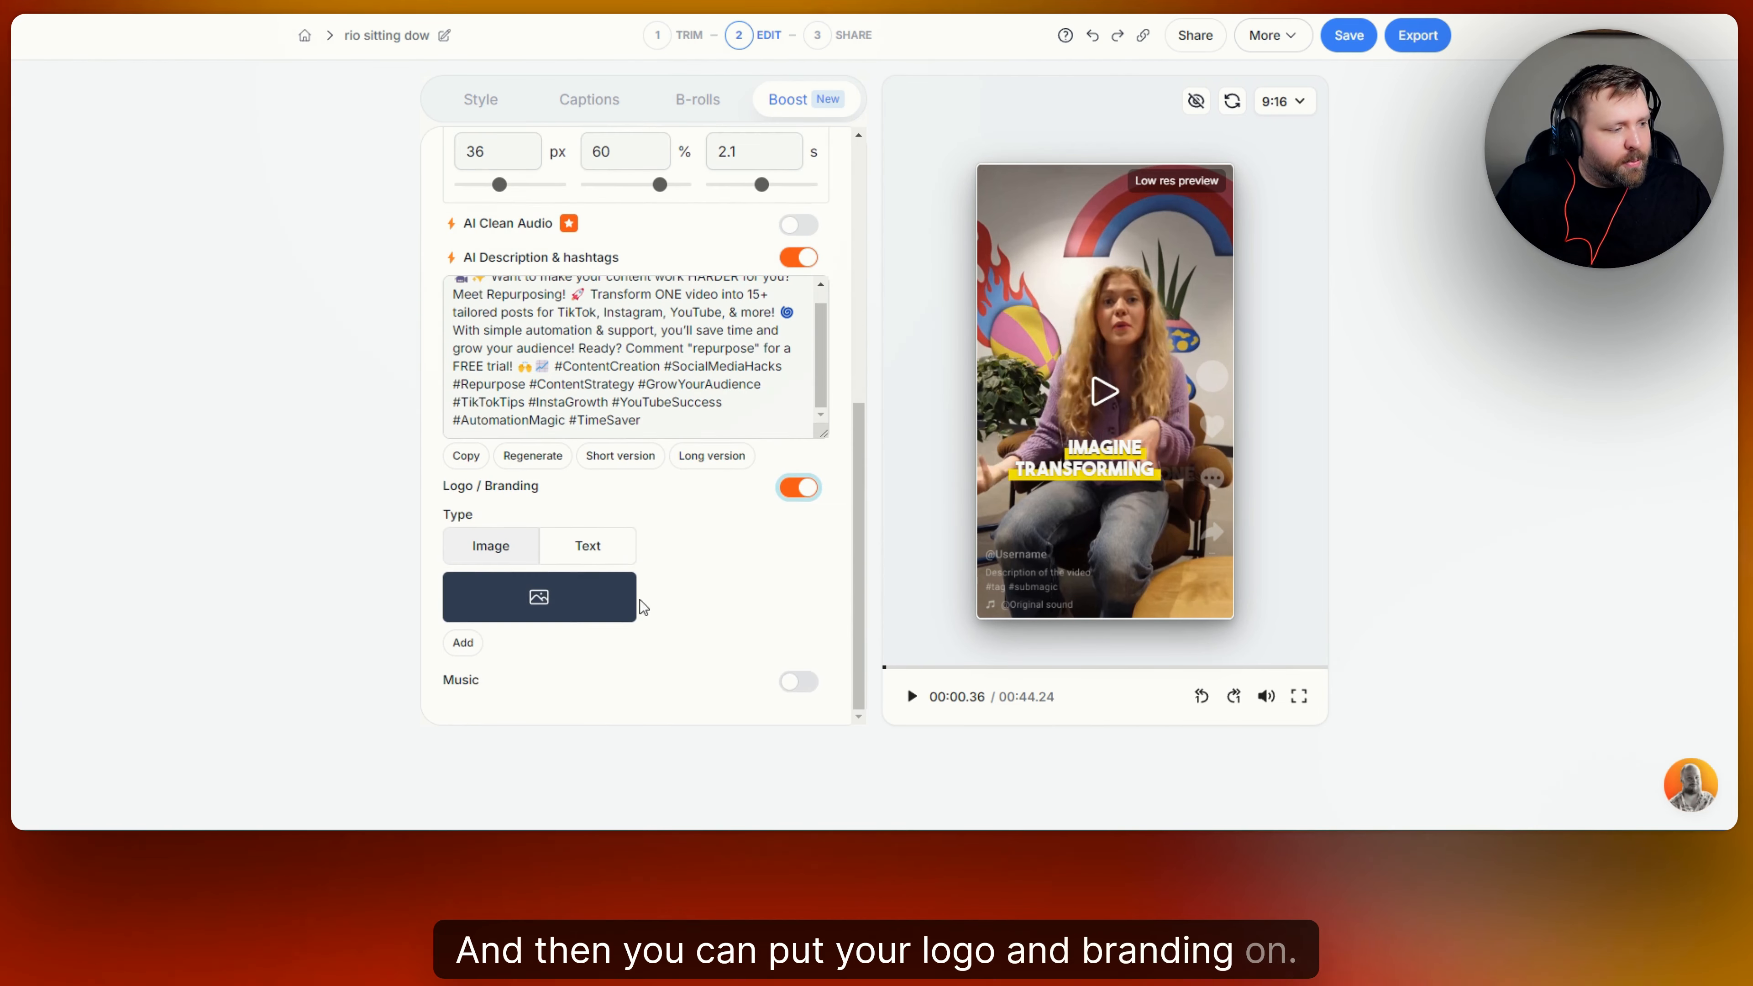
click(618, 560)
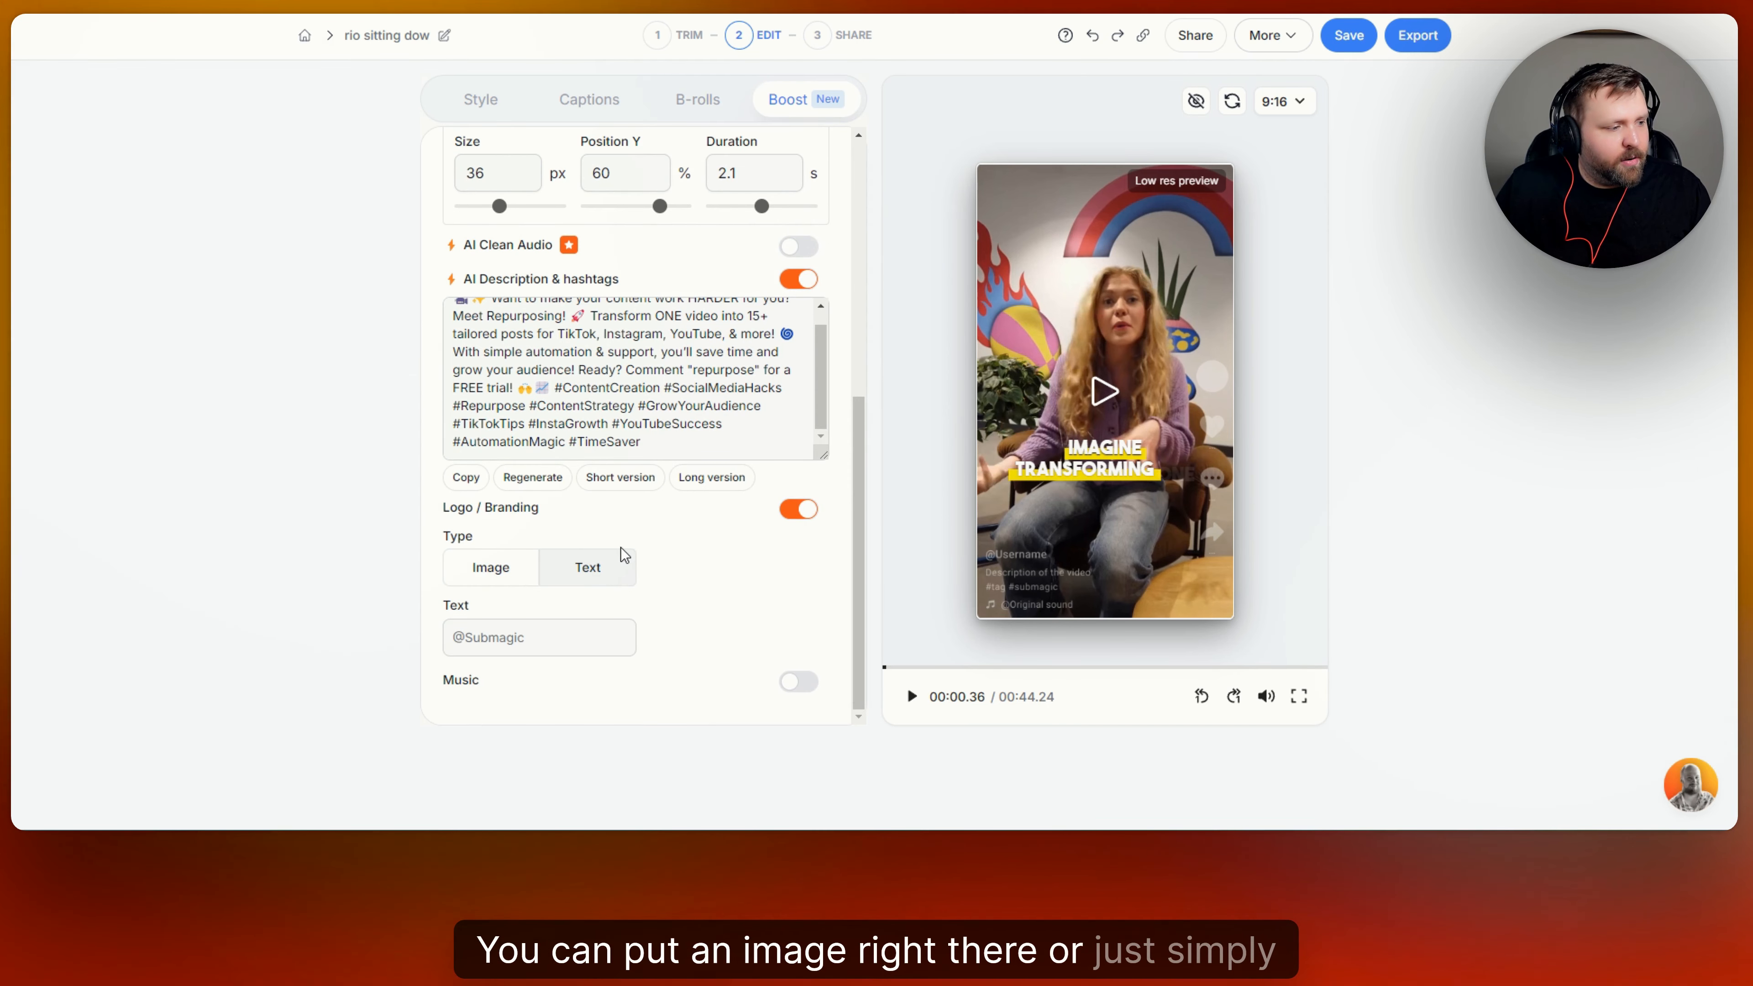
click(507, 638)
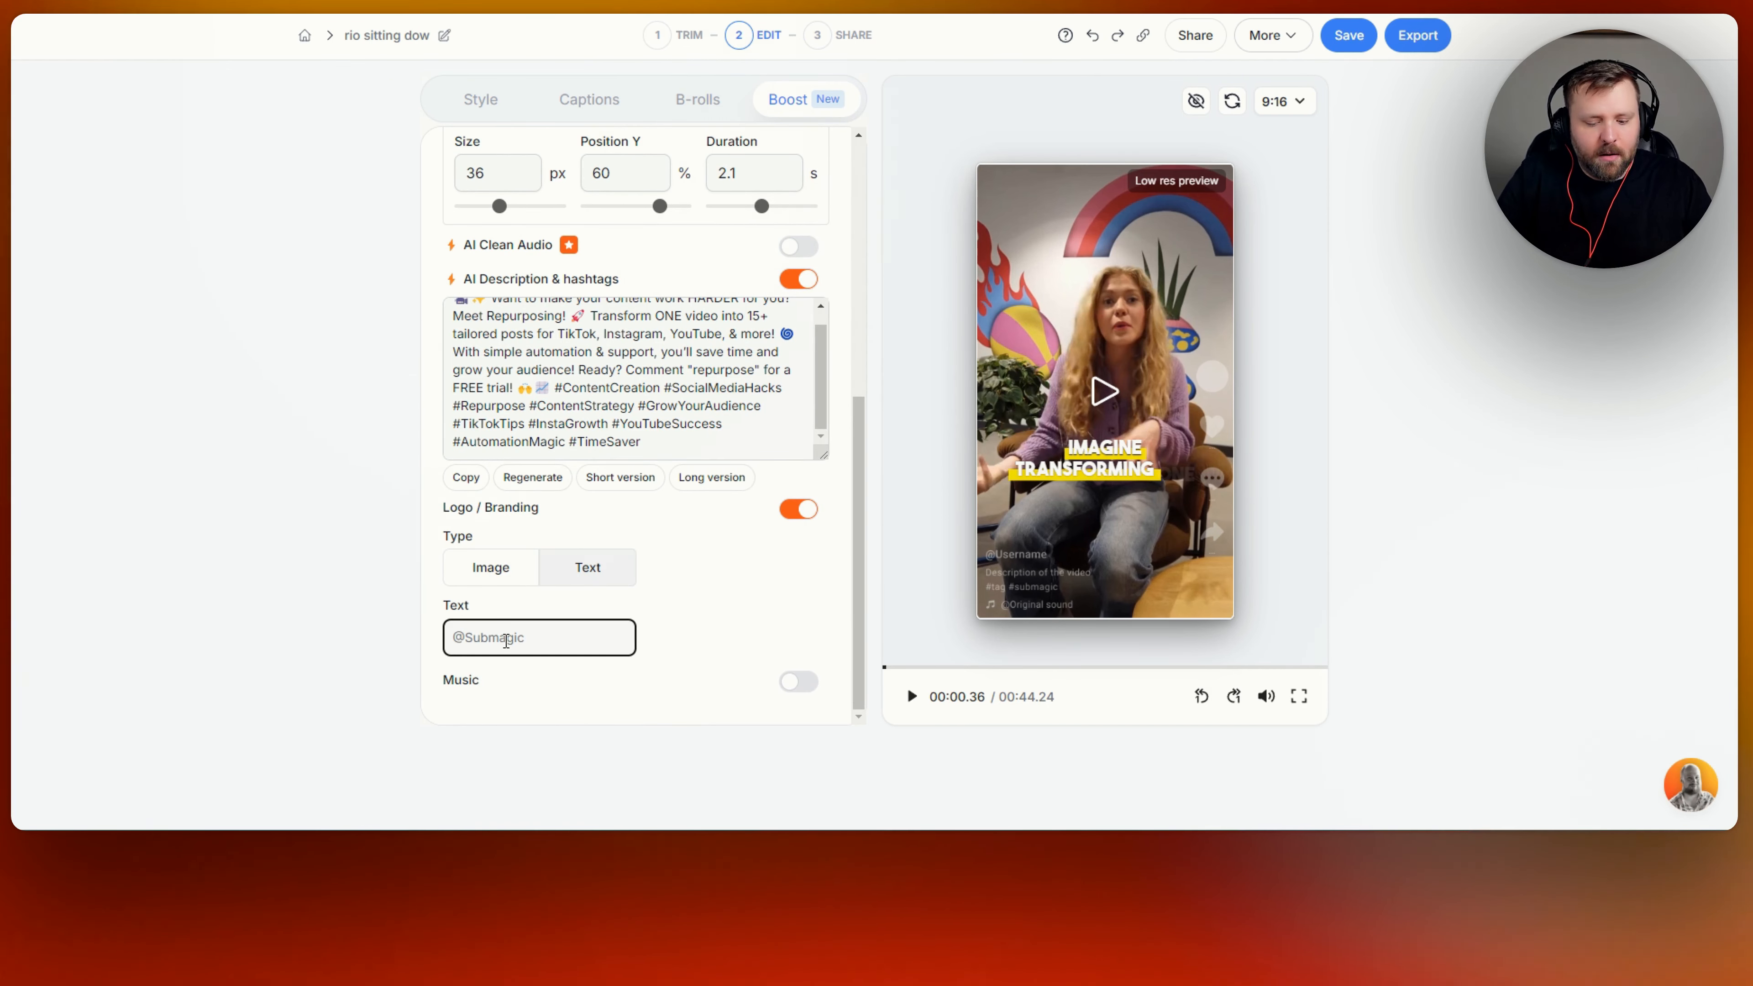
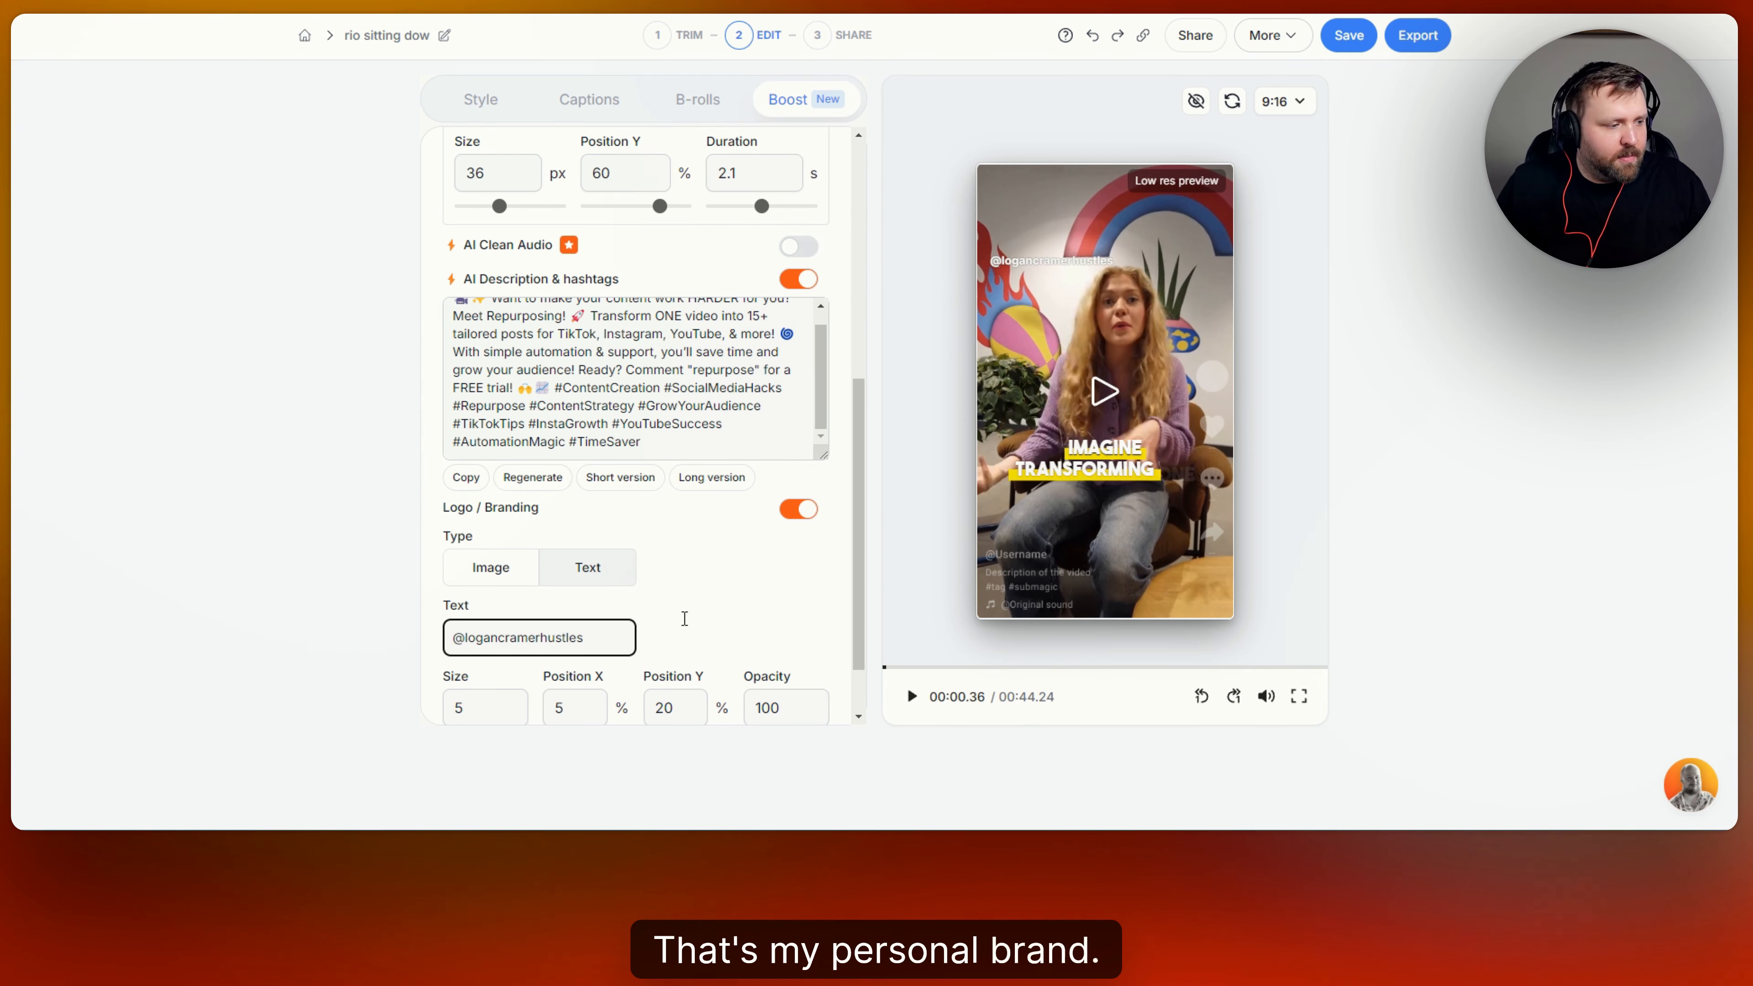
click(744, 603)
Switch the Logo / Branding type from text to Image.
scroll(744, 603, down, 2)
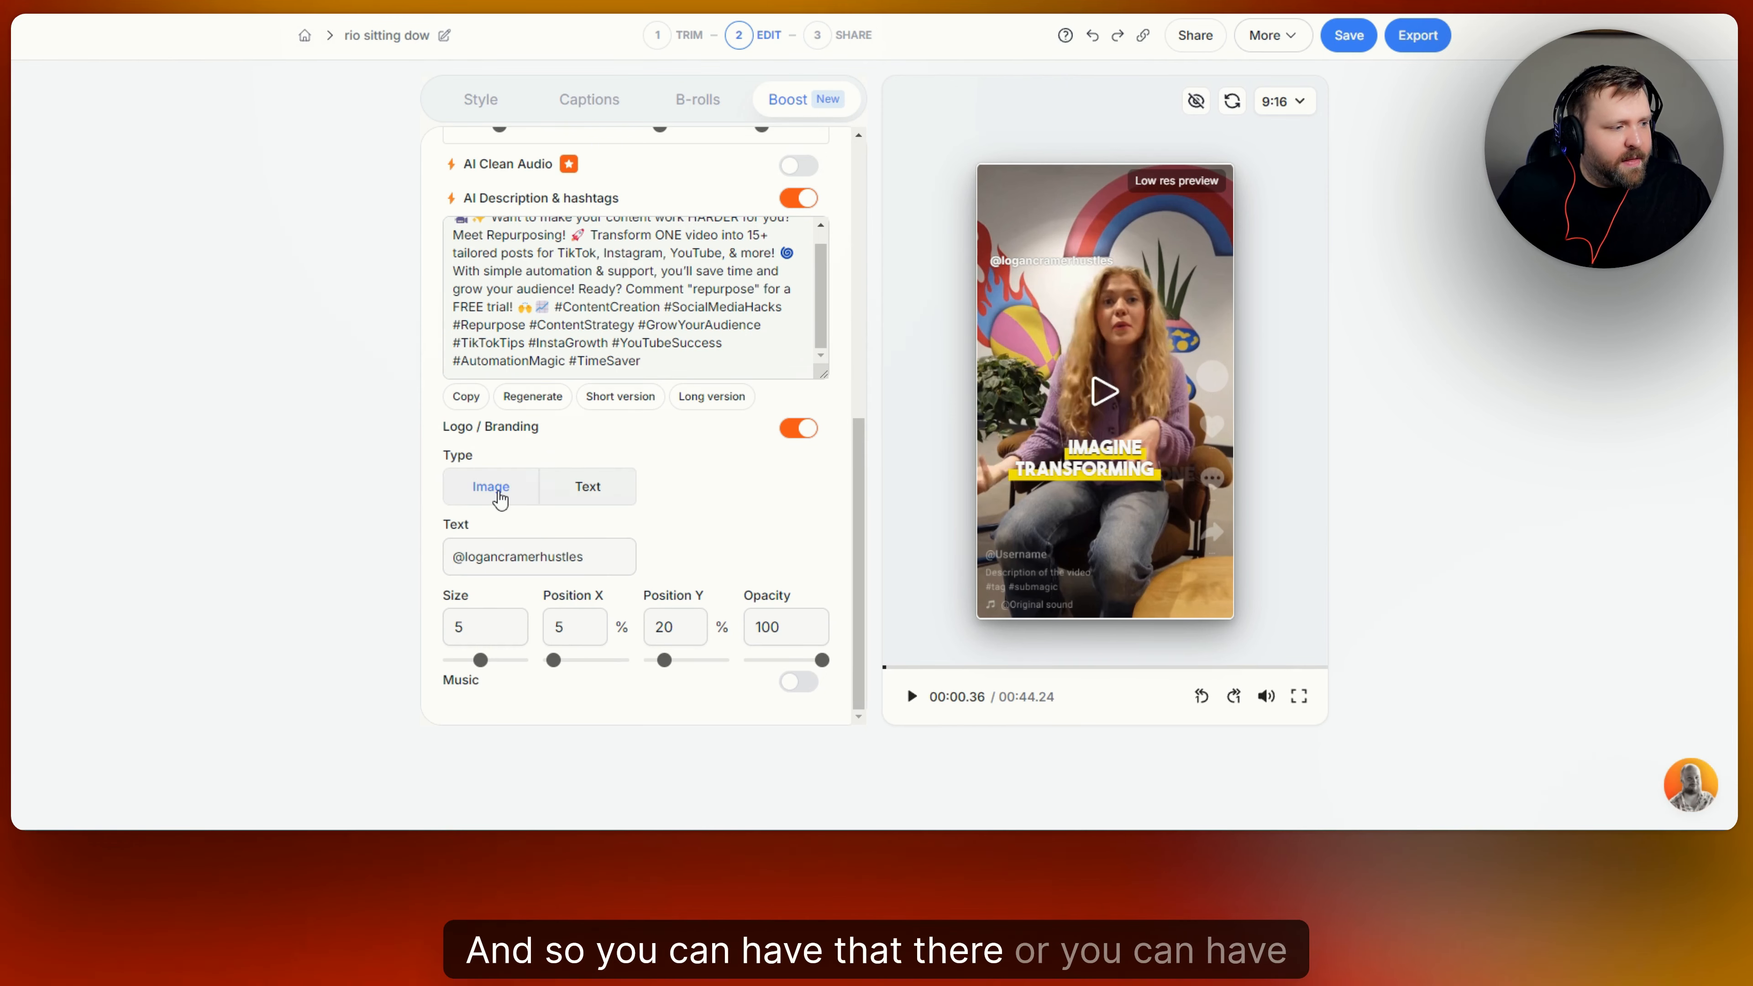
click(495, 492)
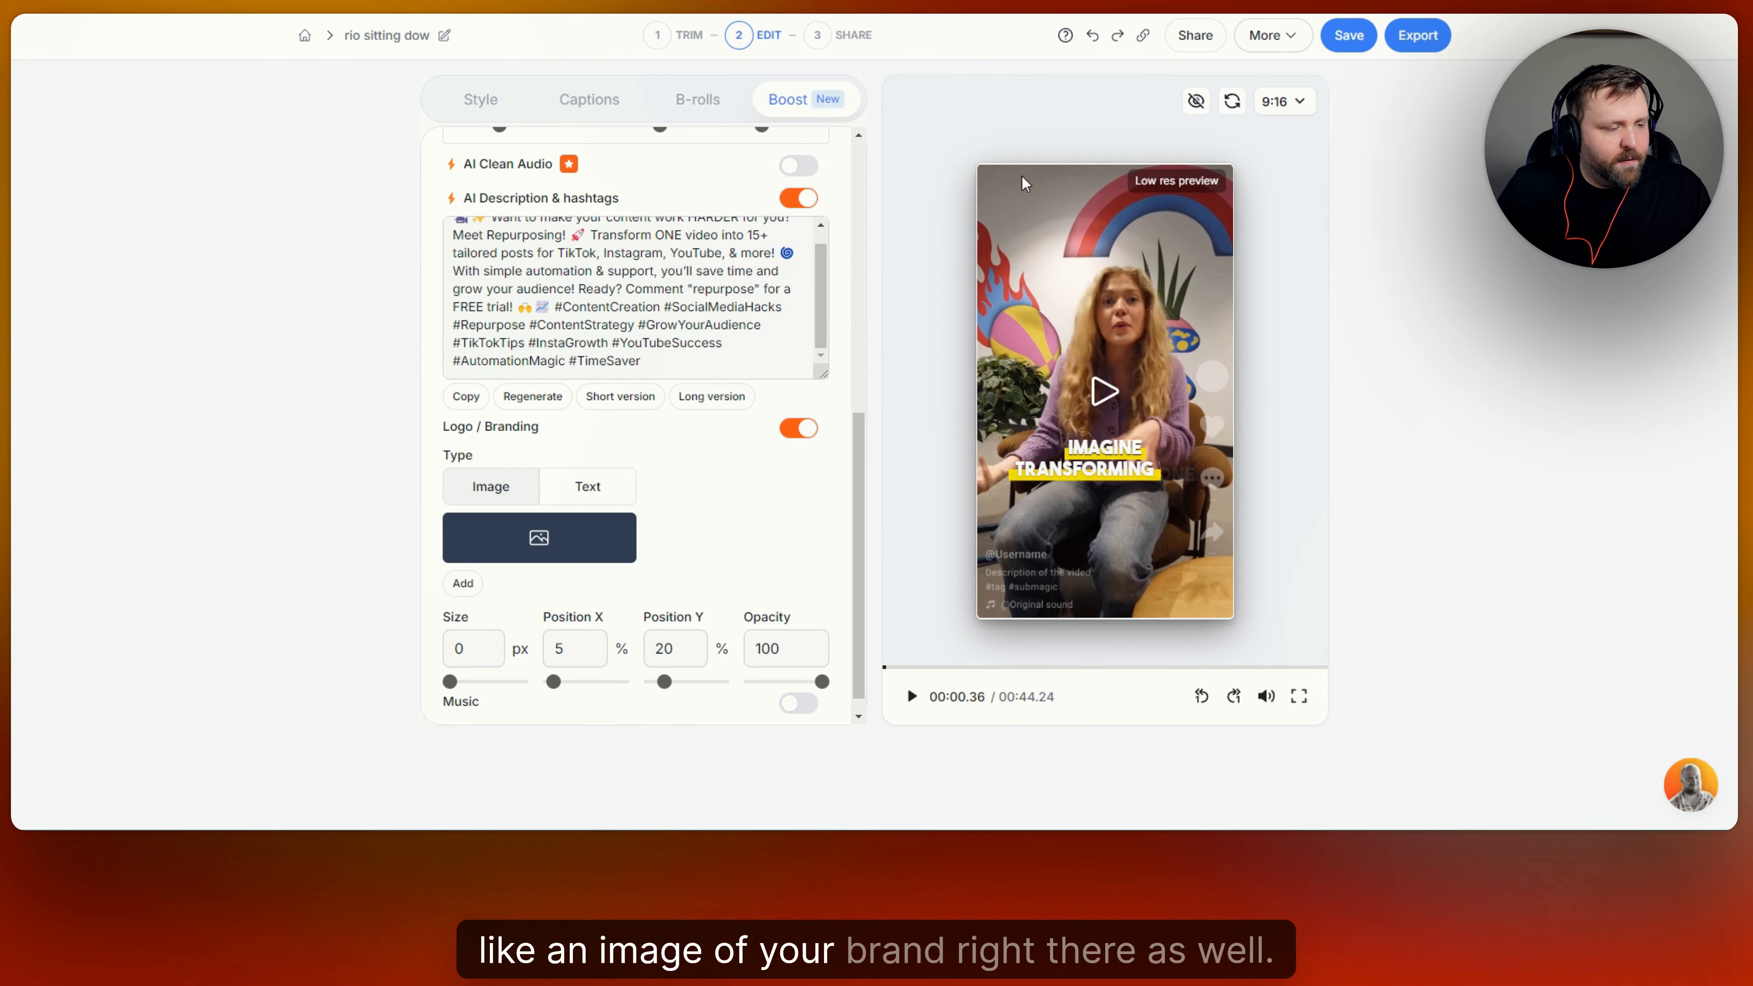
Turn off Logo / Branding, enable Music and set the music volume to 5%.
click(798, 429)
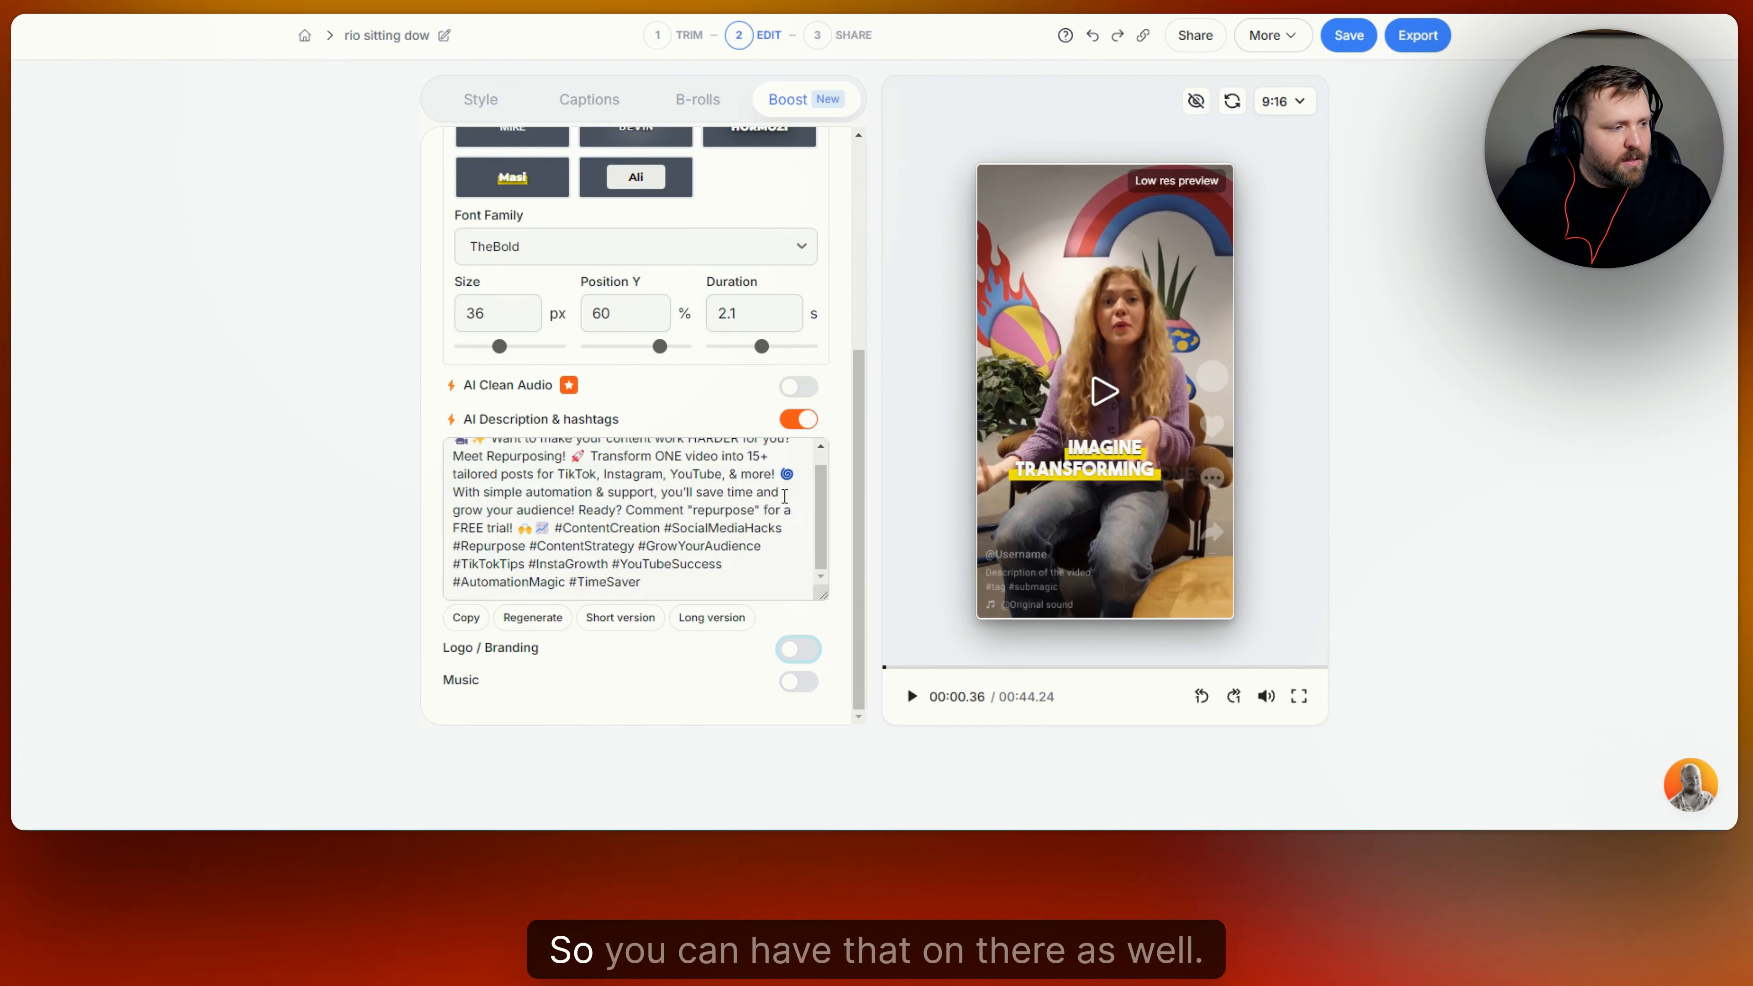
click(807, 687)
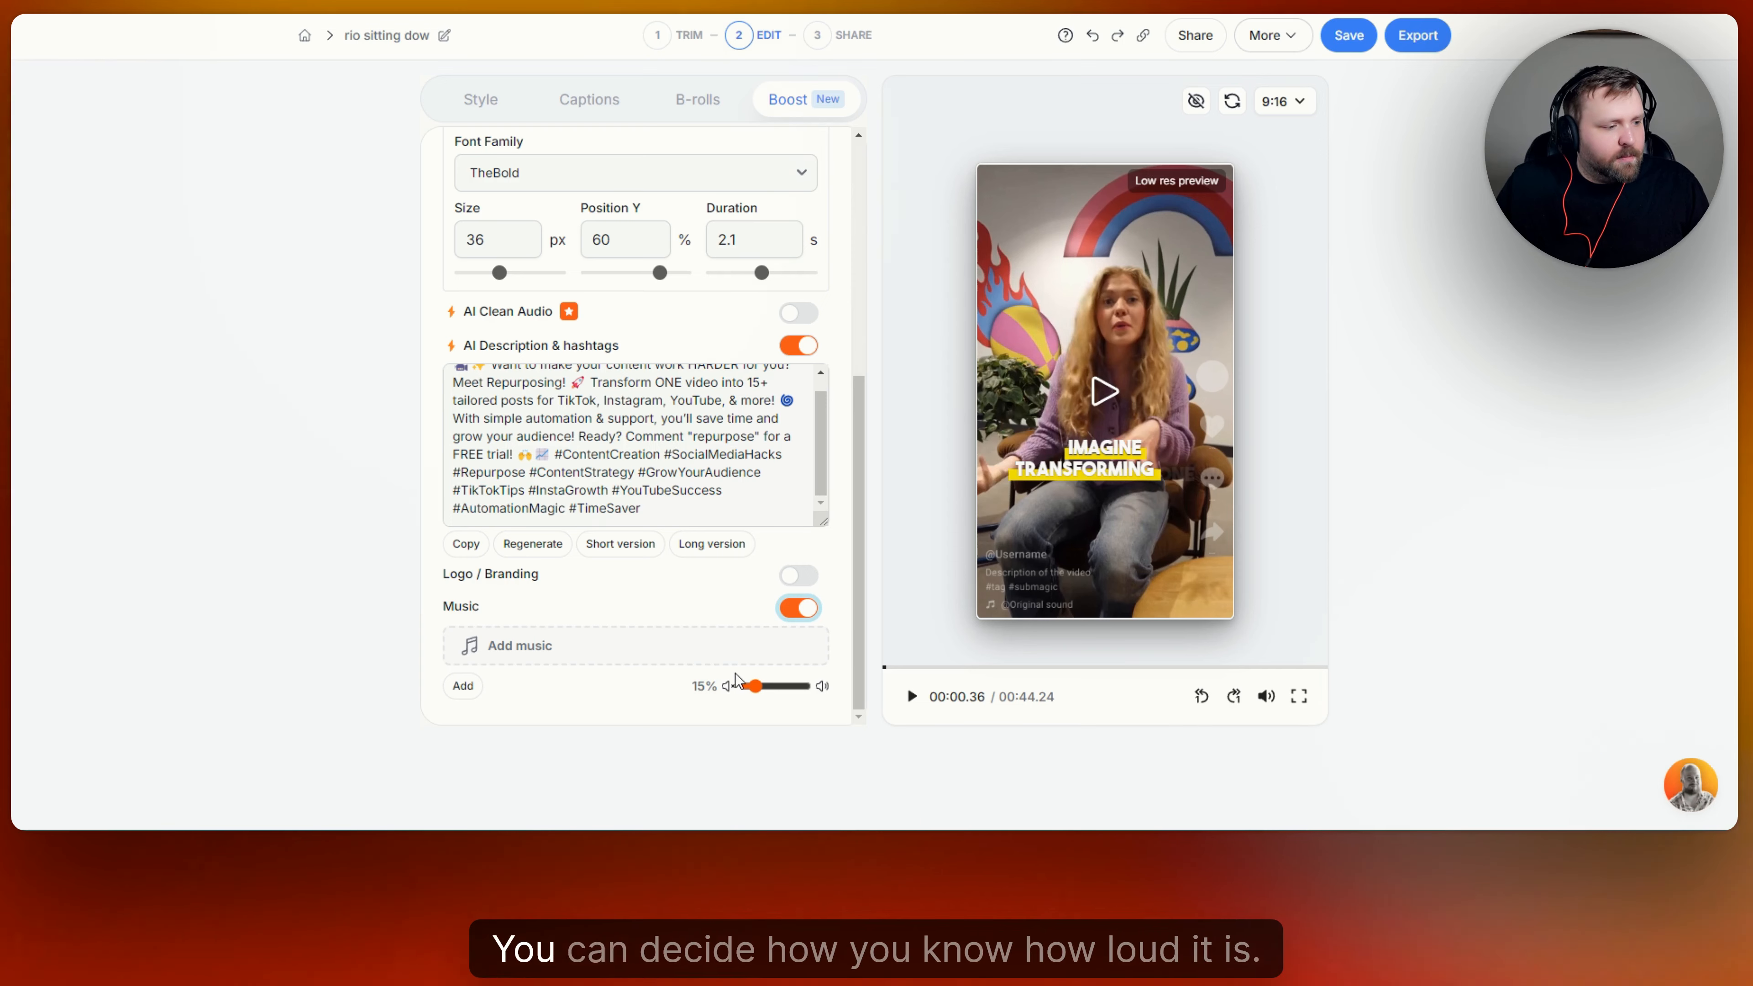
drag(755, 696, 751, 697)
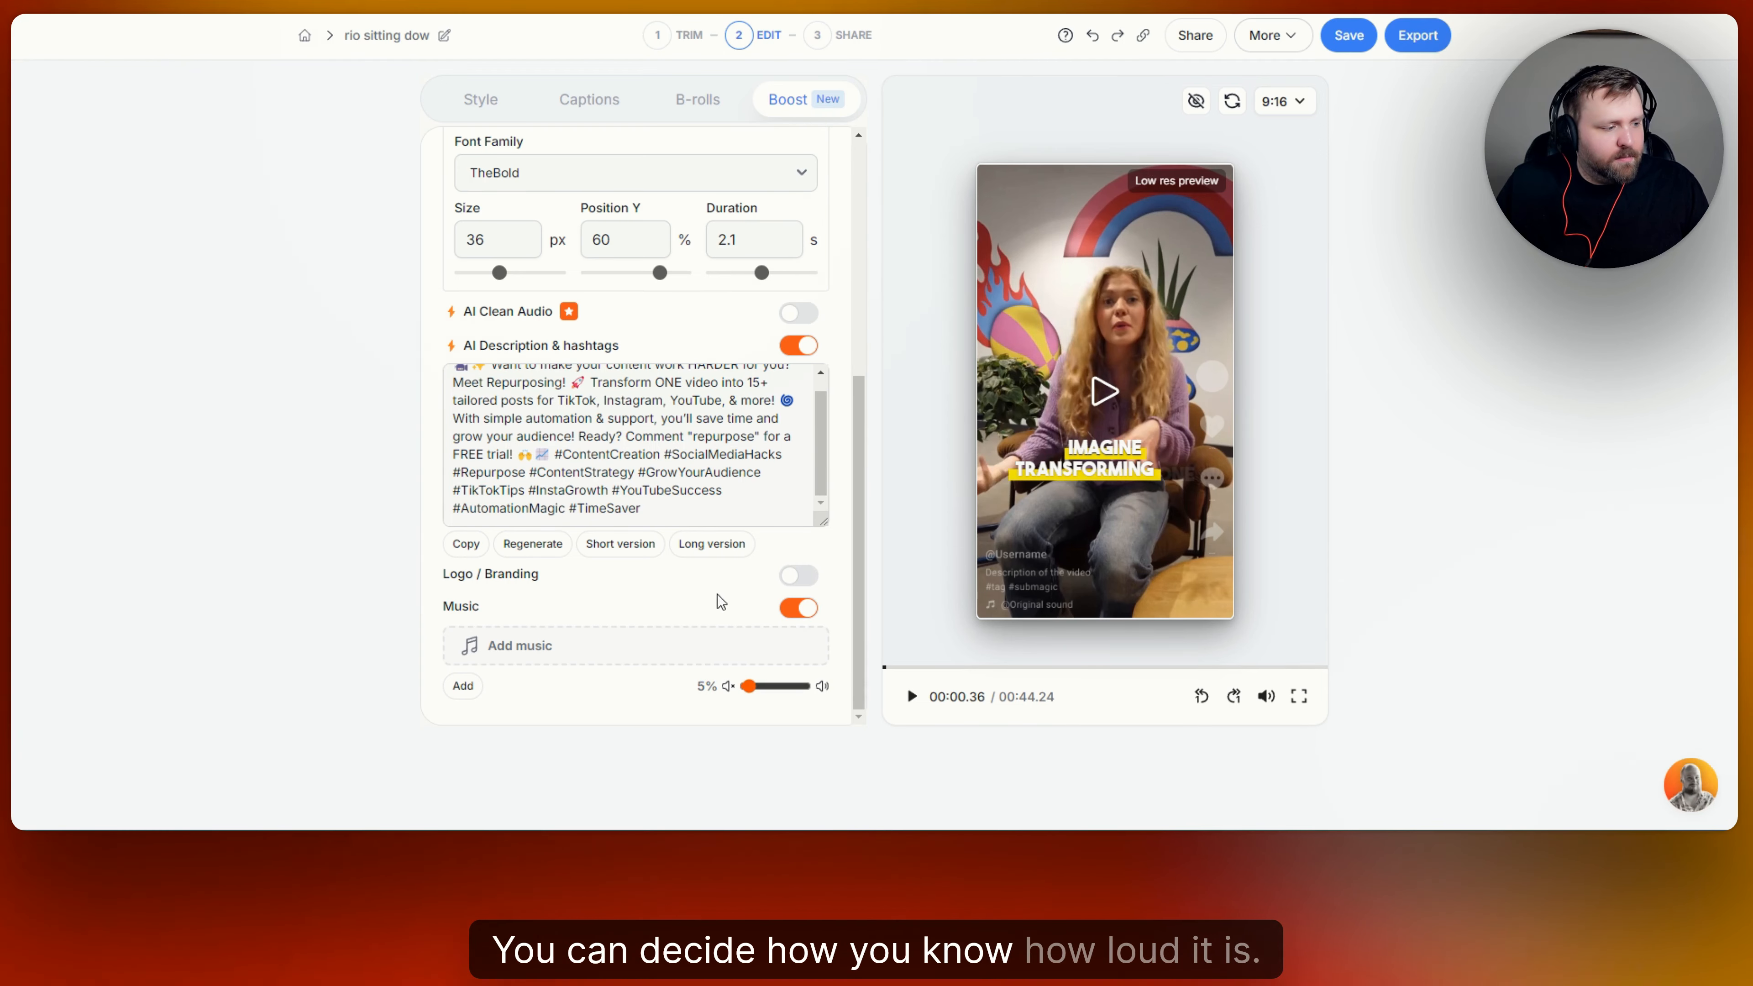
Look through the premium and own music libraries, and close them without applying a track.
click(653, 646)
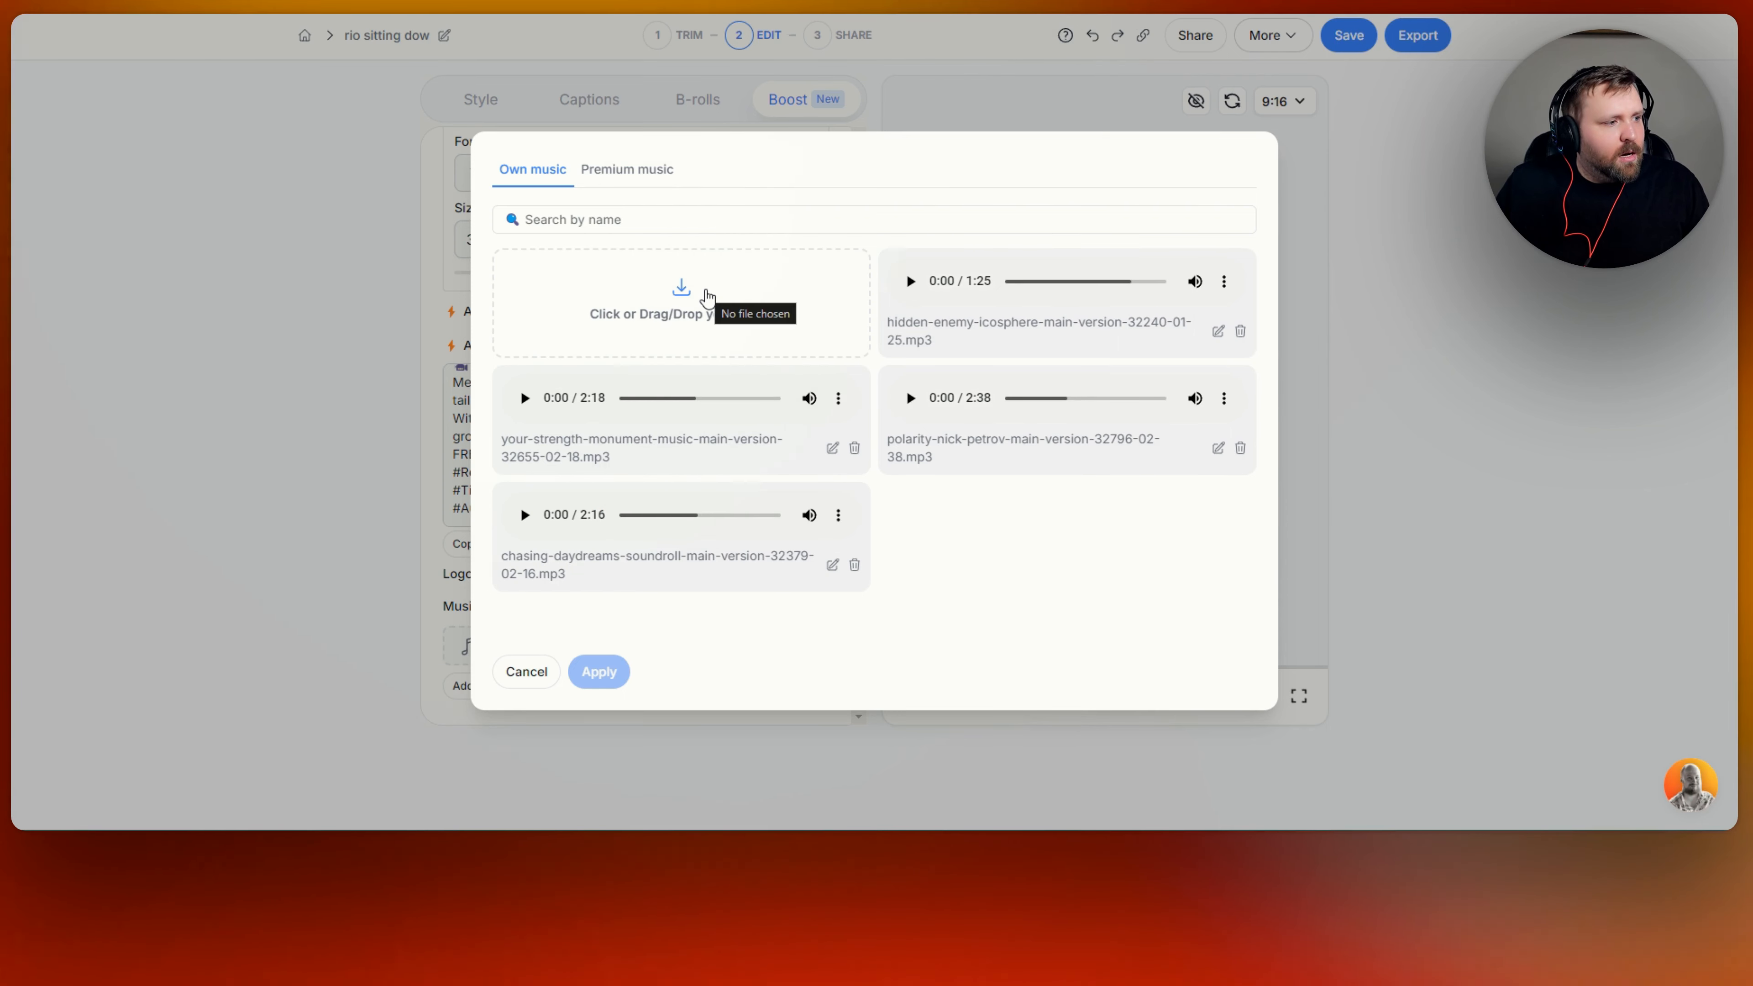
click(646, 170)
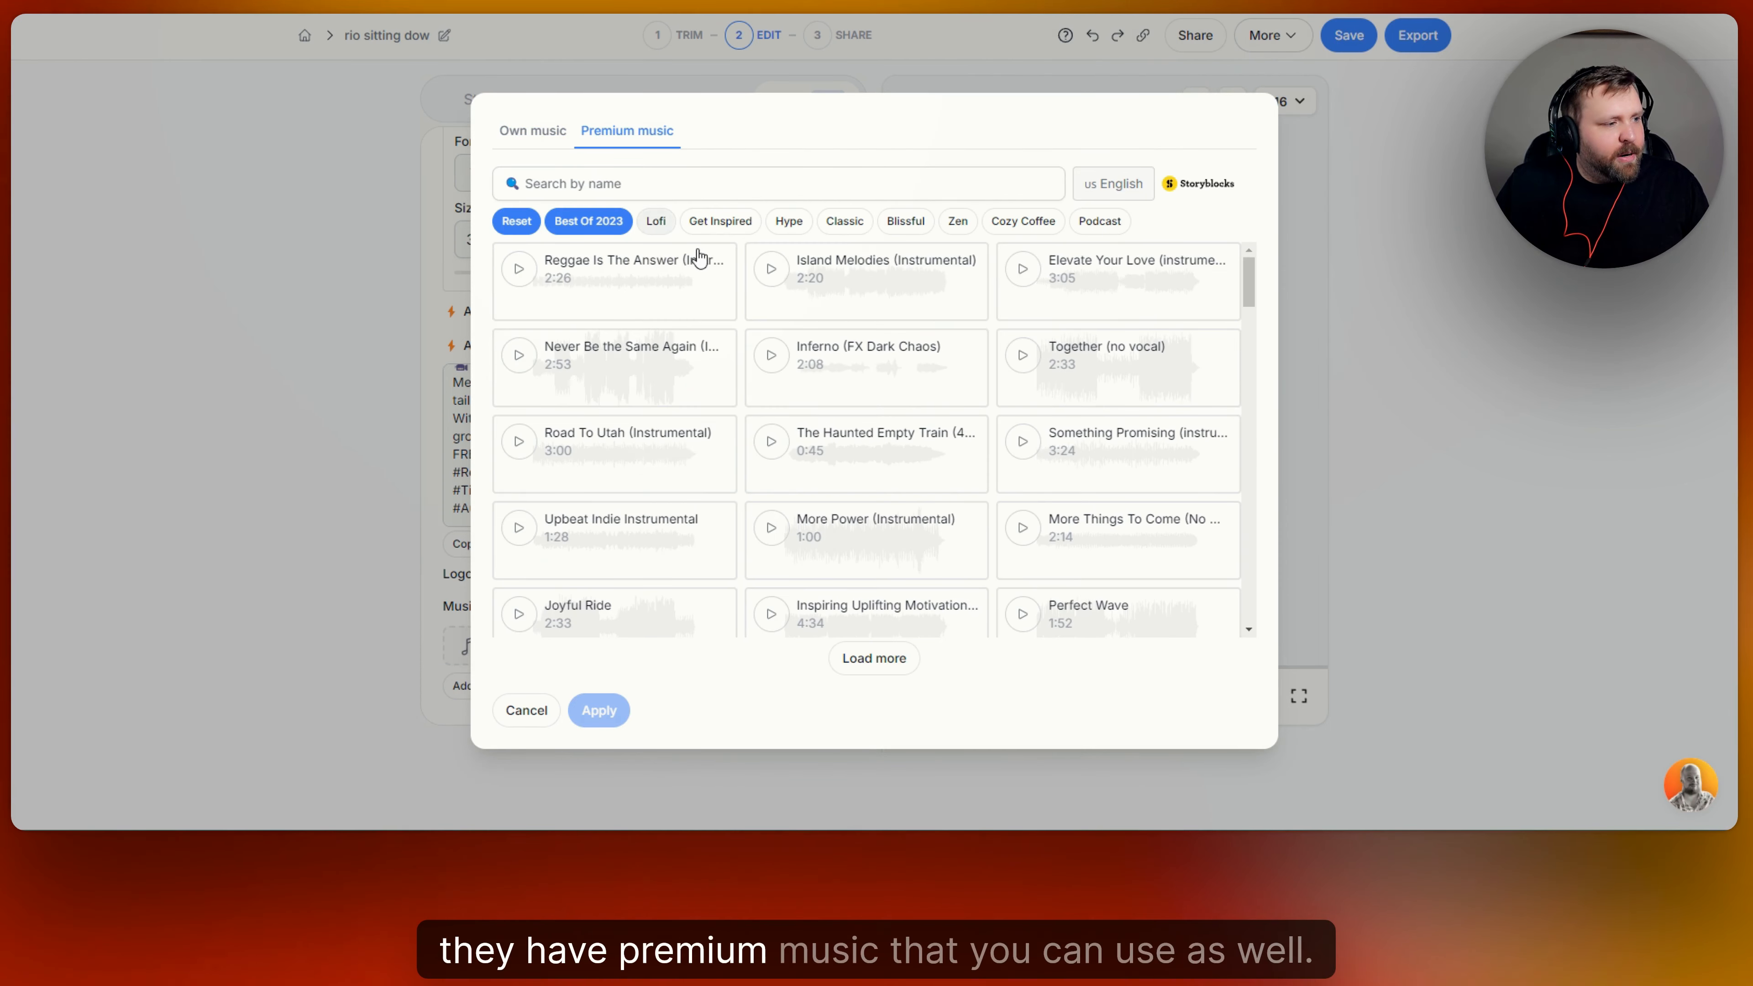
click(555, 140)
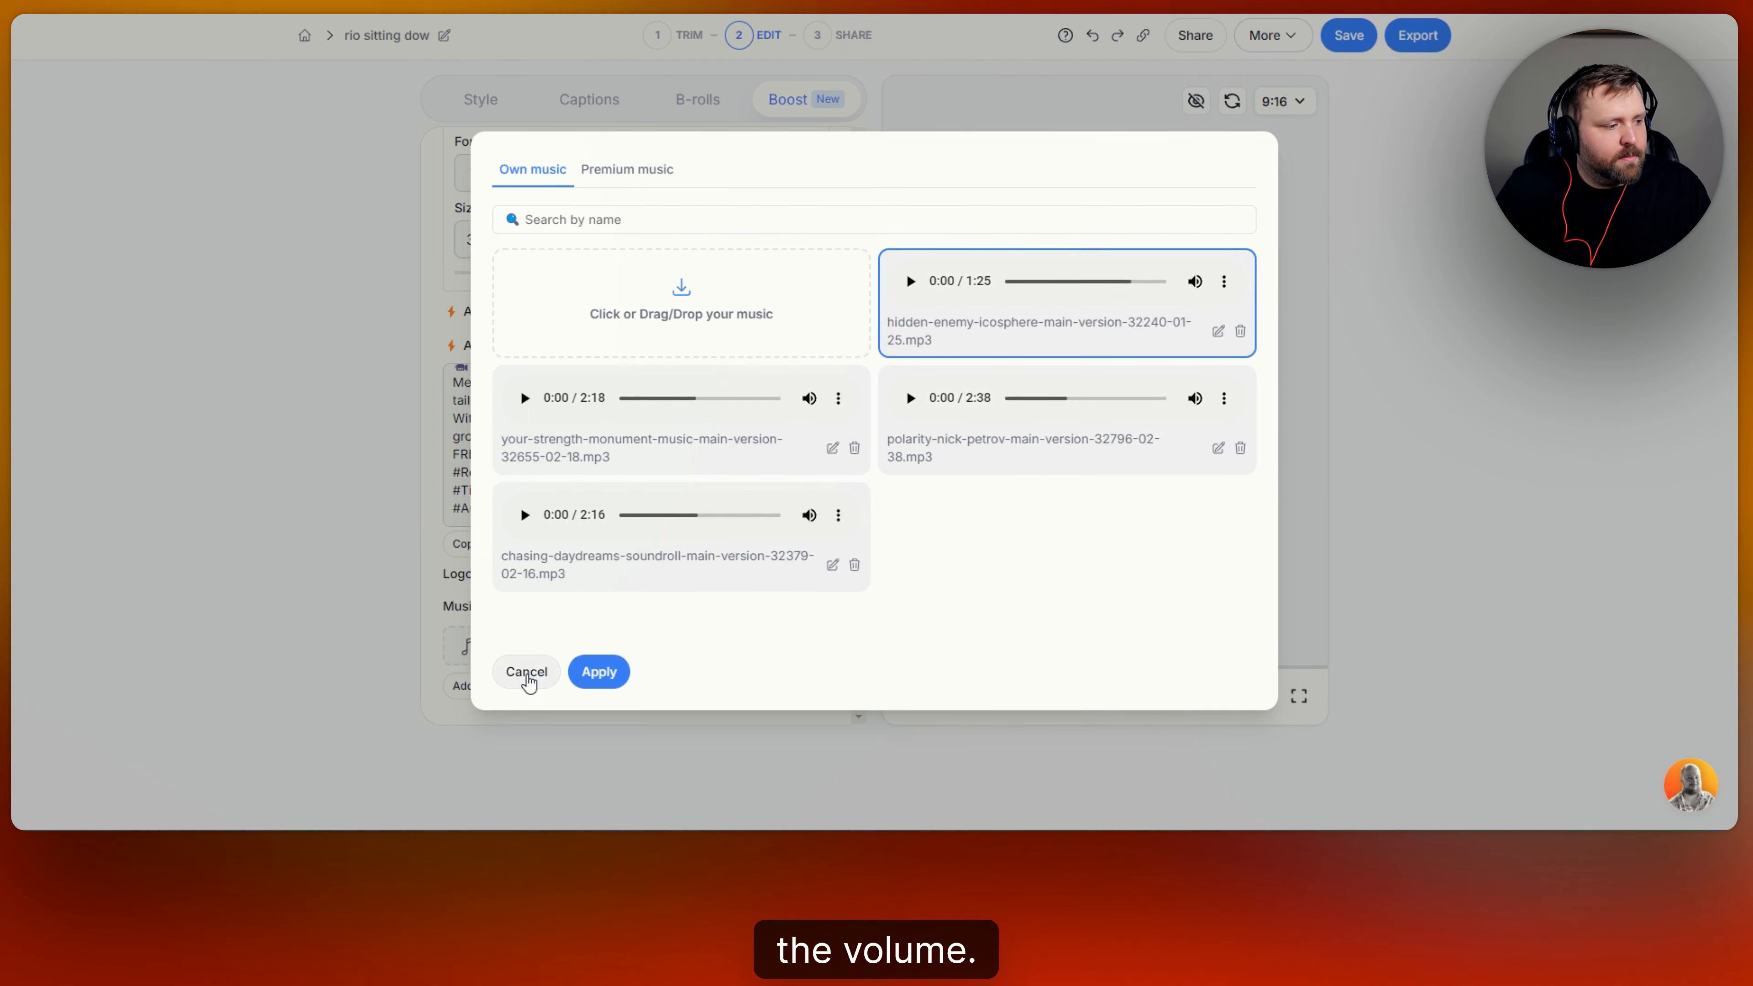
click(524, 672)
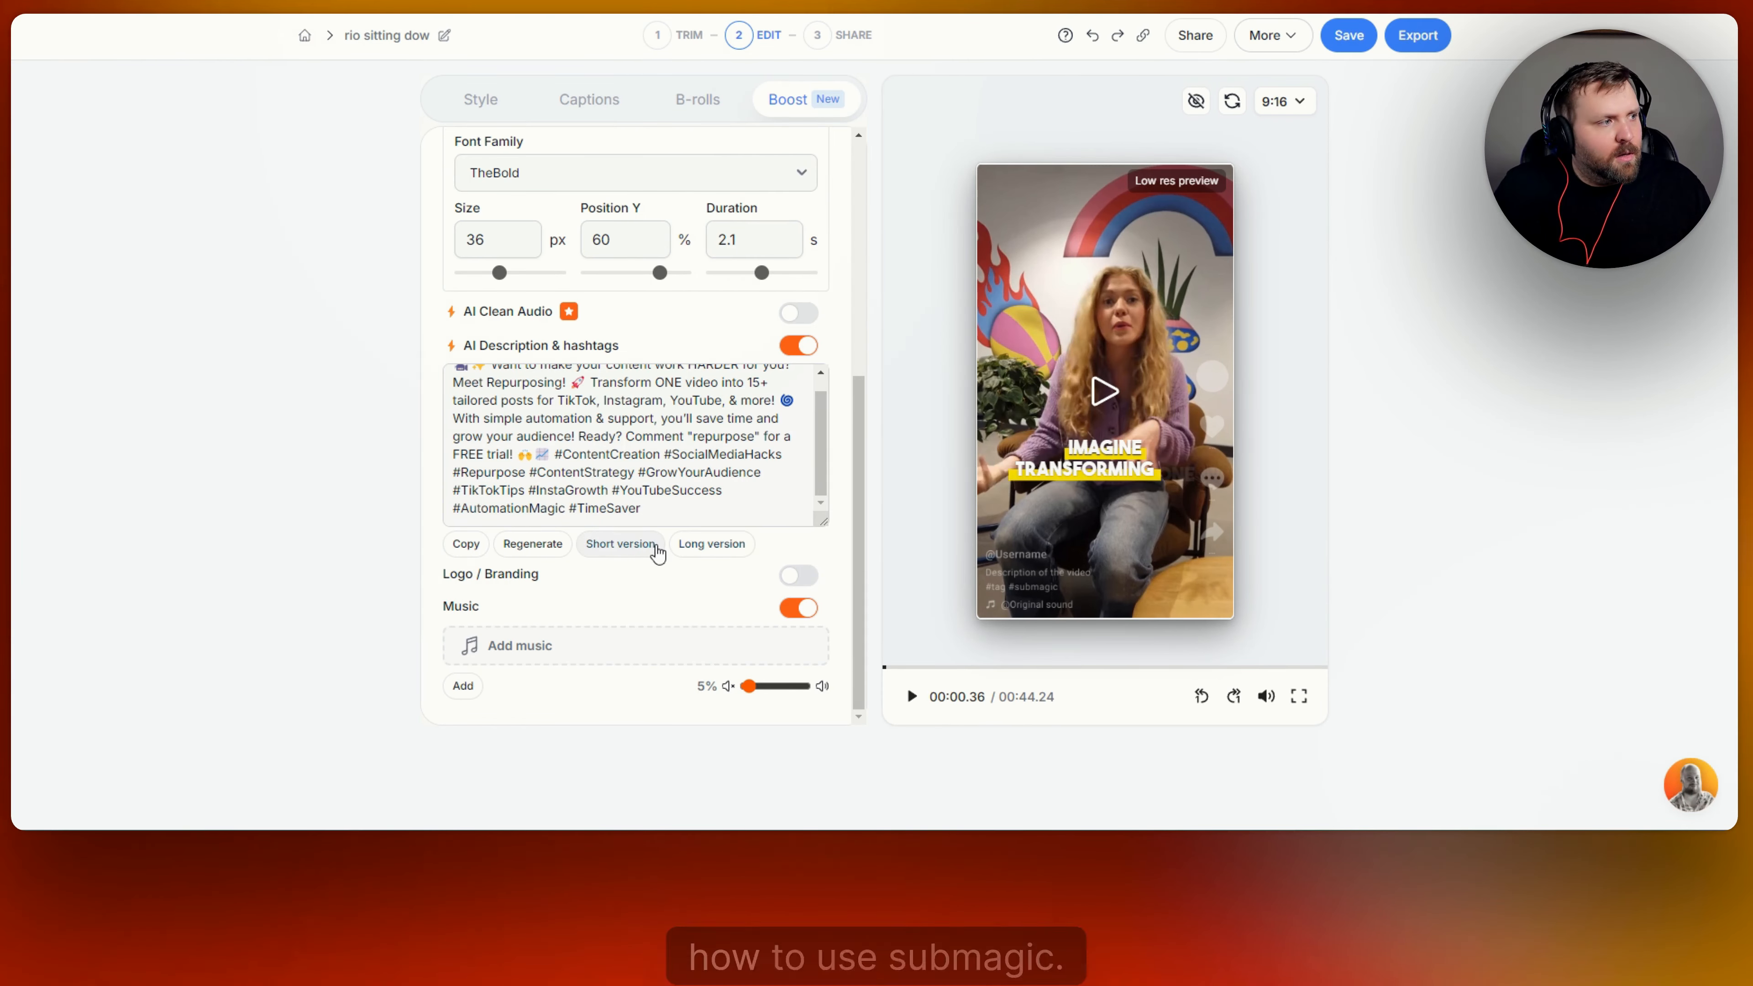
Review the video's Style themes, Captions, B-rolls and Boost settings, including the hook title, clean audio, description, branding and music options.
scroll(650, 546, up, 5)
scroll(650, 546, up, 2)
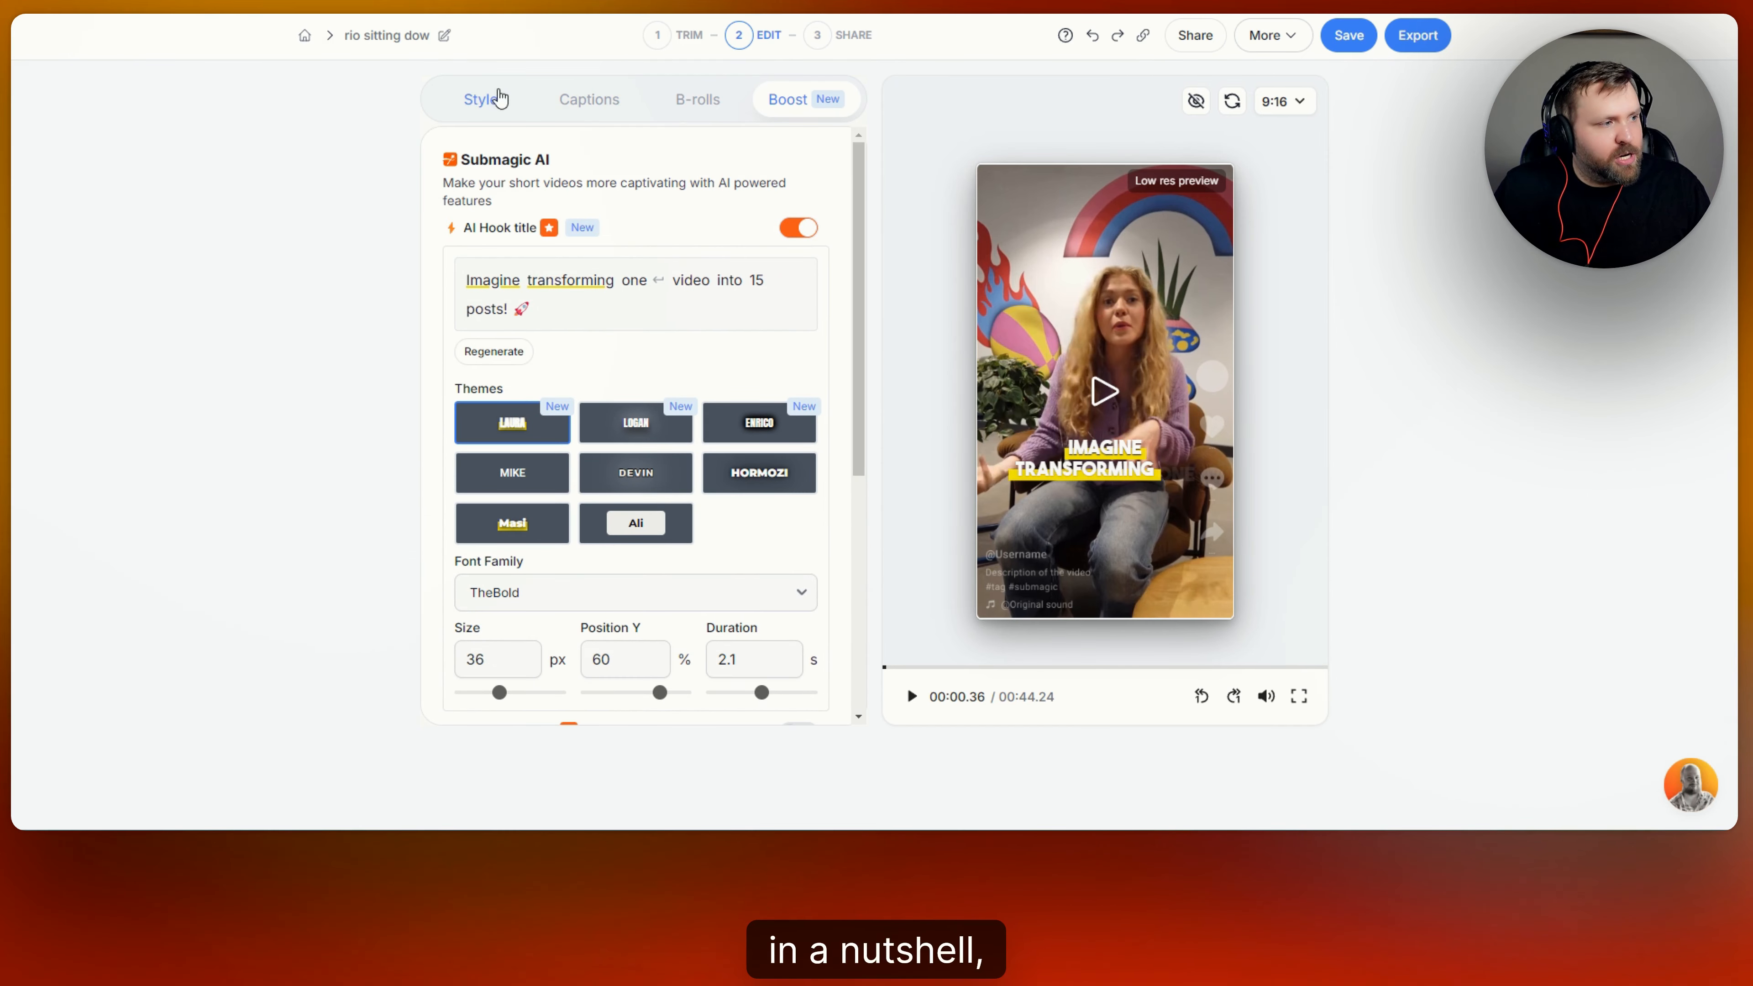
click(501, 107)
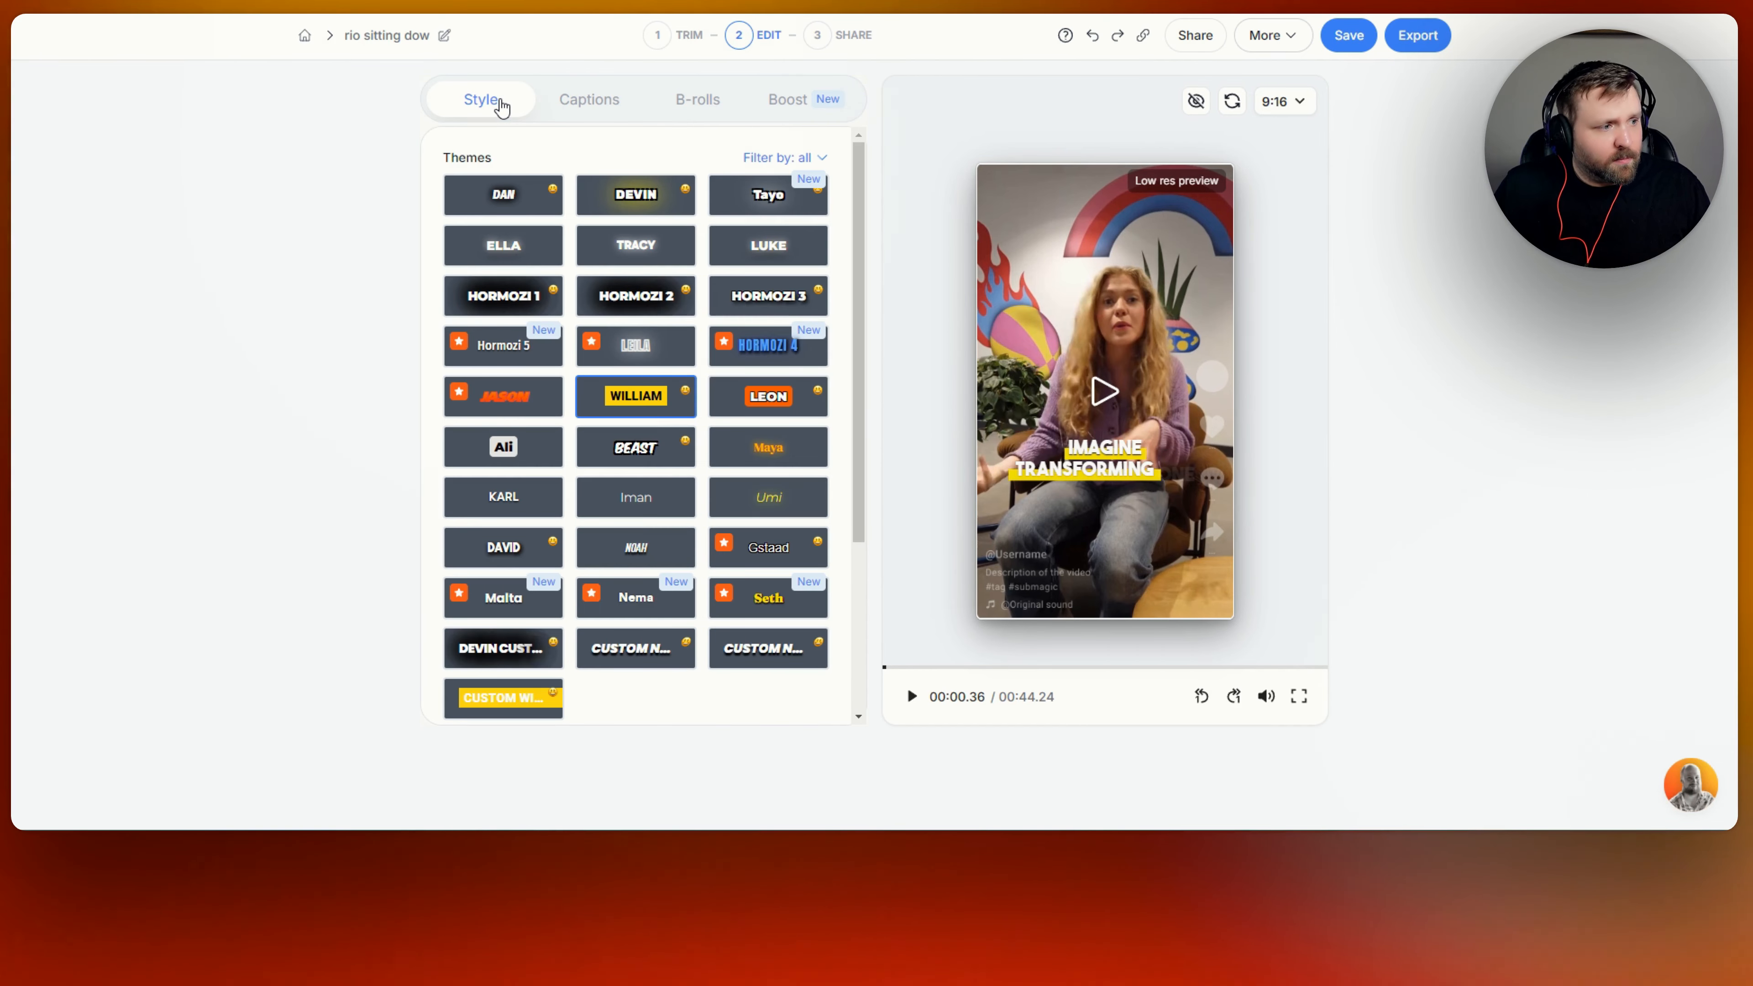
scroll(667, 489, down, 2)
scroll(673, 483, up, 2)
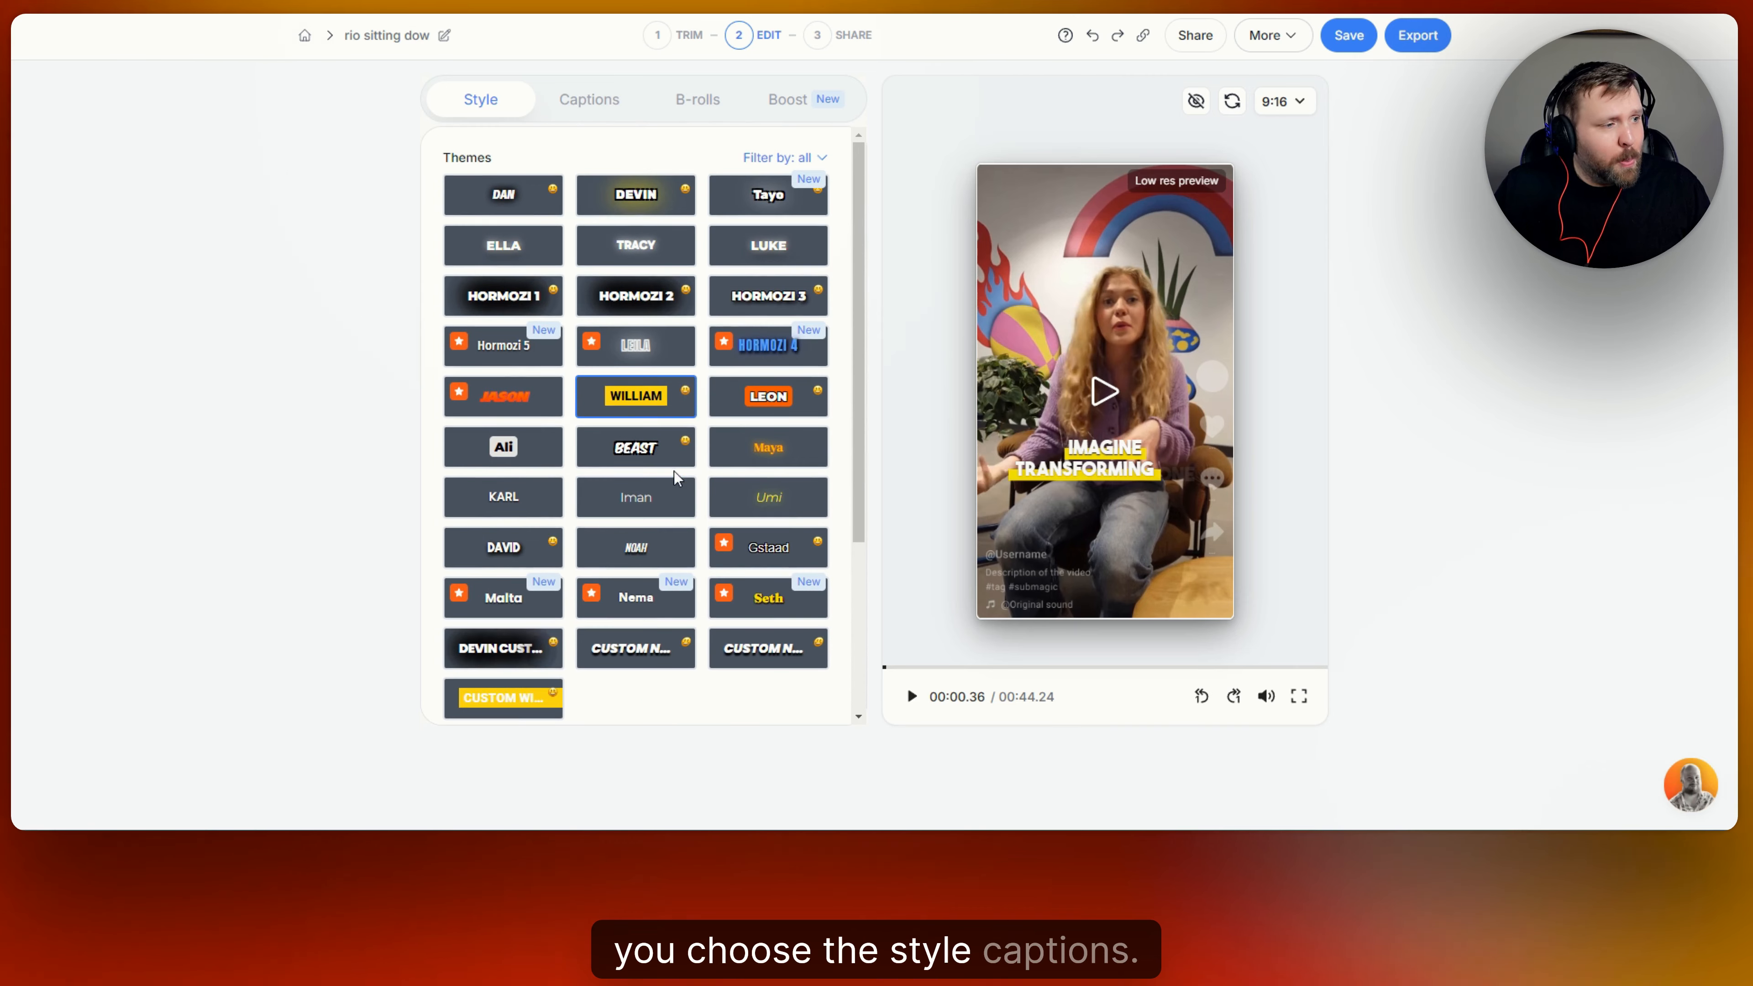
click(610, 102)
click(703, 107)
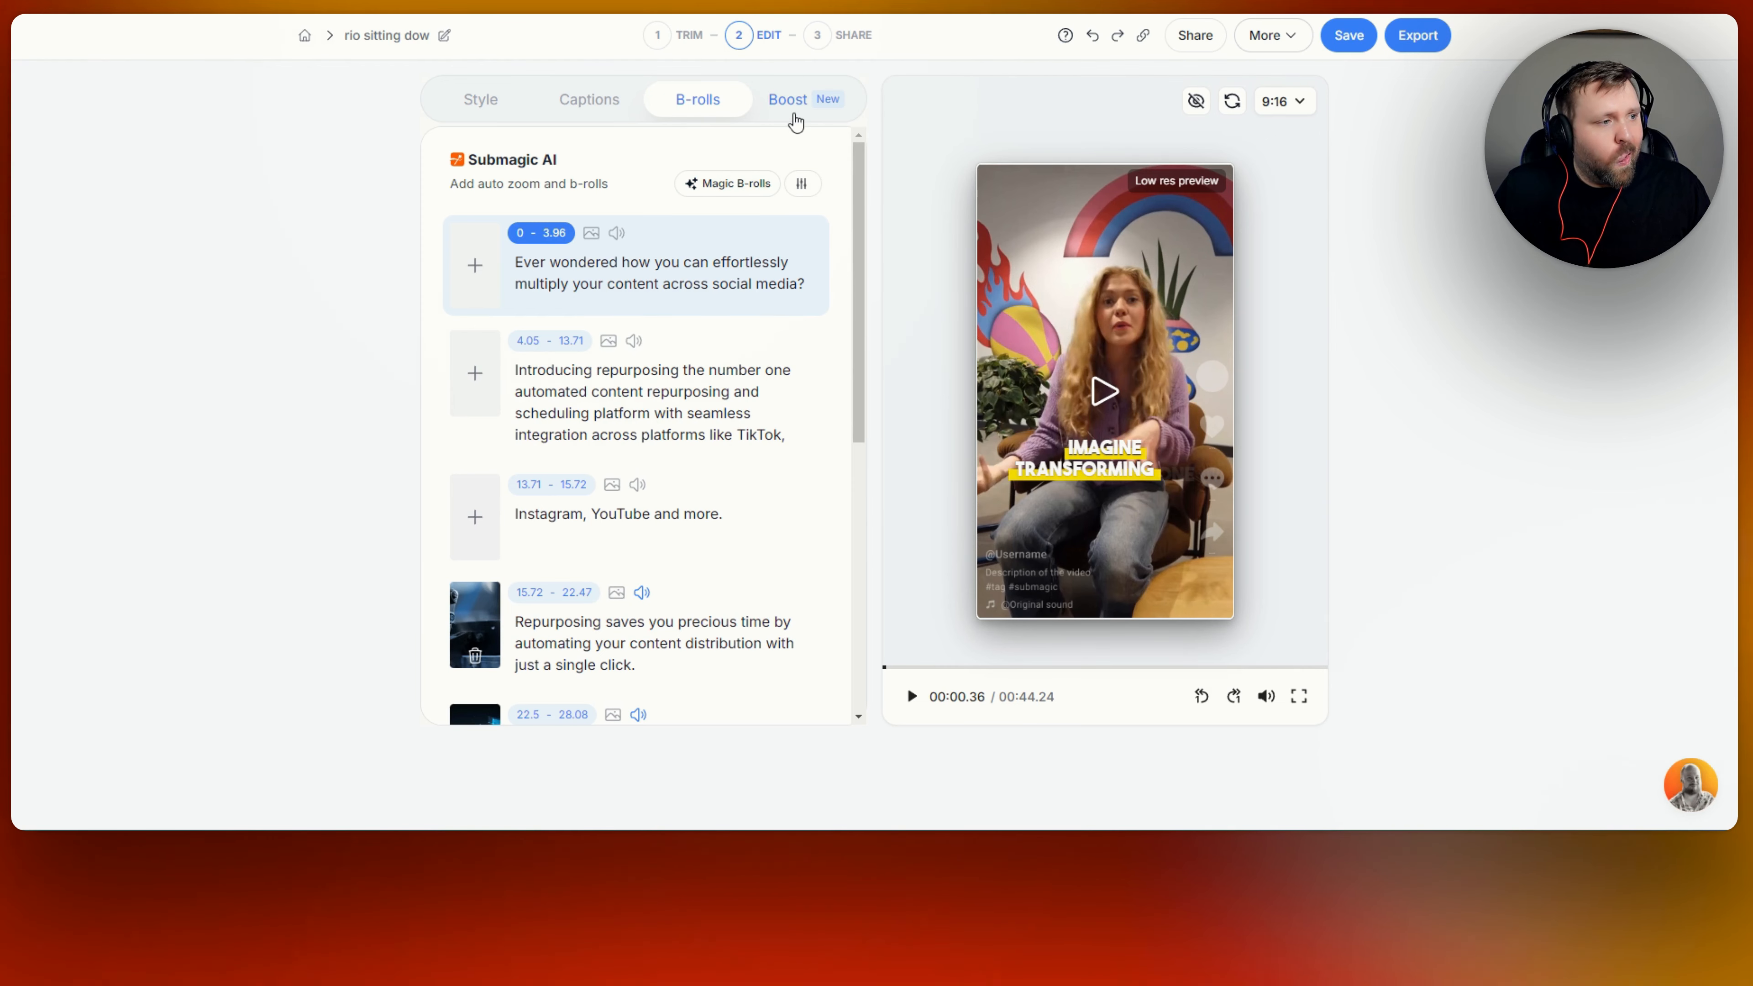
click(792, 103)
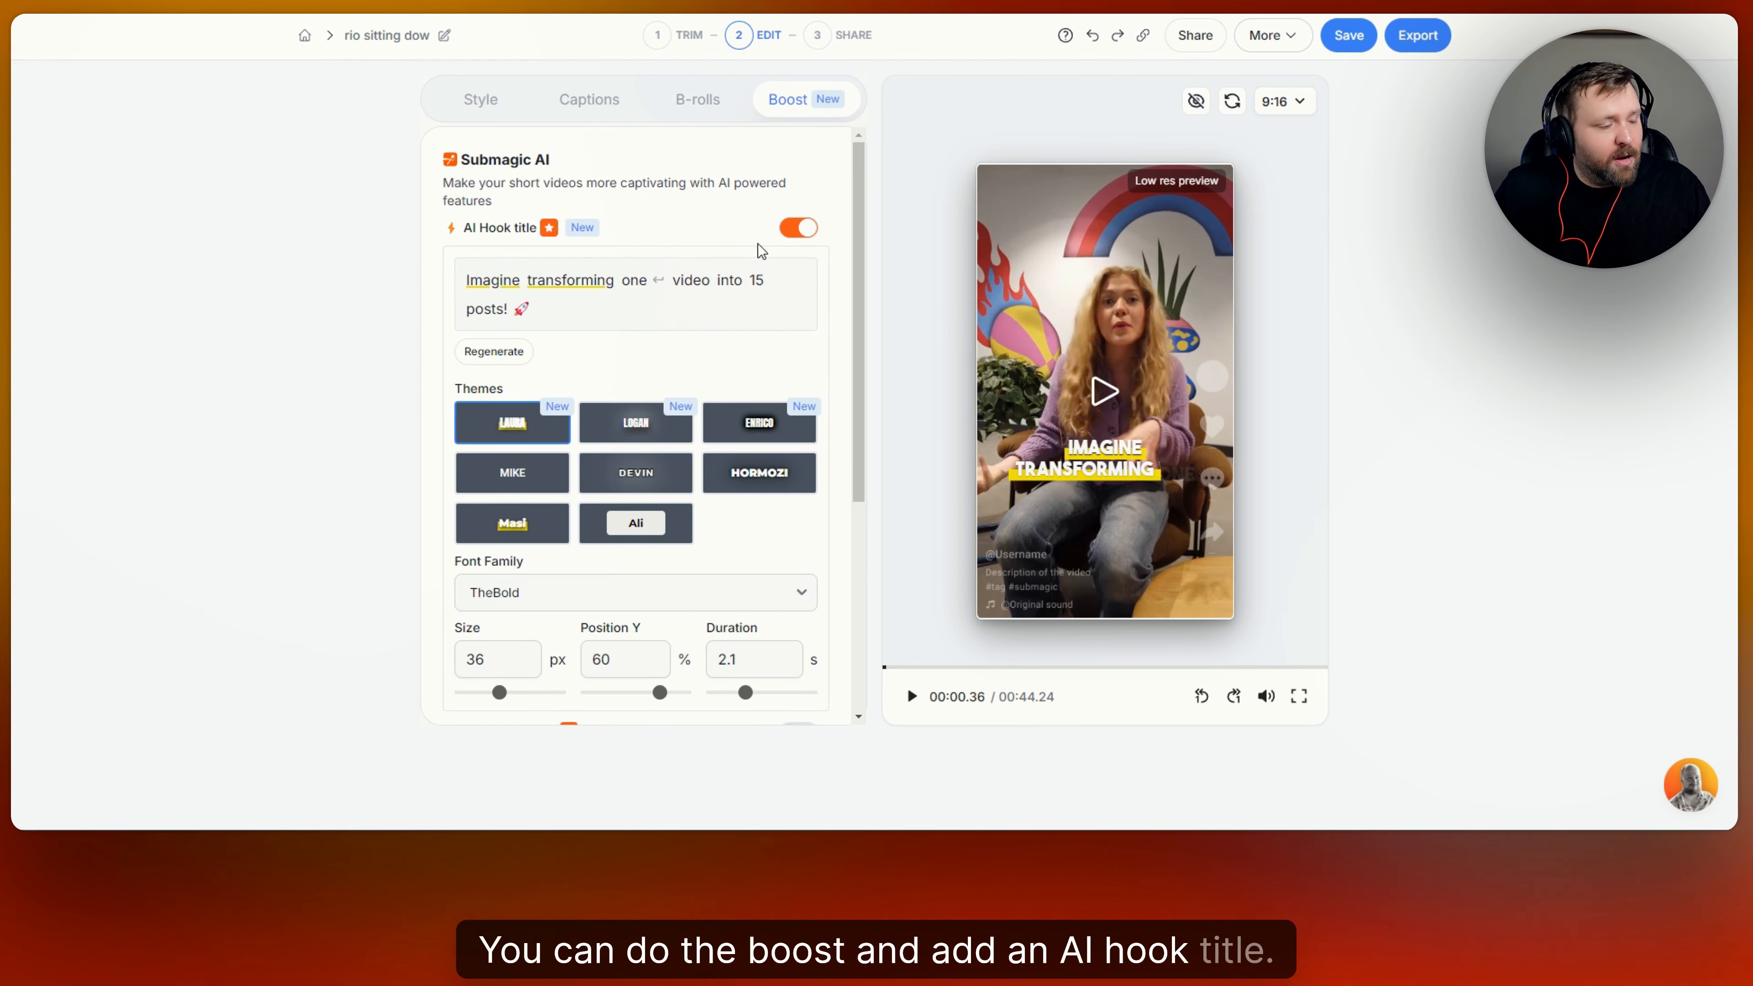
scroll(712, 344, down, 4)
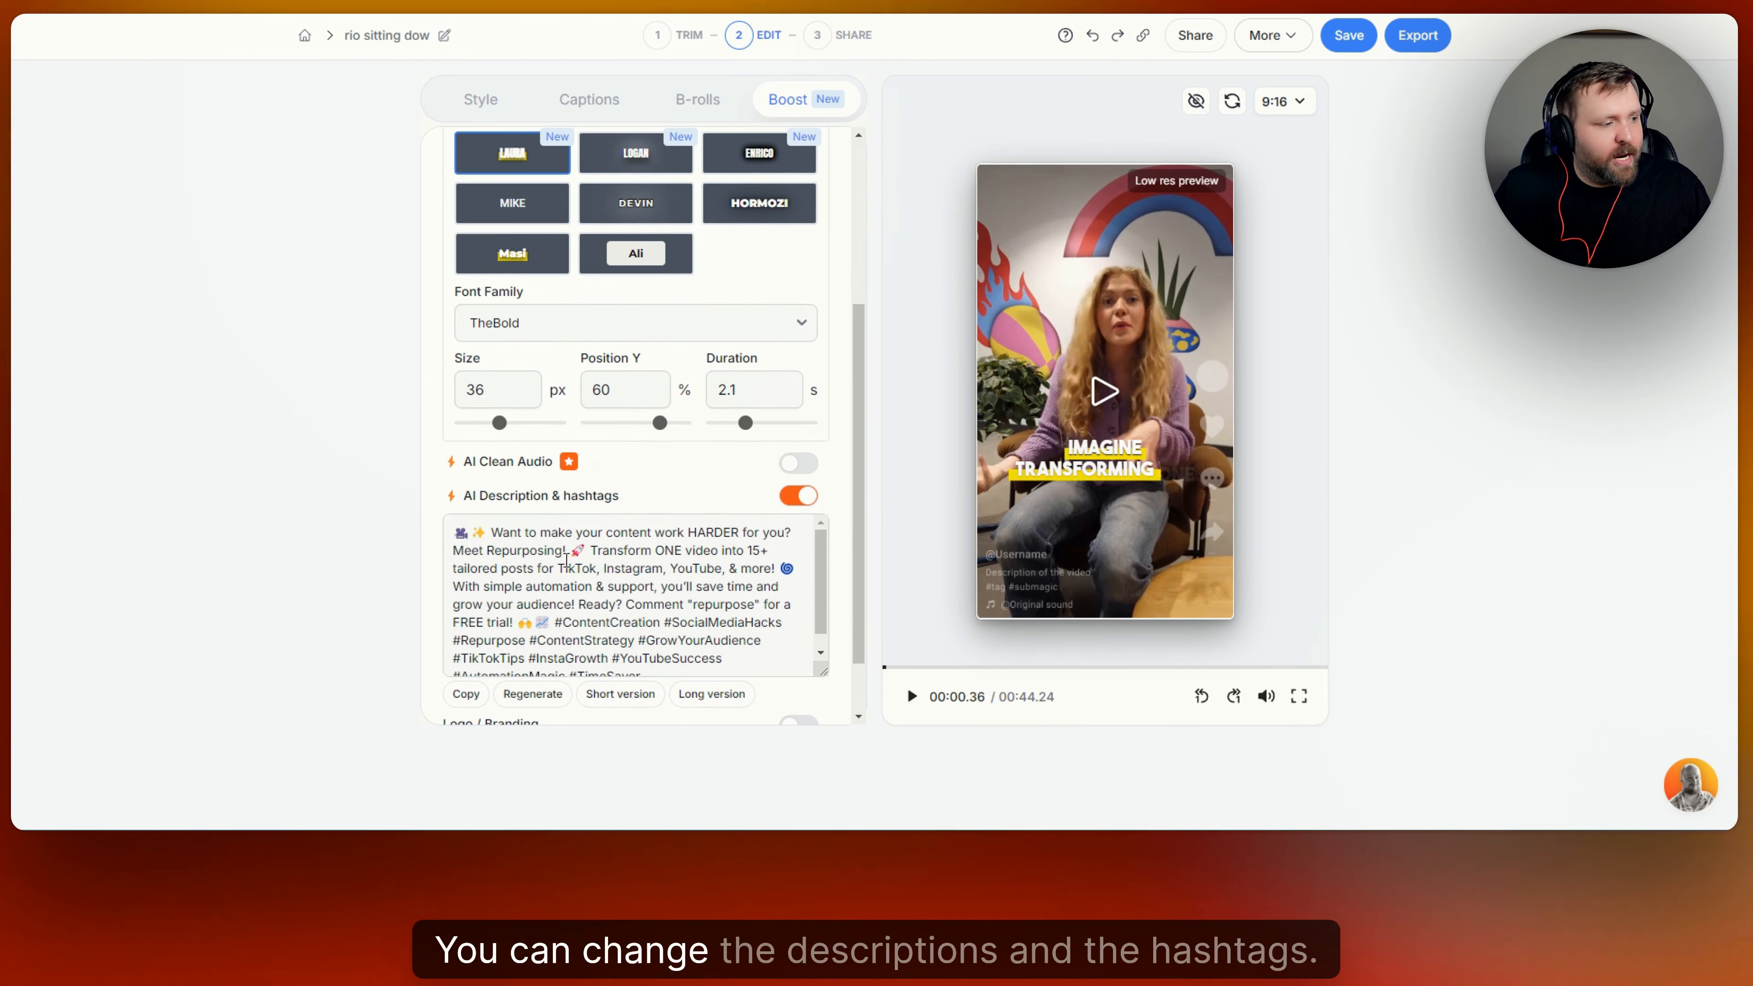
scroll(721, 450, down, 1)
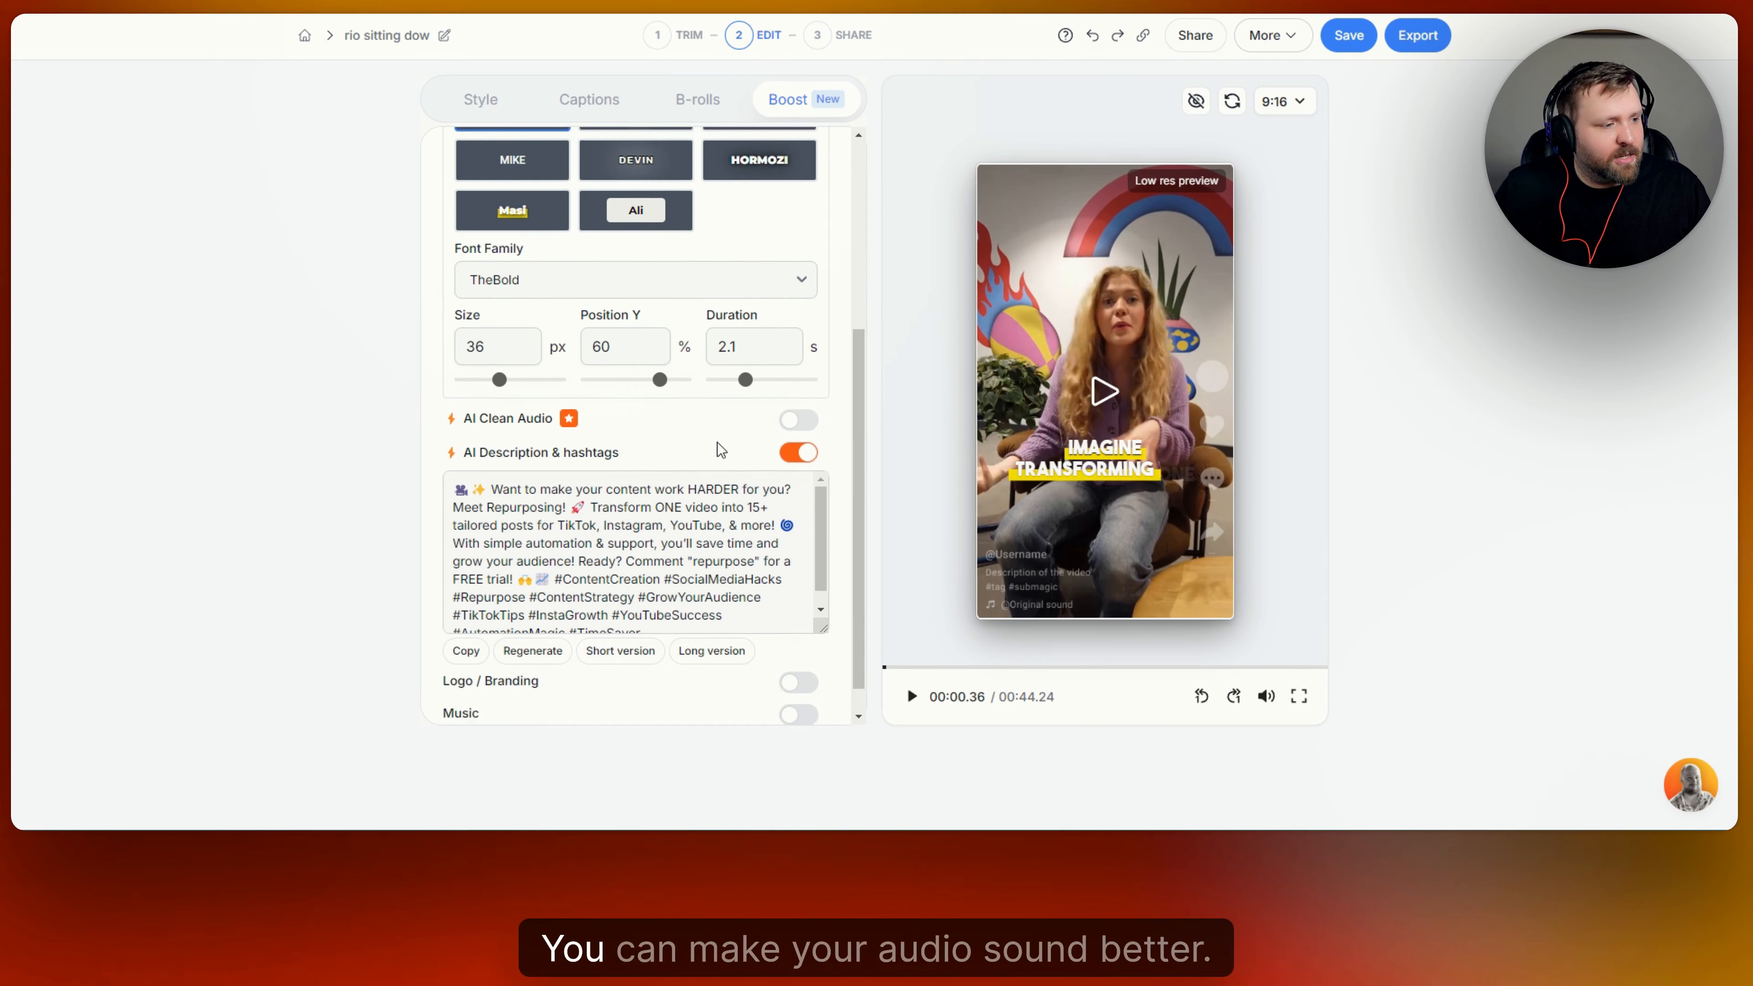
scroll(721, 450, down, 1)
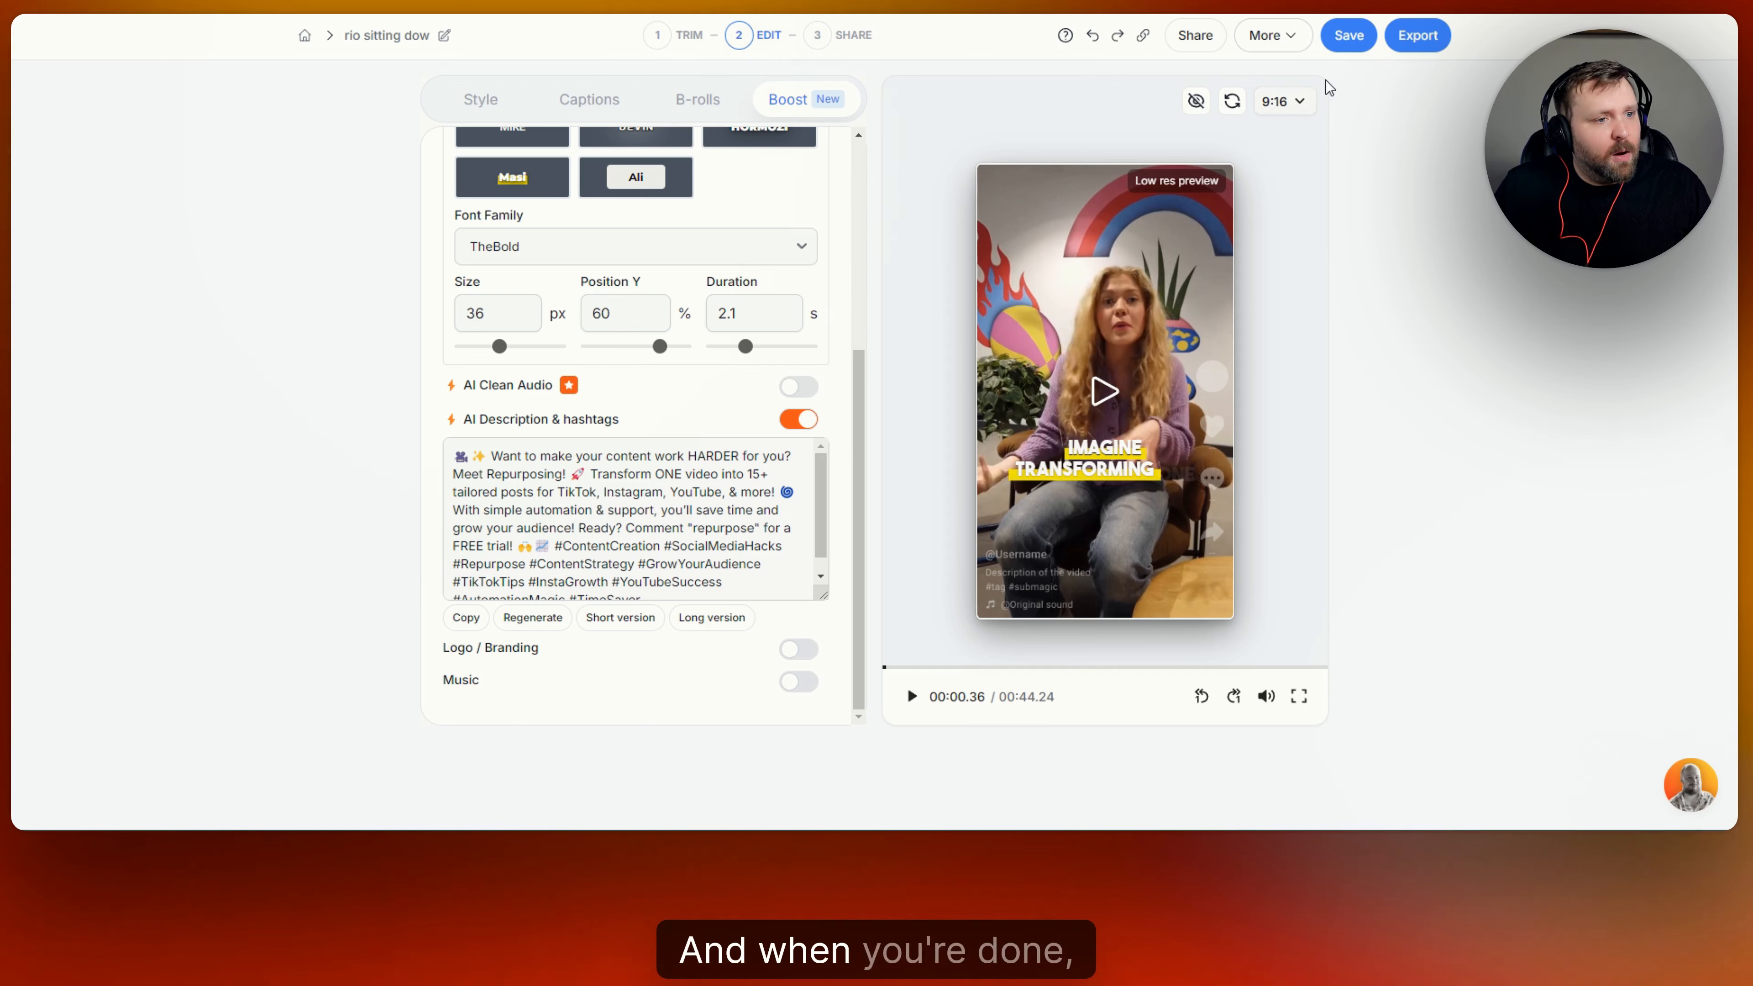
Save the project and export the video in Ultra HD (4K) quality.
click(1348, 34)
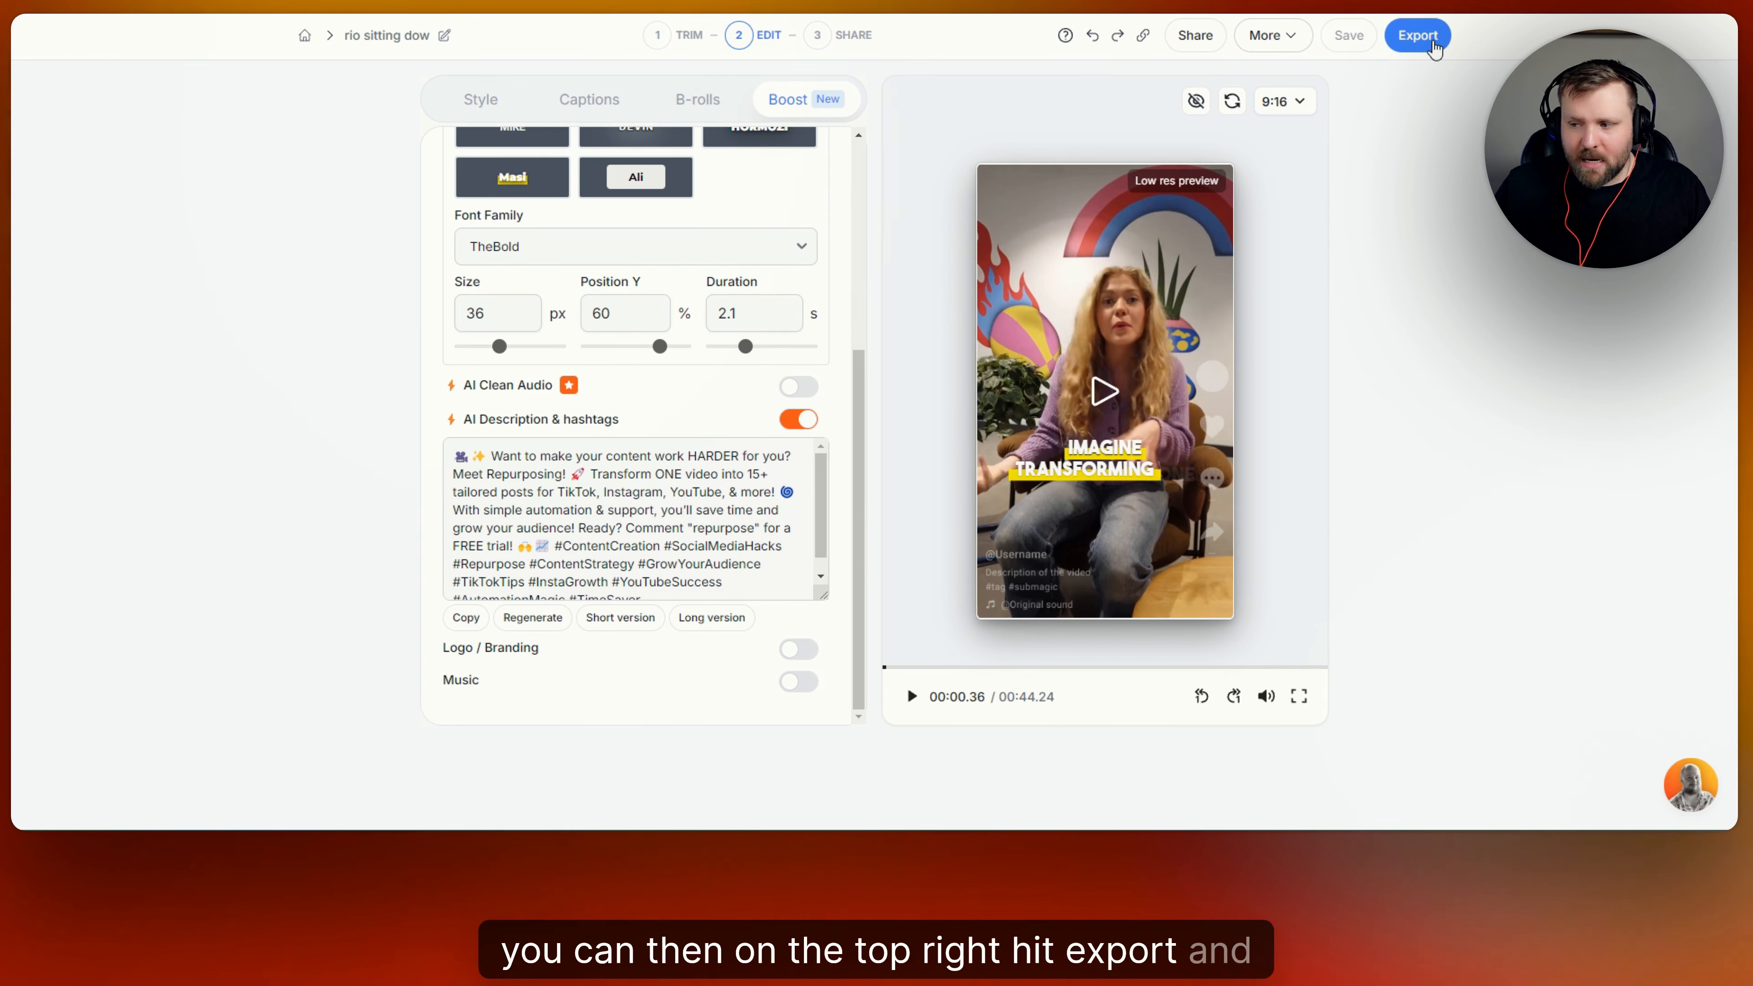
click(1434, 46)
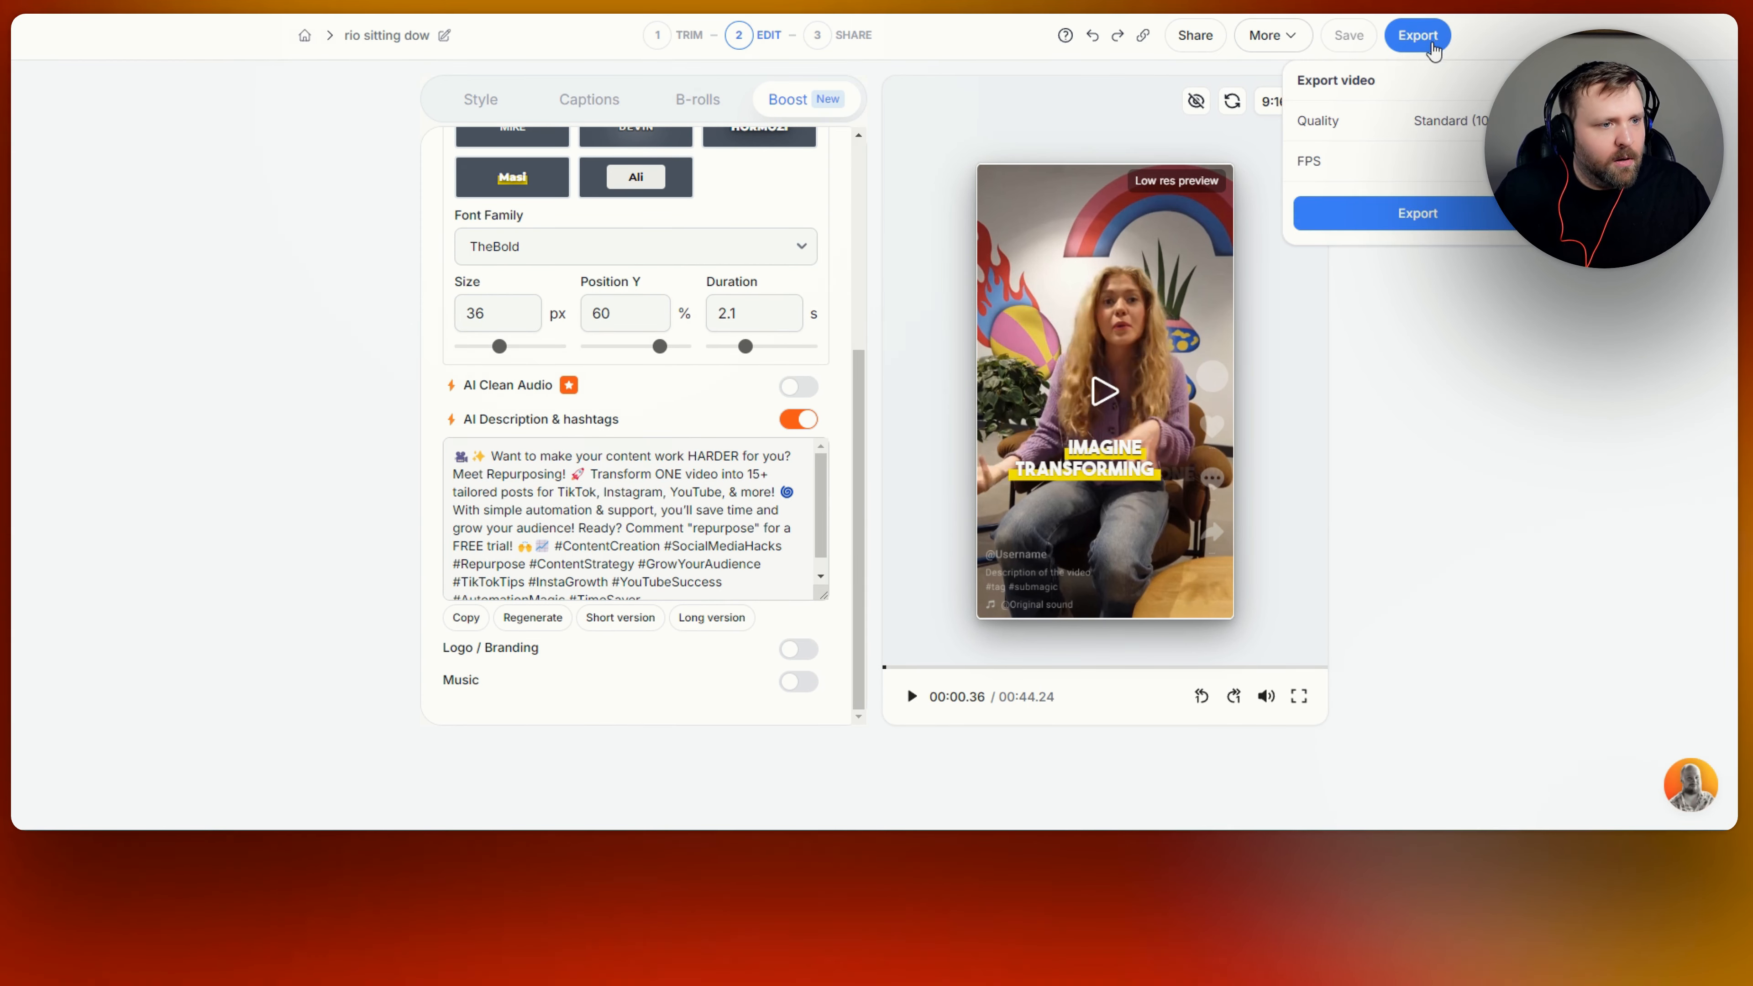
click(1463, 120)
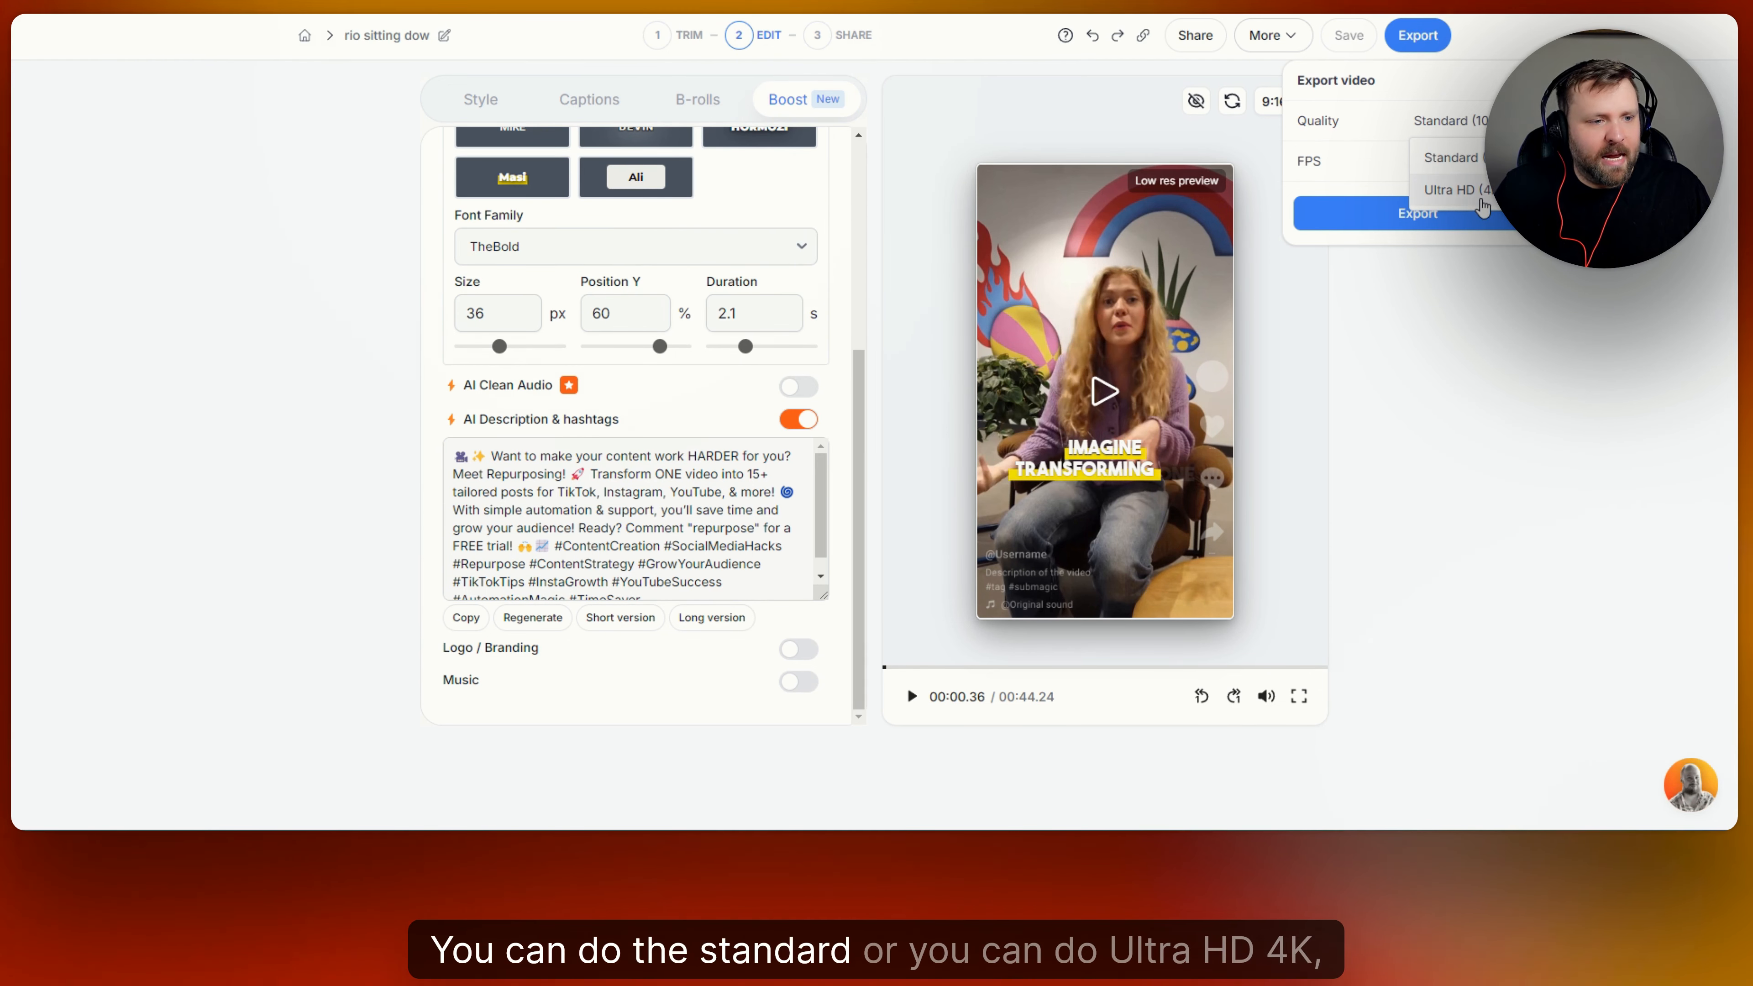
click(1482, 190)
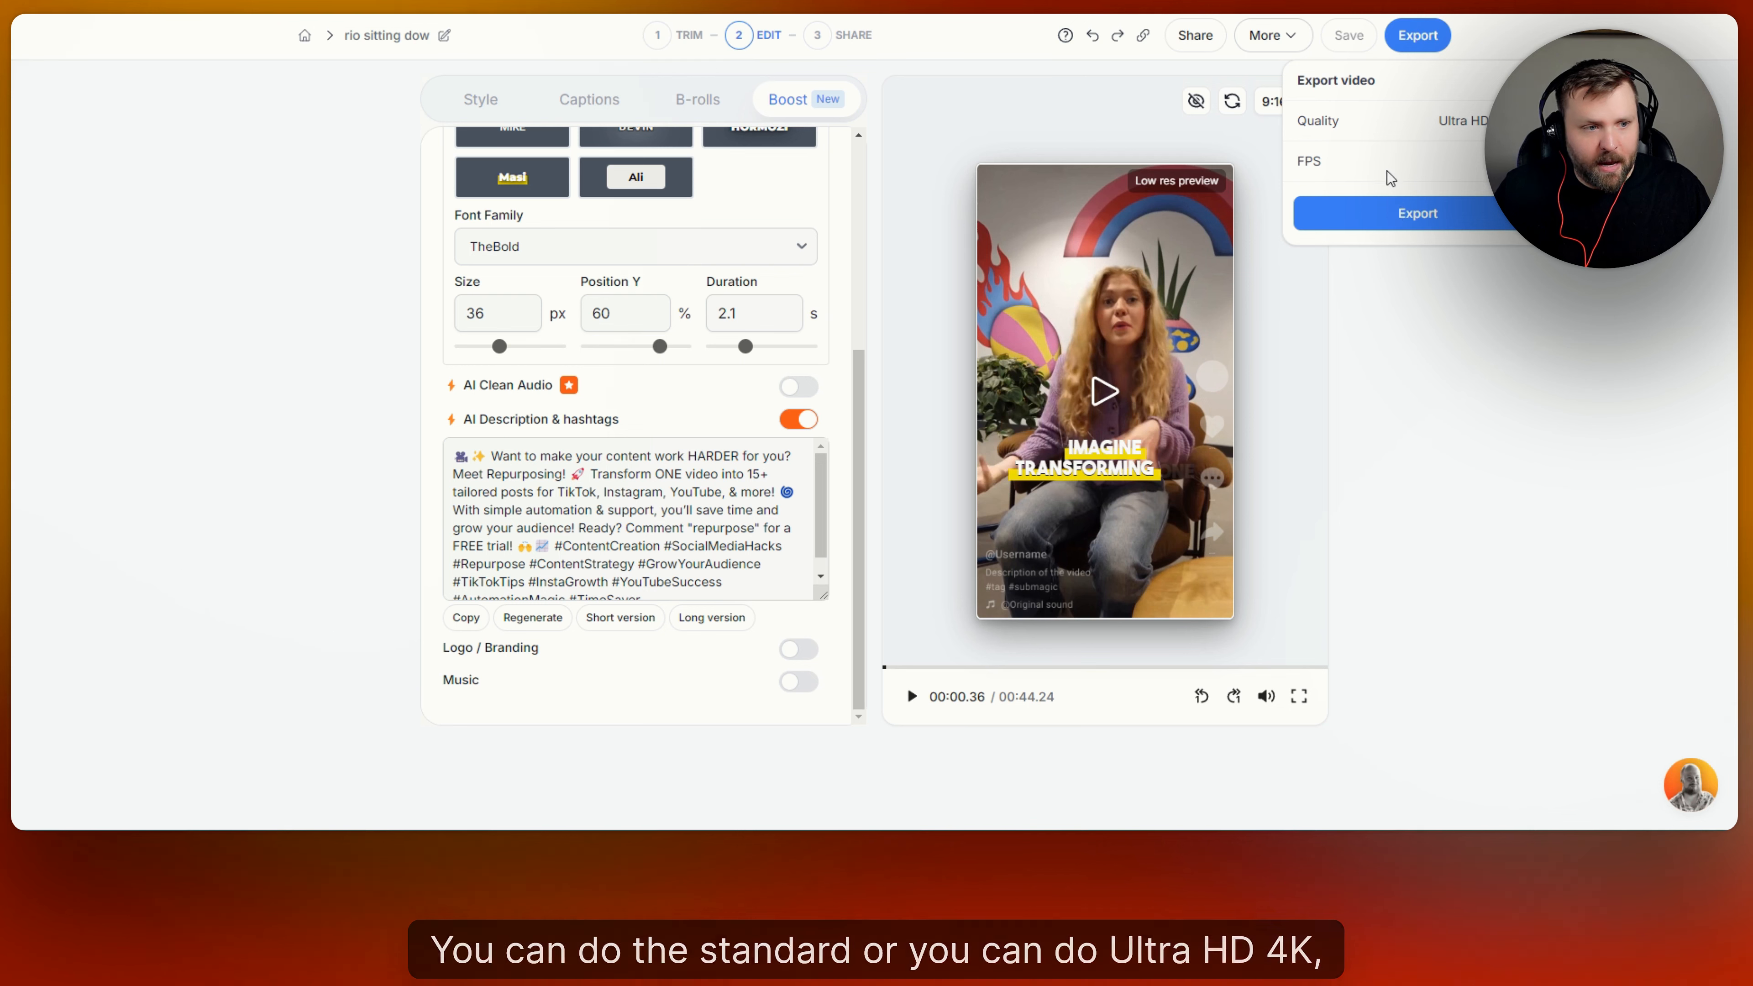
click(1476, 160)
click(1517, 231)
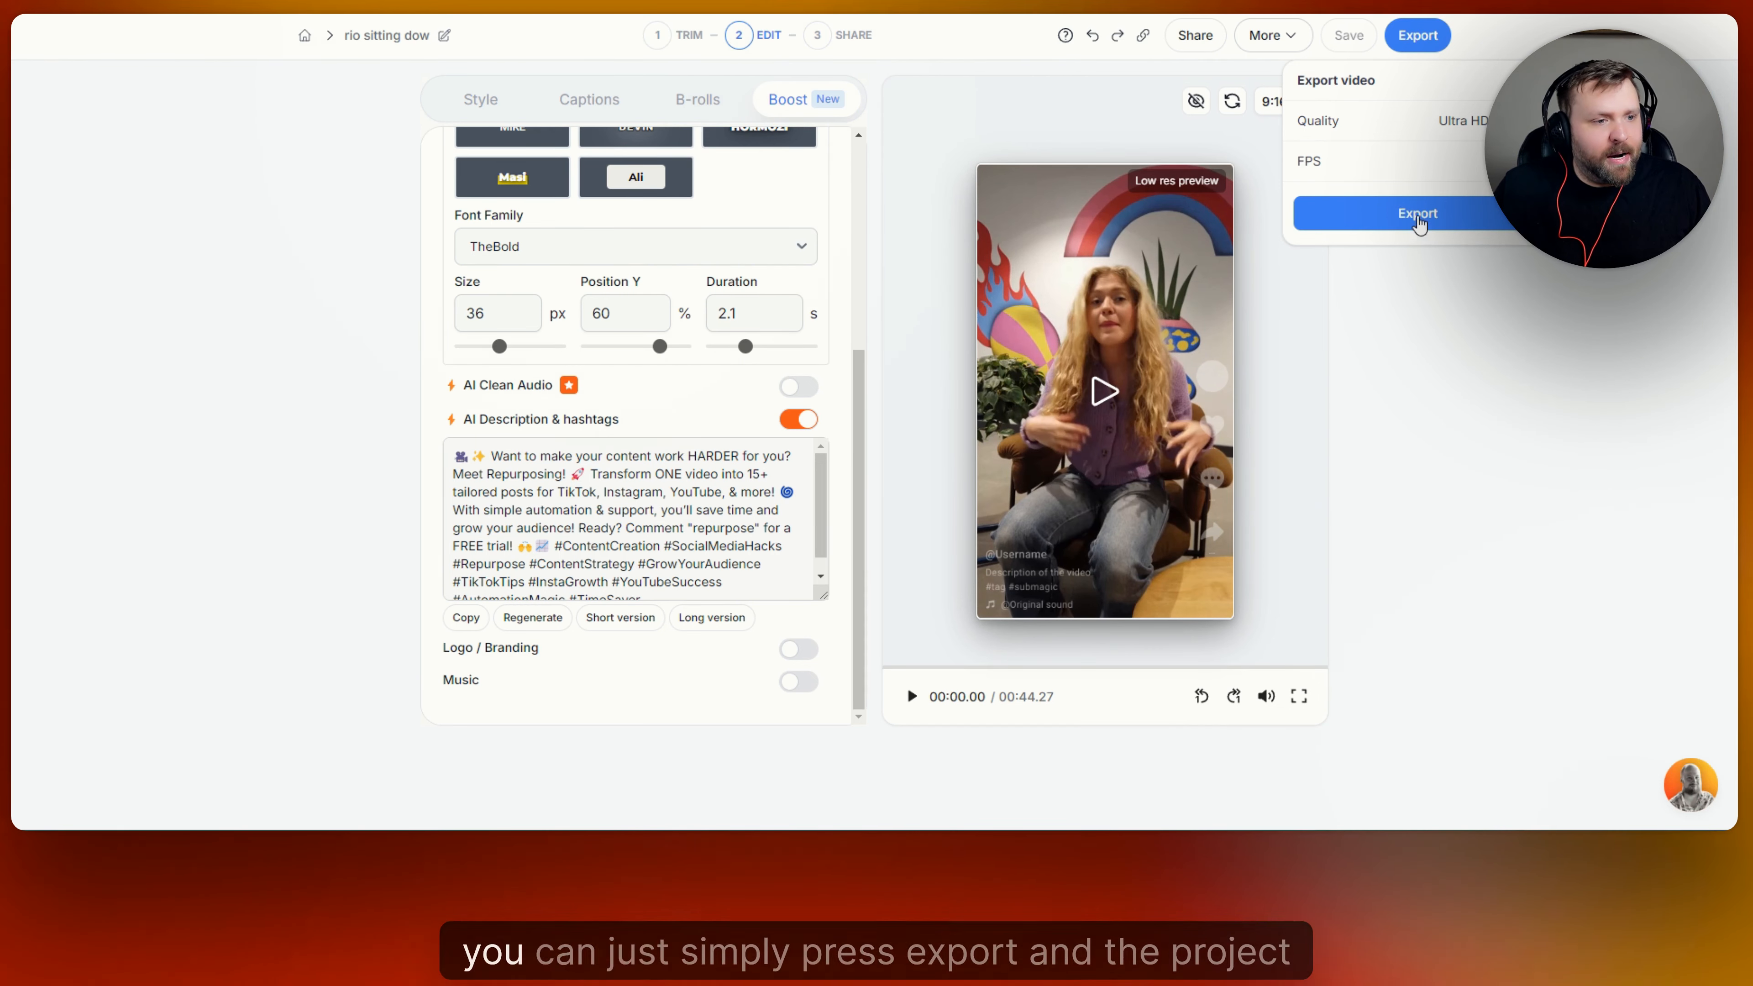
click(1408, 211)
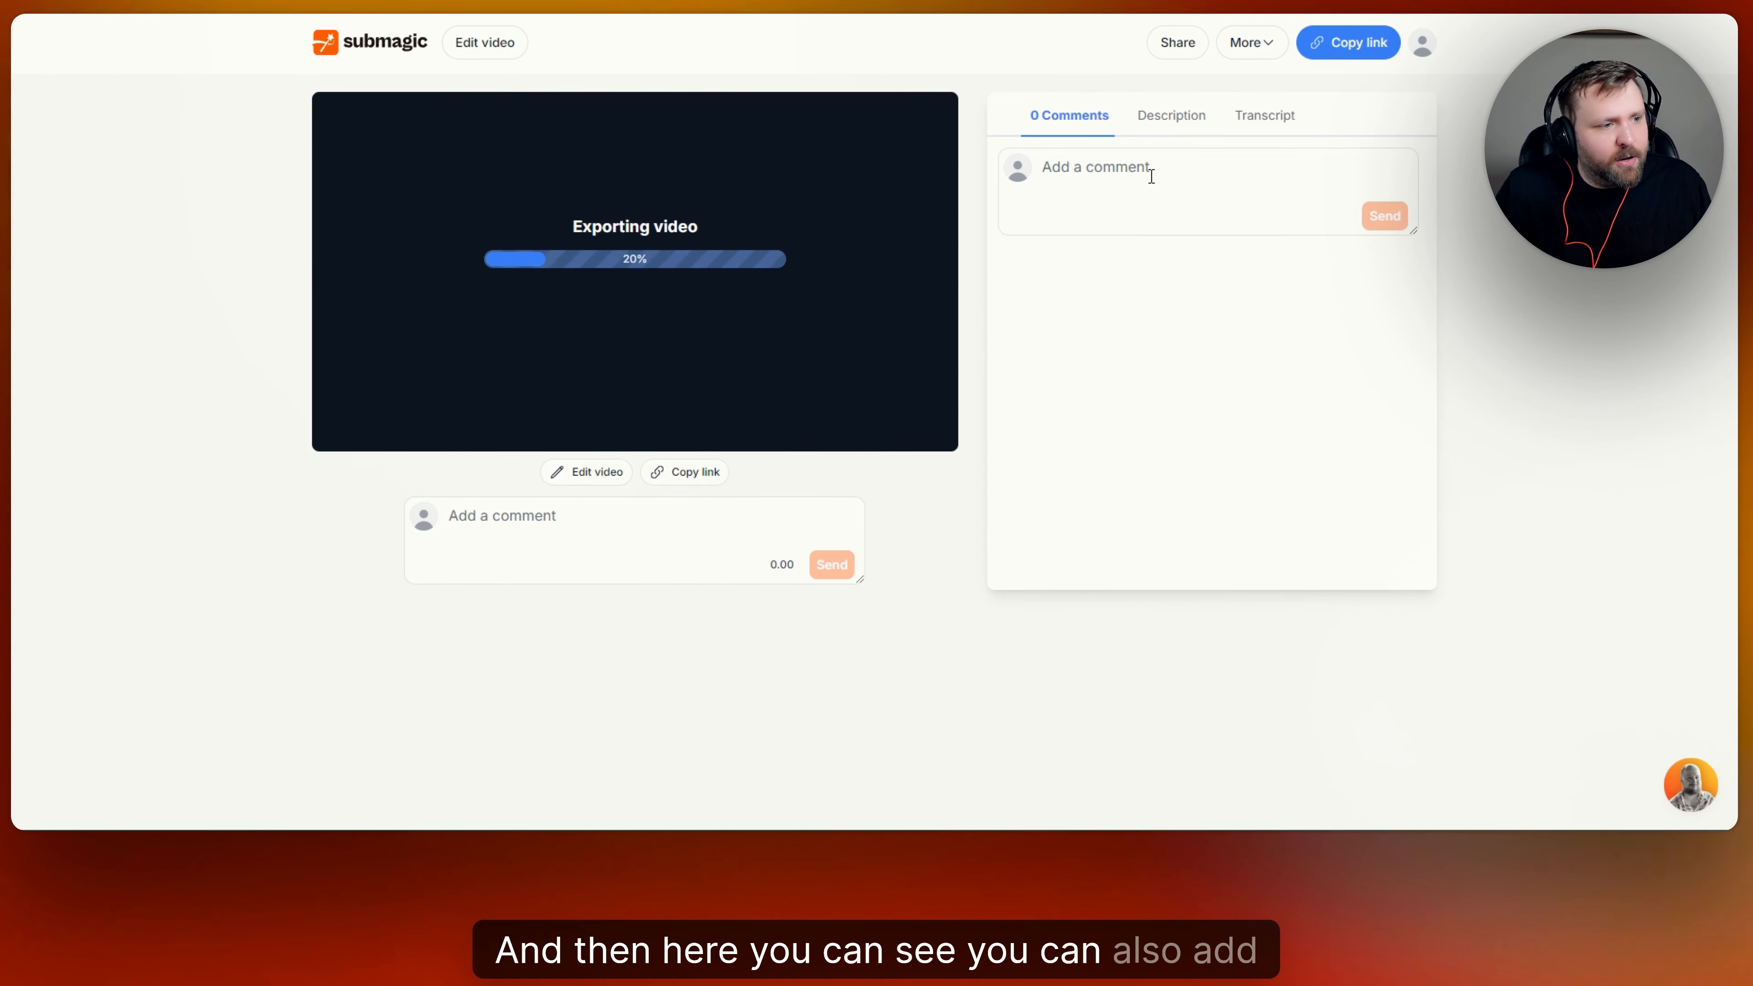
Look at the exported video's description and transcript, and return to its comments.
click(1176, 118)
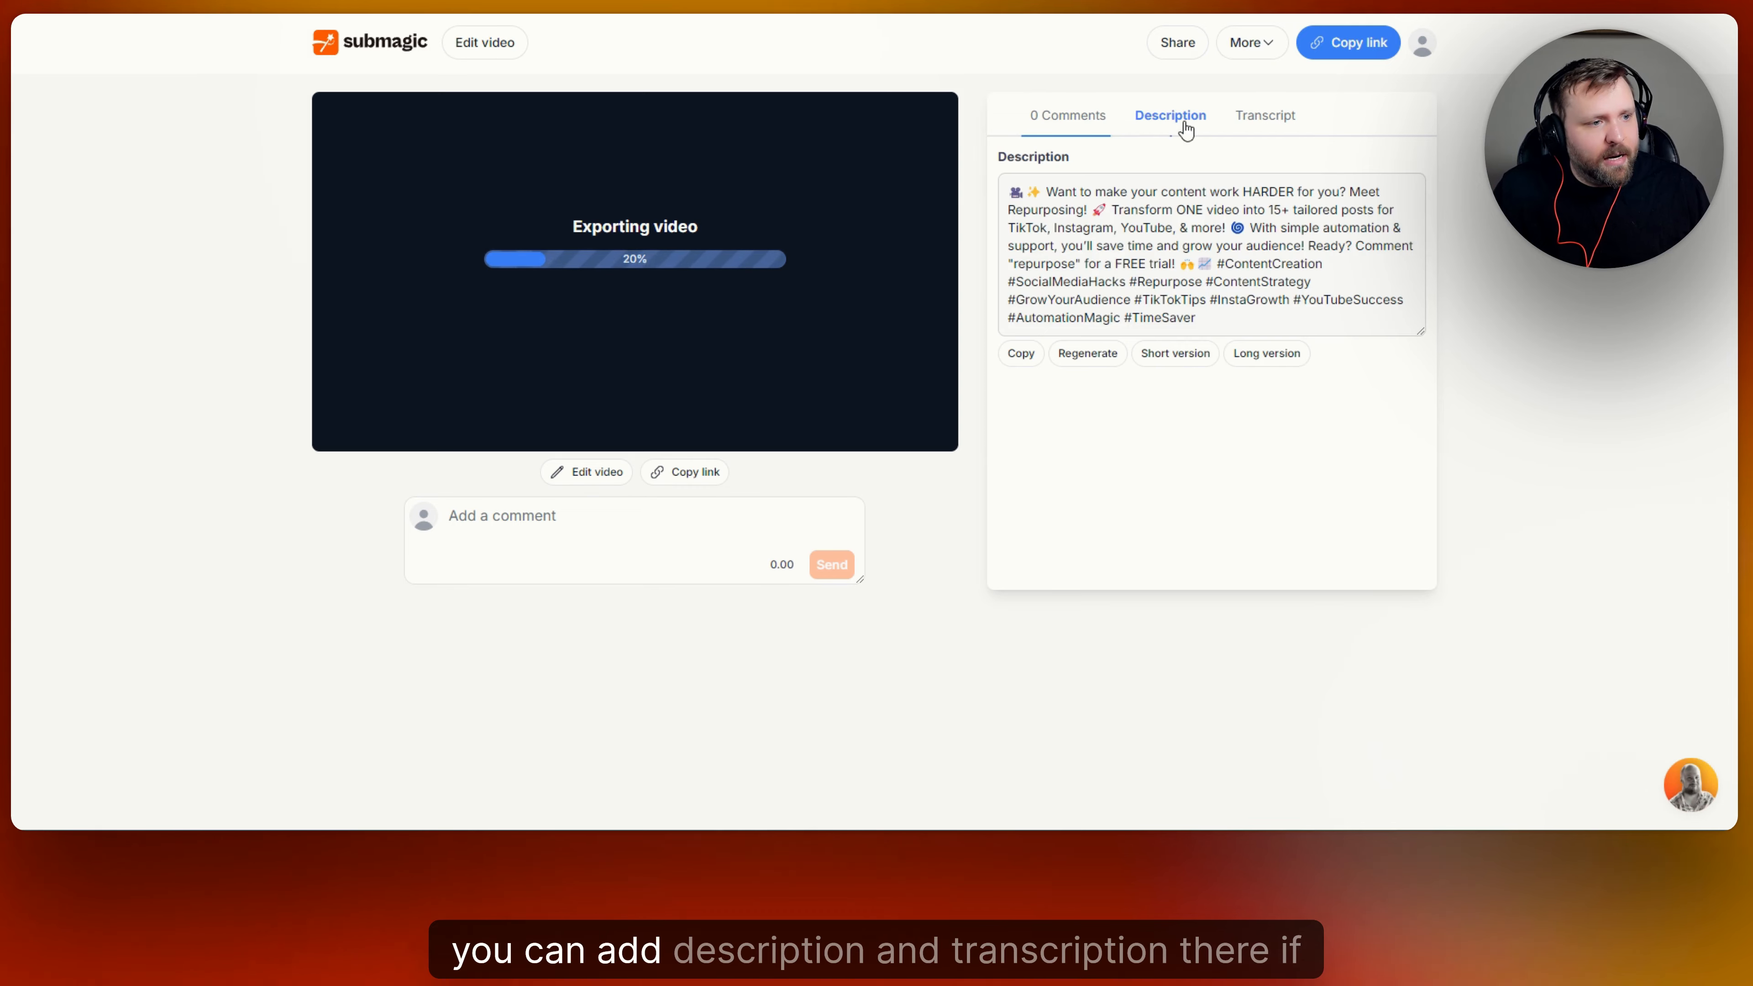
click(1259, 119)
click(1068, 118)
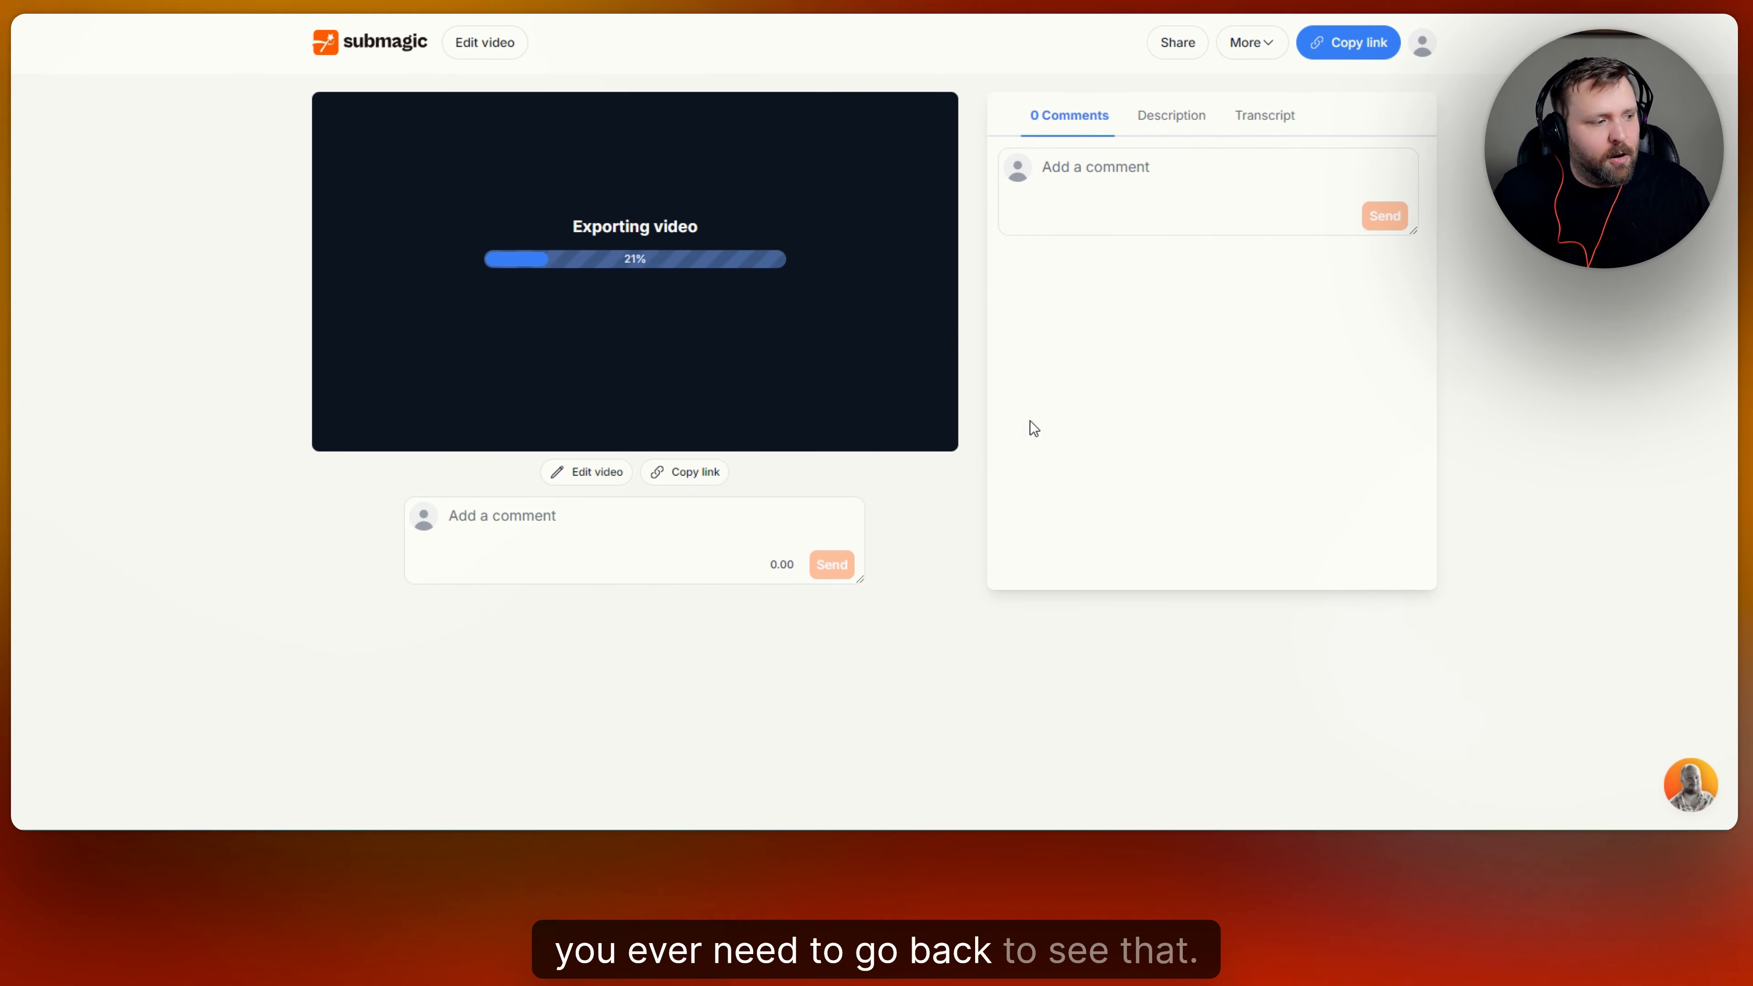
View the team collaboration setup form, close it without sending invitations, and place the cursor in the comment field below the video.
click(1177, 43)
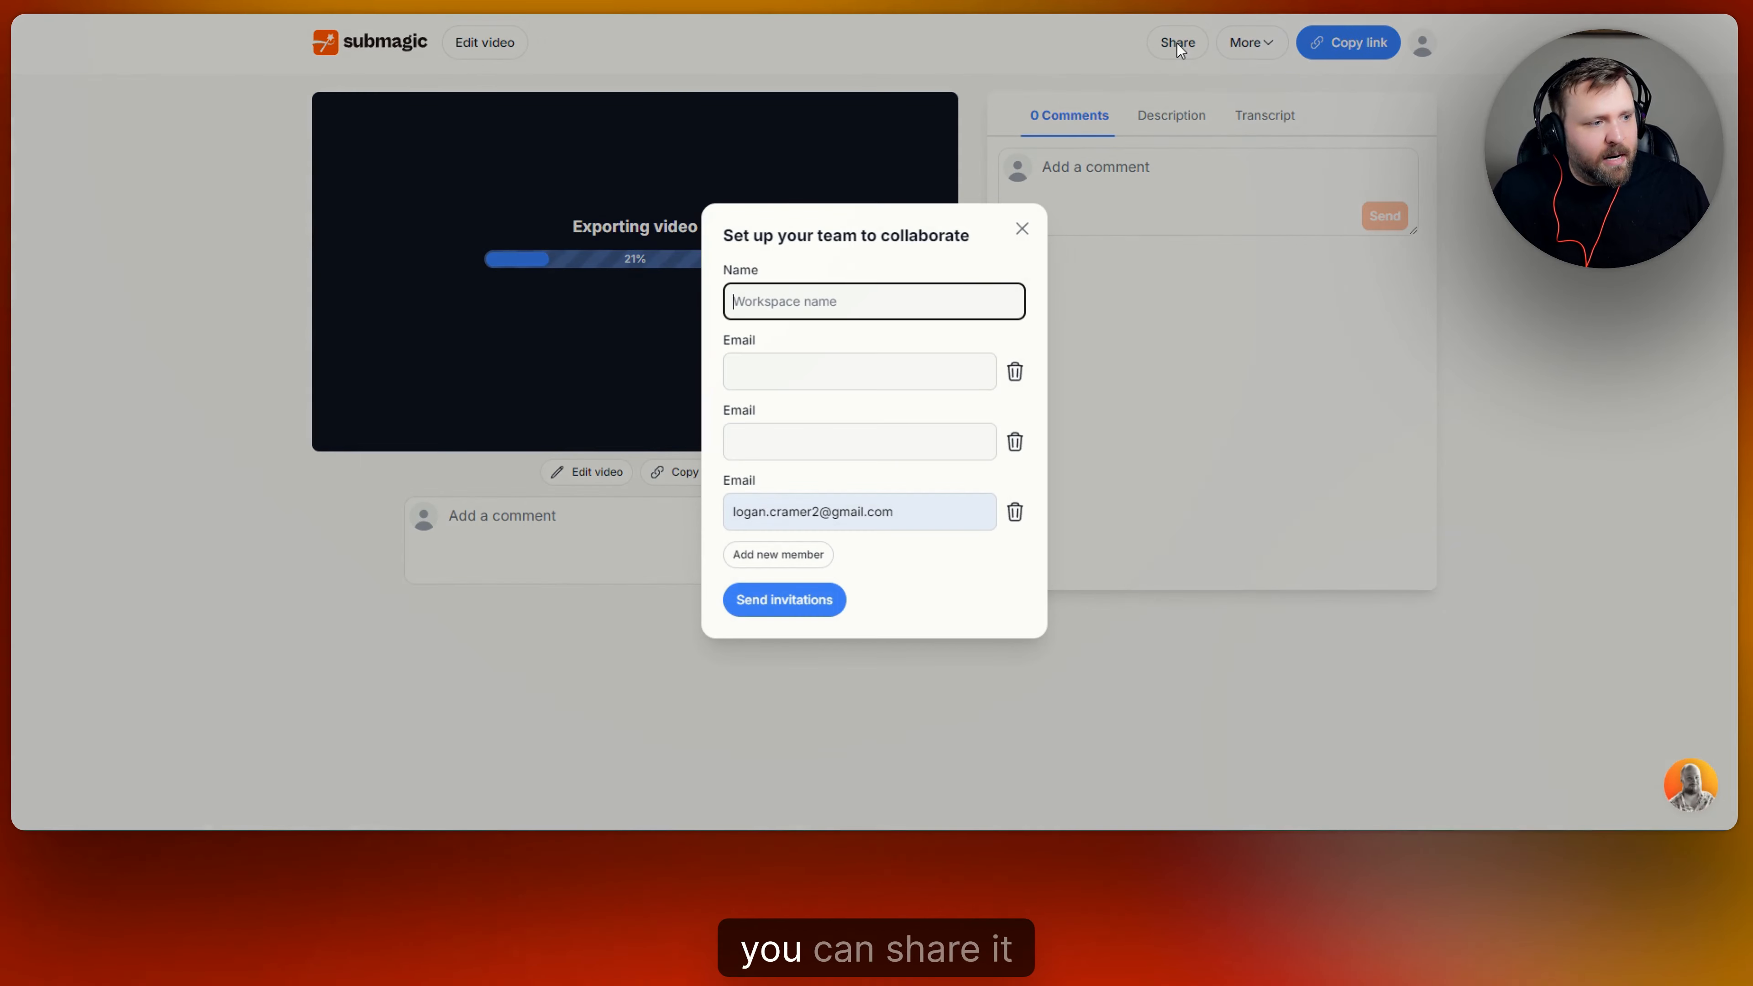
click(876, 376)
click(827, 449)
click(884, 305)
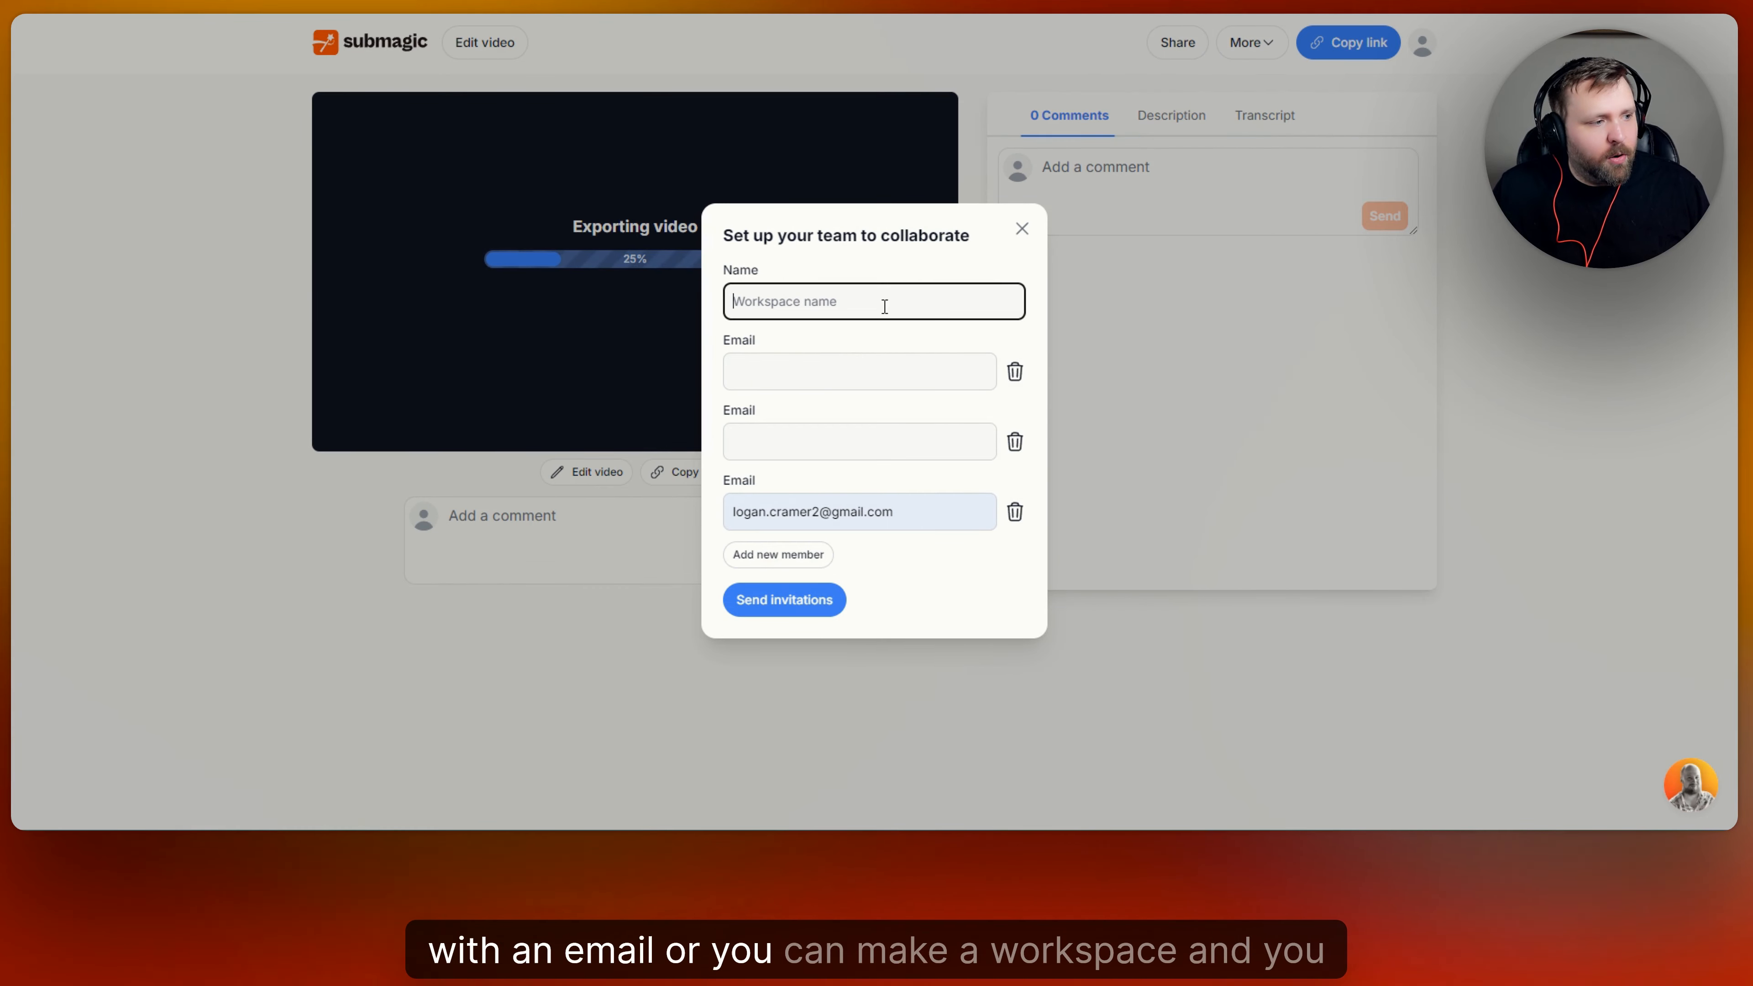
click(1021, 230)
click(657, 521)
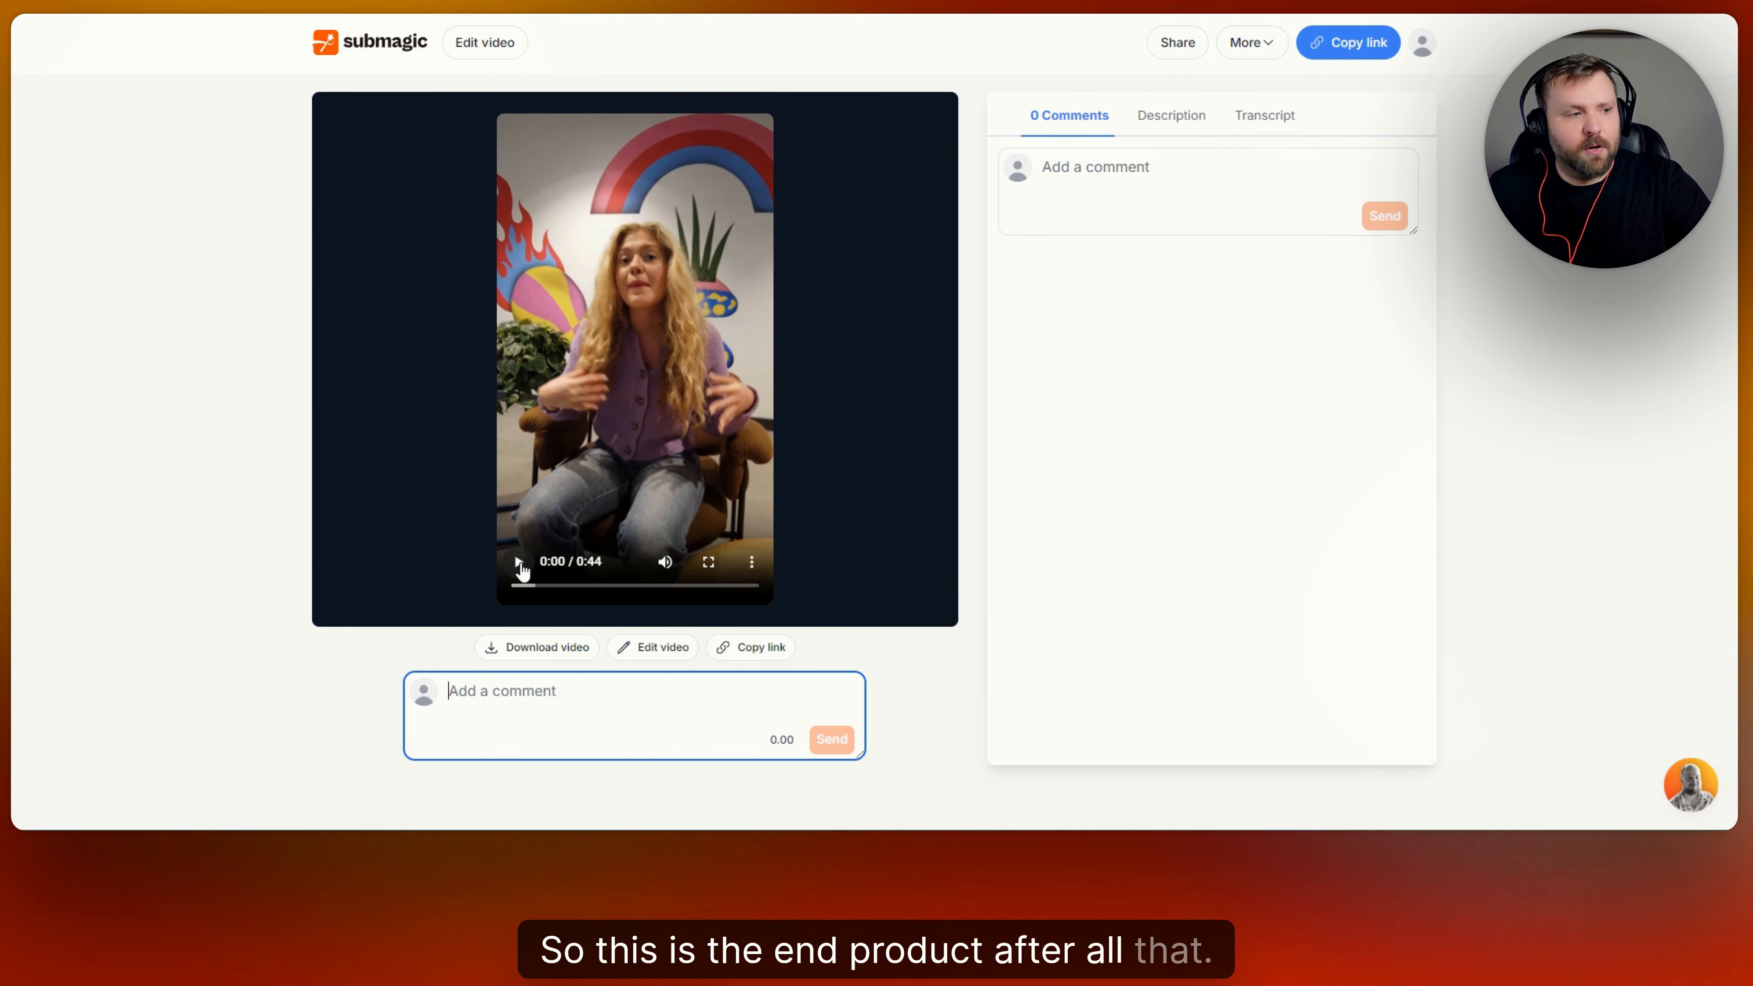
Play the exported video, and return to the All Projects overview to look through the existing projects.
click(519, 565)
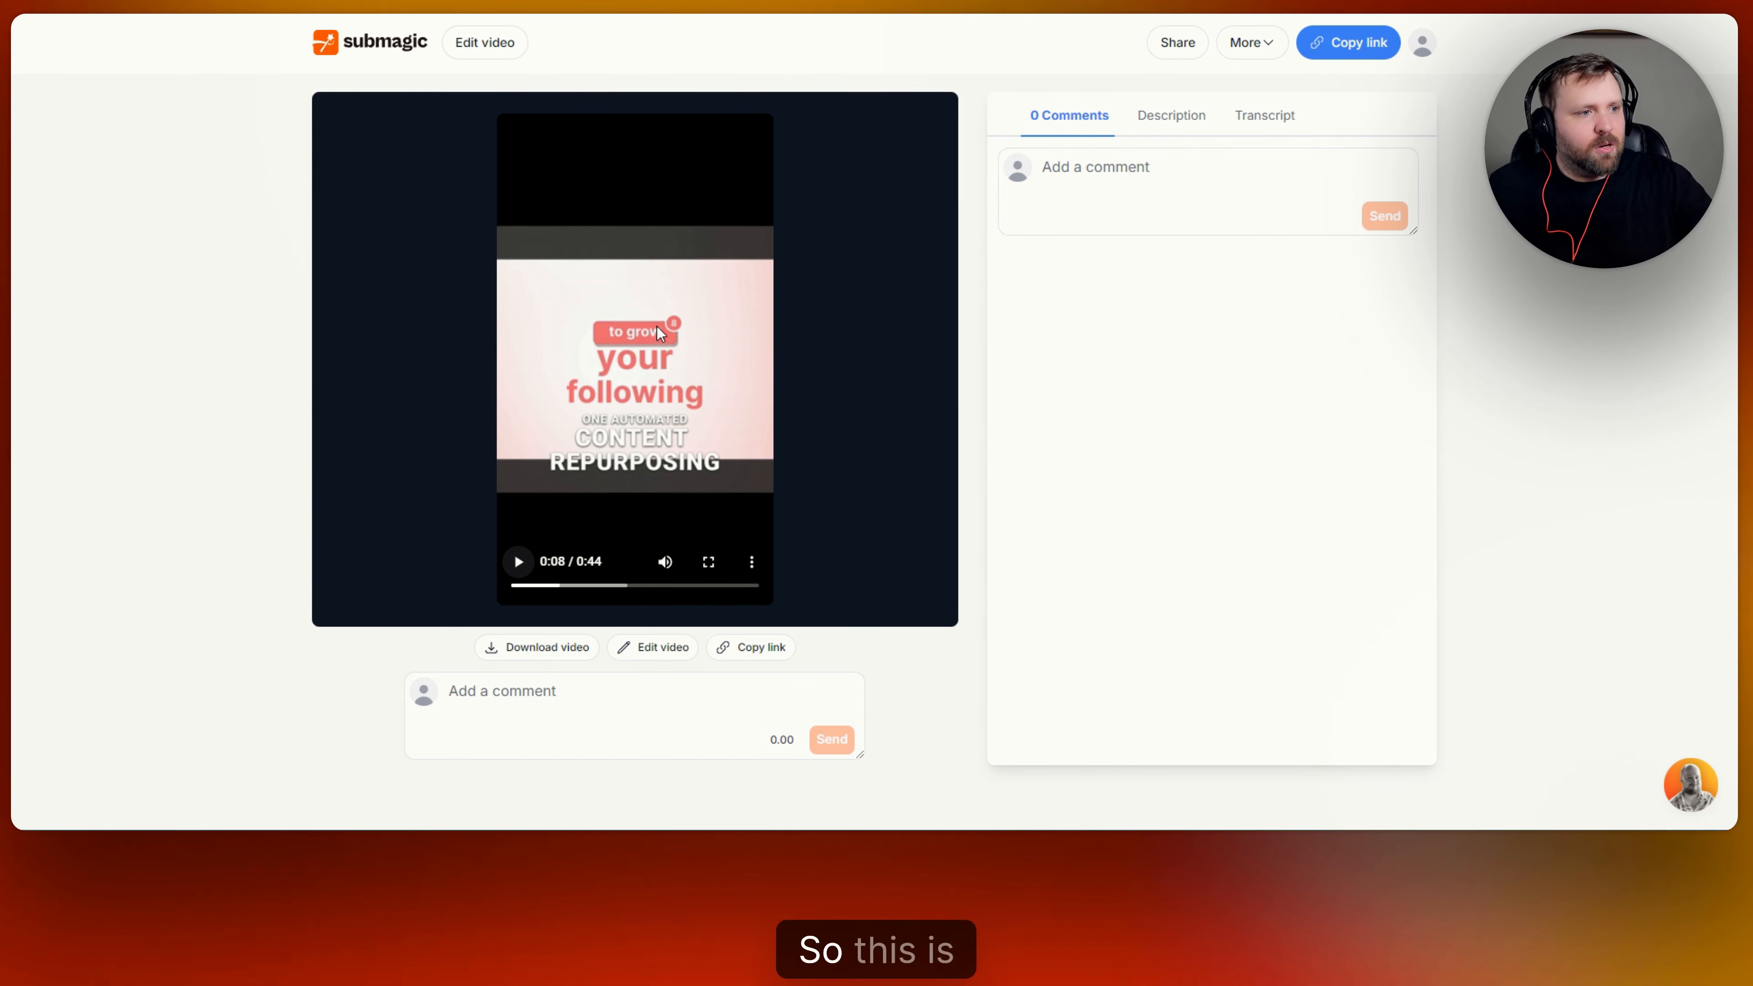
click(408, 46)
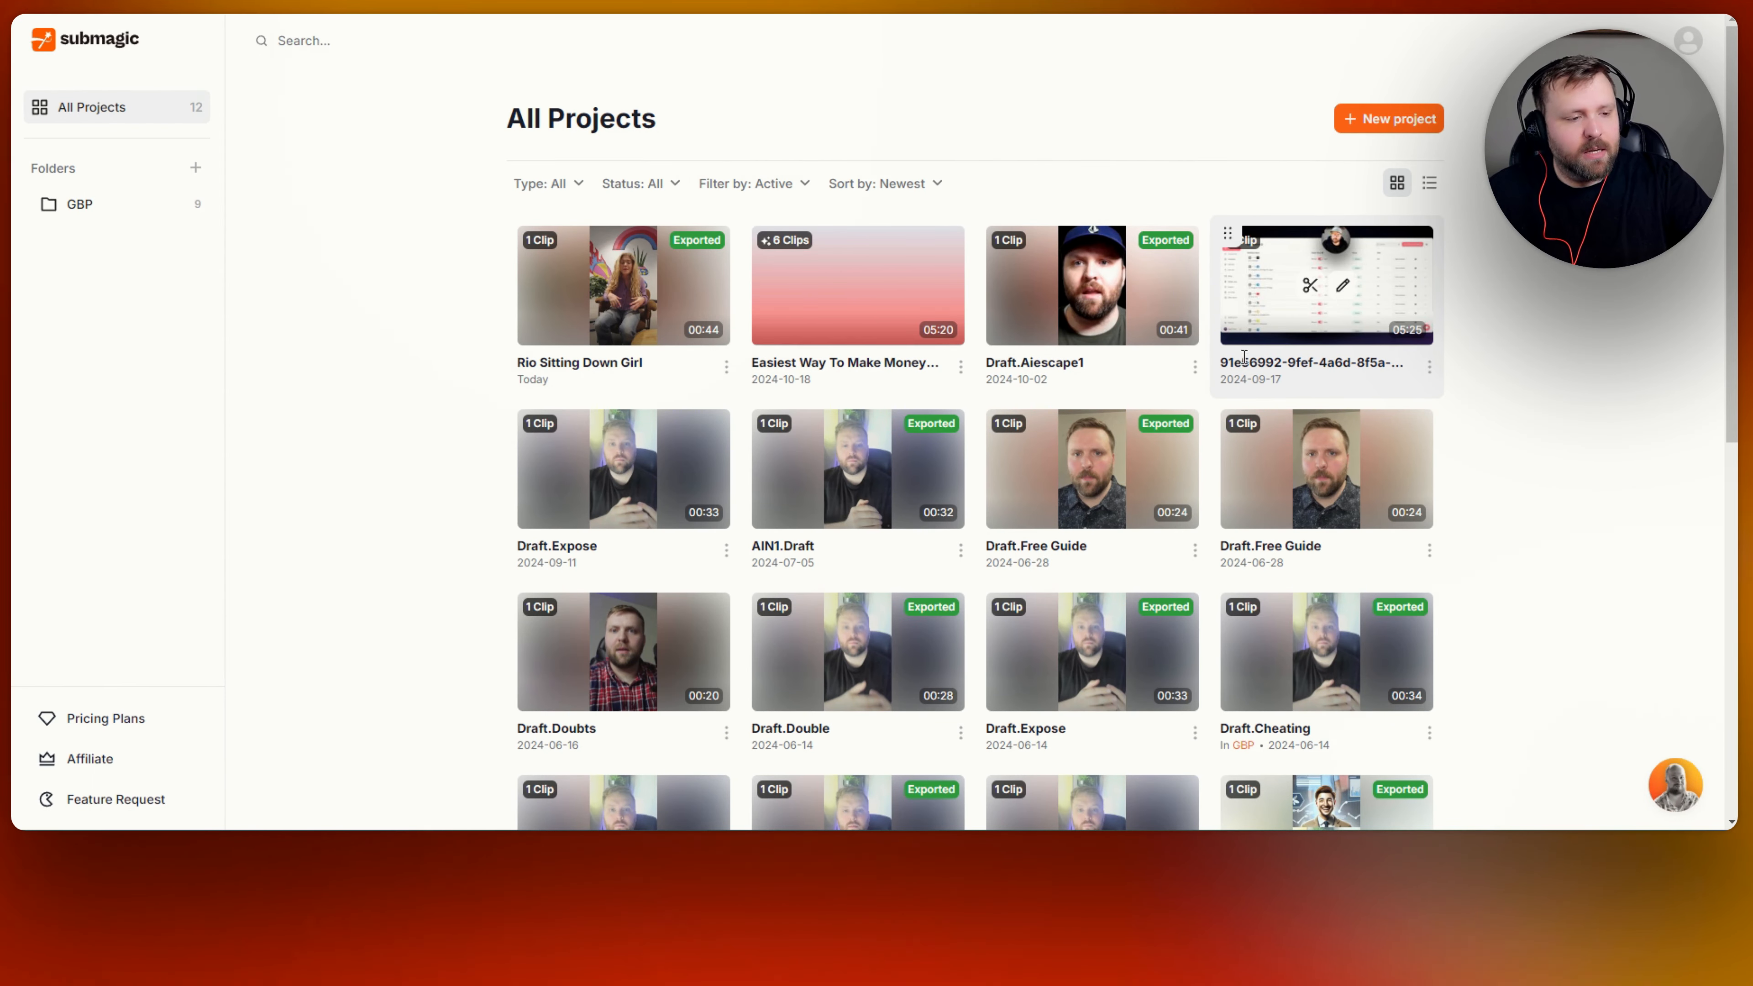
scroll(1559, 392, down, 1)
scroll(1555, 376, down, 5)
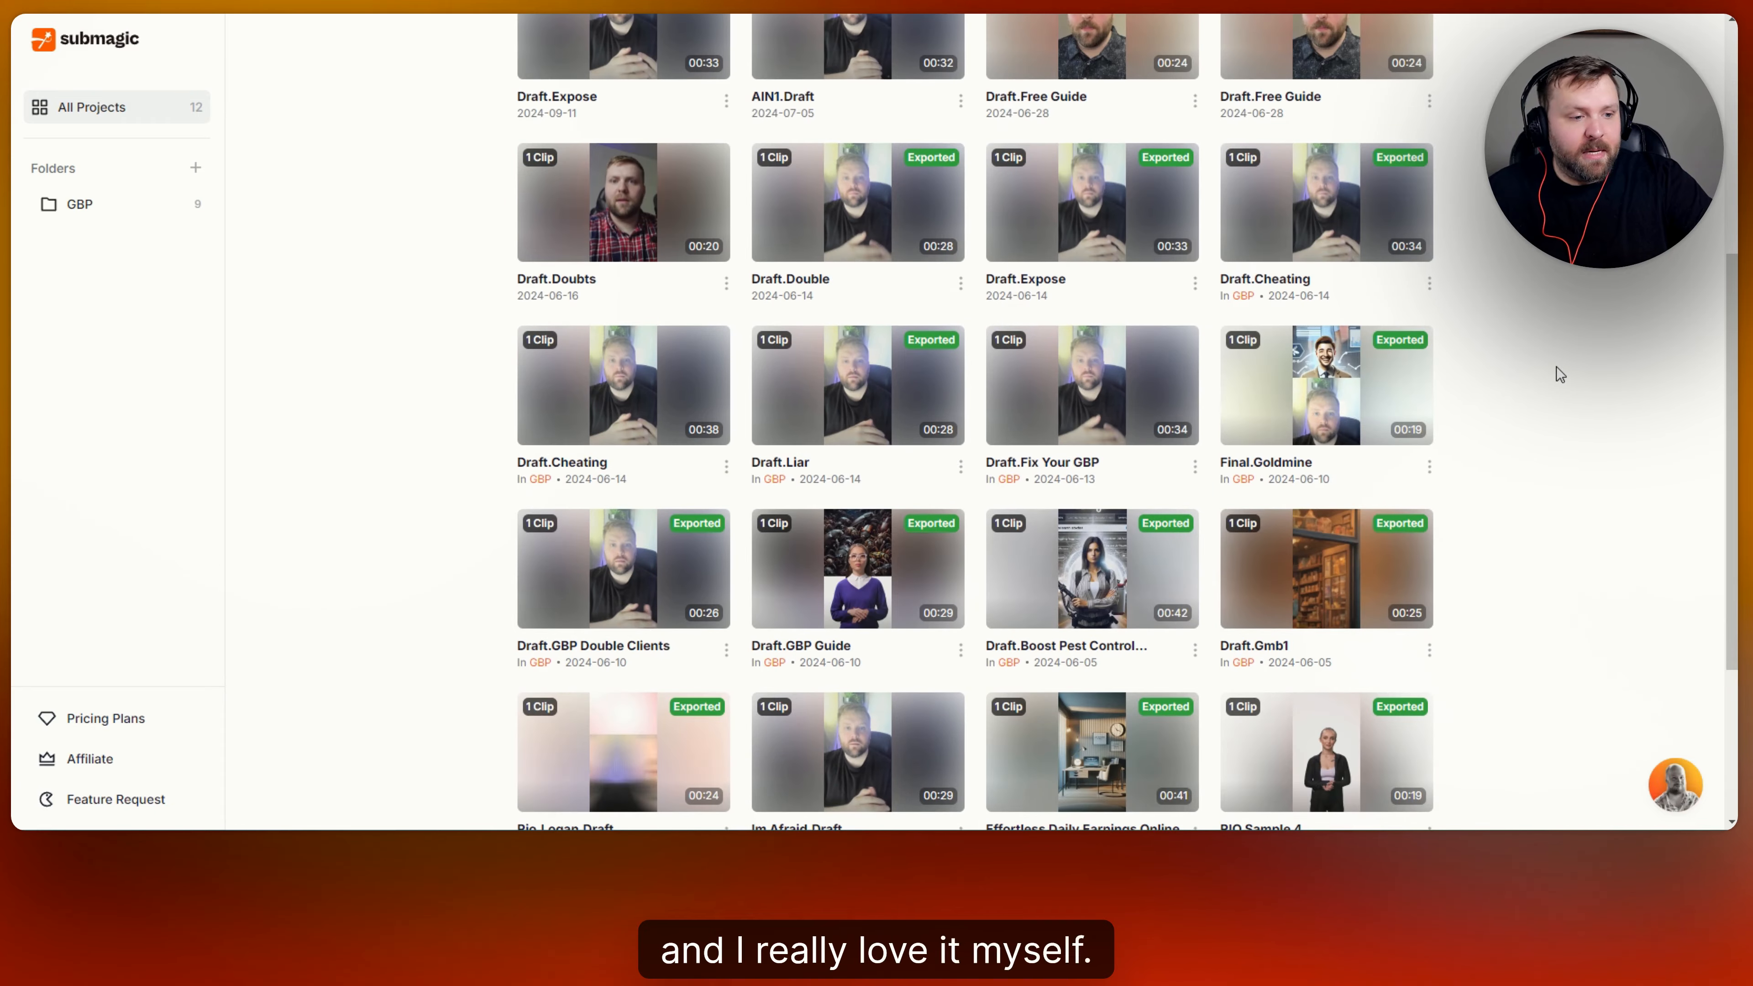
scroll(1555, 366, up, 6)
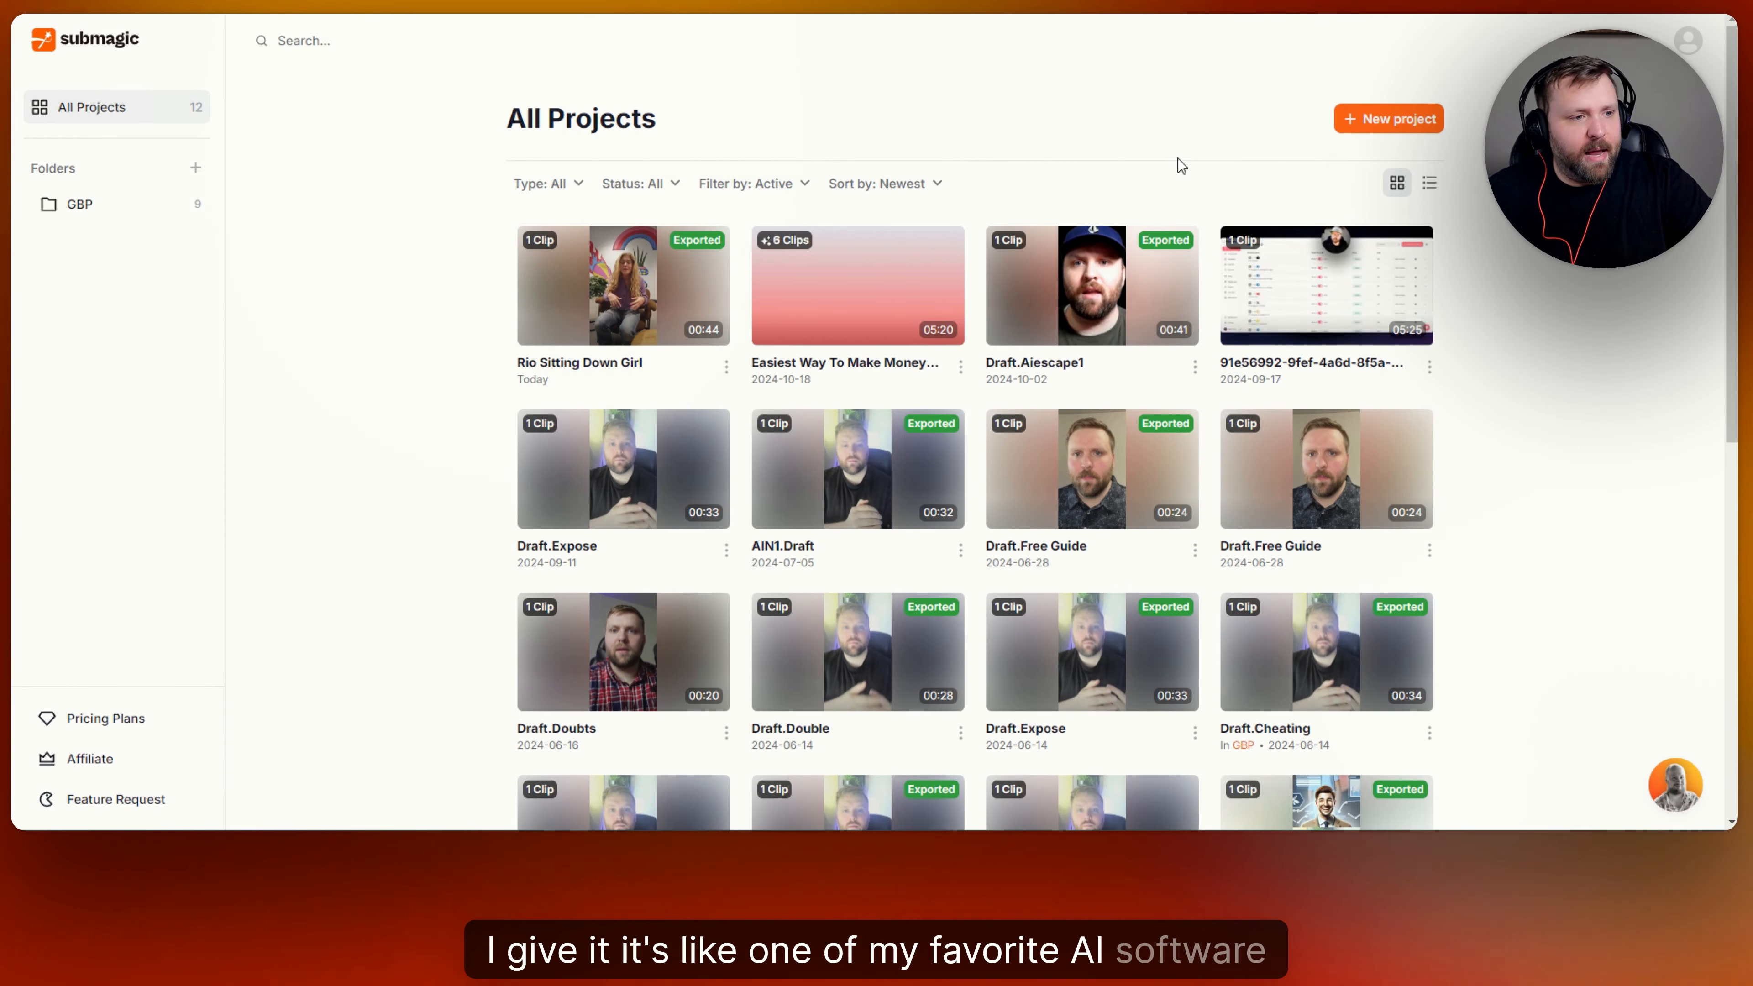